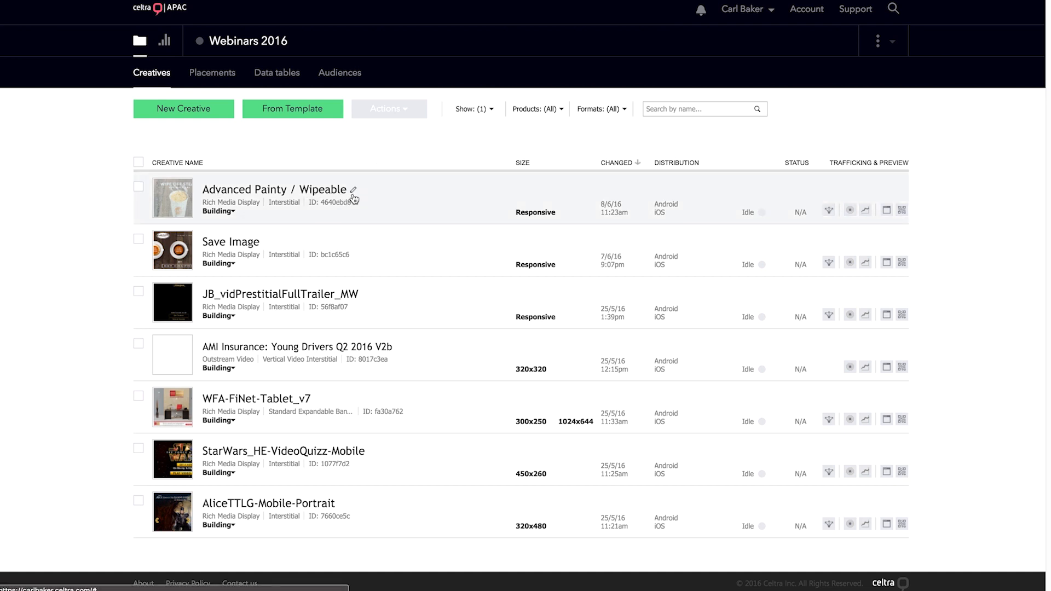
# Step: Sort the creatives list by creative name
pyautogui.click(353, 195)
pyautogui.click(352, 173)
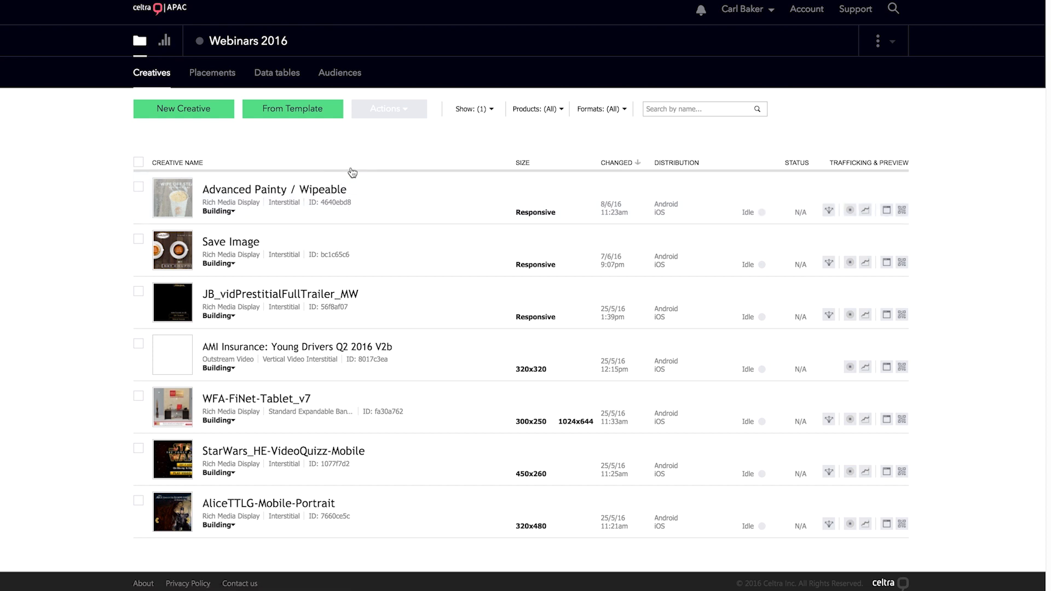
pyautogui.click(352, 171)
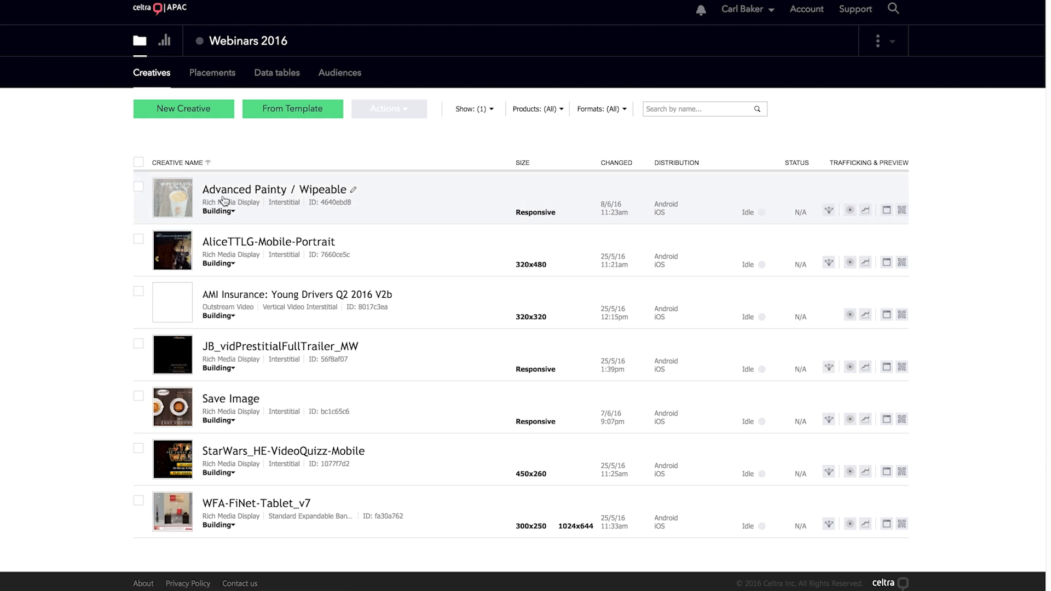
# Step: View the distribution settings of the Advanced Painty / Wipeable creative
pyautogui.doubleClick(337, 202)
pyautogui.click(827, 212)
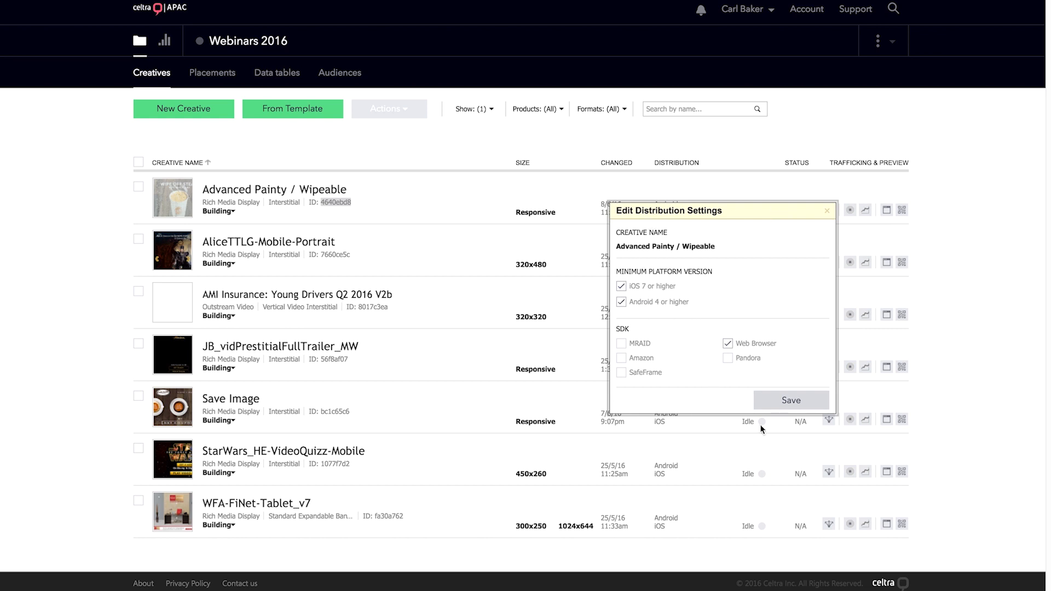
pyautogui.click(826, 211)
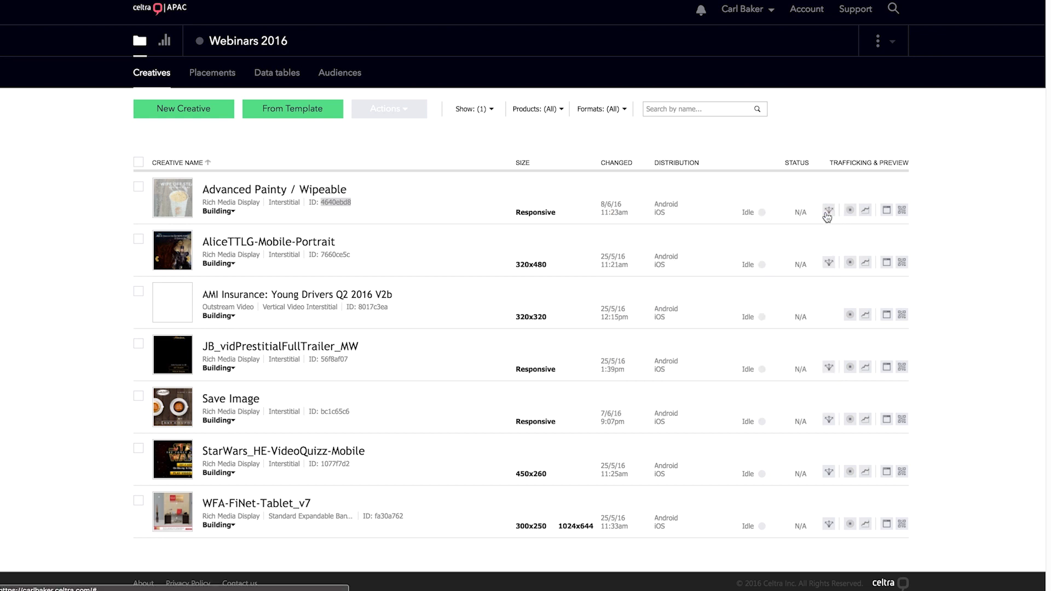
# Step: Review the click event definition and the device preview QR code of the Advanced Painty / Wipeable creative
pyautogui.click(850, 209)
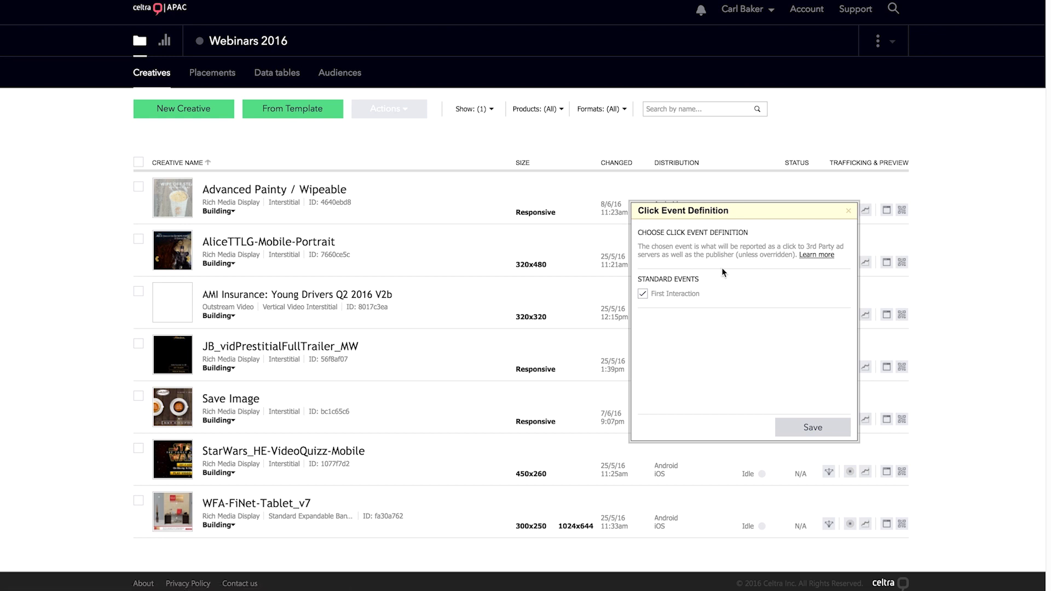
pyautogui.click(788, 425)
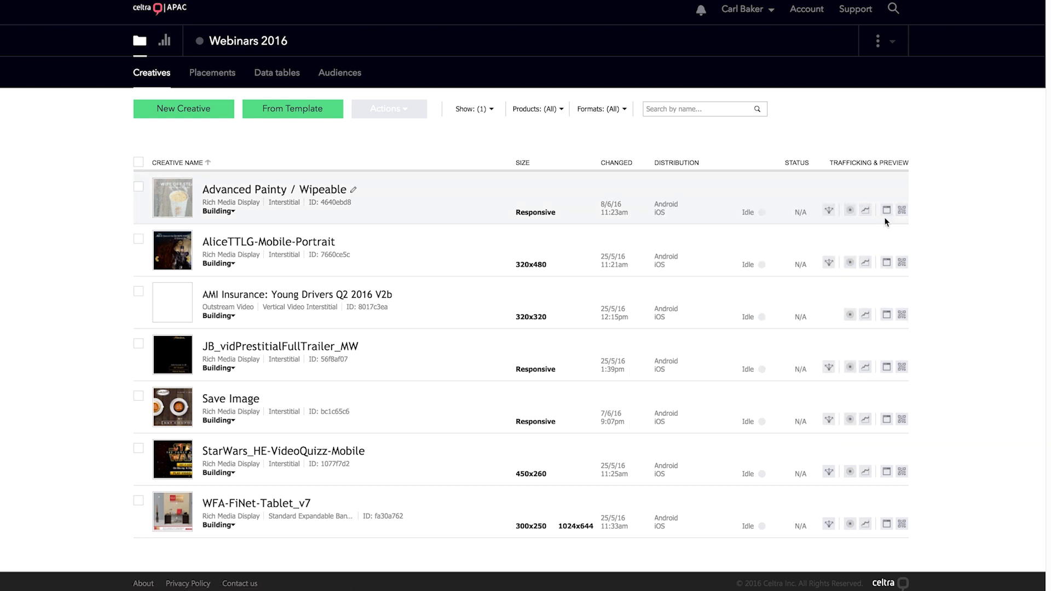
pyautogui.click(904, 212)
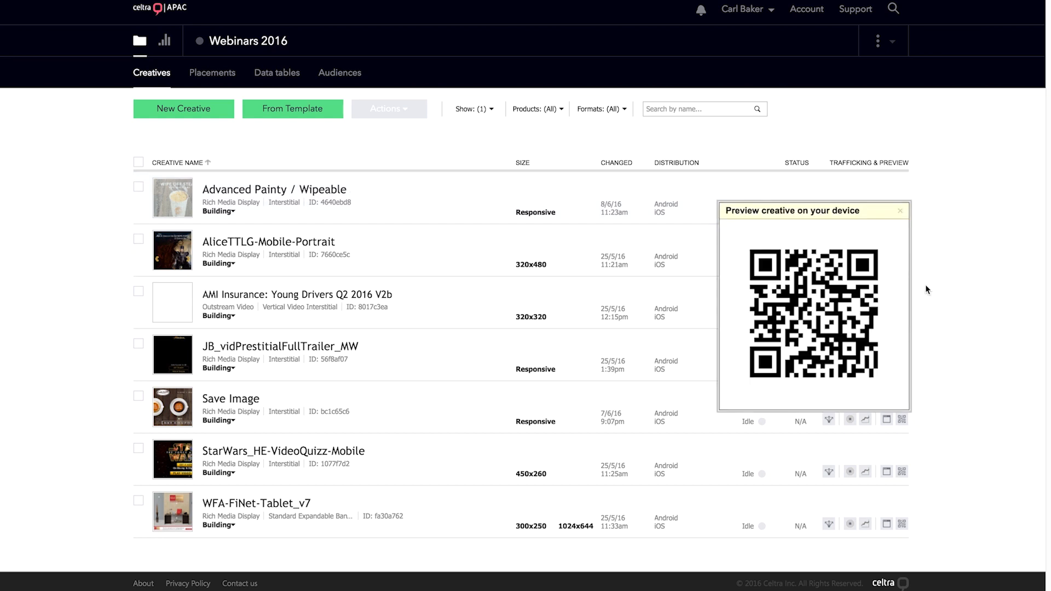
pyautogui.click(900, 211)
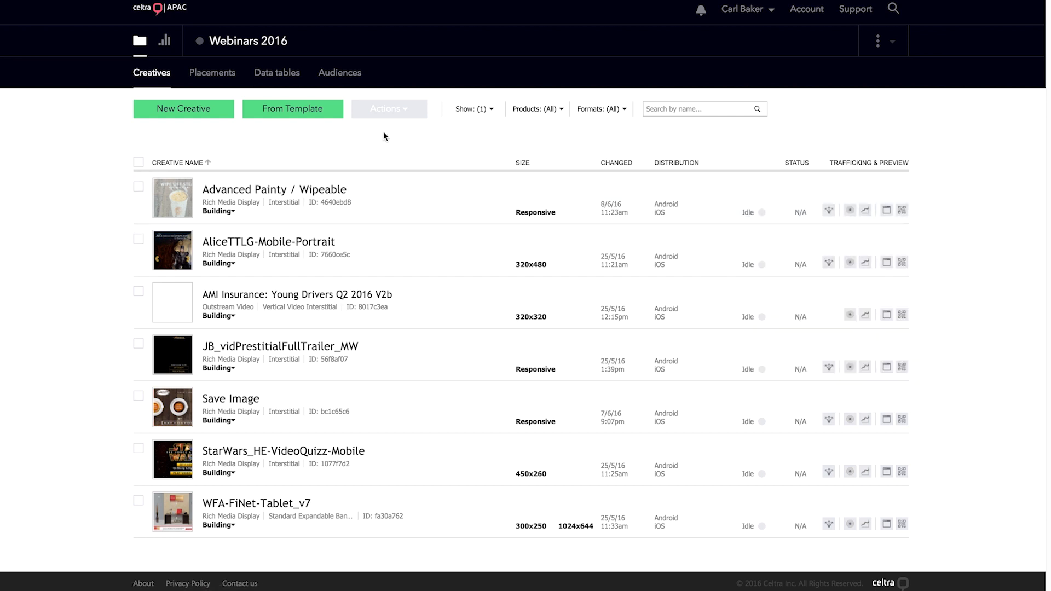
# Step: Start a new creative with Rich Media Display as the product
pyautogui.click(190, 111)
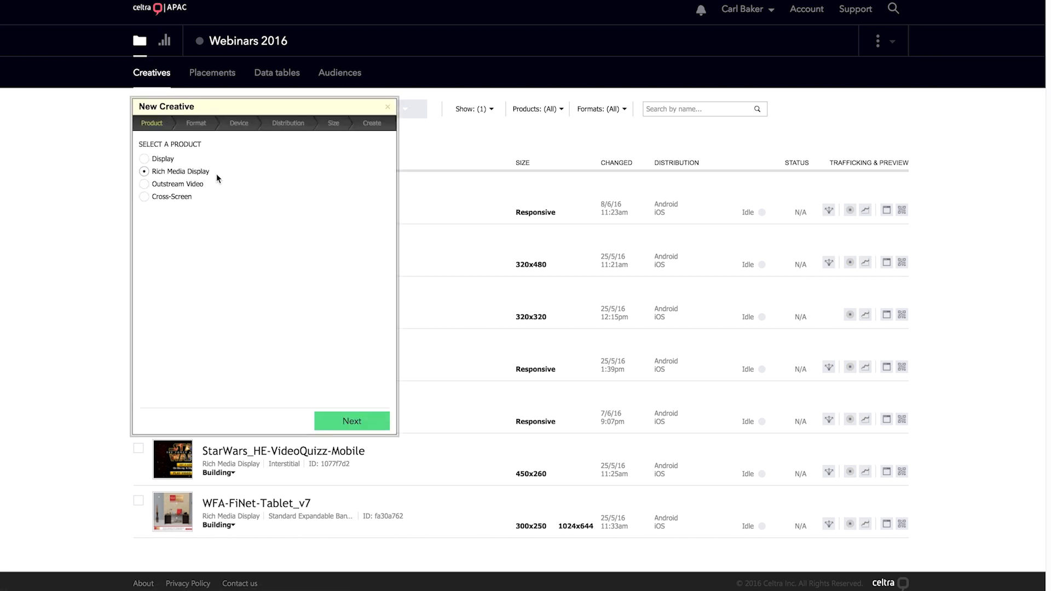
pyautogui.click(144, 159)
pyautogui.click(144, 172)
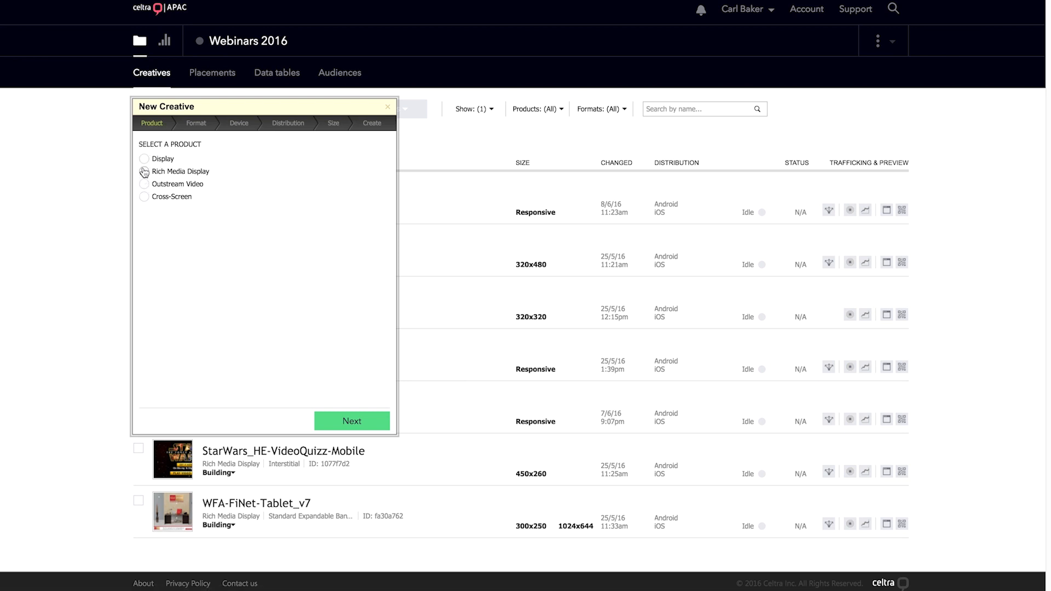
pyautogui.click(348, 423)
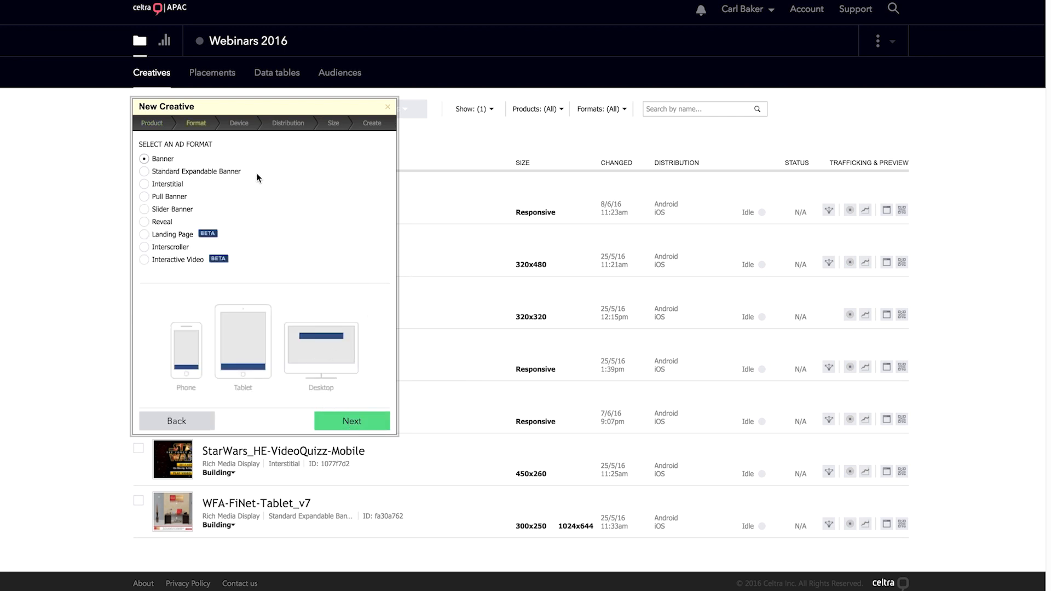
# Step: Set the creative up as an Interstitial for phone, accepting iOS and Android with MRAID and Web Browser distribution
pyautogui.click(142, 185)
pyautogui.click(384, 419)
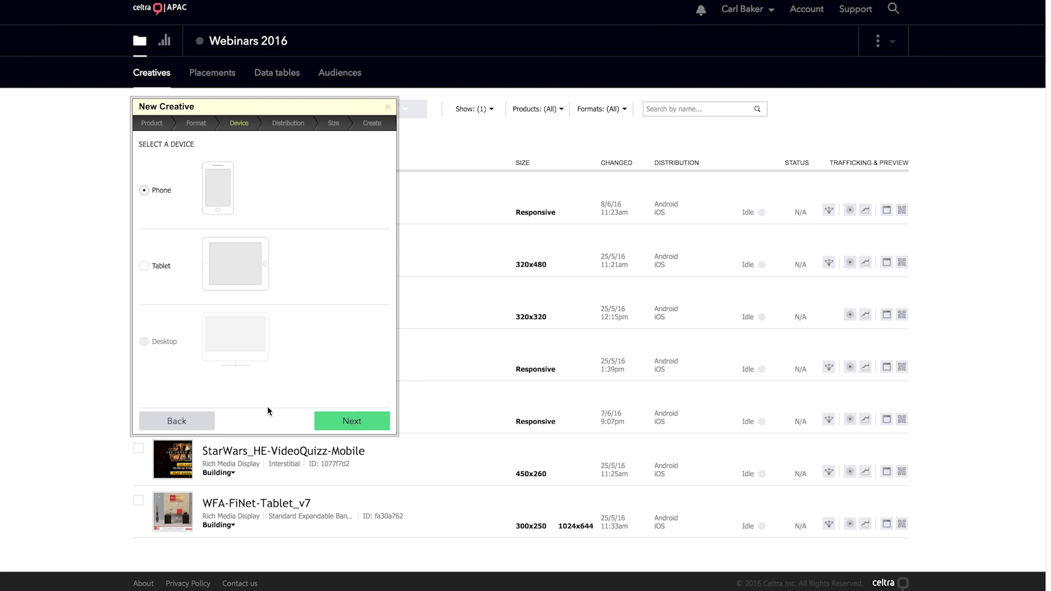
pyautogui.click(343, 428)
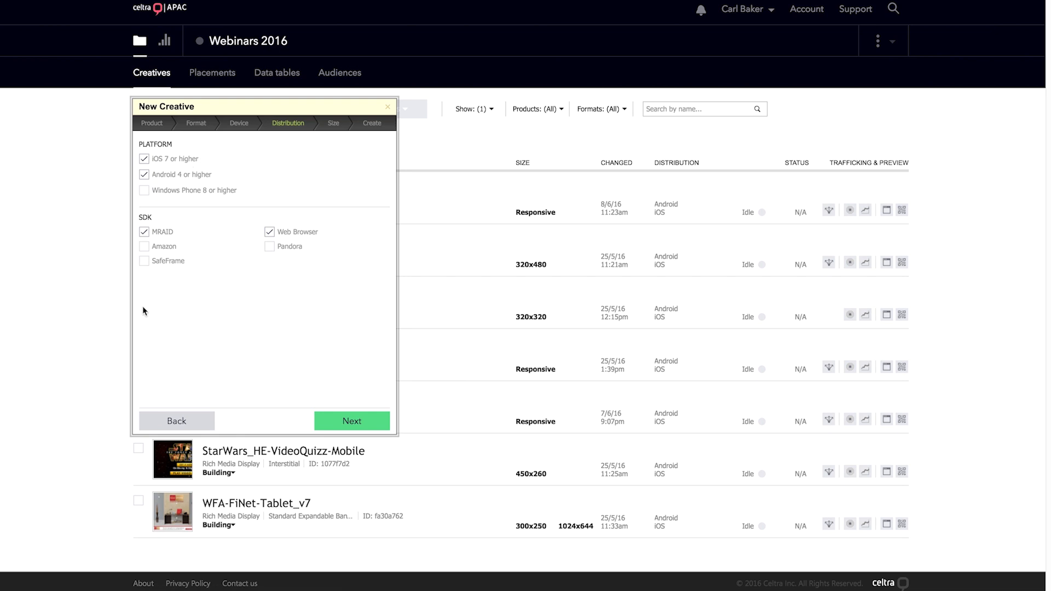
pyautogui.click(352, 428)
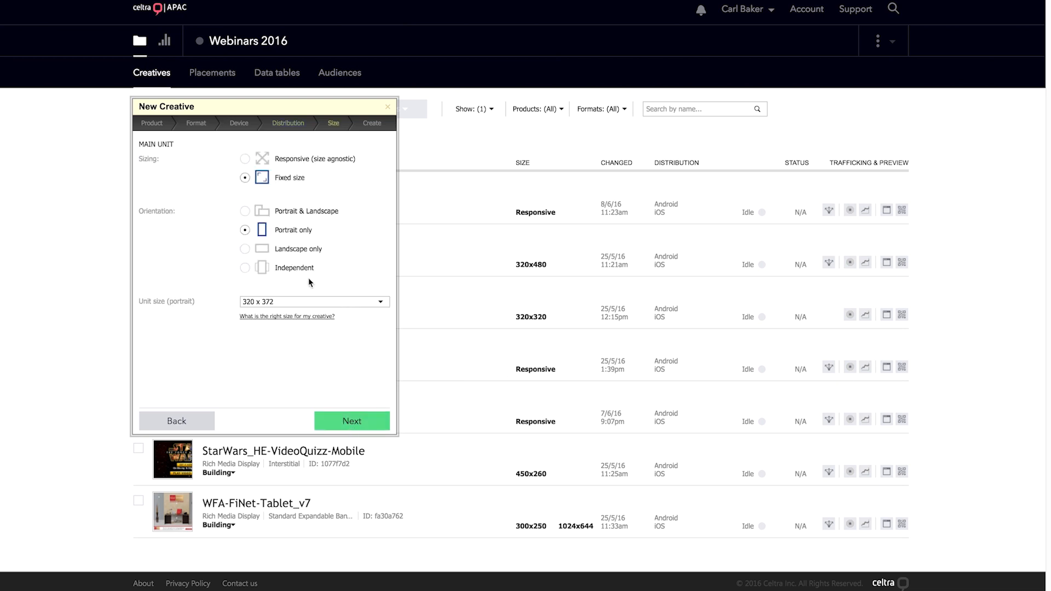
# Step: Make the main unit Responsive (size agnostic) with Portrait only orientation
pyautogui.click(248, 161)
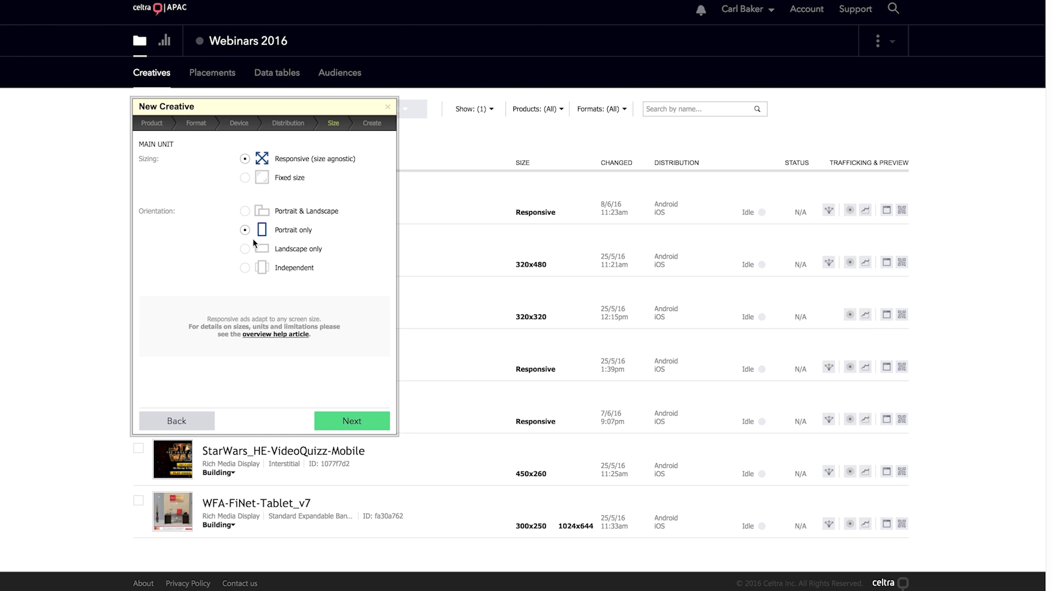
pyautogui.click(246, 212)
pyautogui.click(244, 232)
pyautogui.click(335, 430)
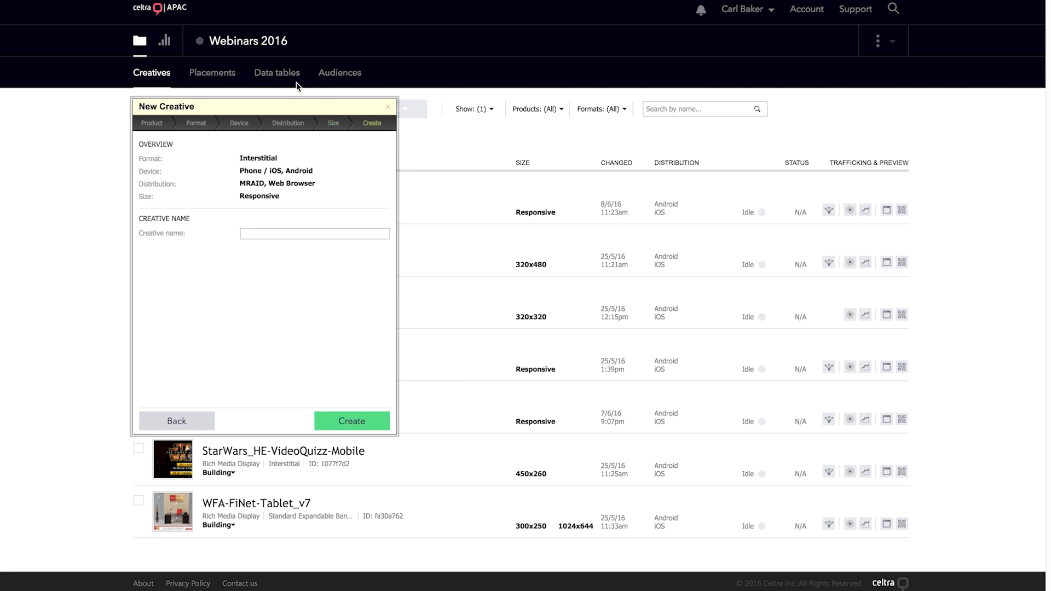
# Step: Create the creative as "AdCreator Builder Fundamentals" and start building it
pyautogui.write('AdCreator Builder Fundamentals')
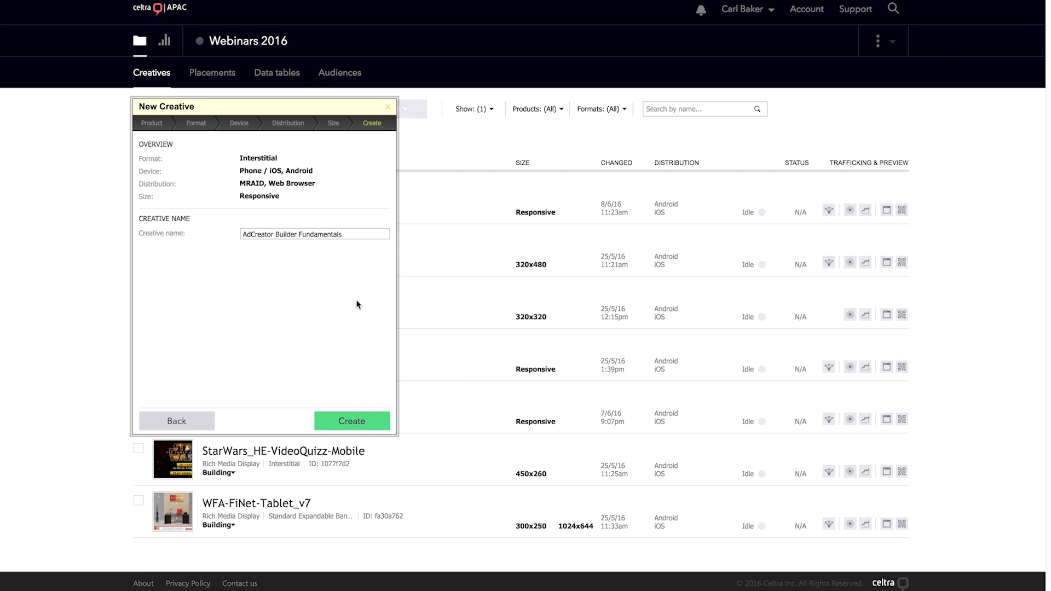
pyautogui.click(363, 424)
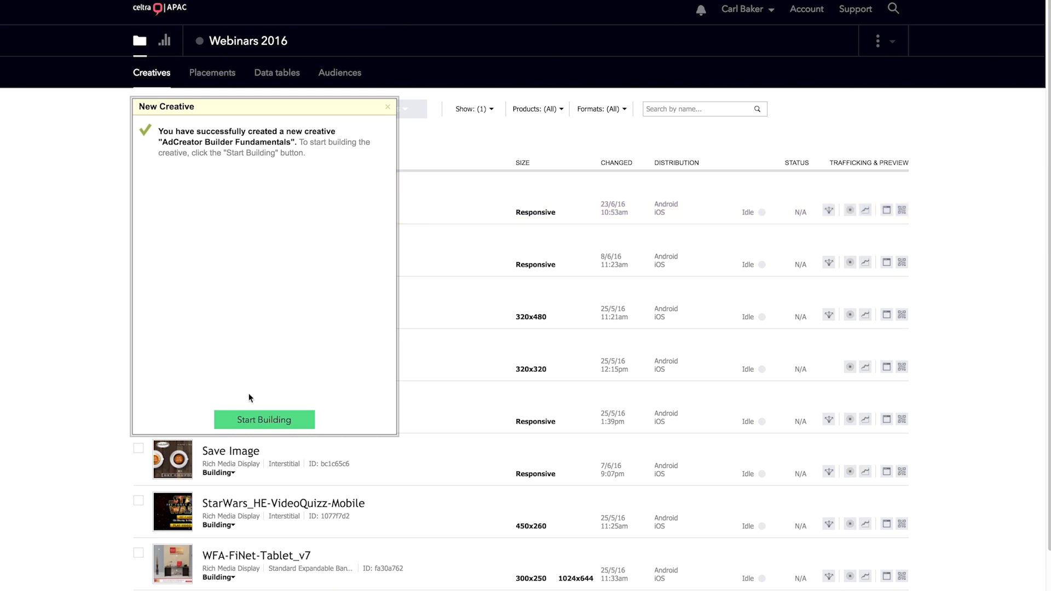
pyautogui.click(251, 427)
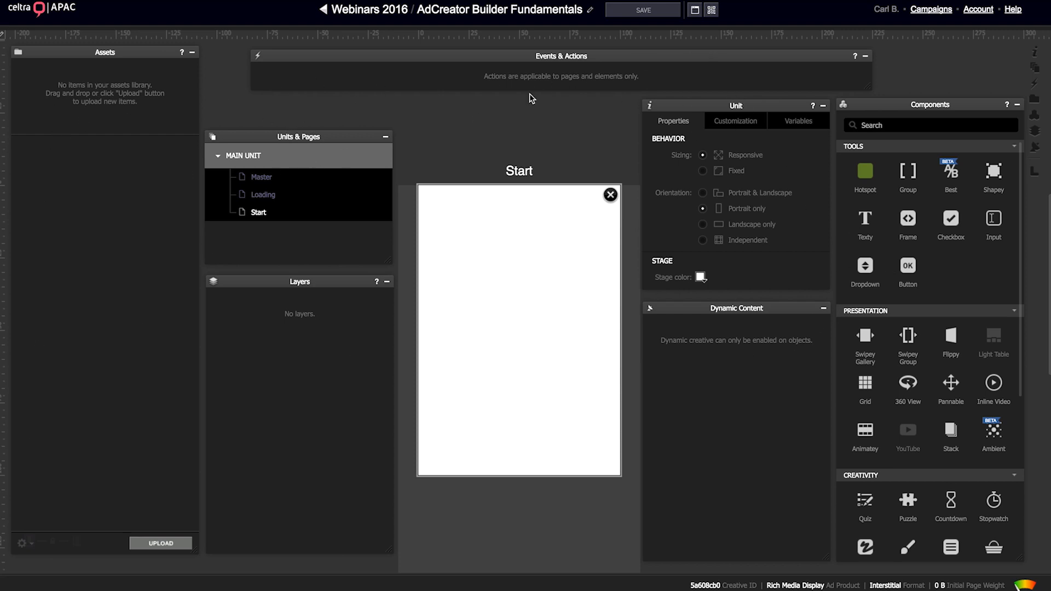
# Step: Minimise the Assets, Events & Actions, Components, Unit, Dynamic Content, Units & Pages and Layers panels to clear the workspace
pyautogui.click(194, 54)
pyautogui.click(194, 52)
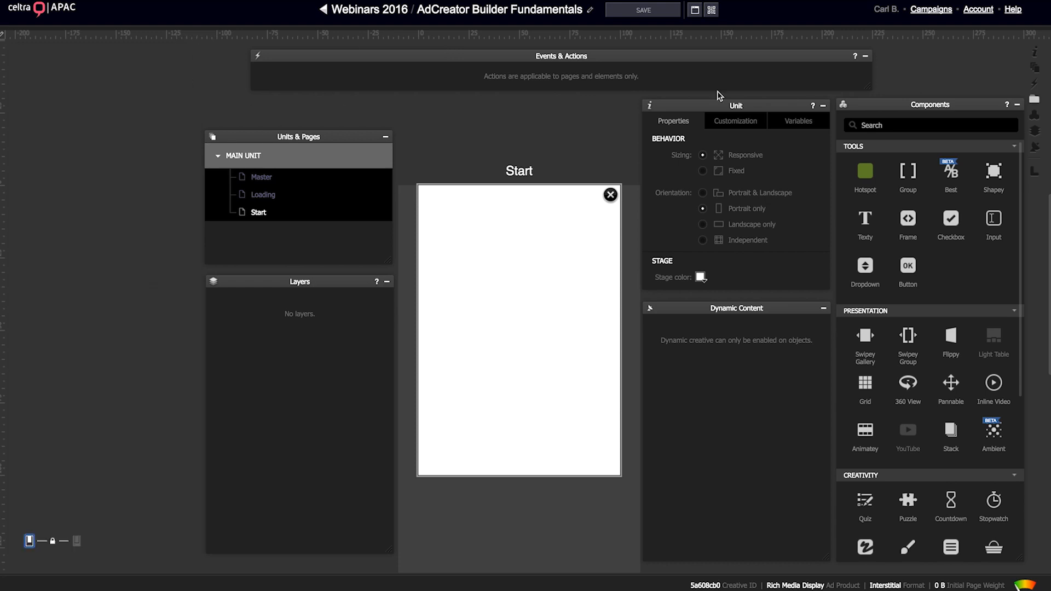
pyautogui.click(866, 58)
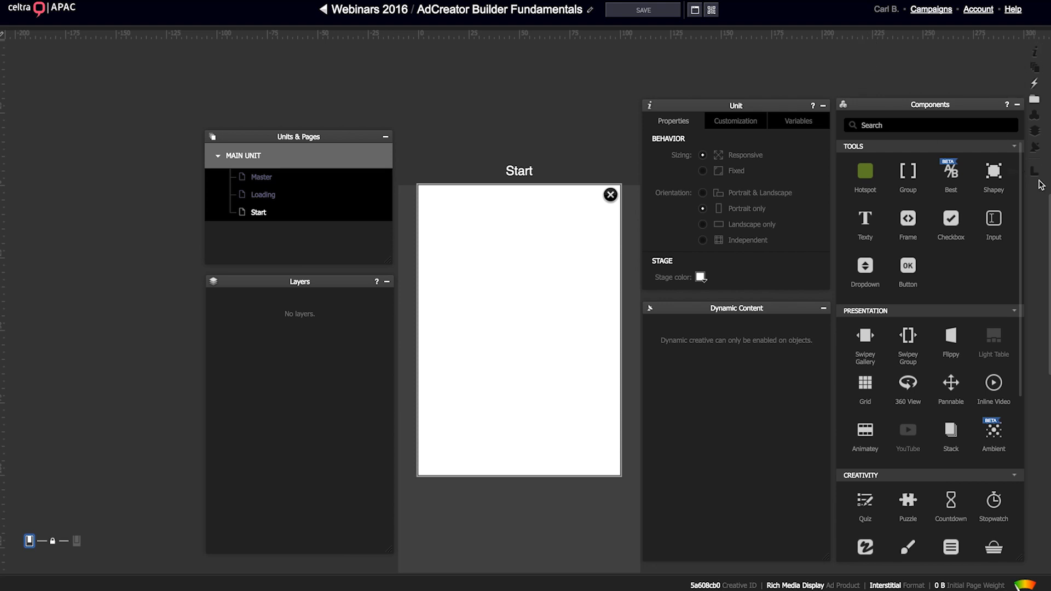
pyautogui.click(1018, 103)
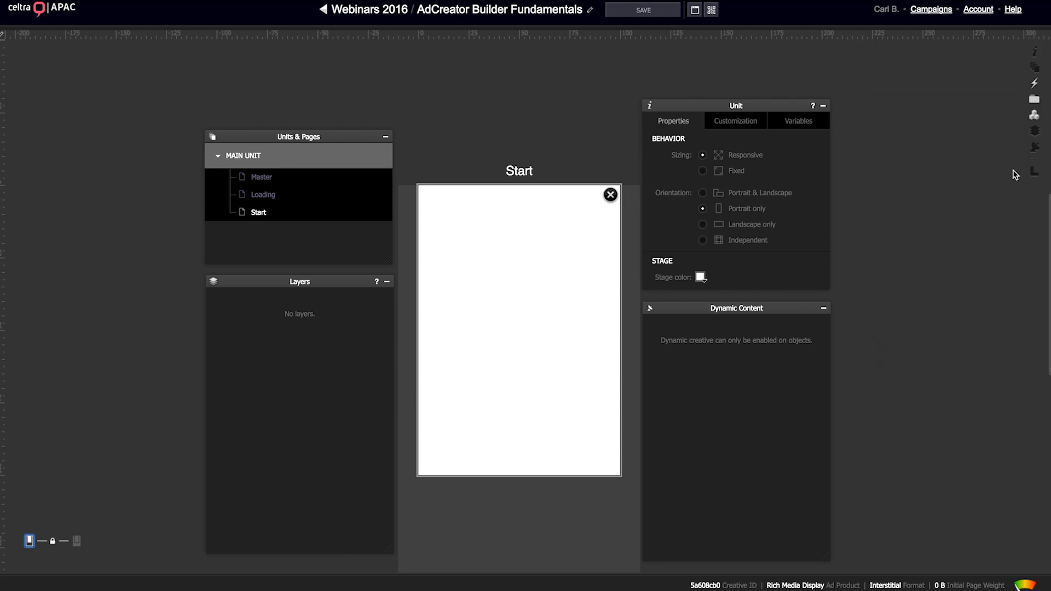
pyautogui.click(822, 106)
pyautogui.click(823, 308)
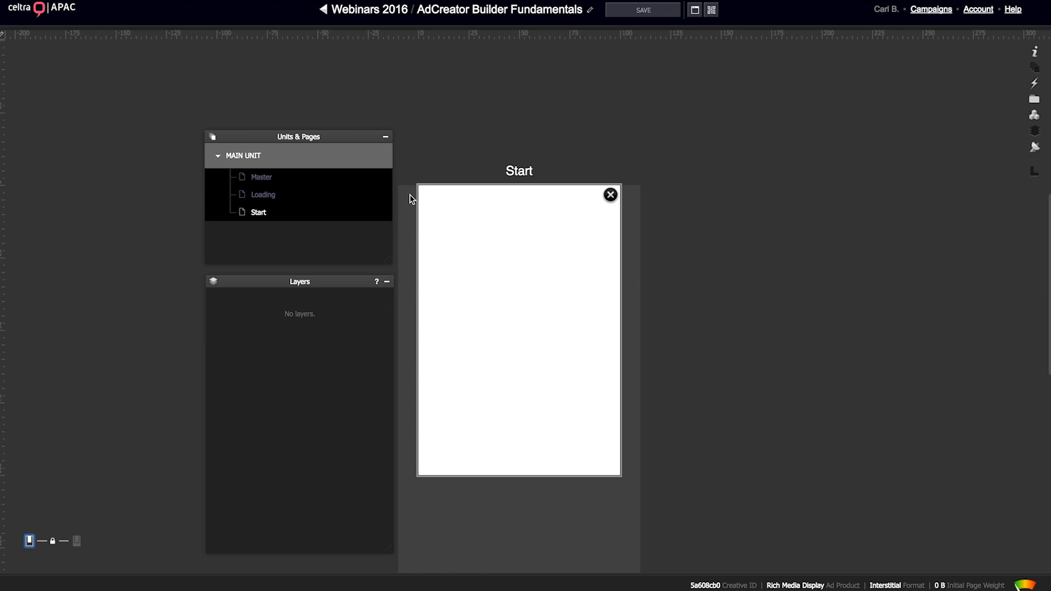
pyautogui.click(386, 137)
pyautogui.click(386, 281)
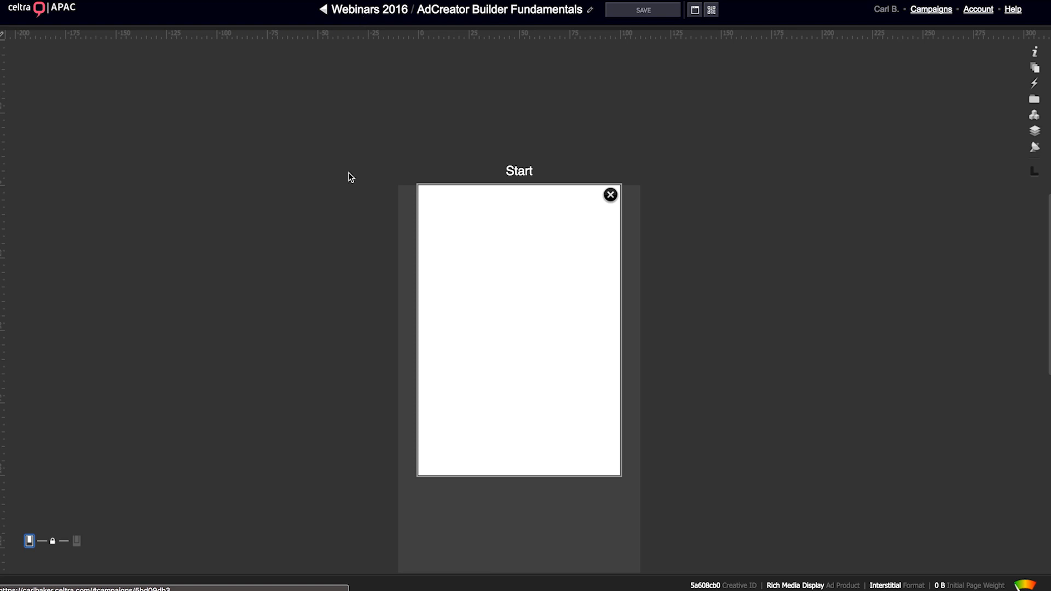
# Step: Show the campaign's list of creatives, and open the creative's name for editing without renaming it
pyautogui.click(567, 17)
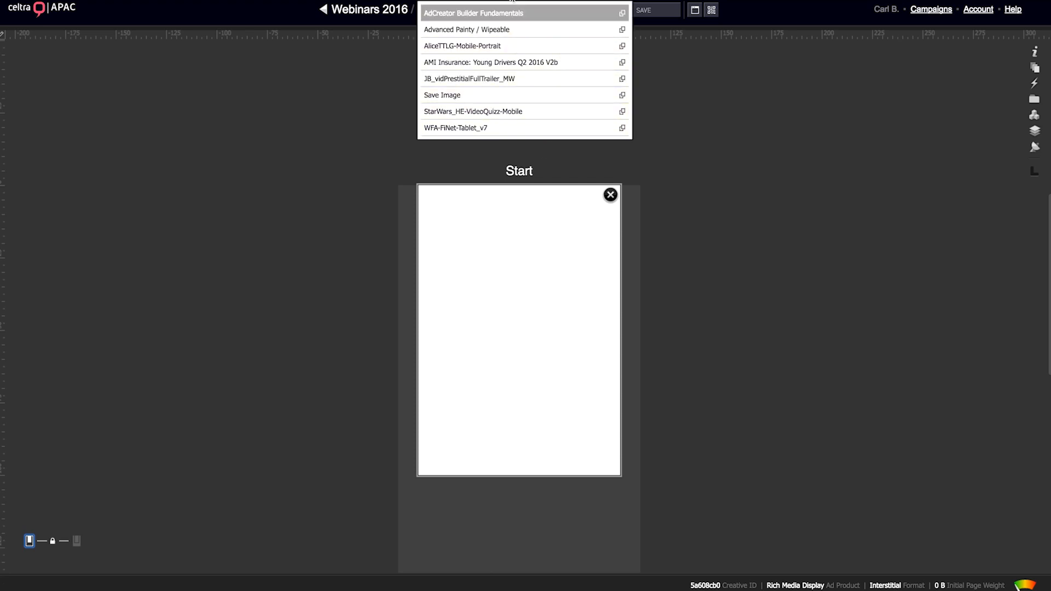
pyautogui.click(696, 110)
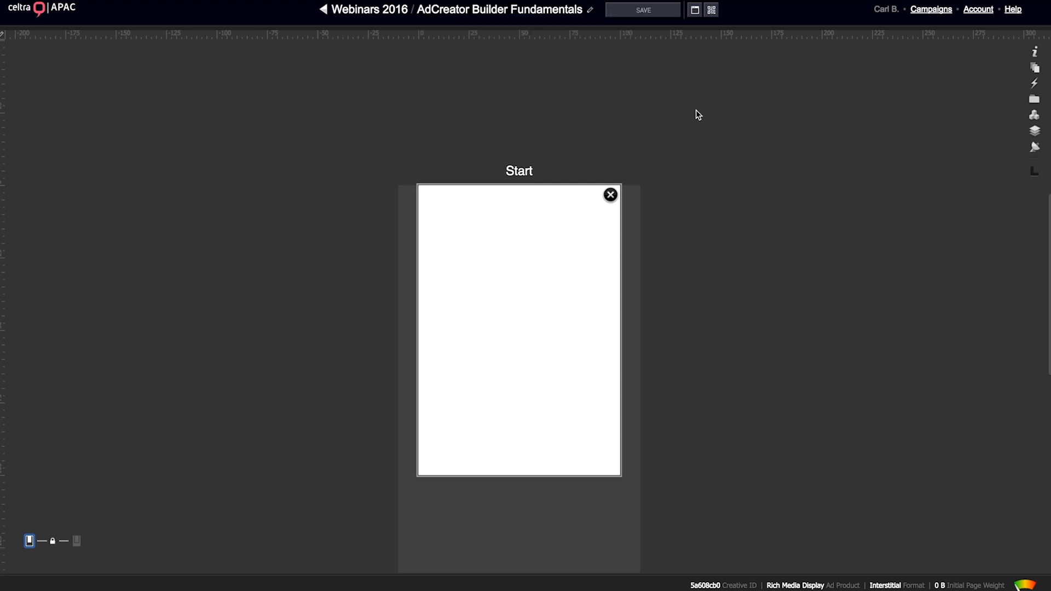
pyautogui.click(590, 11)
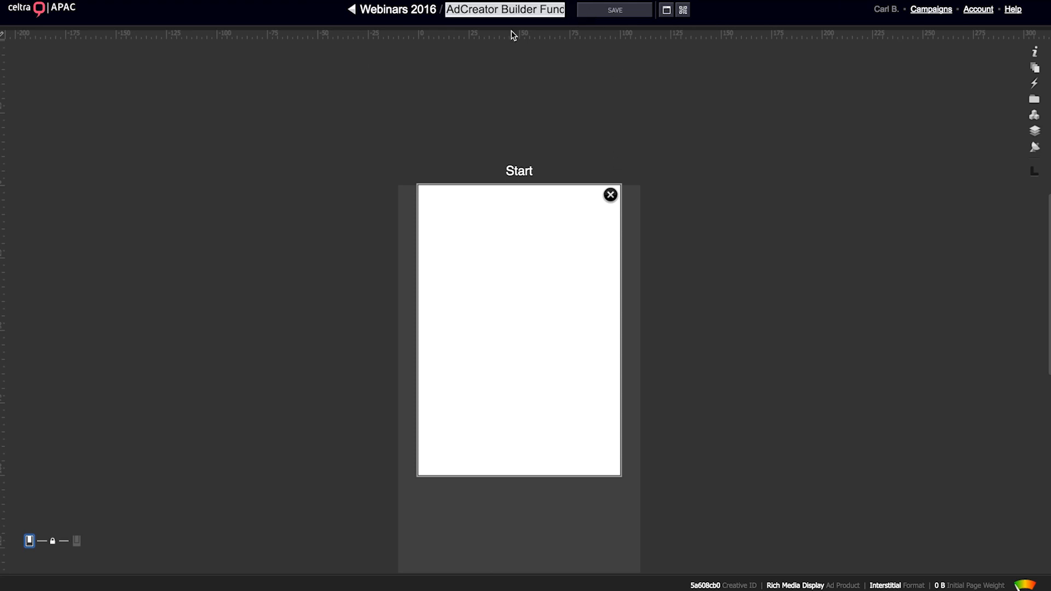
pyautogui.click(721, 126)
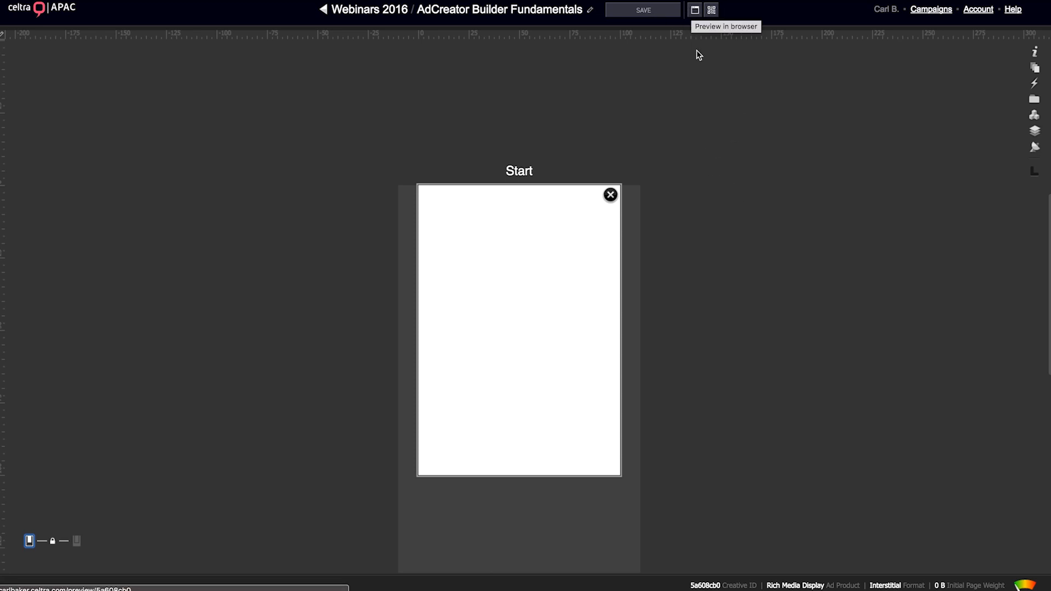
# Step: Display the QR code for previewing this ad on a phone
pyautogui.click(713, 15)
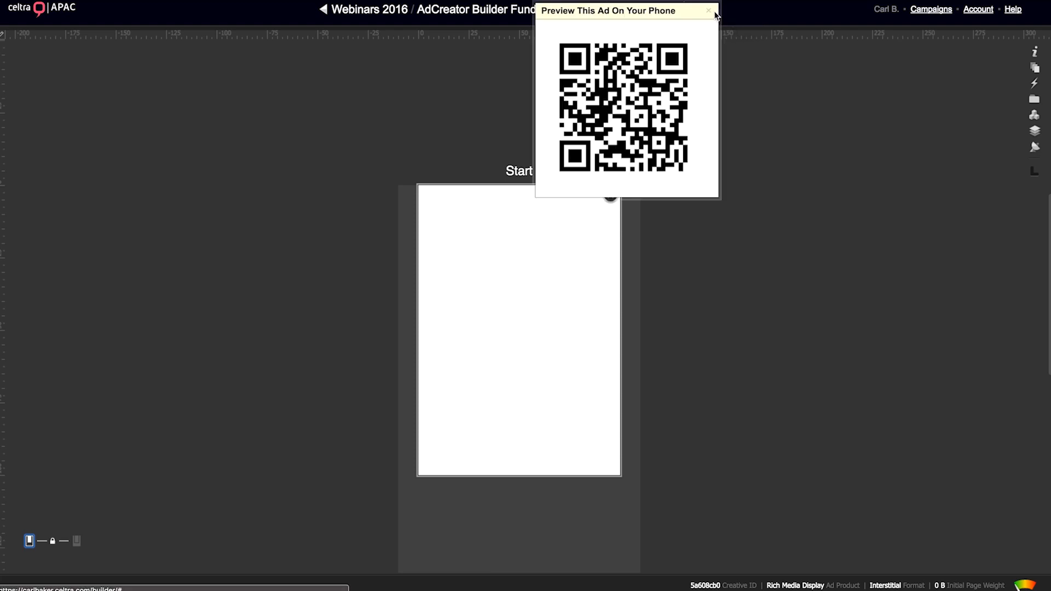
pyautogui.click(711, 10)
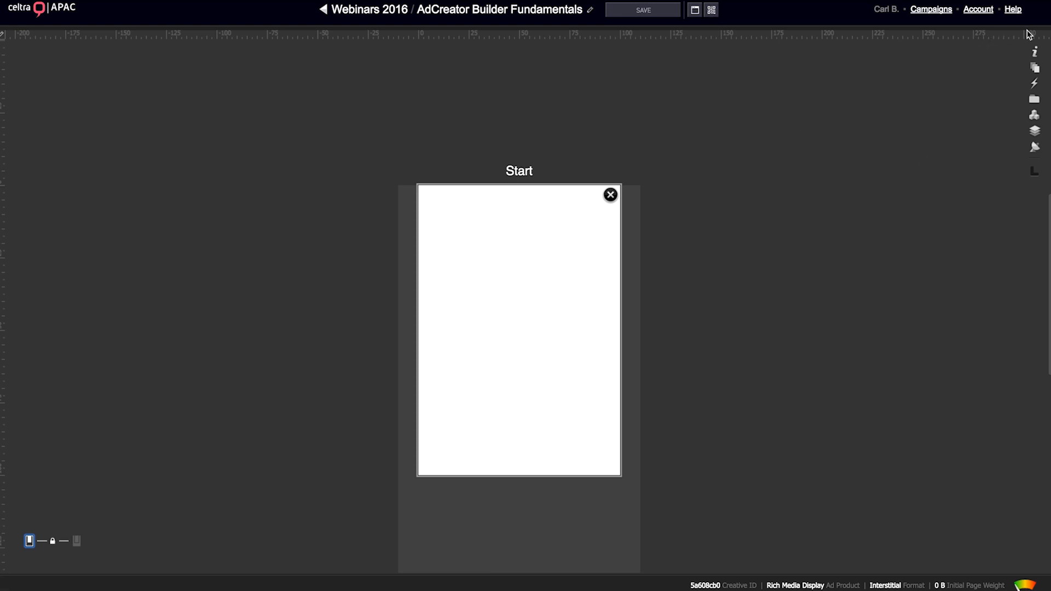
# Step: Toggle the Unit properties and the canvas rulers to demonstrate showing and hiding them
pyautogui.click(1039, 55)
pyautogui.click(1039, 55)
pyautogui.click(1038, 54)
pyautogui.click(1038, 54)
pyautogui.click(1034, 174)
pyautogui.click(1035, 174)
# Step: Try out the ruler guides on the canvas and switch the orientation view away from portrait and back
pyautogui.moveTo(535, 35); pyautogui.dragTo(482, 35)
pyautogui.moveTo(2, 252); pyautogui.dragTo(436, 268)
pyautogui.moveTo(5, 312); pyautogui.dragTo(3, 269)
pyautogui.click(76, 541)
pyautogui.click(29, 541)
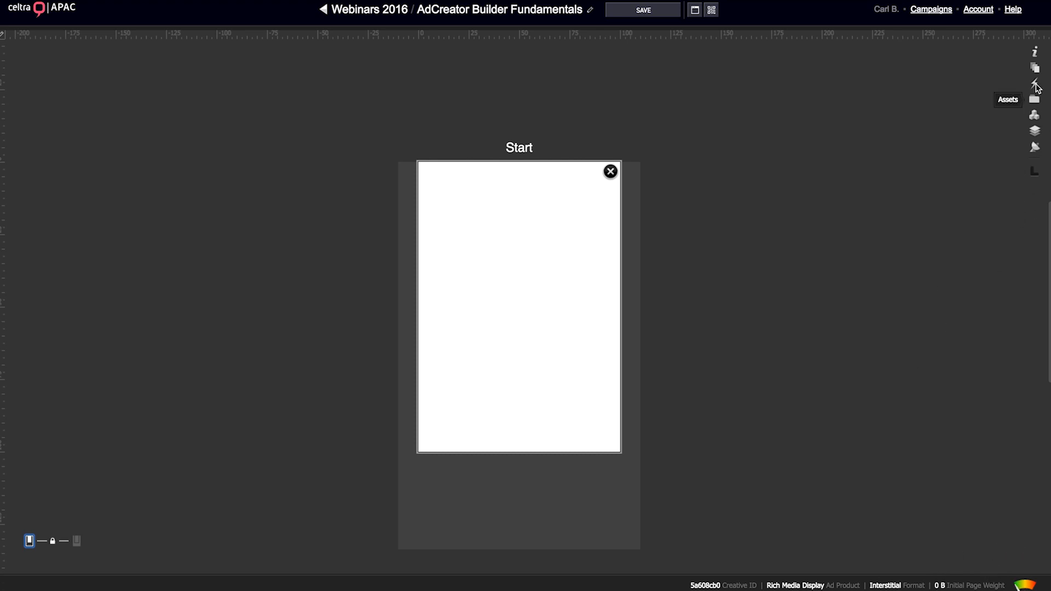
# Step: Bring back the Unit and Assets panels and reposition each of them around the canvas
pyautogui.click(1033, 59)
pyautogui.moveTo(740, 109); pyautogui.dragTo(763, 128)
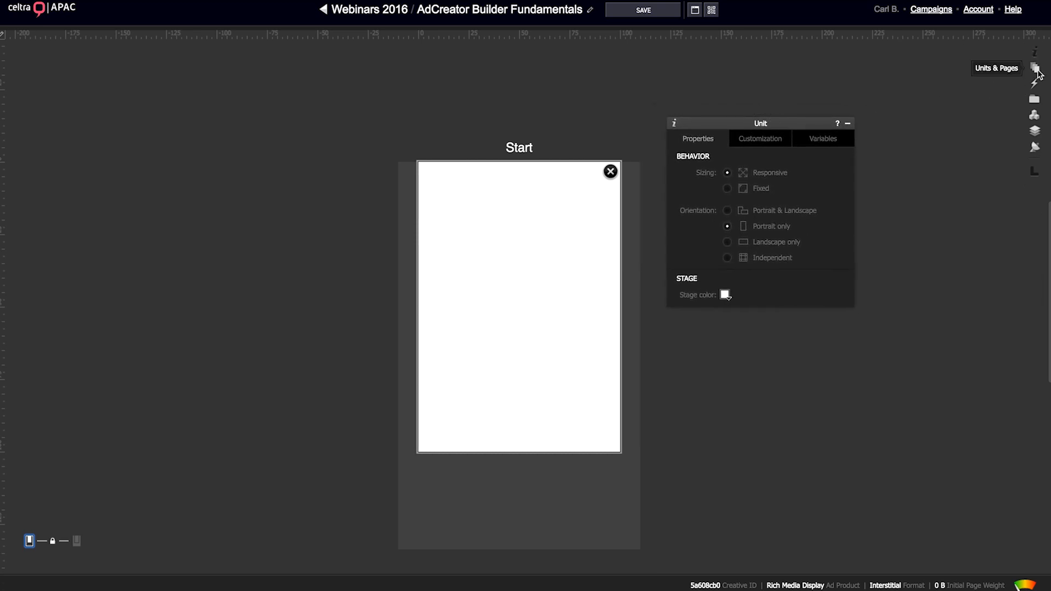
pyautogui.click(1033, 105)
pyautogui.moveTo(86, 54); pyautogui.dragTo(109, 57)
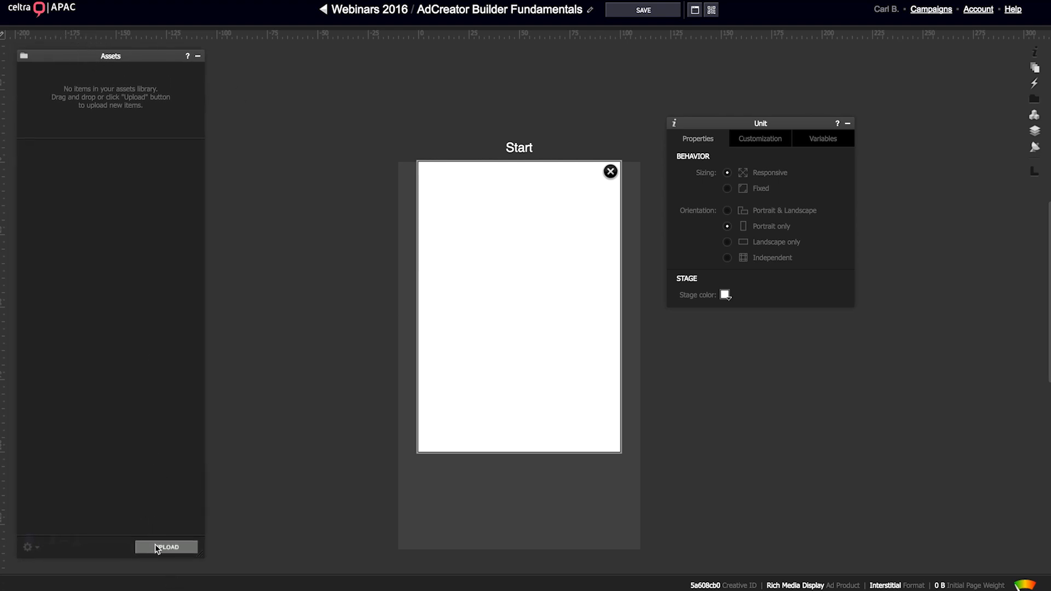
# Step: Upload all the image and video files from the Aroma Beanery folder to the assets library, leaving out the locator data folder
pyautogui.moveTo(788, 588); pyautogui.dragTo(707, 86)
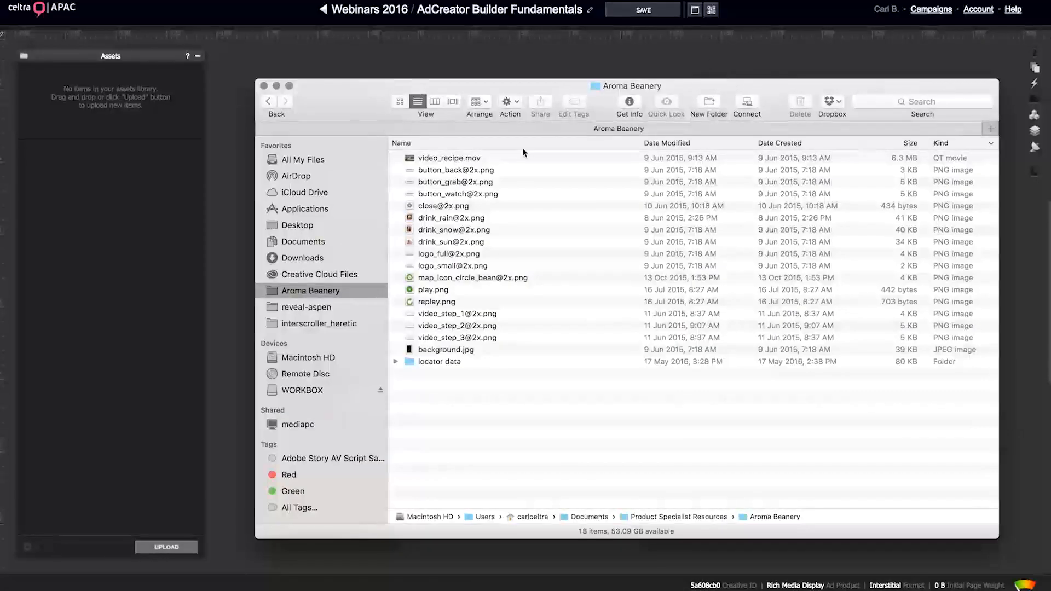
pyautogui.moveTo(508, 353); pyautogui.dragTo(117, 105)
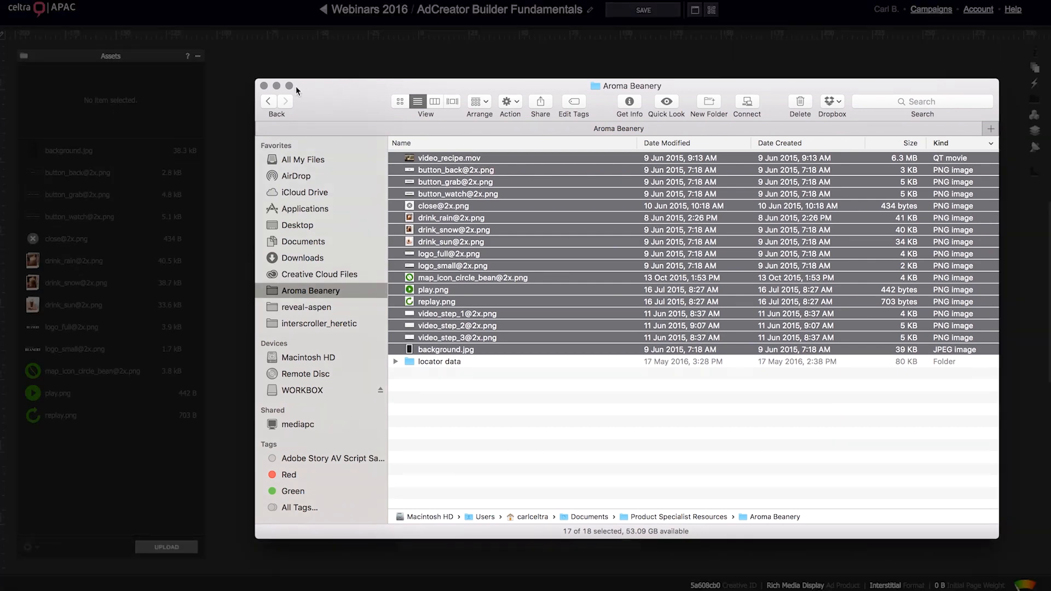
pyautogui.click(265, 86)
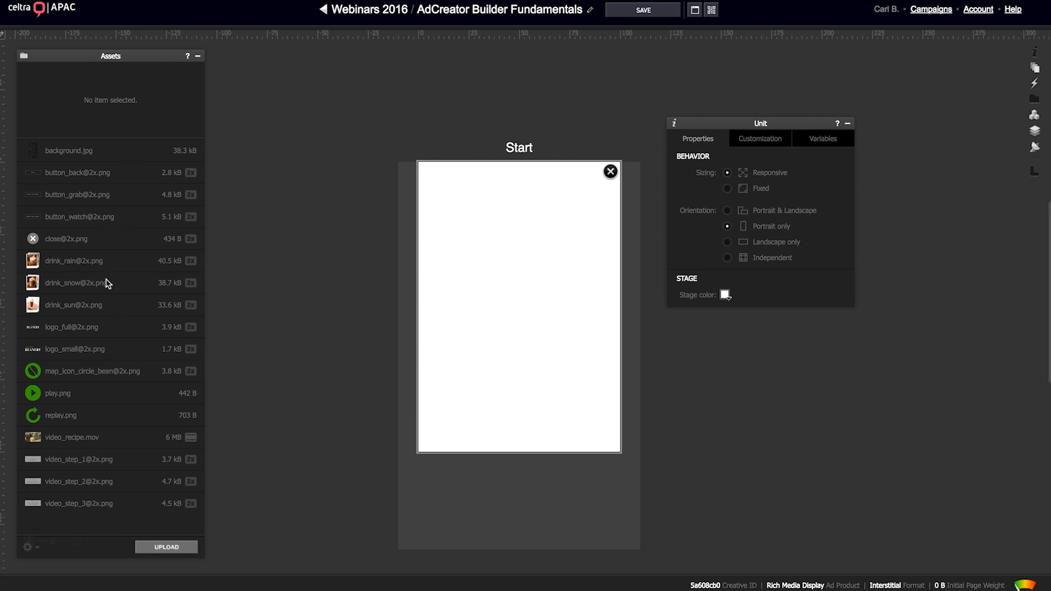
pyautogui.click(130, 182)
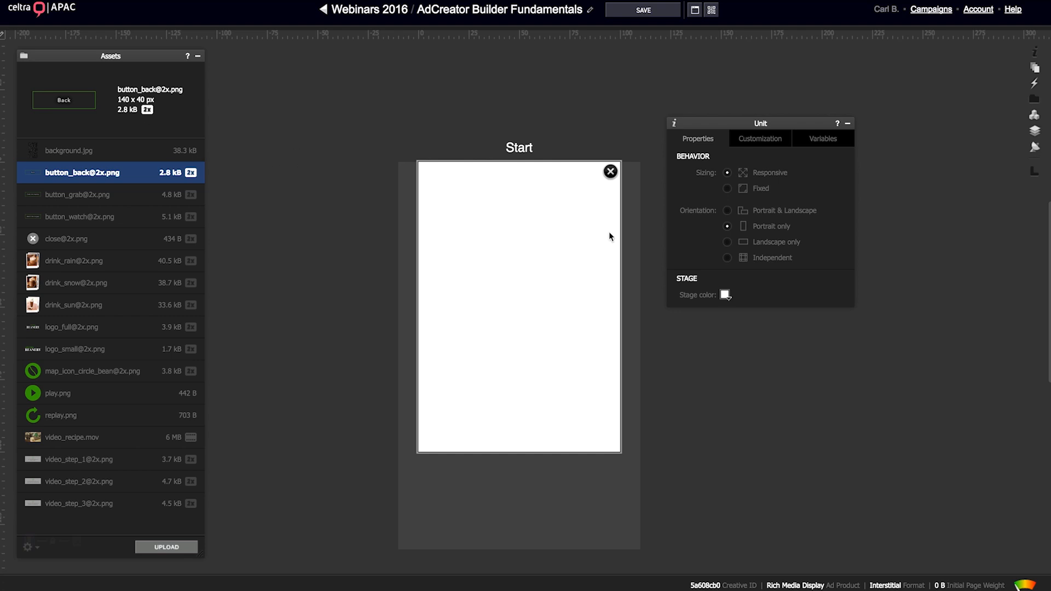
pyautogui.click(1035, 67)
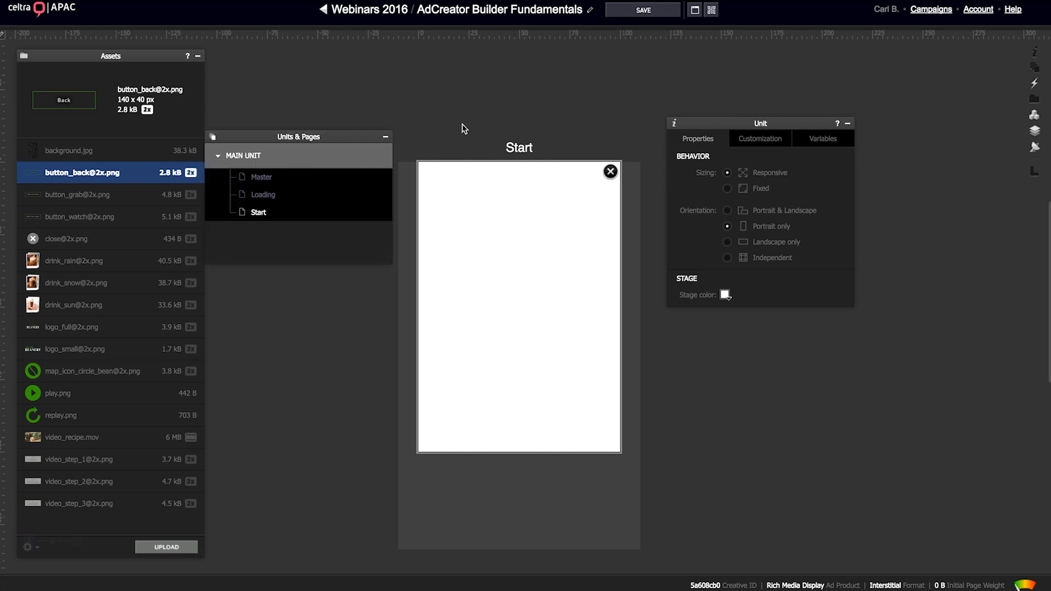
pyautogui.moveTo(361, 141); pyautogui.dragTo(368, 122)
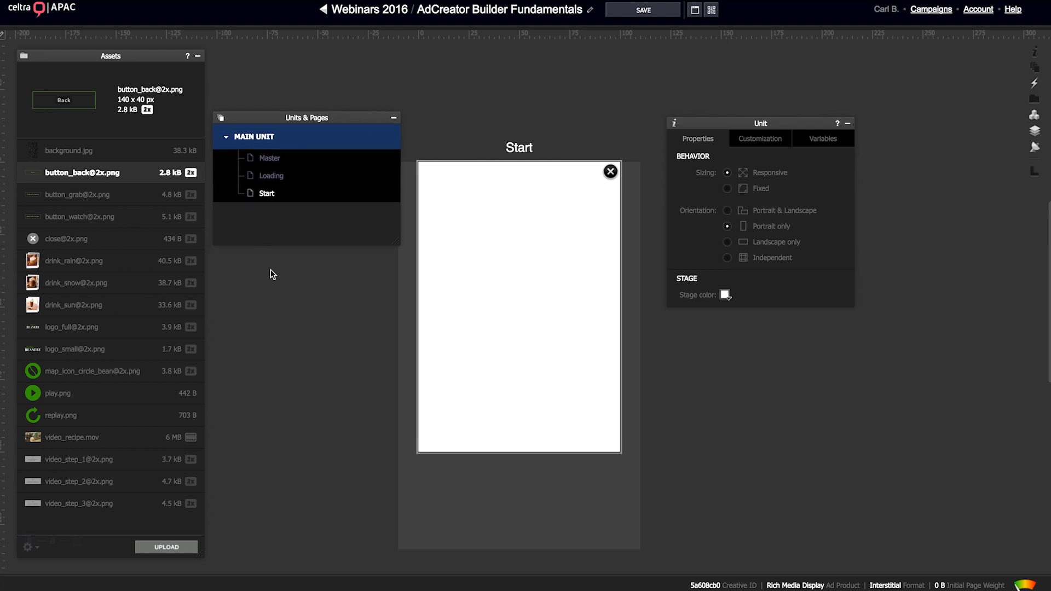
# Step: Place background.jpg on the Master page as an image covering the stage
pyautogui.click(269, 157)
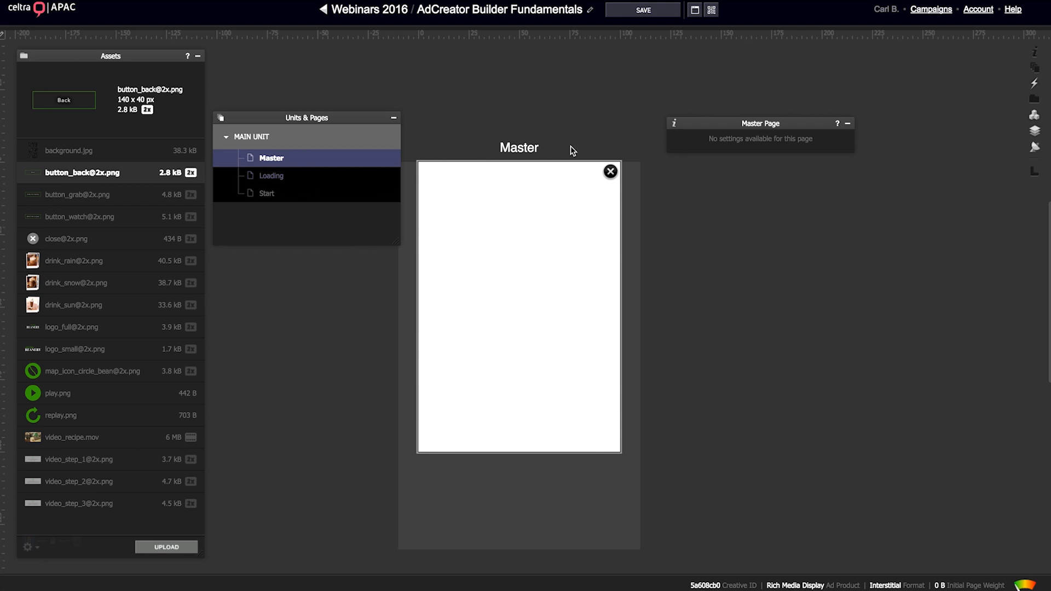
pyautogui.click(53, 146)
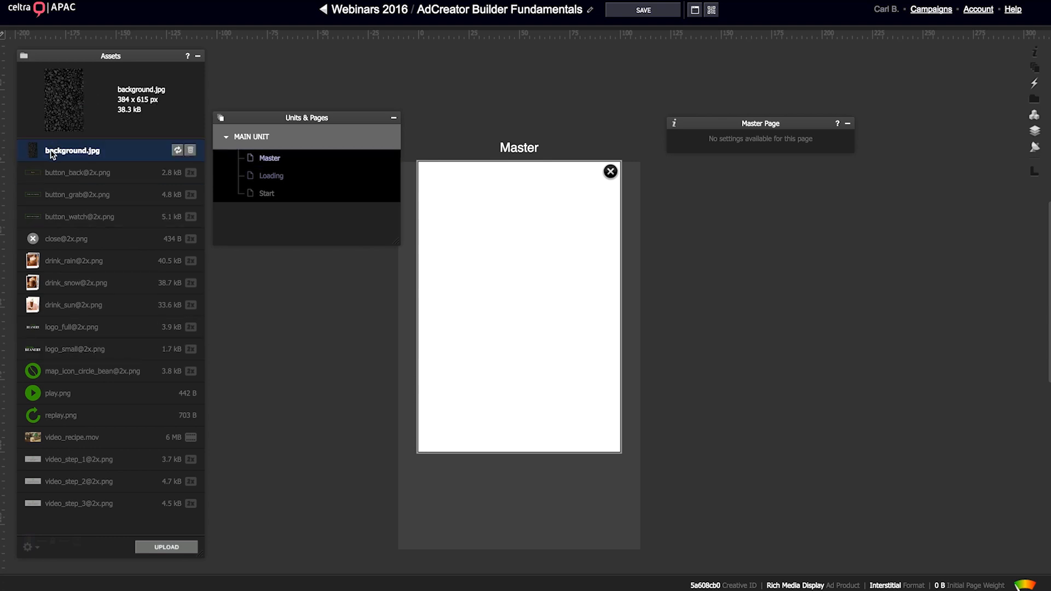
pyautogui.moveTo(53, 147); pyautogui.dragTo(520, 355)
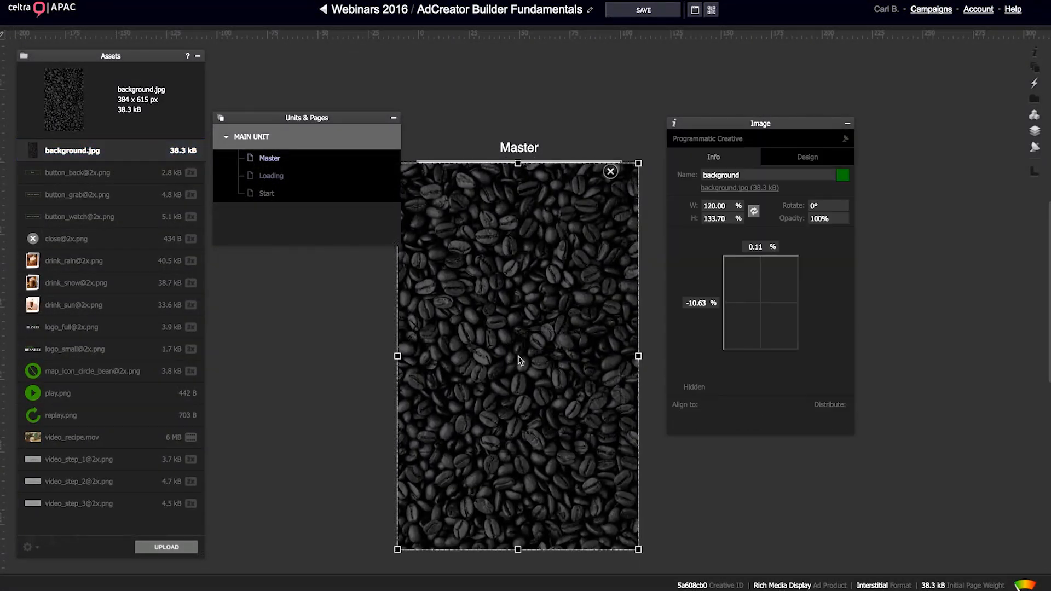
pyautogui.moveTo(528, 287); pyautogui.dragTo(527, 276)
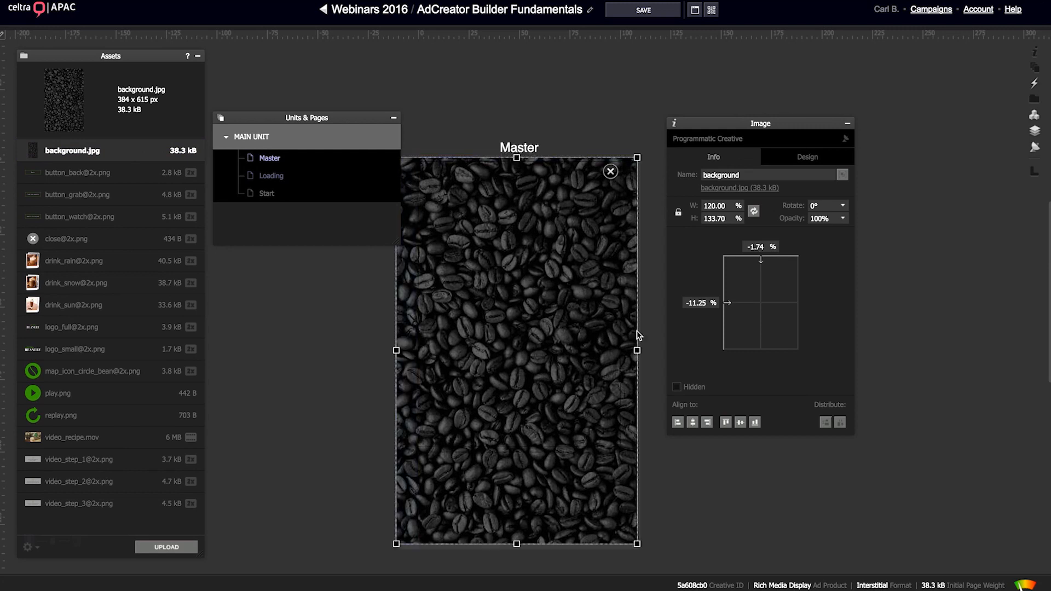
# Step: Set the background image's width and height to 100% each
pyautogui.click(723, 204)
pyautogui.write('100')
pyautogui.press('Tab')
pyautogui.write('100')
pyautogui.press('Return')
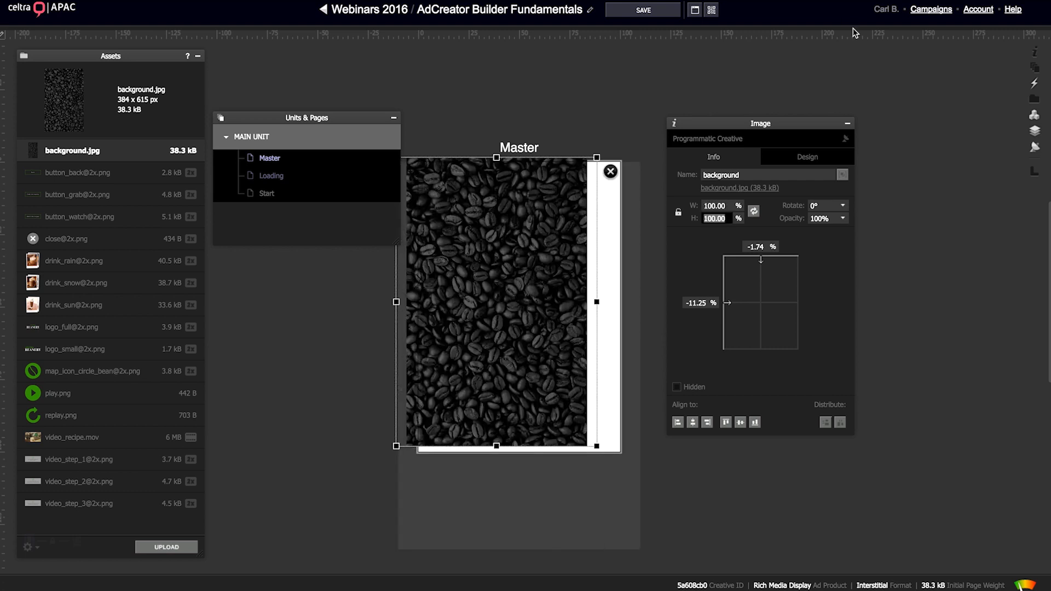
# Step: Anchor the background image to the centre of the stage with vertical and horizontal offsets of 0%
pyautogui.click(760, 303)
pyautogui.click(765, 291)
pyautogui.write('0')
pyautogui.press('Tab')
pyautogui.write('0')
pyautogui.press('Return')
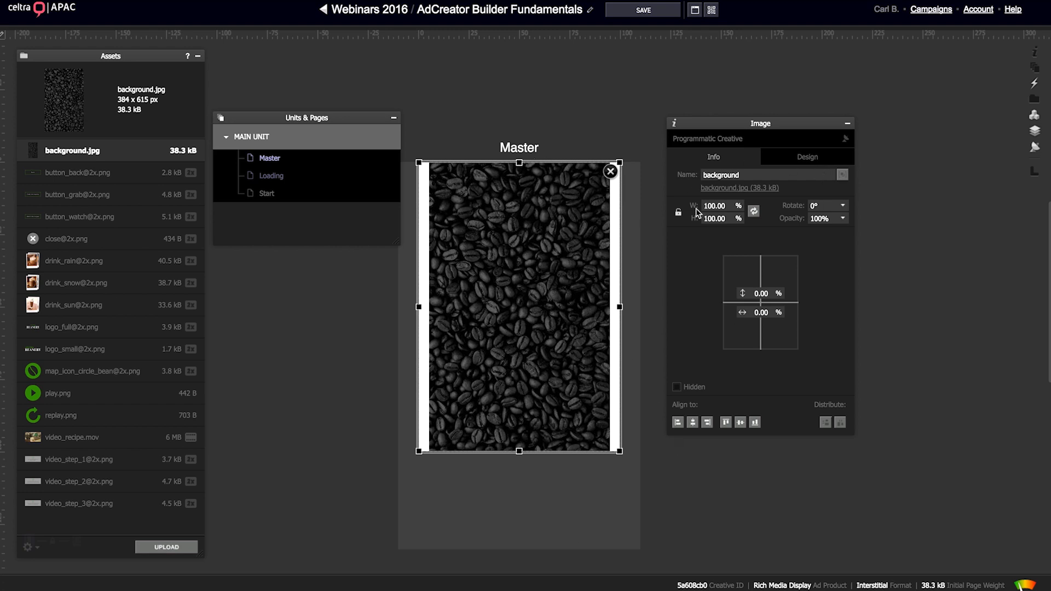
# Step: Set the background image's fitting to Crop, trying another crop position and returning it to the centre
pyautogui.click(796, 157)
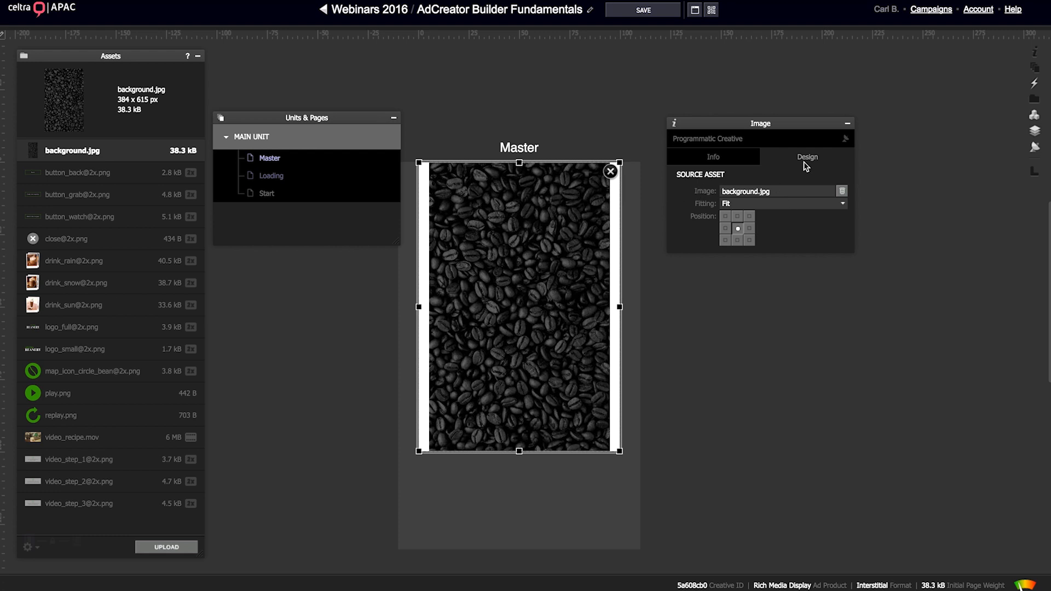
pyautogui.click(766, 203)
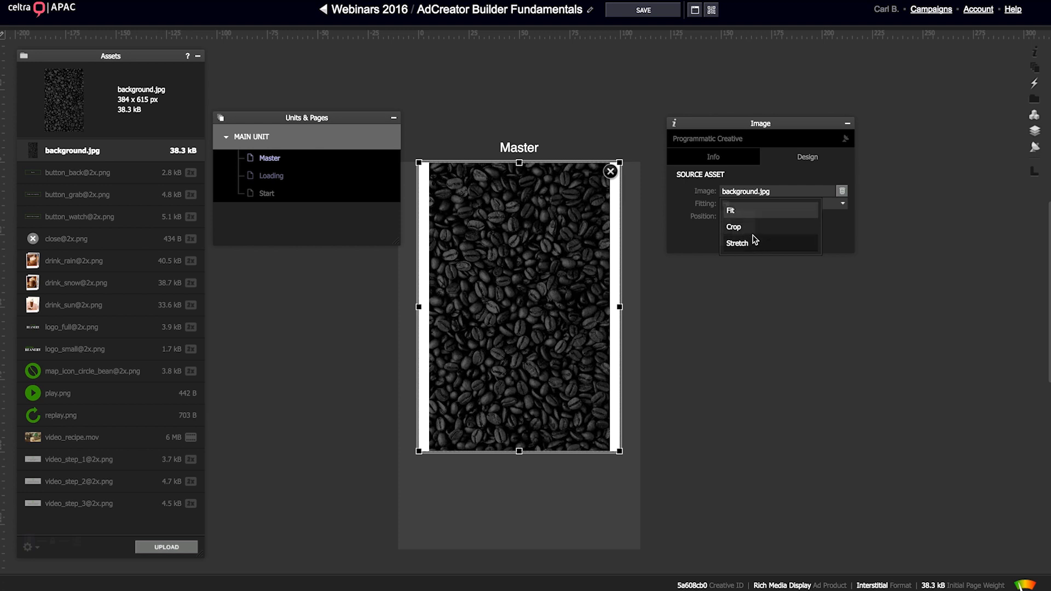
pyautogui.click(752, 228)
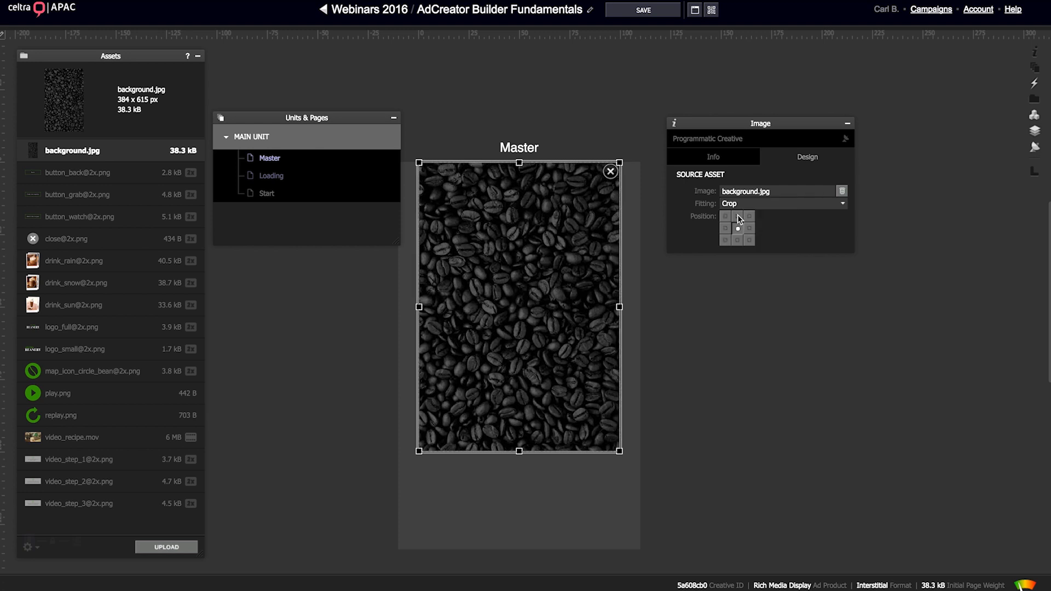
pyautogui.click(737, 240)
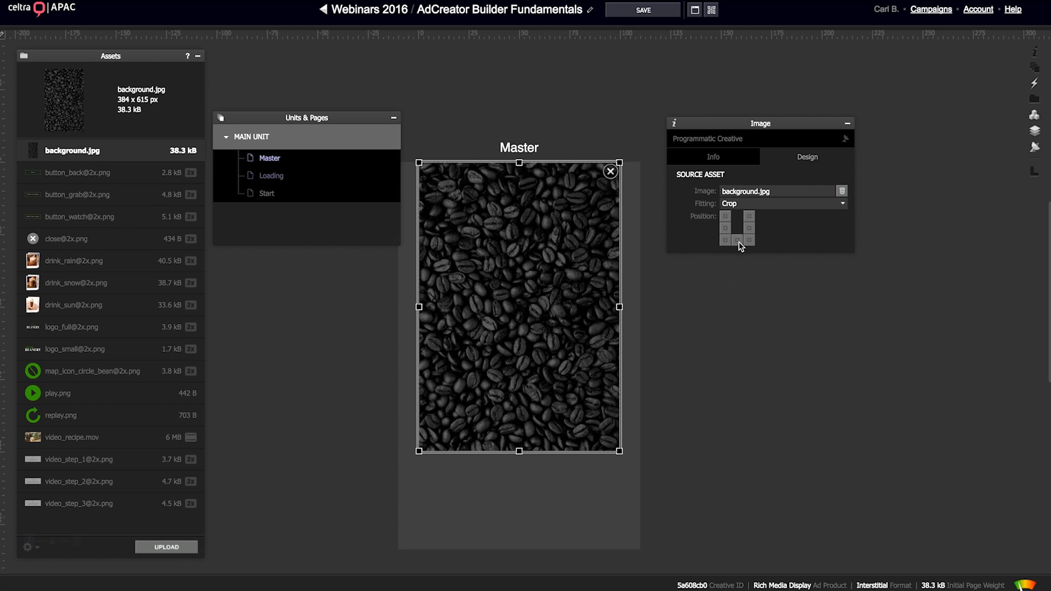
pyautogui.click(737, 226)
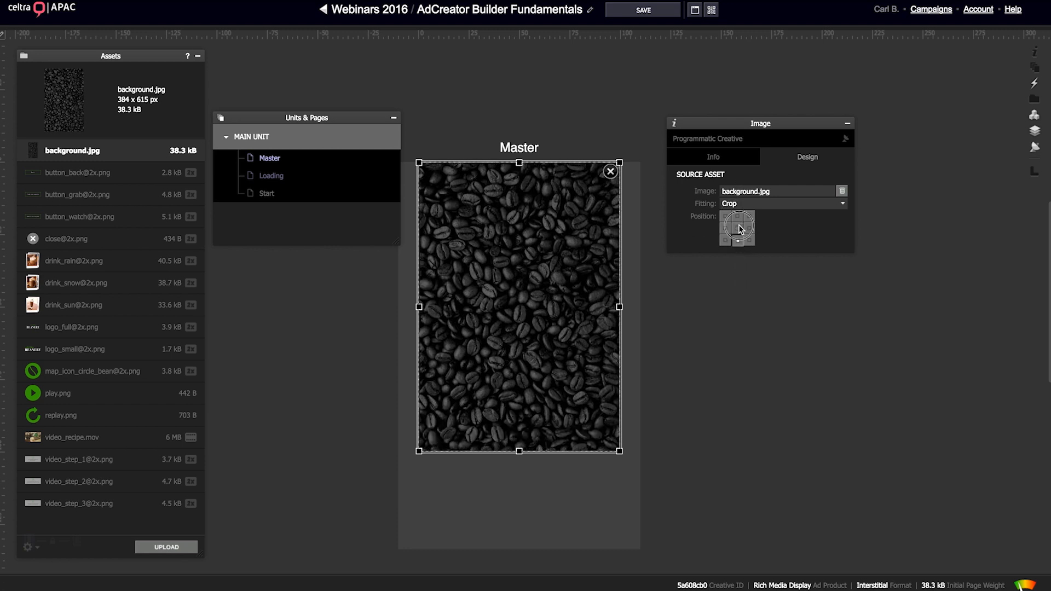
# Step: Preview the Master page's background at the larger responsive stage size and return to the smaller one
pyautogui.click(706, 159)
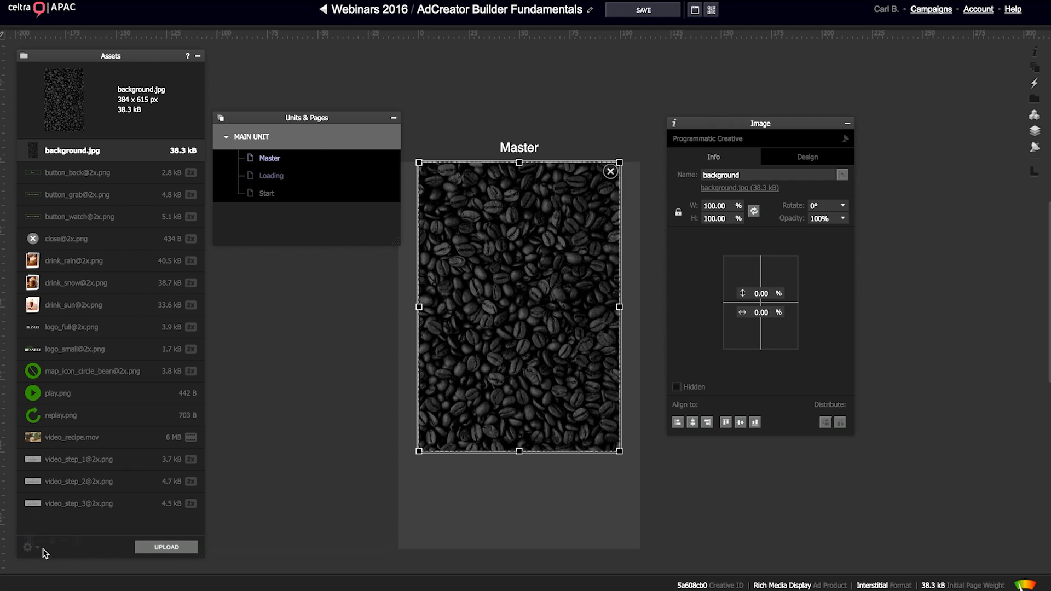
pyautogui.click(77, 544)
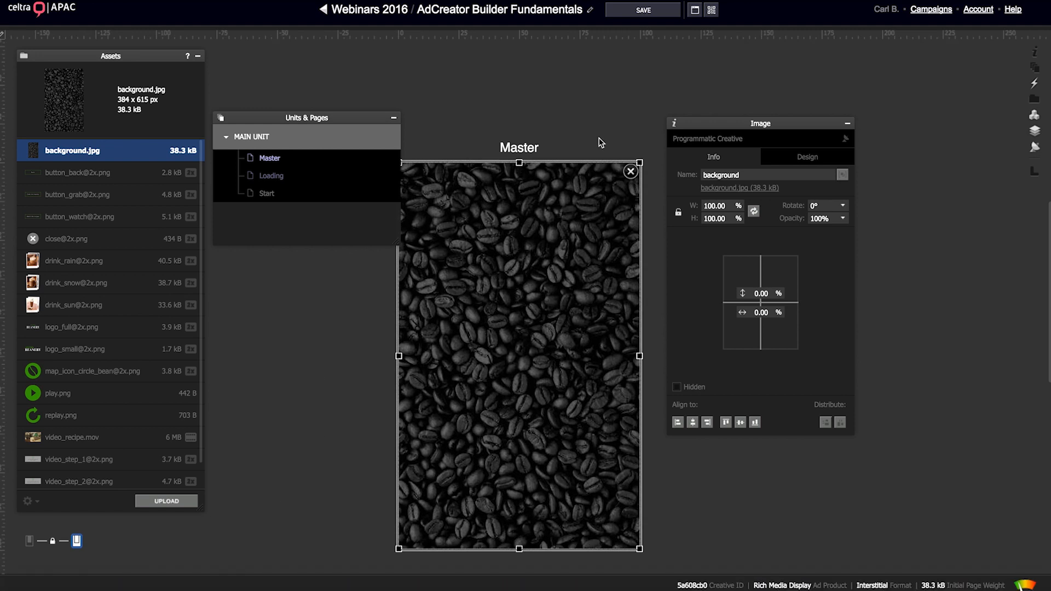
pyautogui.click(28, 543)
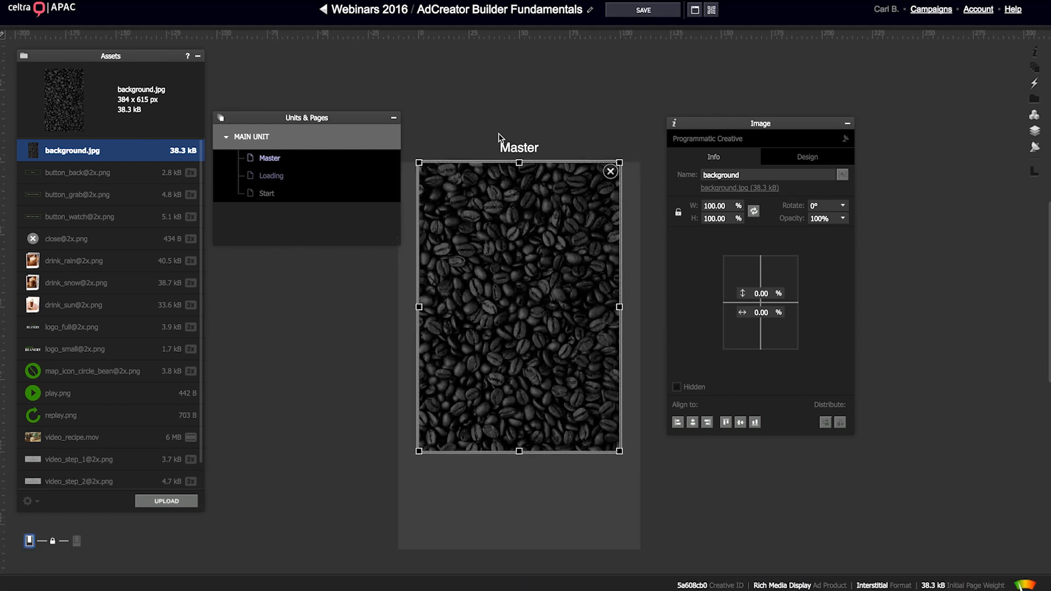
# Step: Show the Loading page and set the main unit's stage color to solid black (#000000)
pyautogui.click(263, 179)
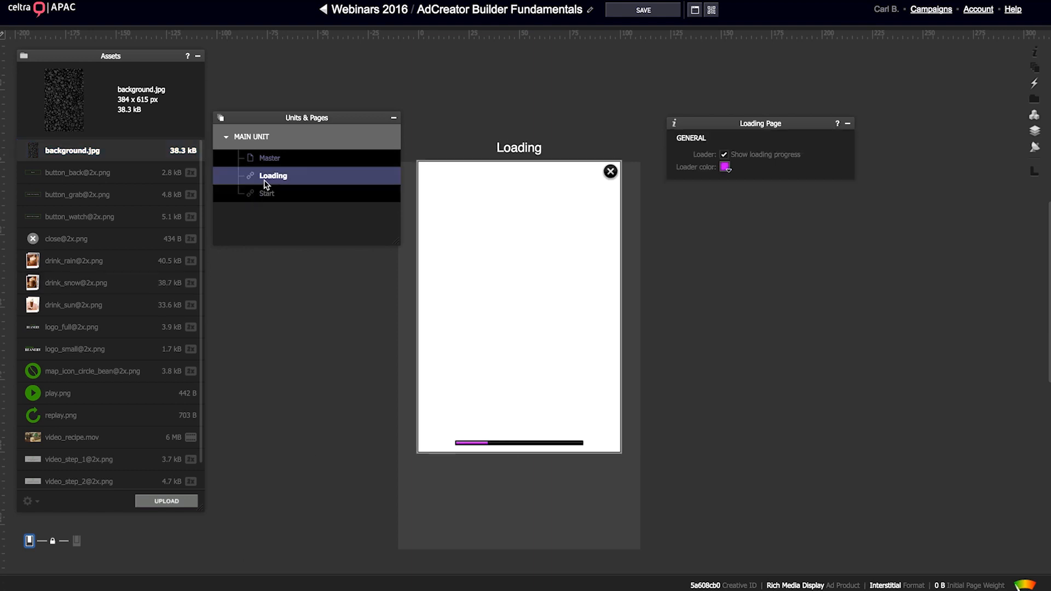
pyautogui.moveTo(320, 121); pyautogui.dragTo(320, 120)
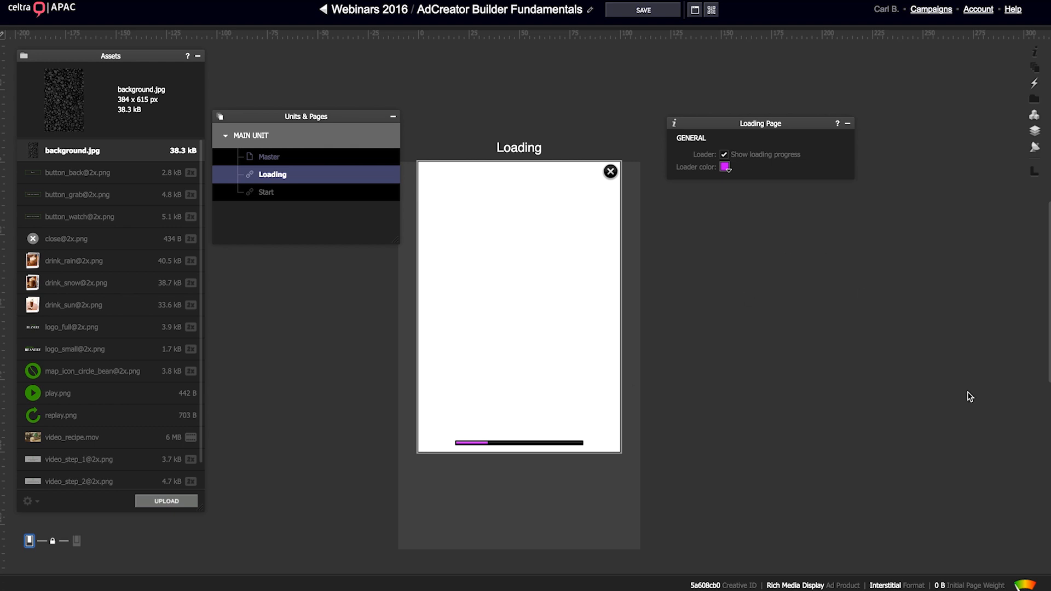
pyautogui.click(866, 326)
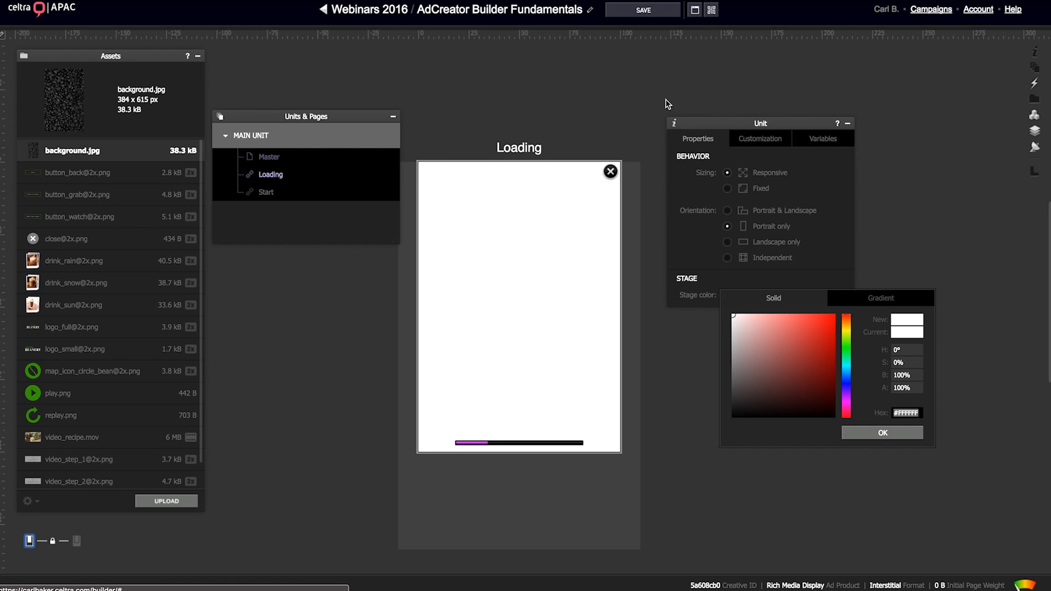
pyautogui.moveTo(809, 406); pyautogui.dragTo(856, 438)
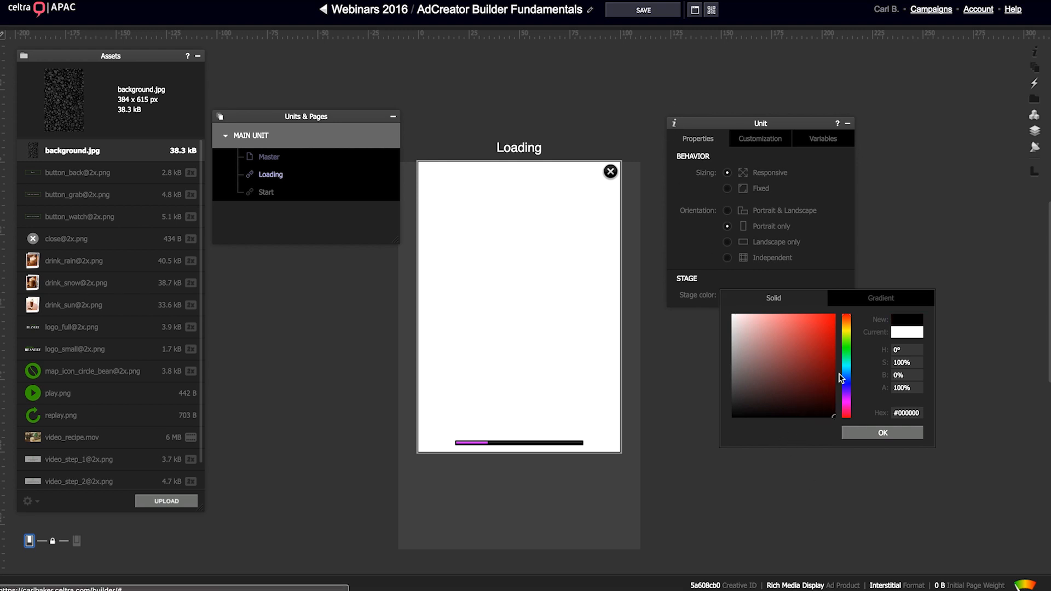
pyautogui.click(882, 433)
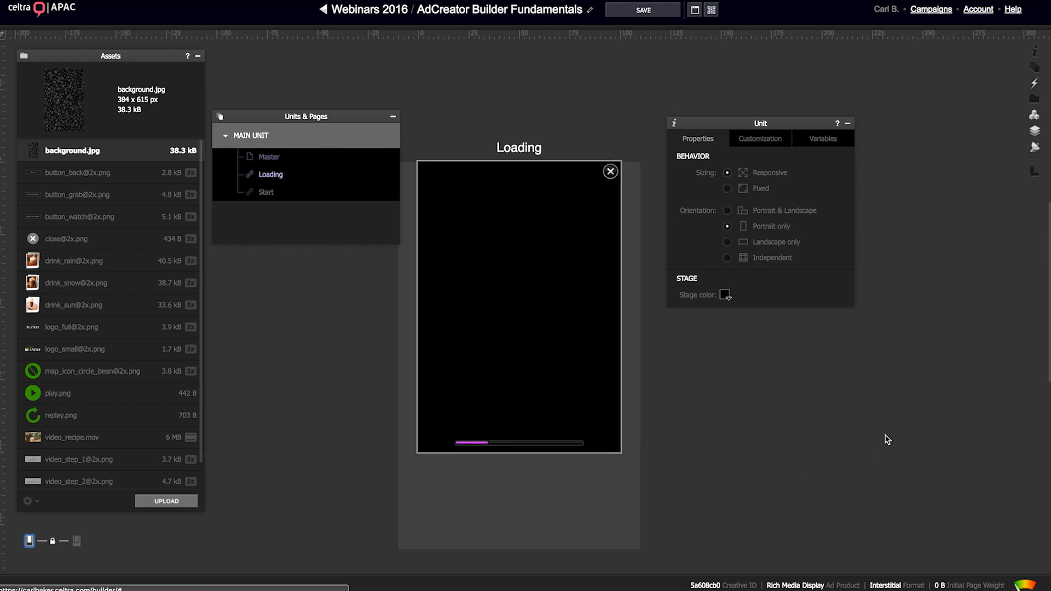
pyautogui.click(767, 137)
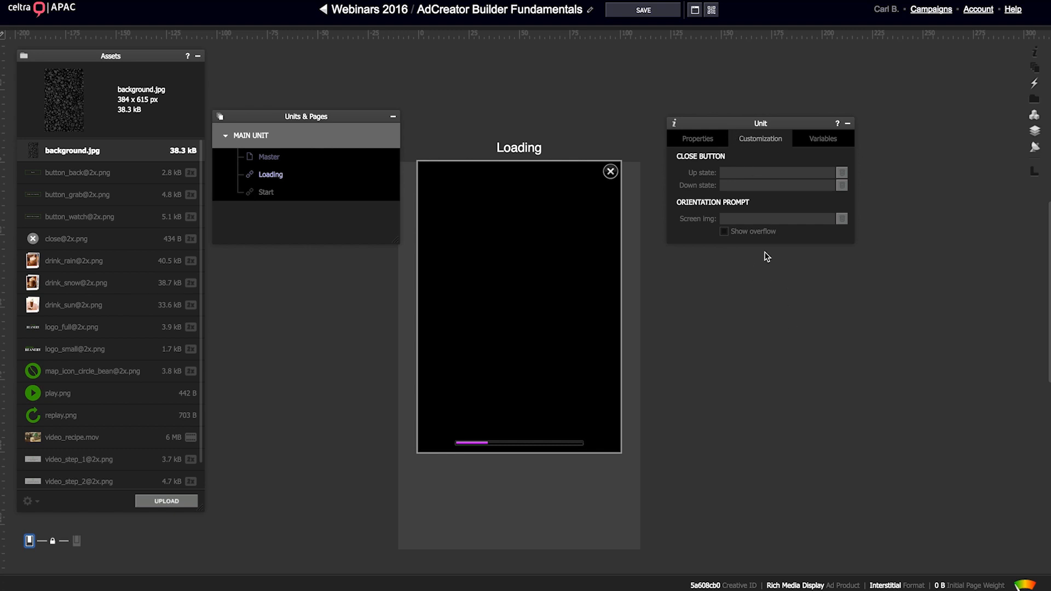
pyautogui.click(736, 175)
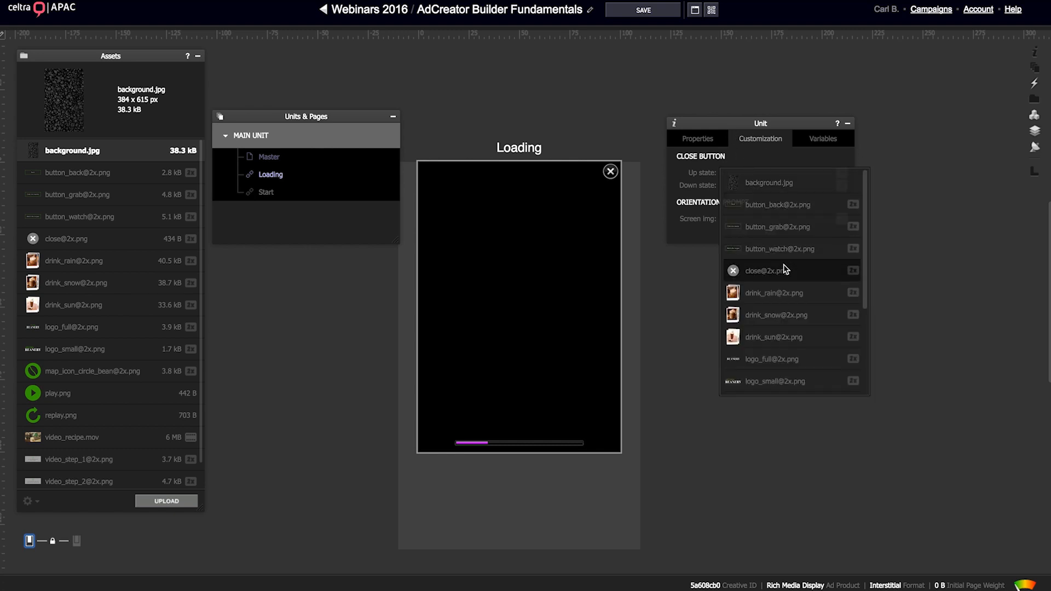
pyautogui.click(786, 265)
pyautogui.click(733, 185)
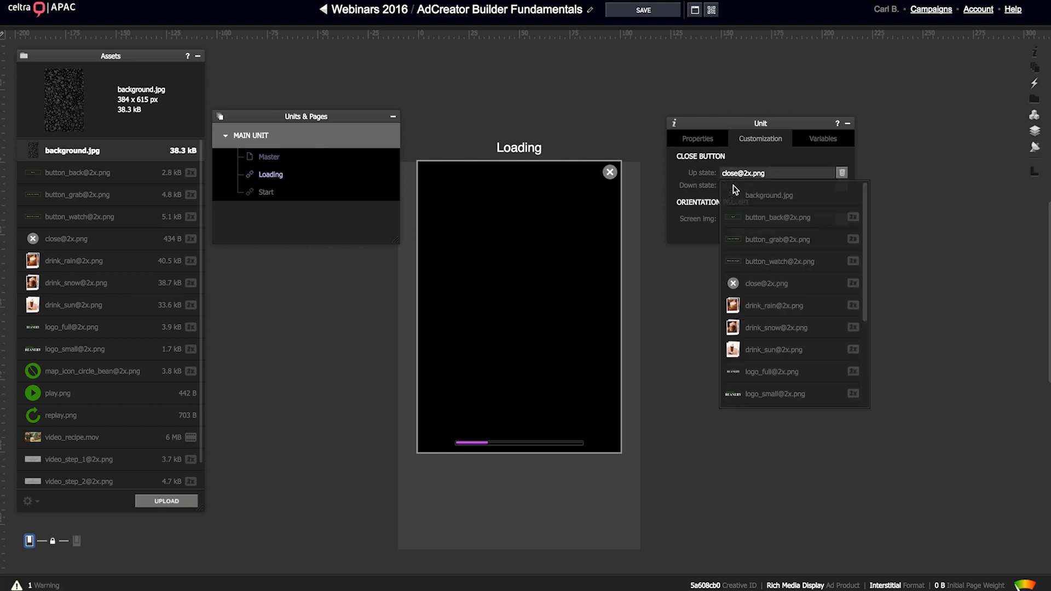
pyautogui.click(771, 274)
pyautogui.click(712, 138)
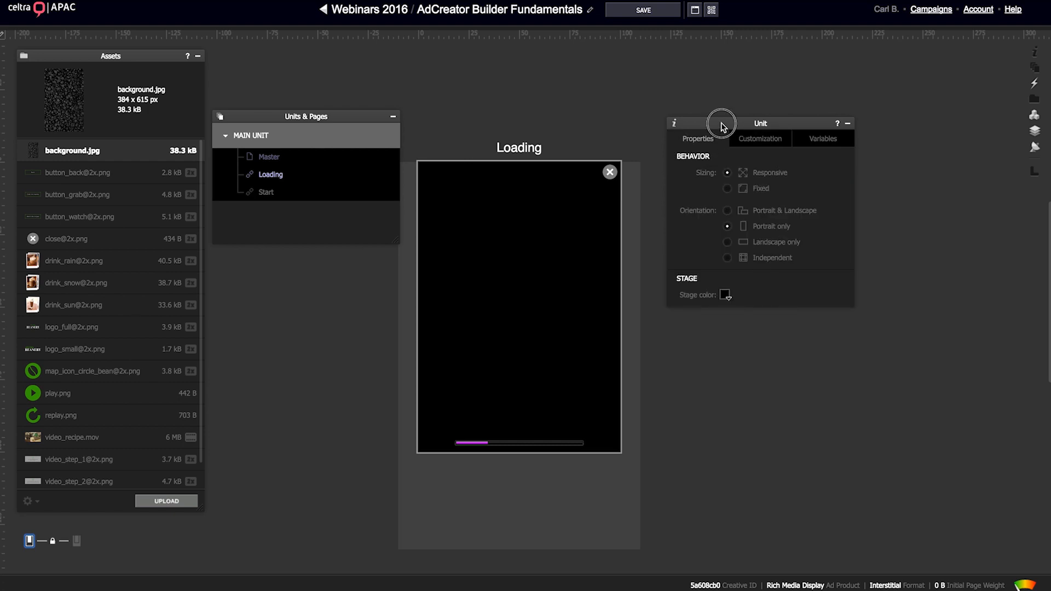
pyautogui.moveTo(721, 125); pyautogui.dragTo(727, 147)
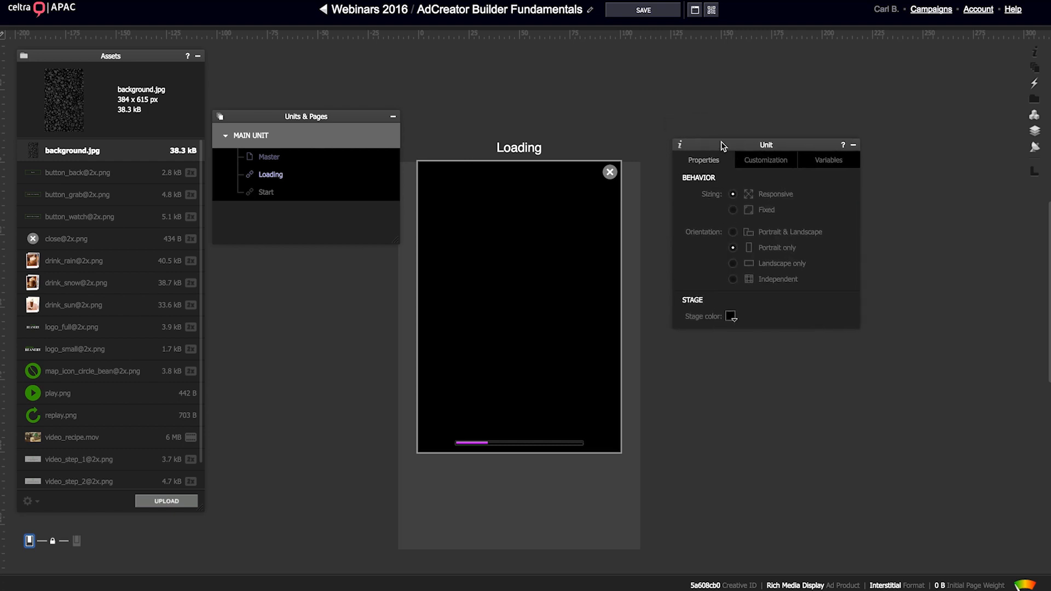
# Step: Switch the Loading page's progress bar off and on again, and set its loader color to dark green
pyautogui.click(272, 174)
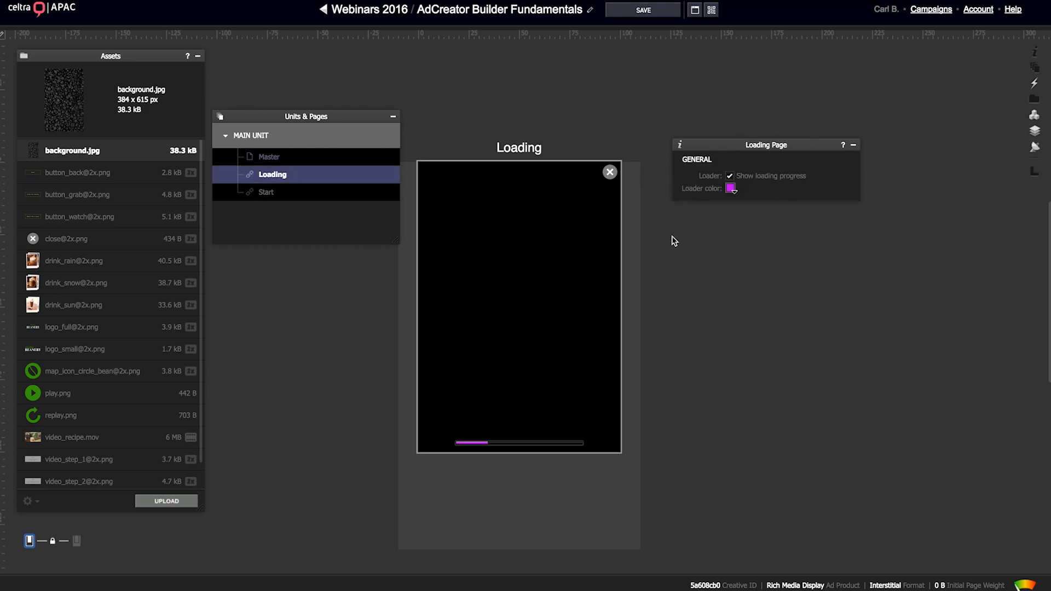
pyautogui.click(730, 175)
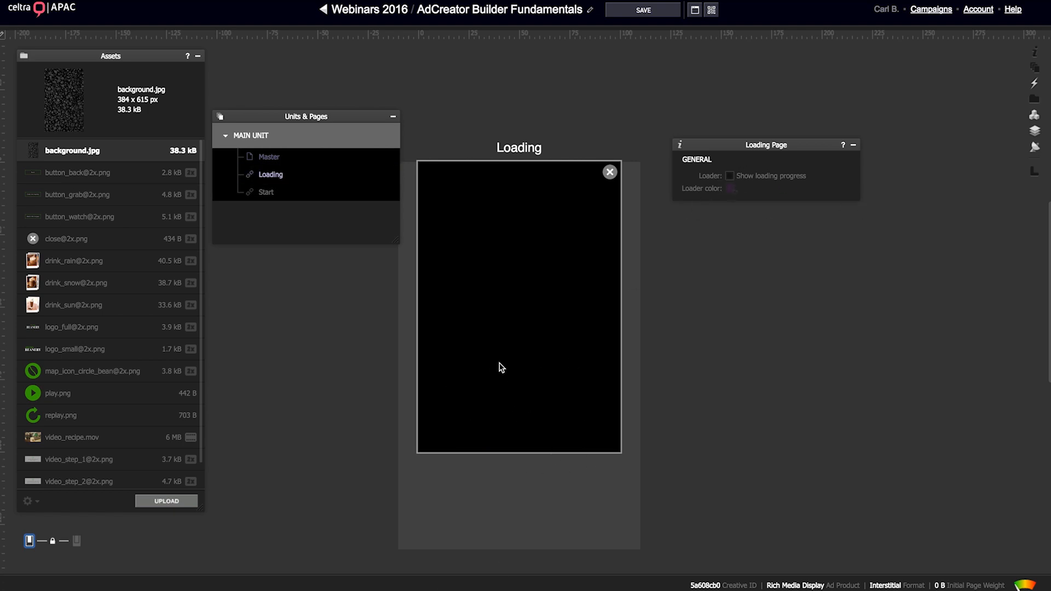
pyautogui.click(729, 176)
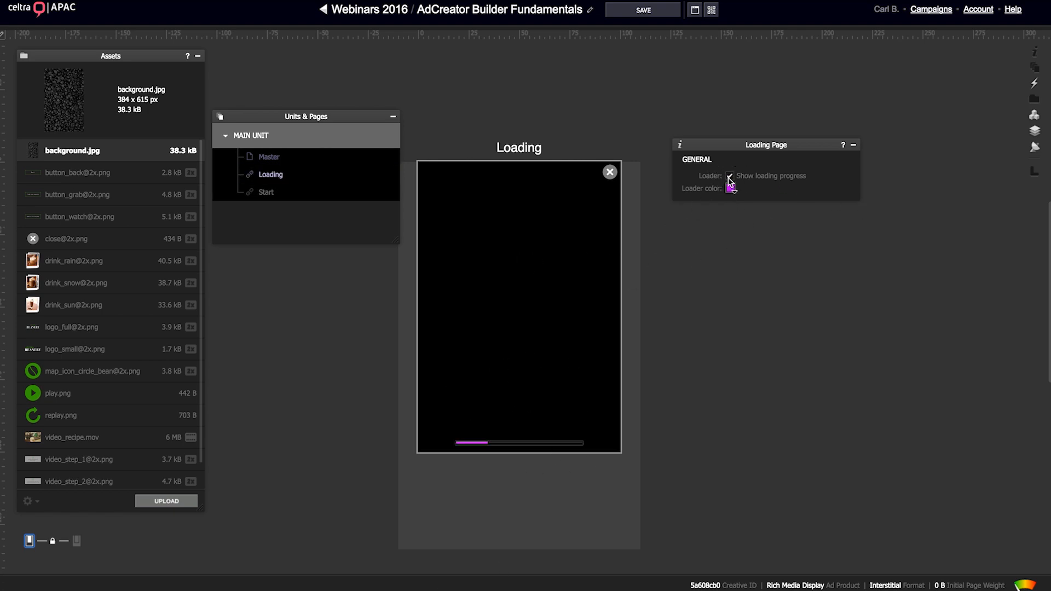
pyautogui.click(730, 188)
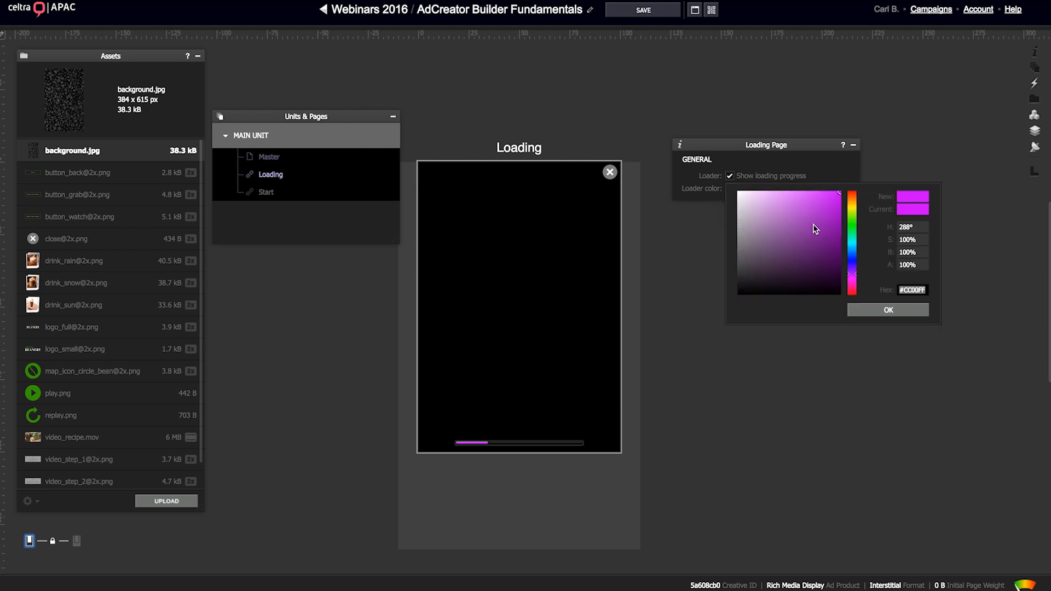
pyautogui.click(854, 224)
pyautogui.moveTo(833, 223); pyautogui.dragTo(858, 233)
pyautogui.click(887, 309)
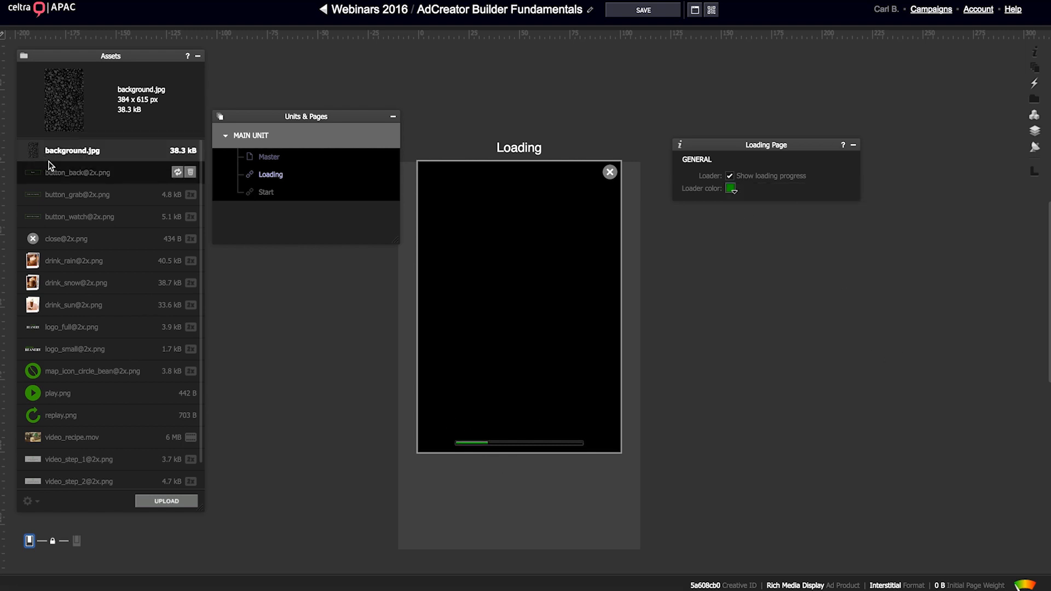
pyautogui.moveTo(84, 353); pyautogui.dragTo(485, 231)
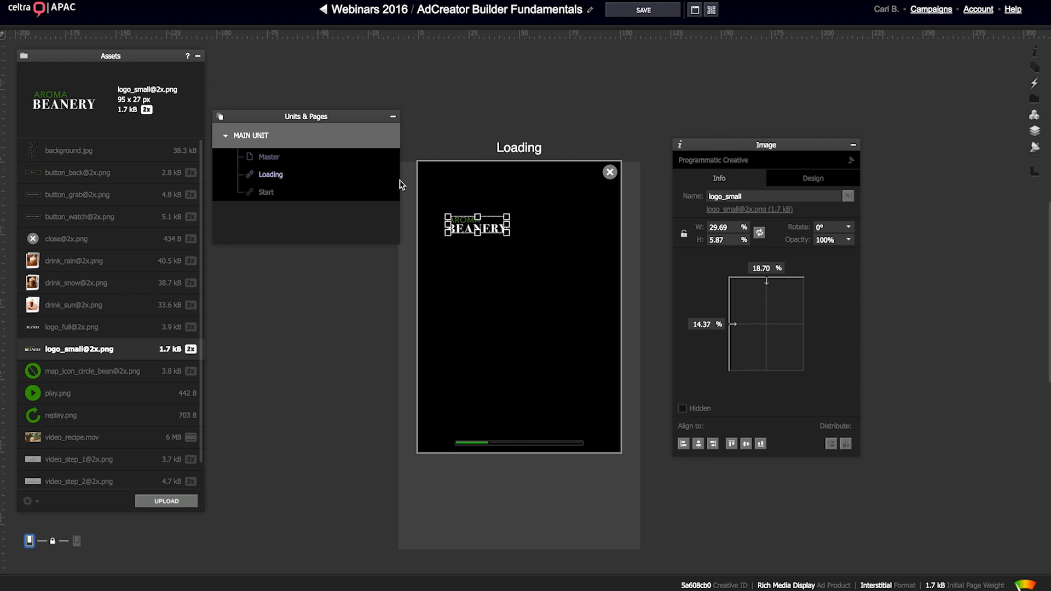
pyautogui.click(267, 193)
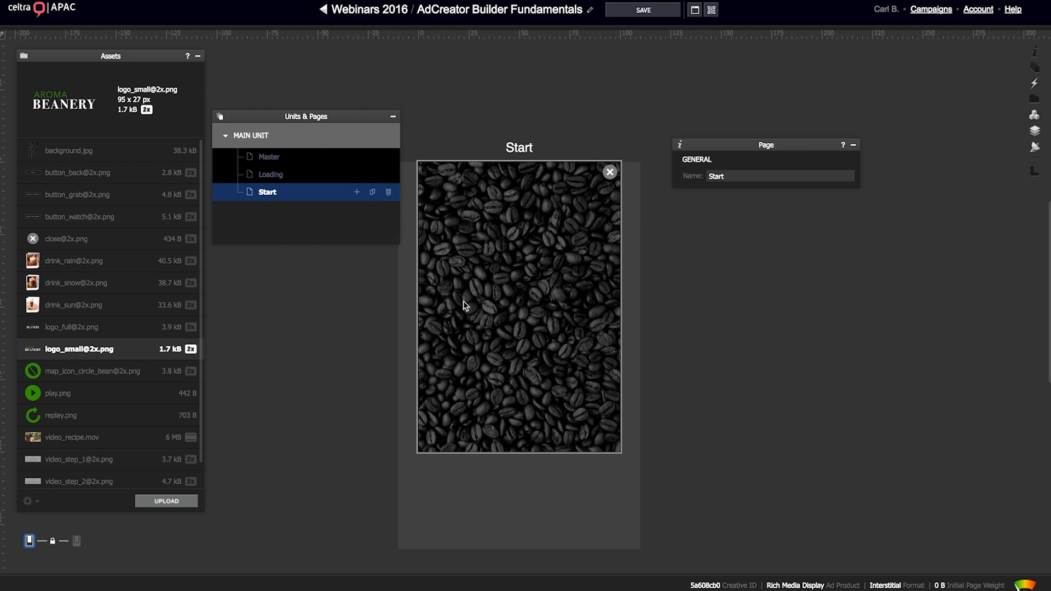
pyautogui.click(507, 297)
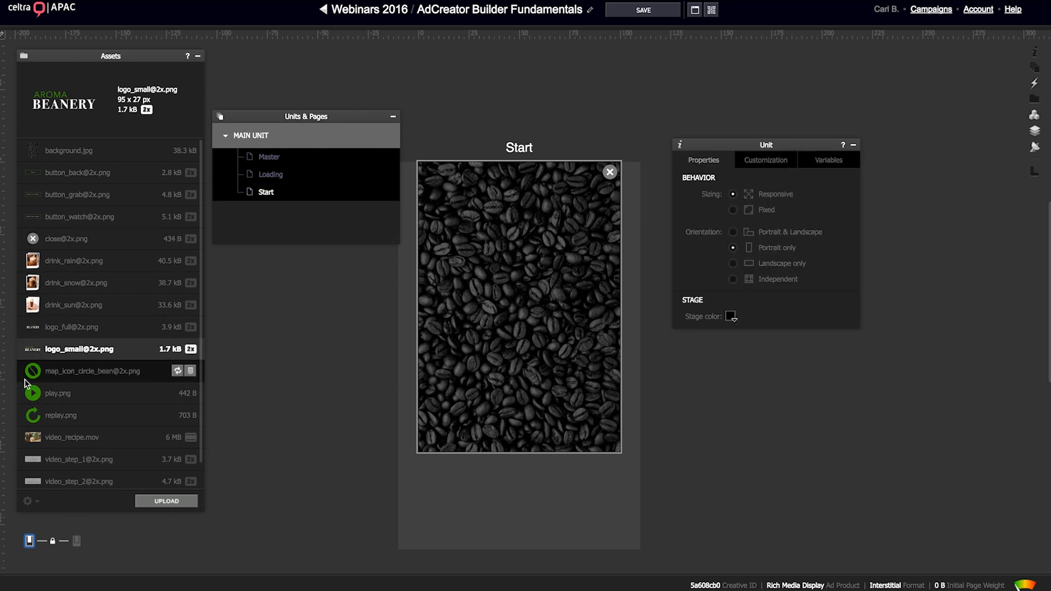
pyautogui.moveTo(61, 327); pyautogui.dragTo(518, 192)
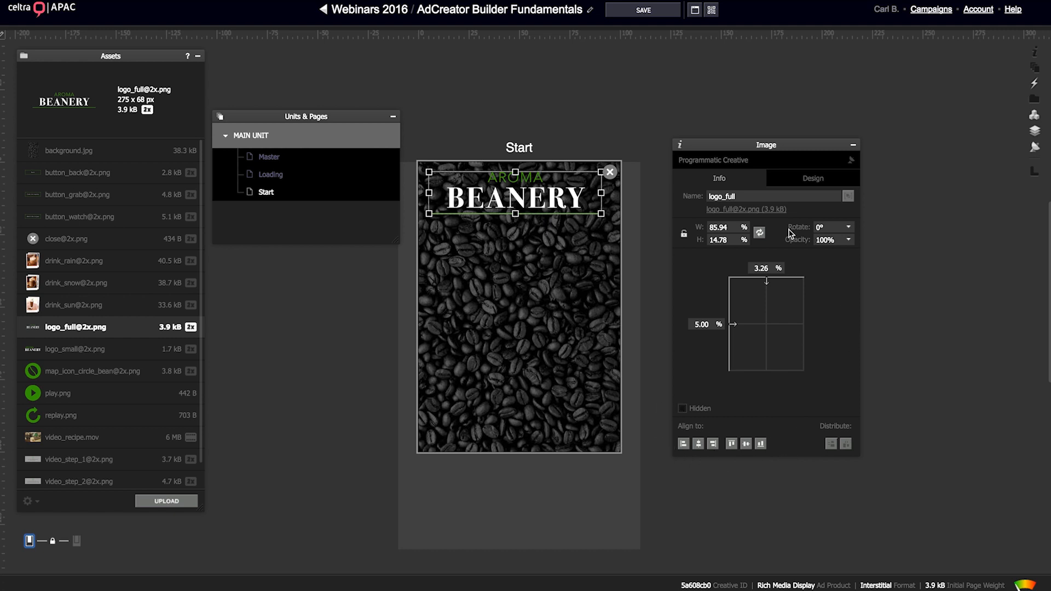
pyautogui.moveTo(756, 147)
pyautogui.mouseDown()
pyautogui.moveTo(750, 175)
pyautogui.moveTo(755, 158)
pyautogui.mouseUp()
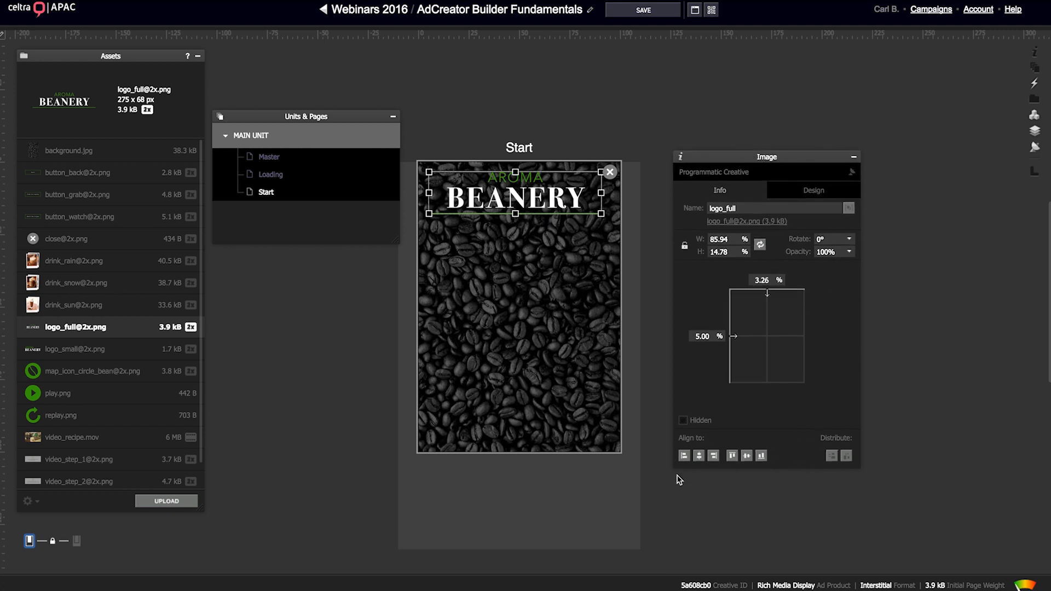
pyautogui.click(699, 457)
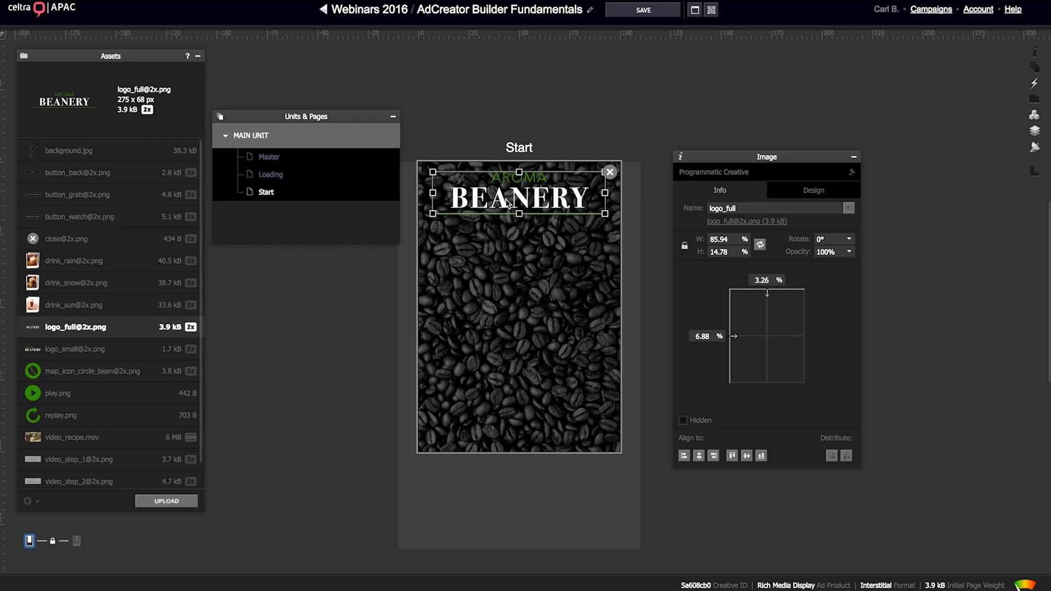
pyautogui.click(766, 310)
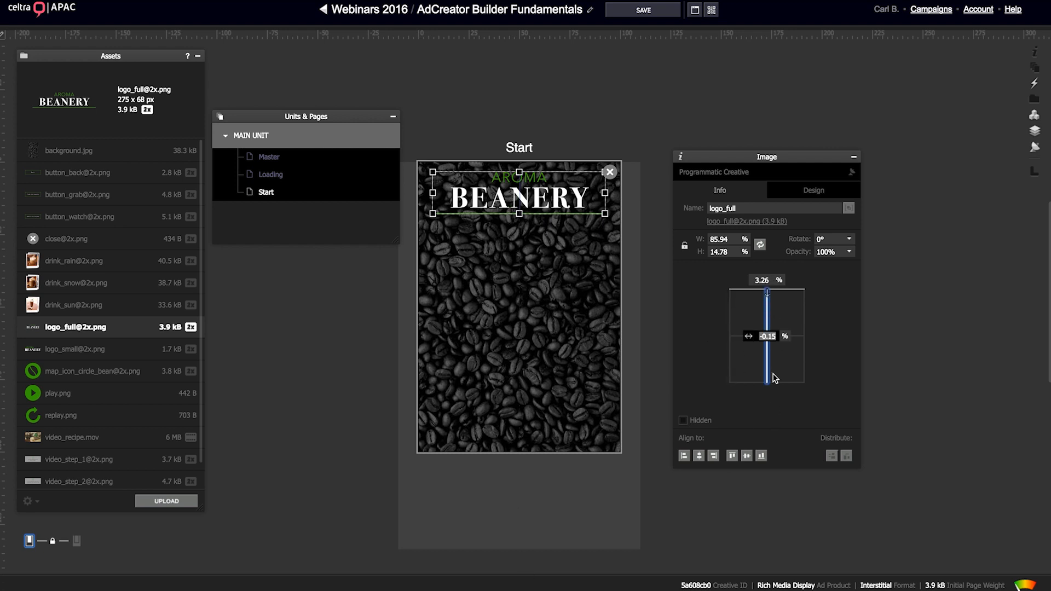
pyautogui.write('0')
pyautogui.click(788, 339)
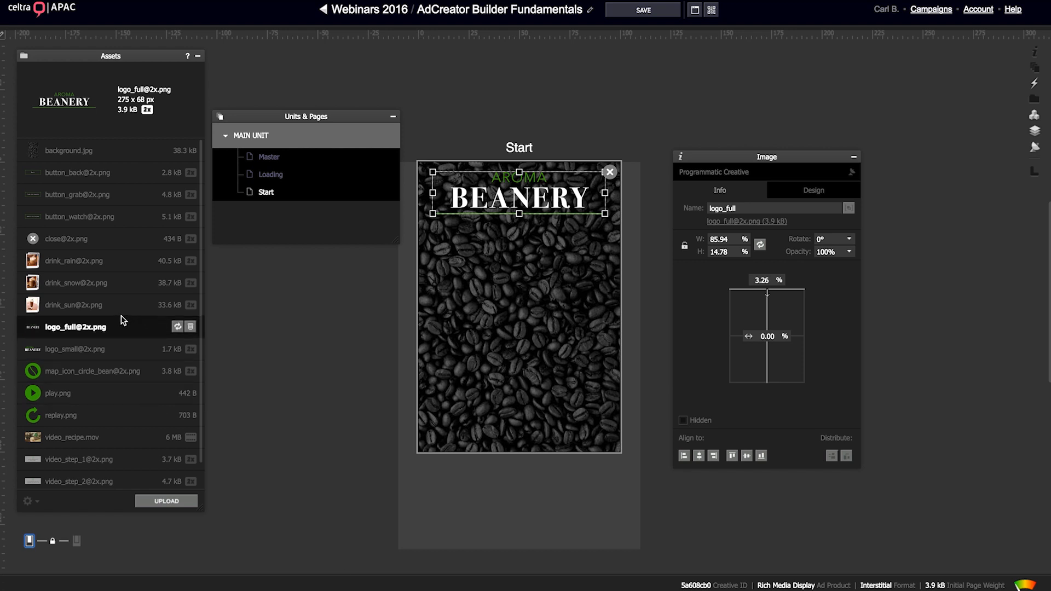
pyautogui.click(77, 313)
pyautogui.moveTo(77, 316); pyautogui.dragTo(528, 318)
pyautogui.click(701, 456)
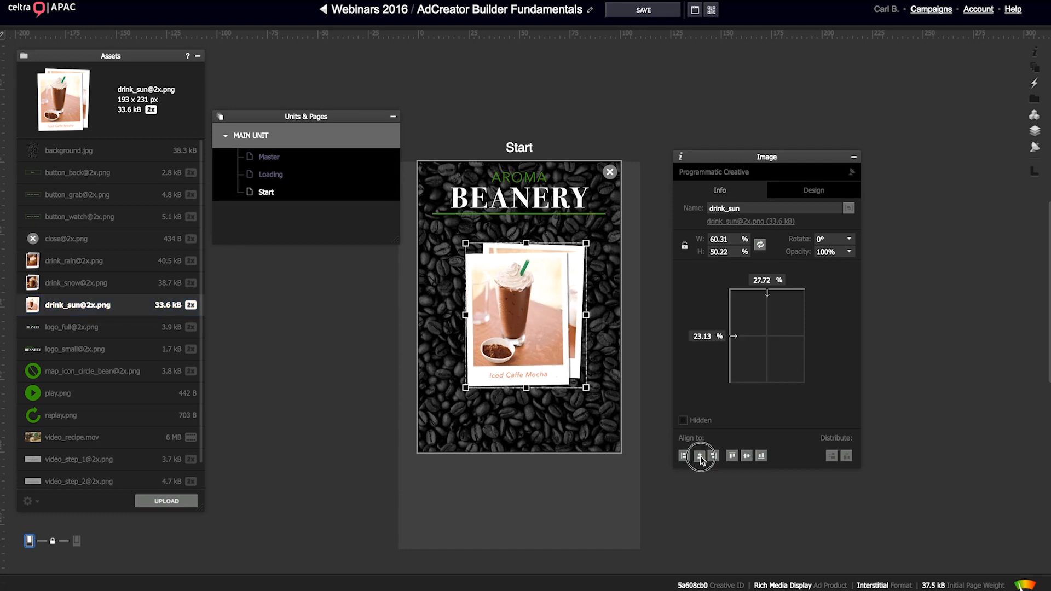
pyautogui.click(747, 458)
pyautogui.click(767, 335)
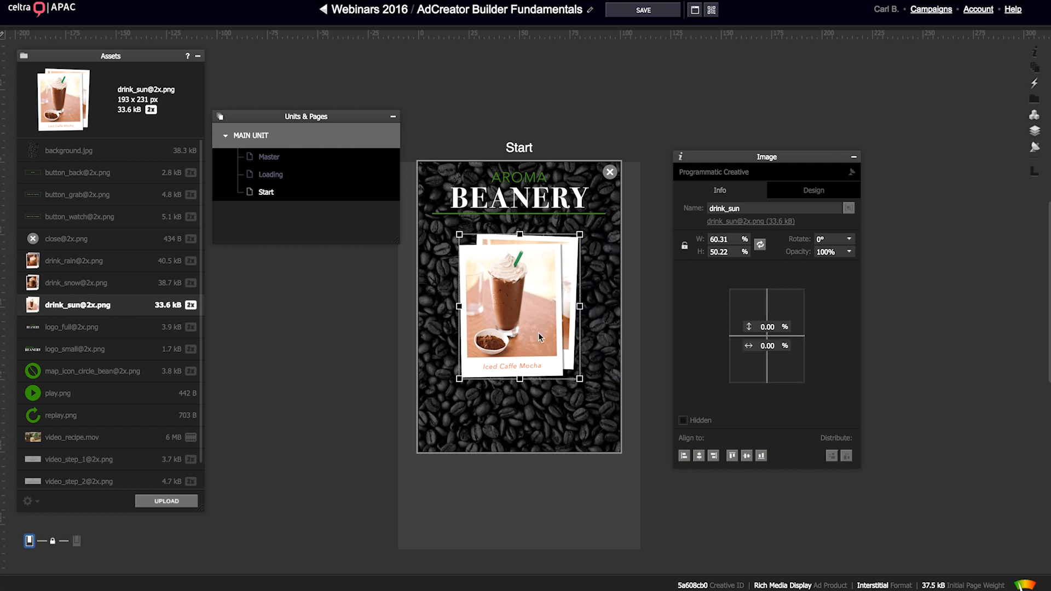
# Step: Show the Components library beside the image settings and examine its creativity, location and social media components, including the unavailable ones
pyautogui.click(1034, 114)
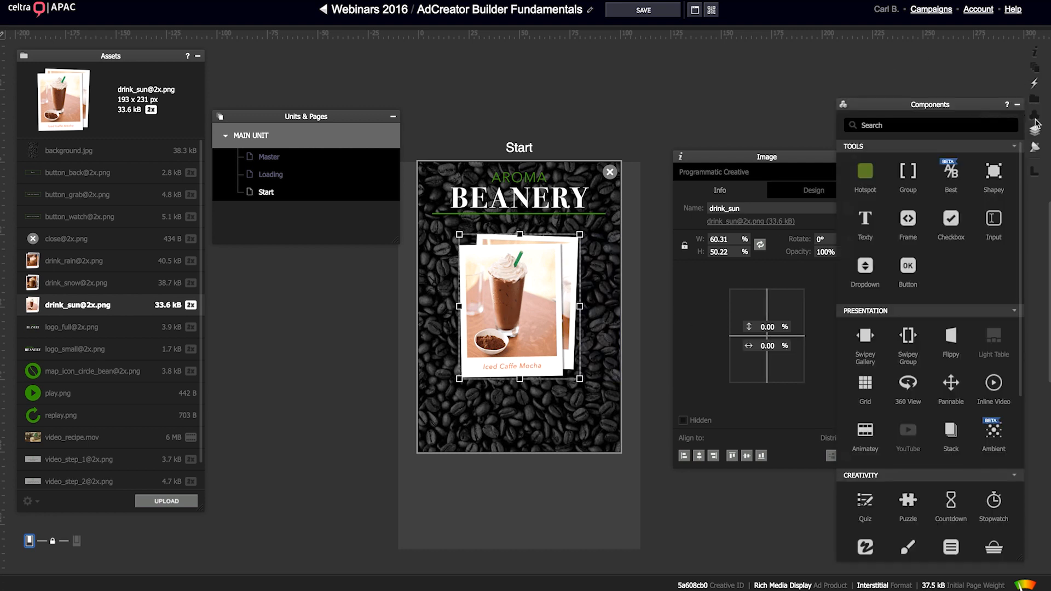
pyautogui.moveTo(914, 108); pyautogui.dragTo(916, 58)
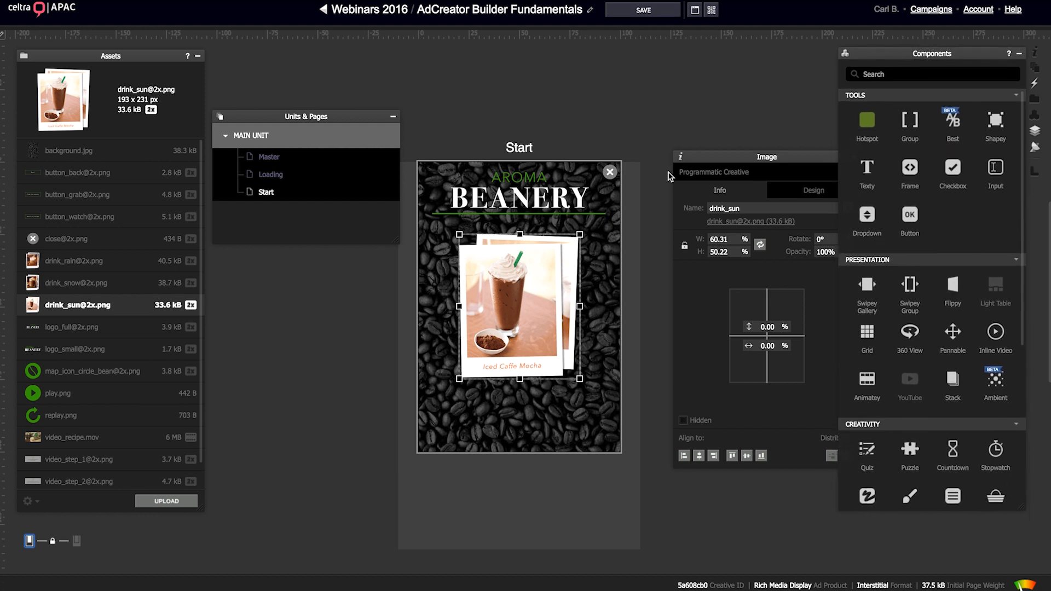
pyautogui.moveTo(732, 152); pyautogui.dragTo(694, 155)
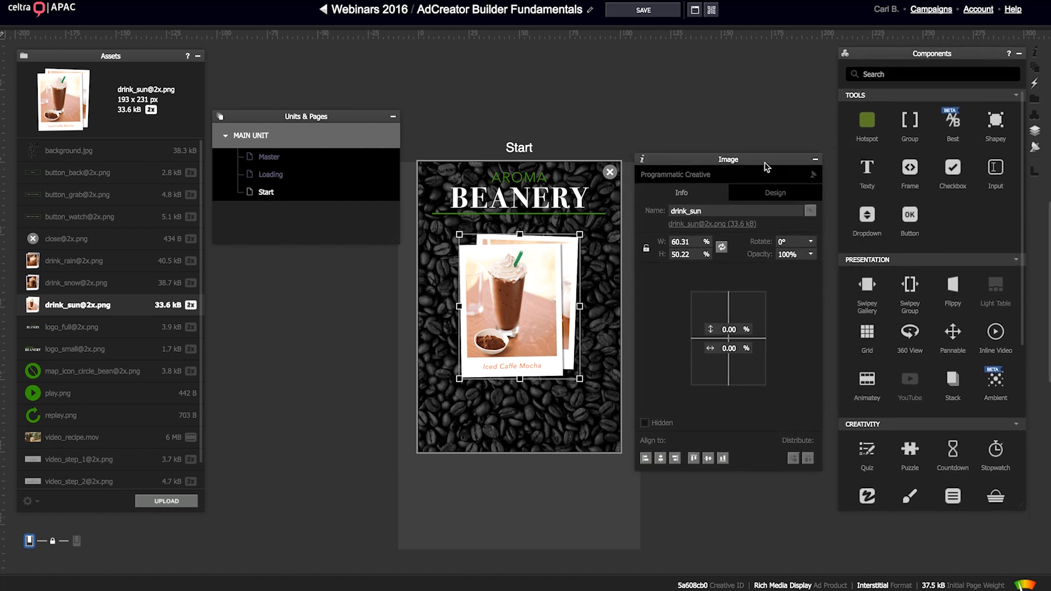
pyautogui.scroll(-5, 918, 168)
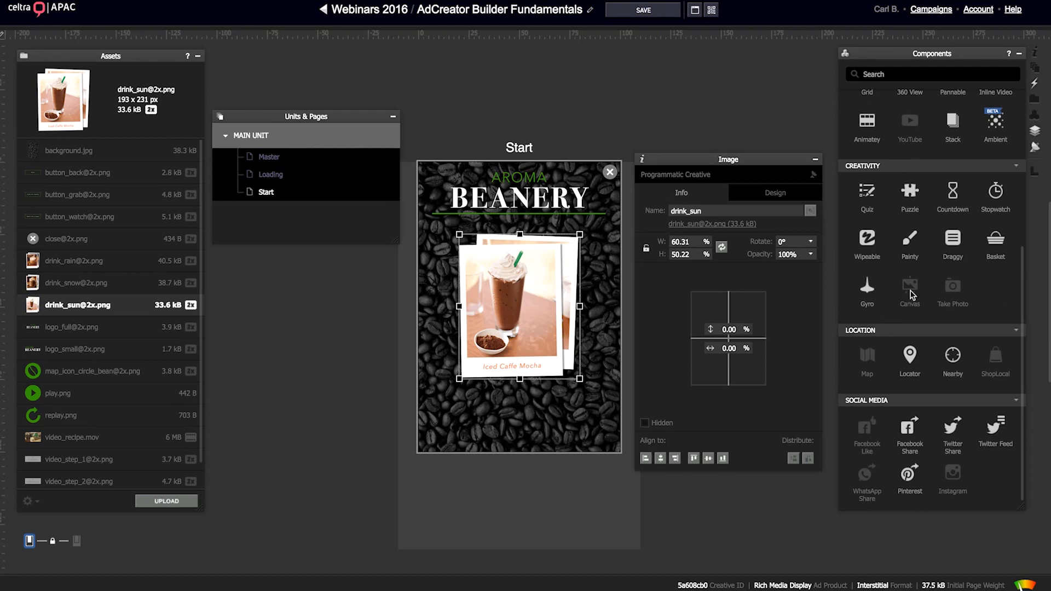
pyautogui.moveTo(912, 293)
pyautogui.moveTo(870, 365)
pyautogui.moveTo(853, 435)
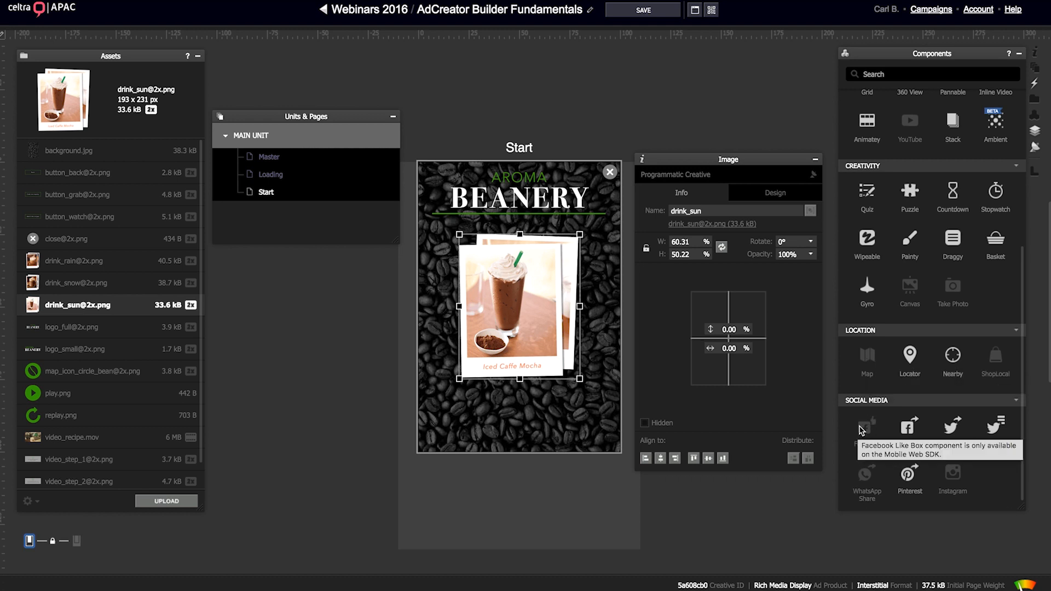
pyautogui.scroll(5, 858, 430)
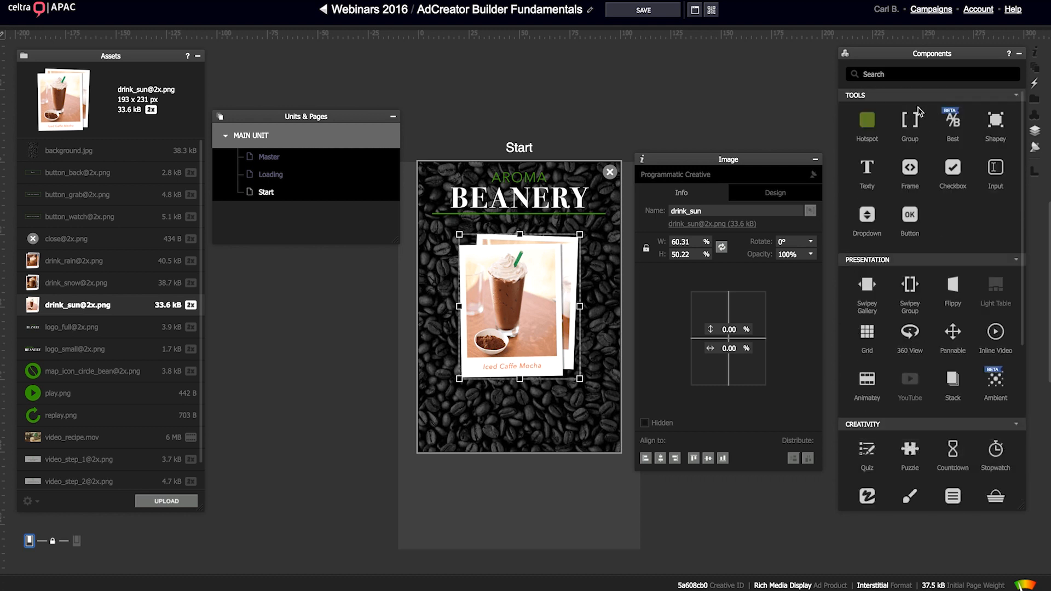
pyautogui.moveTo(913, 225); pyautogui.dragTo(492, 417)
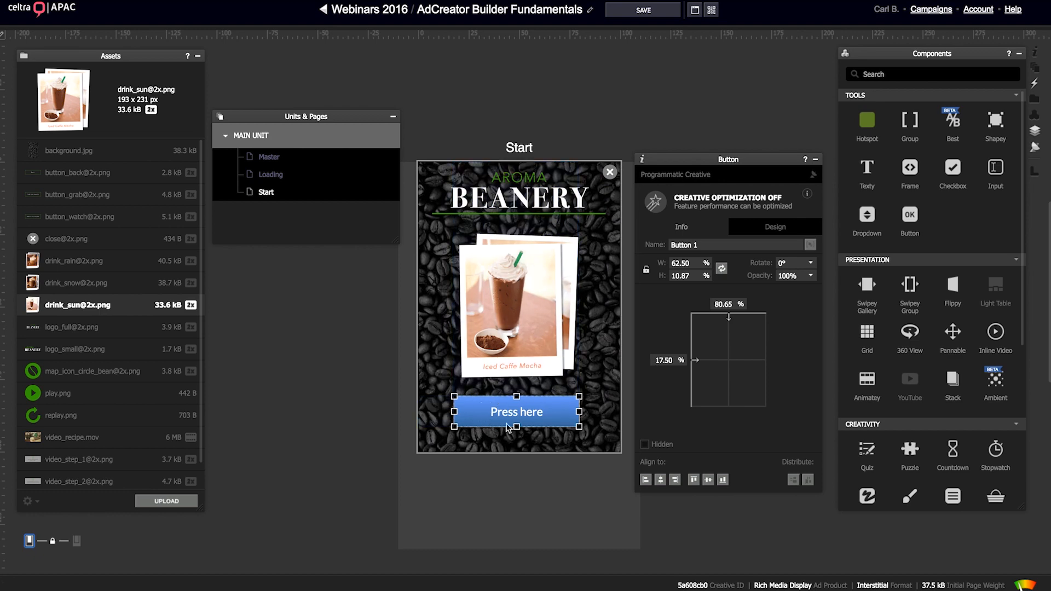
pyautogui.click(774, 227)
pyautogui.moveTo(741, 161); pyautogui.dragTo(747, 100)
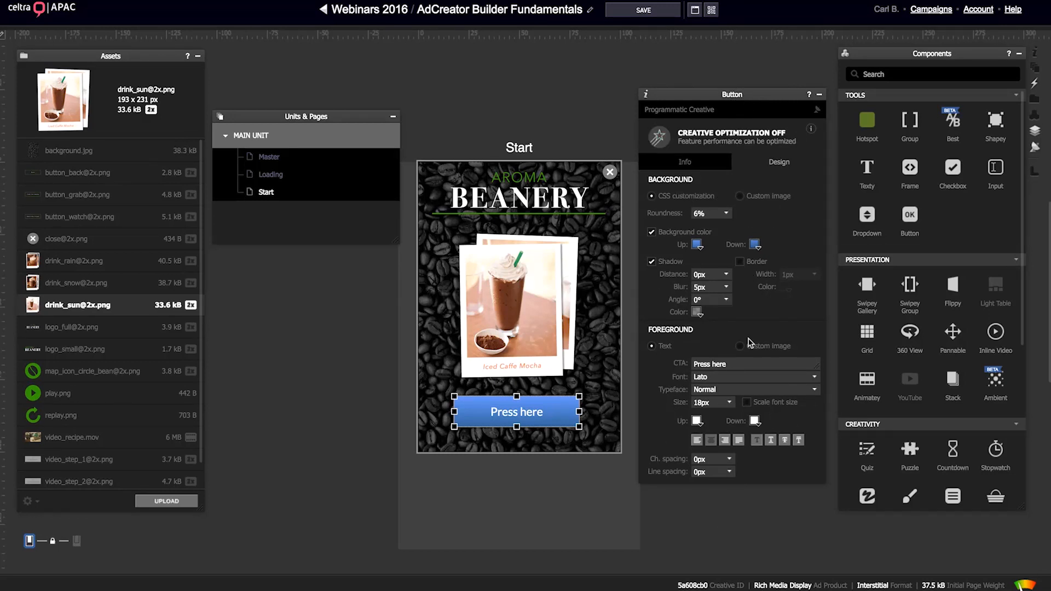
pyautogui.click(740, 196)
pyautogui.click(706, 224)
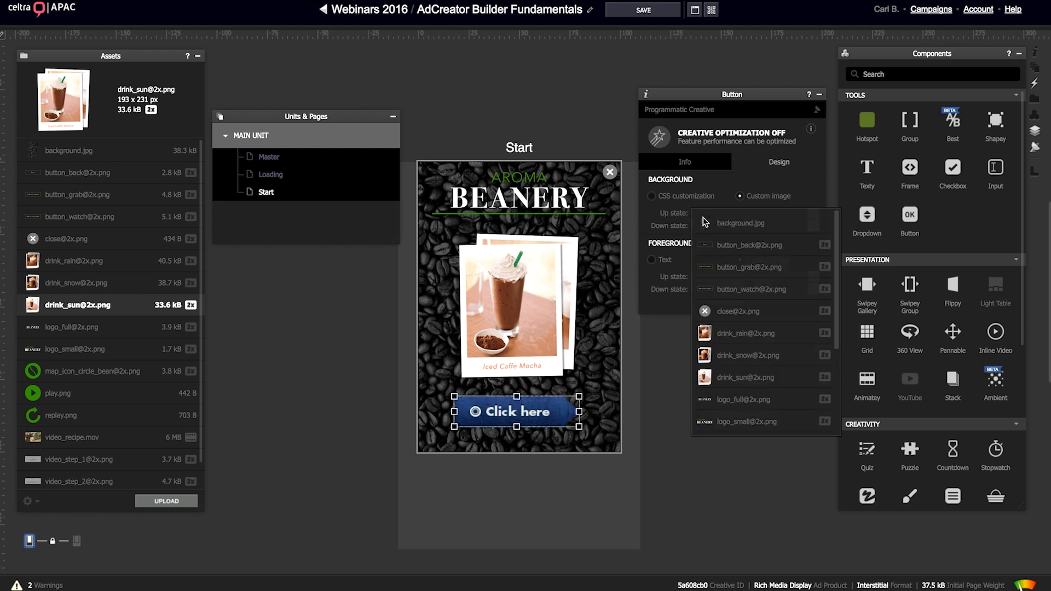
pyautogui.click(748, 267)
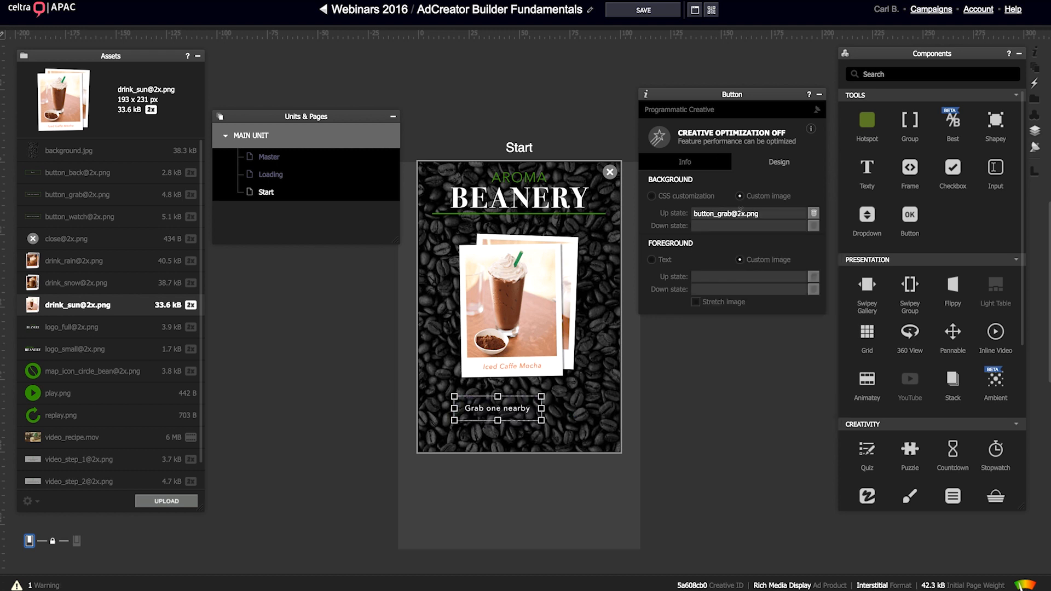
pyautogui.click(724, 225)
pyautogui.click(772, 279)
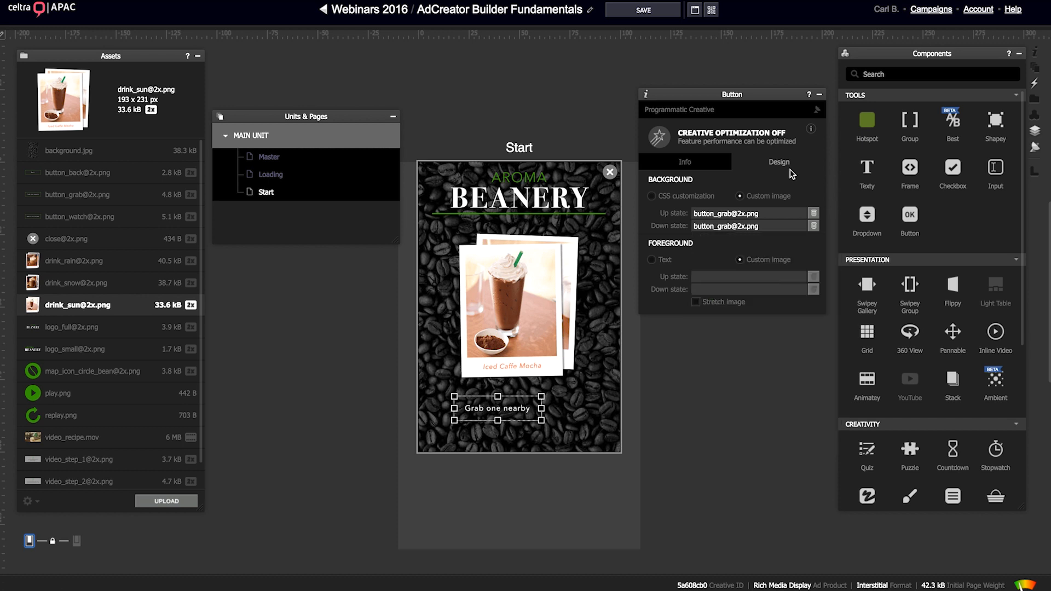
# Step: Rename the "Grab one nearby" button as Button Store
pyautogui.click(746, 163)
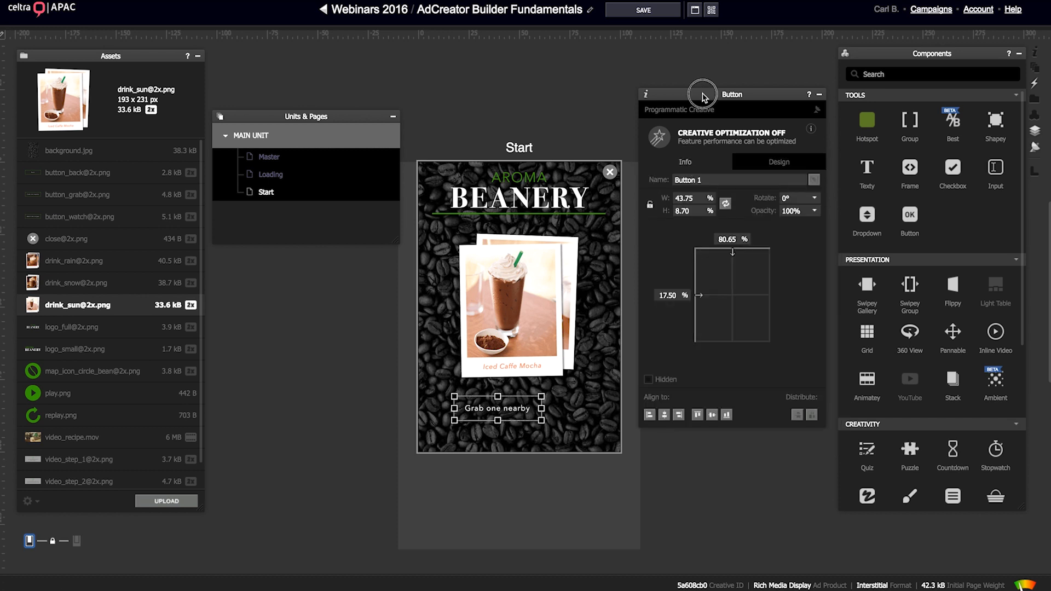
pyautogui.moveTo(702, 100); pyautogui.dragTo(702, 104)
pyautogui.click(711, 185)
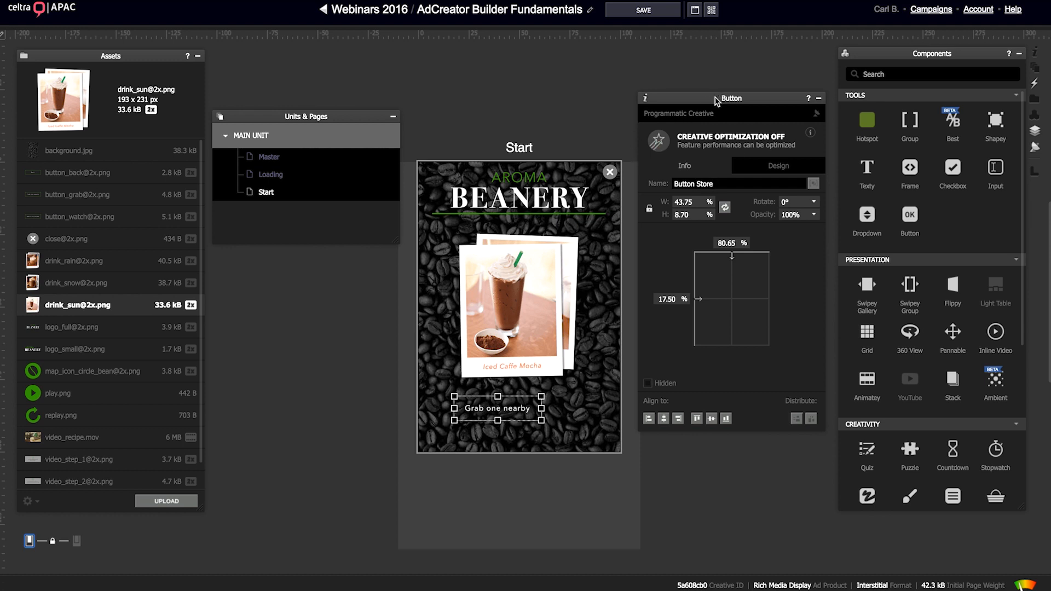
pyautogui.moveTo(717, 99); pyautogui.dragTo(716, 124)
# Step: Duplicate Button Store, set the two buttons side by side at the bottom of the page and centre the pair horizontally at 0 px
pyautogui.moveTo(497, 407); pyautogui.dragTo(567, 430)
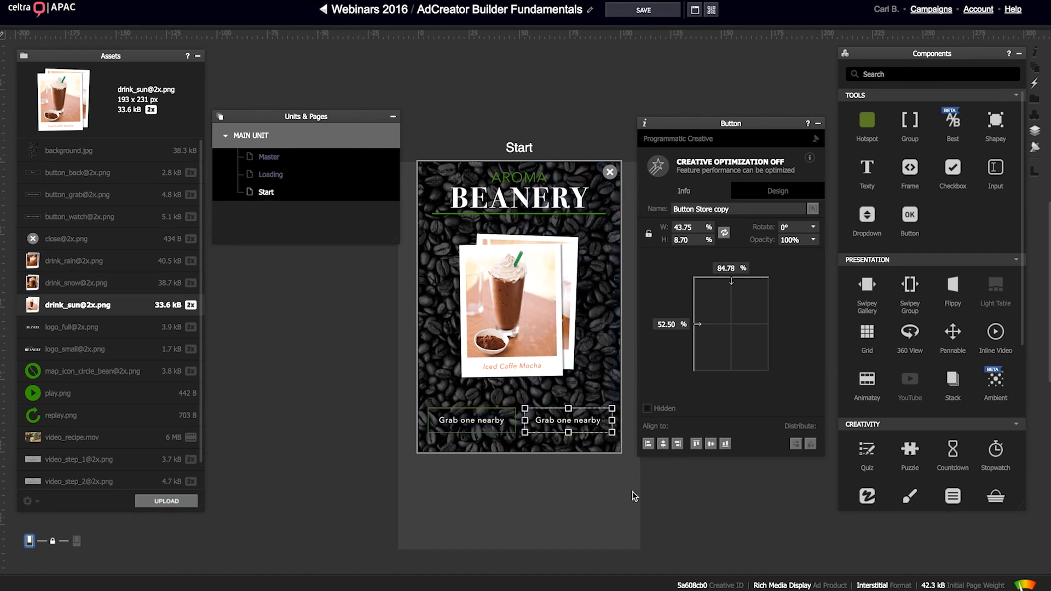
pyautogui.click(488, 424)
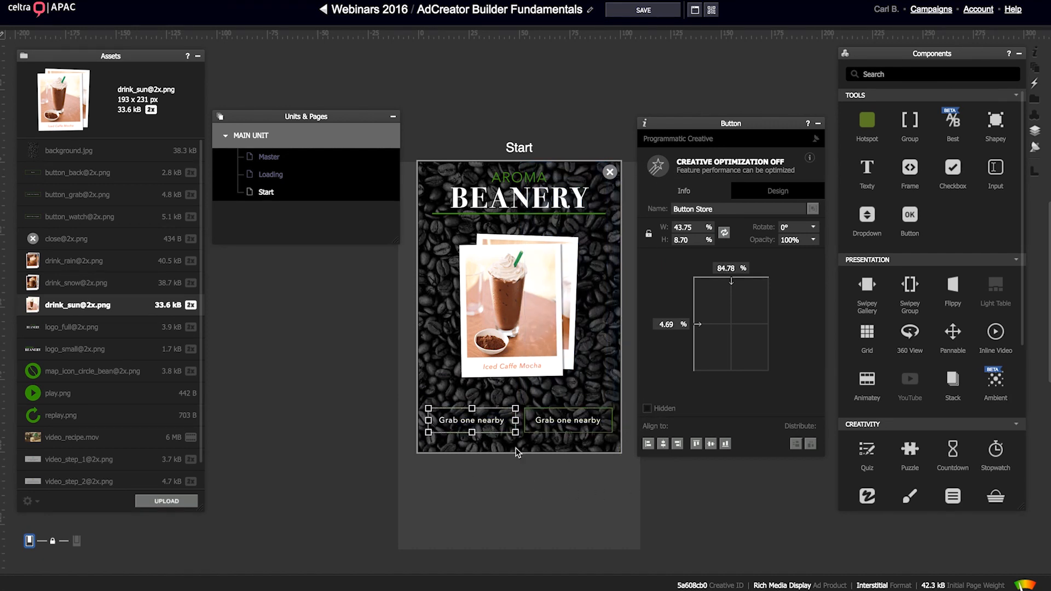
pyautogui.click(546, 431)
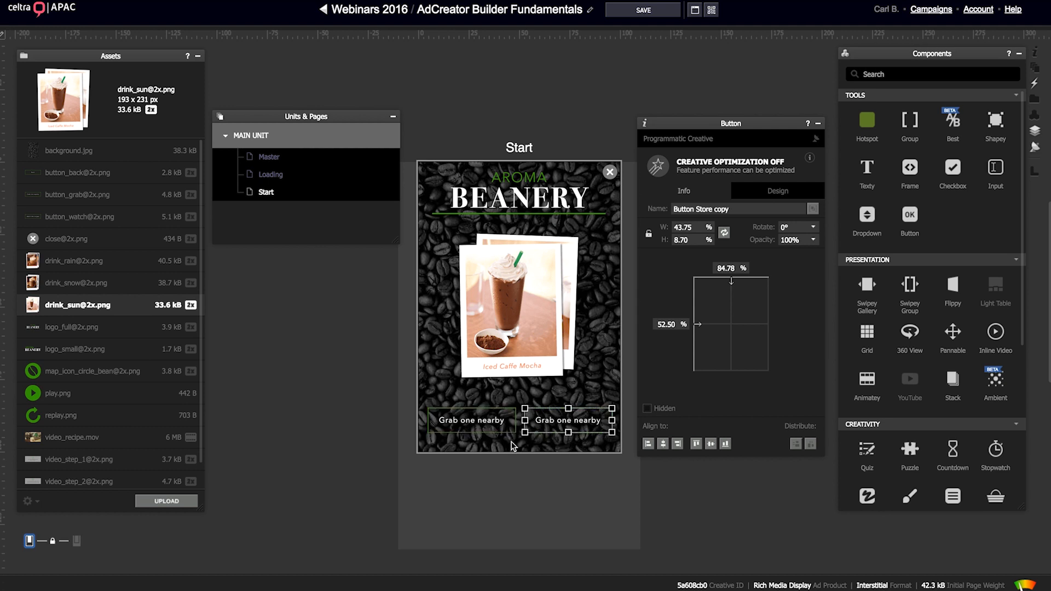
pyautogui.keyDown('shift'); pyautogui.click(498, 428); pyautogui.keyUp('shift')
pyautogui.moveTo(570, 425); pyautogui.dragTo(564, 427)
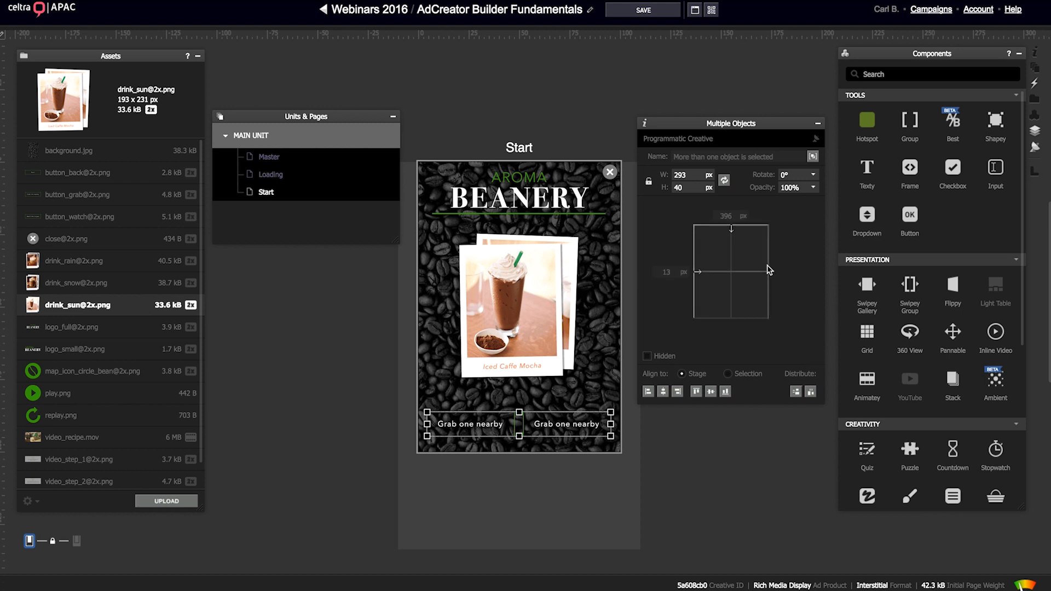
pyautogui.click(730, 277)
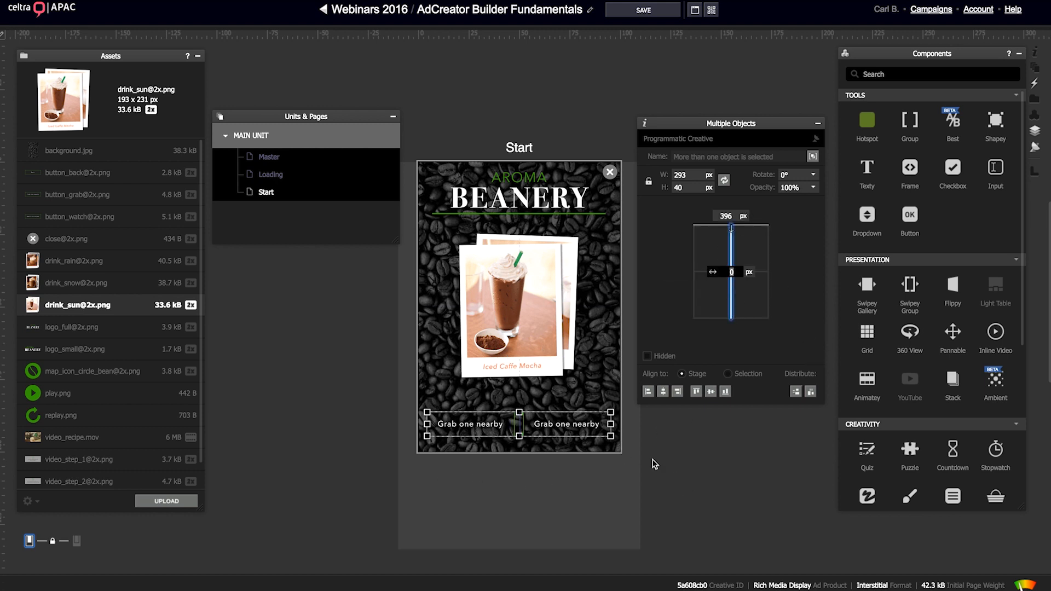
pyautogui.click(580, 427)
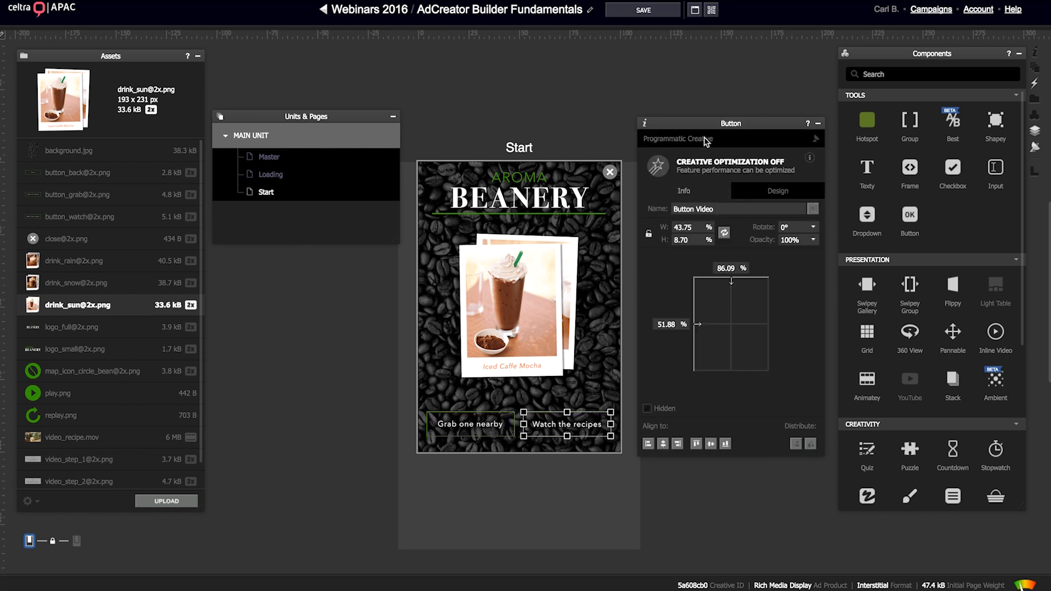
# Step: Lower the drink_sun image to a vertical offset of 6.51% from the centre of the page
pyautogui.click(516, 283)
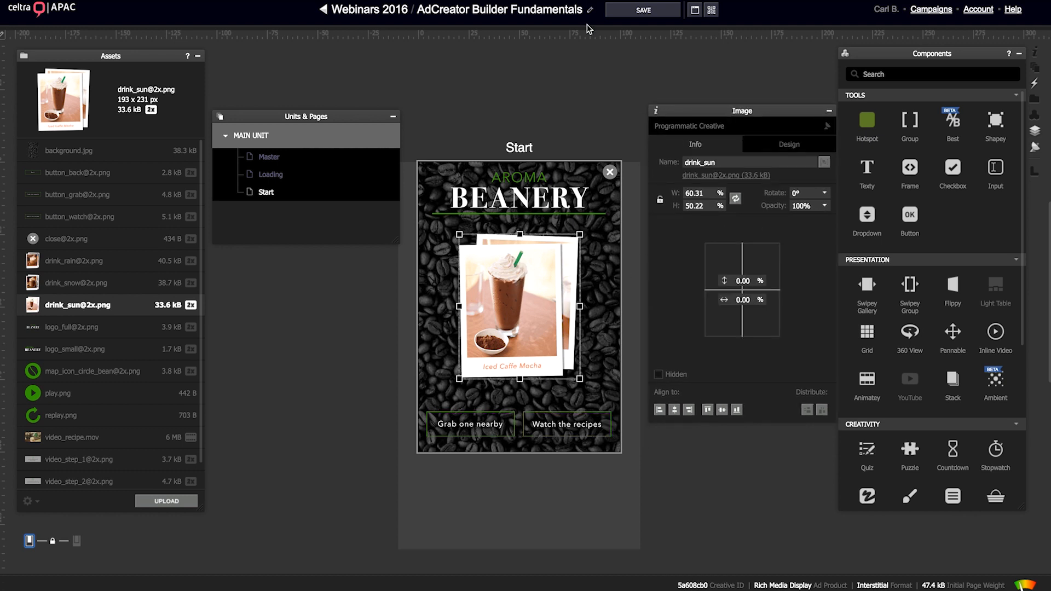
pyautogui.hotkey('shift', 'Down')
pyautogui.hotkey('shift', 'Down')
pyautogui.hotkey('shift', 'Down')
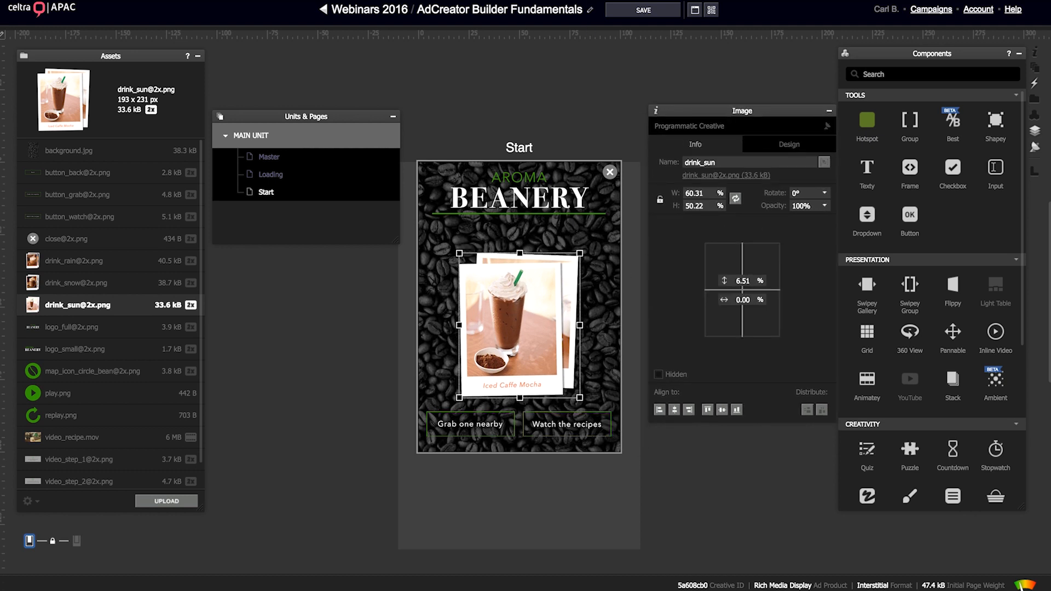
pyautogui.moveTo(733, 109); pyautogui.dragTo(730, 108)
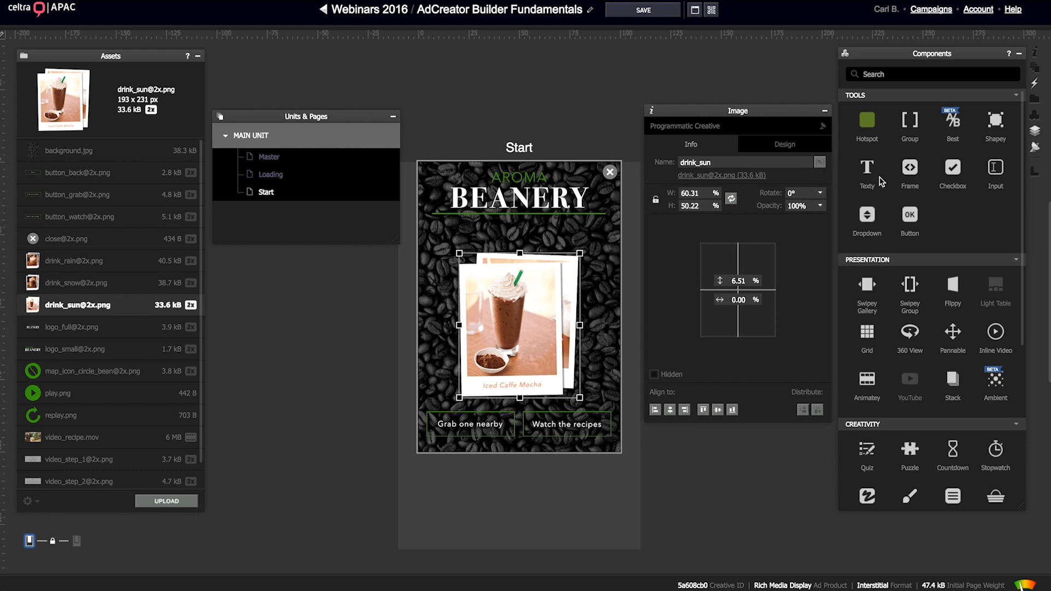
# Step: Add a Texty box between the logo and the drink image, widen it to about 70% and centre it horizontally
pyautogui.moveTo(881, 182); pyautogui.dragTo(448, 231)
pyautogui.moveTo(564, 230); pyautogui.dragTo(586, 230)
pyautogui.moveTo(519, 232); pyautogui.dragTo(519, 234)
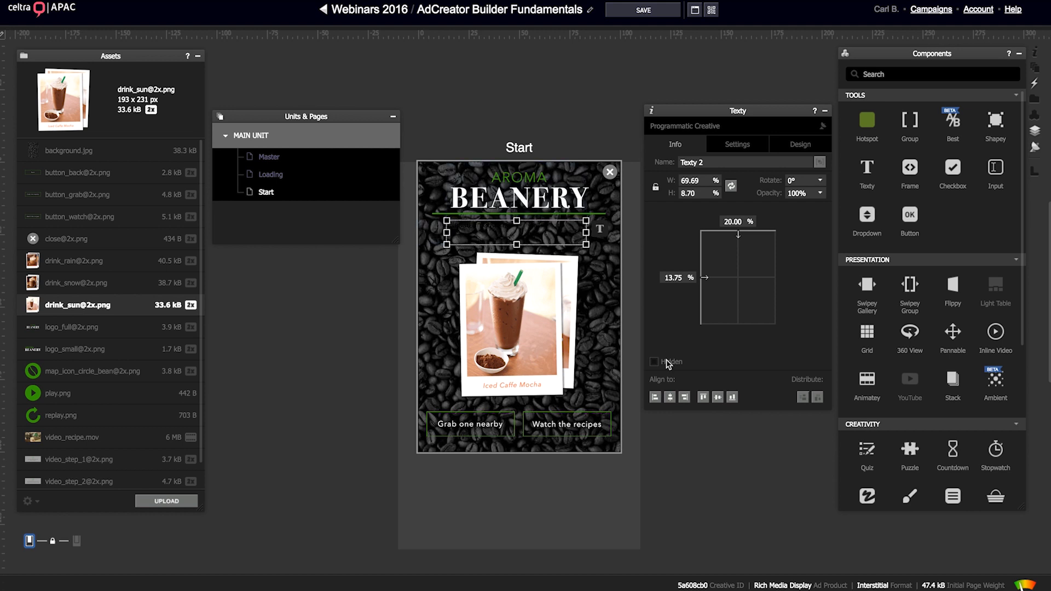
pyautogui.click(673, 398)
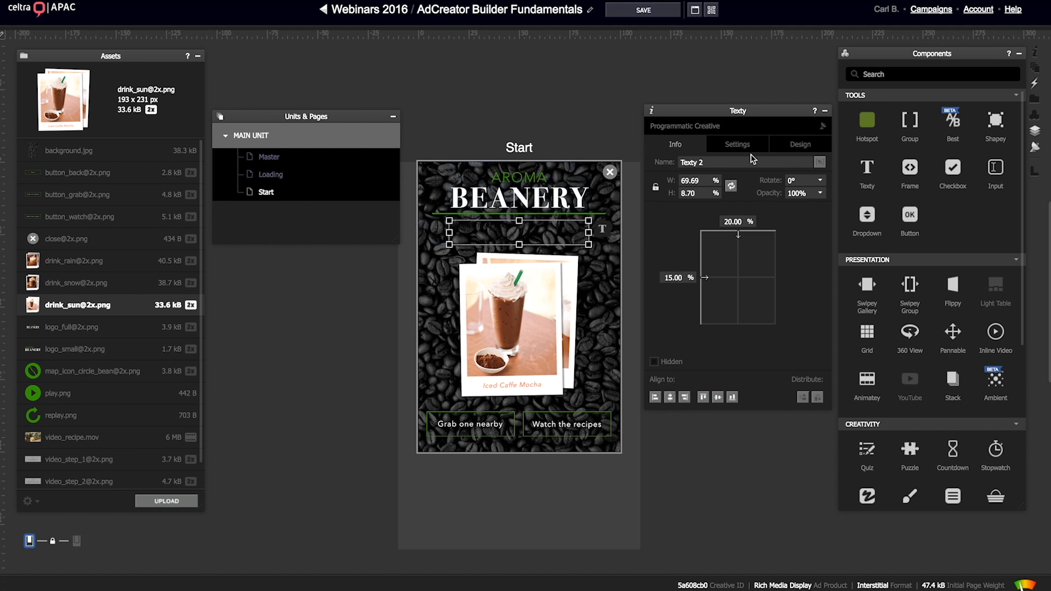
# Step: Set the Texty box's text color to white (#FFFFFF) and centre-align the text
pyautogui.click(802, 146)
pyautogui.click(702, 223)
pyautogui.moveTo(725, 249); pyautogui.dragTo(665, 164)
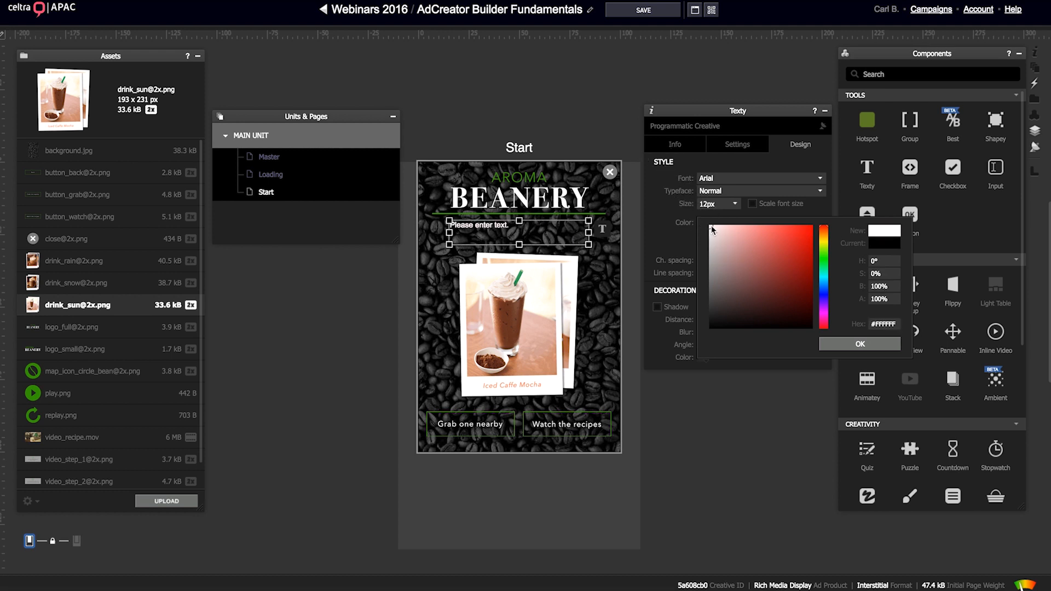
pyautogui.click(840, 345)
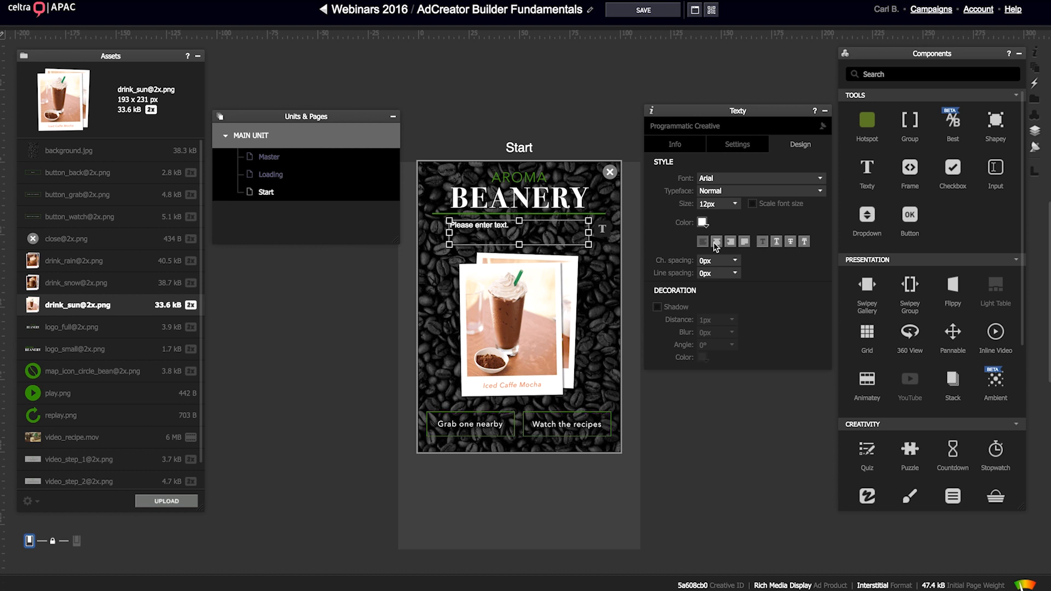
pyautogui.click(715, 242)
# Step: Set the Texty box's font to Neue Frutiger with the Bold typeface
pyautogui.click(748, 190)
pyautogui.click(746, 181)
pyautogui.click(741, 179)
pyautogui.scroll(-5, 743, 188)
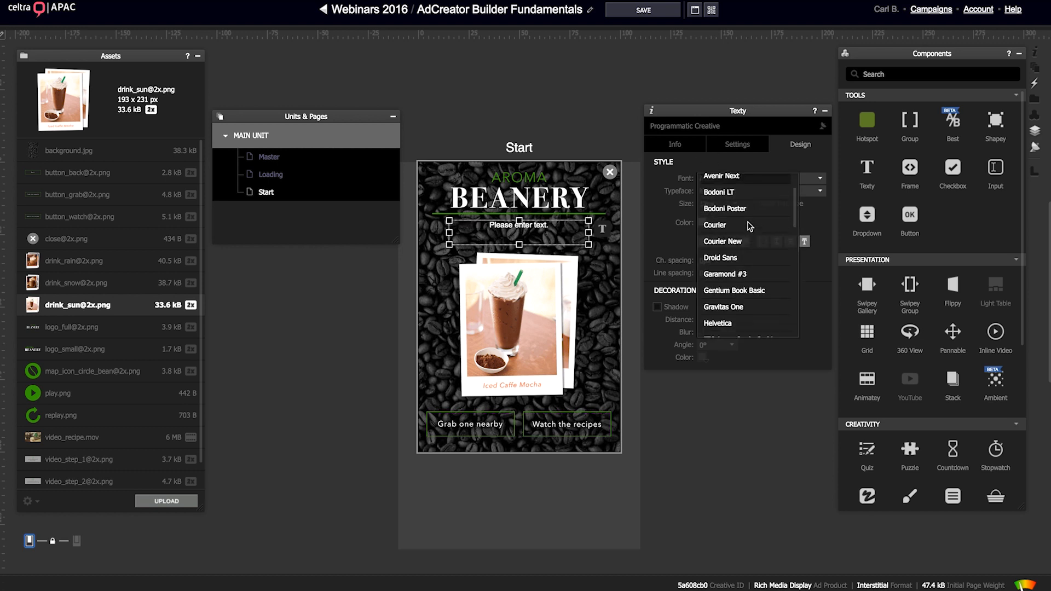
pyautogui.scroll(-3, 744, 219)
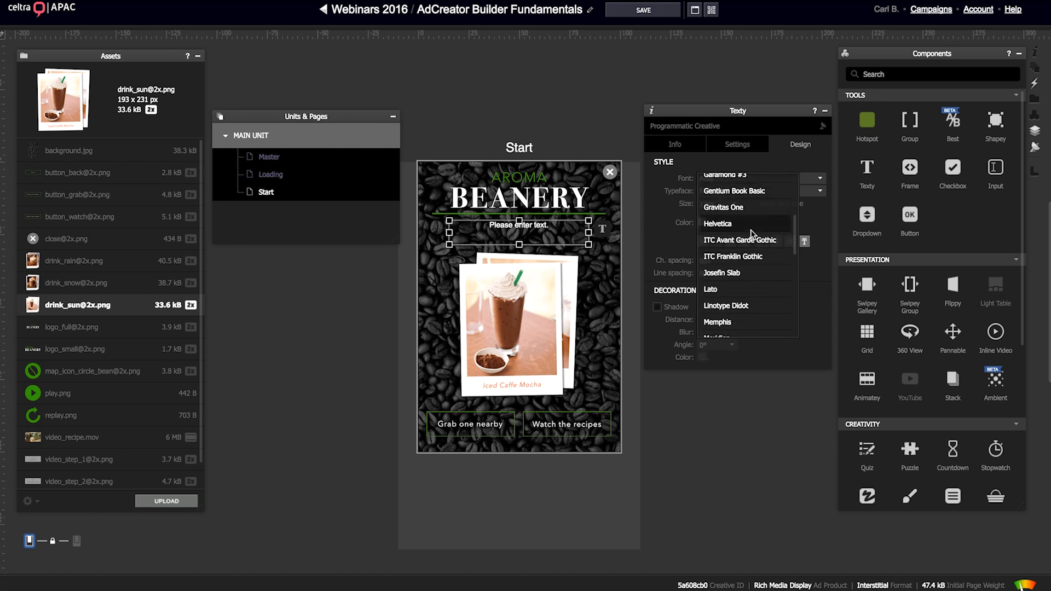
pyautogui.click(728, 230)
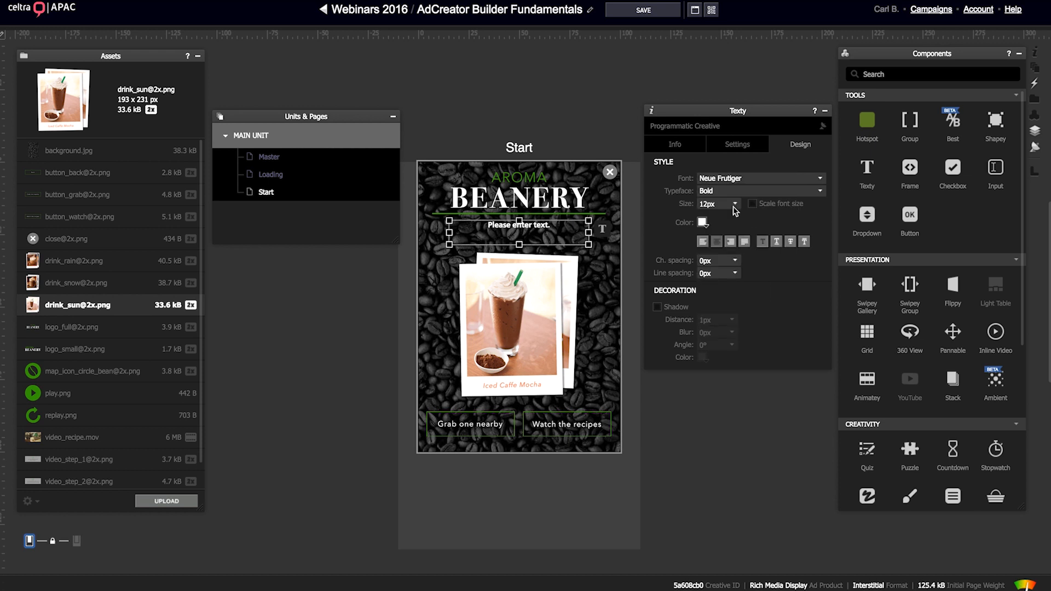
# Step: Set the text to 18px with 1px character spacing and 14px line spacing, keeping font scaling off
pyautogui.moveTo(735, 208); pyautogui.dragTo(736, 198)
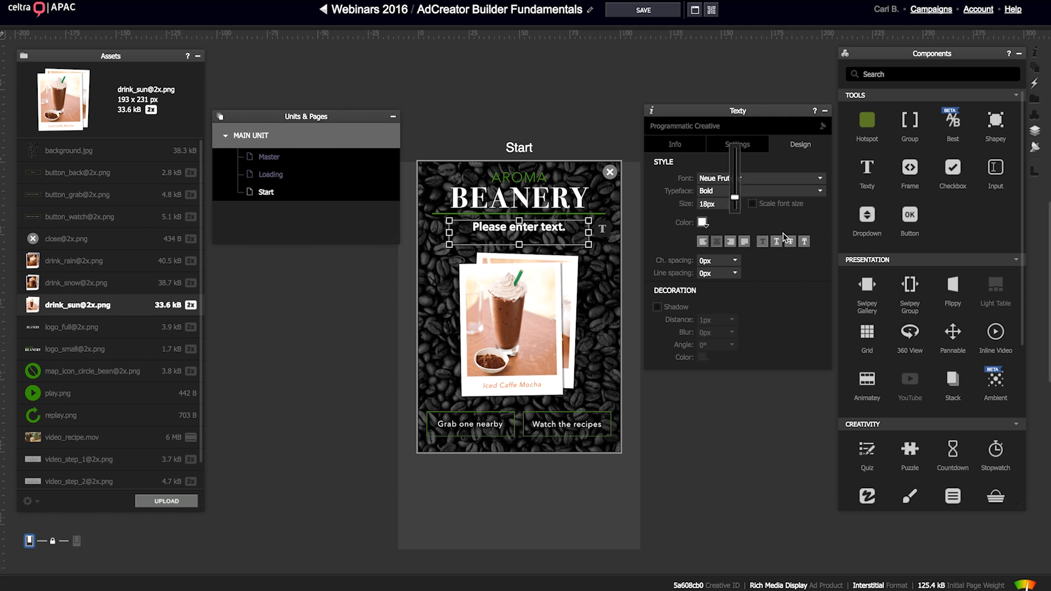
pyautogui.click(814, 221)
pyautogui.click(752, 204)
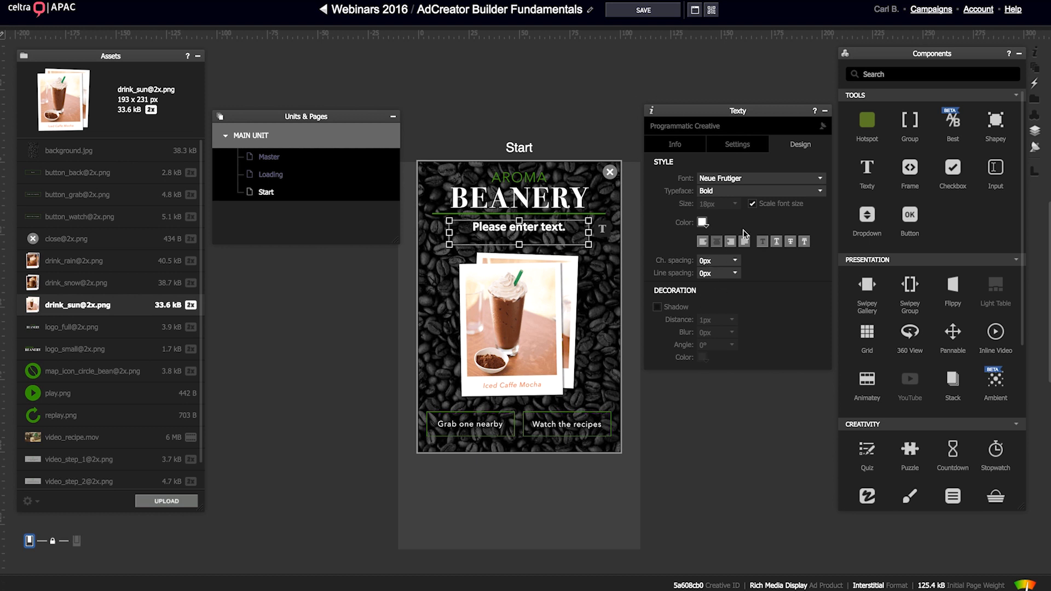
pyautogui.click(752, 204)
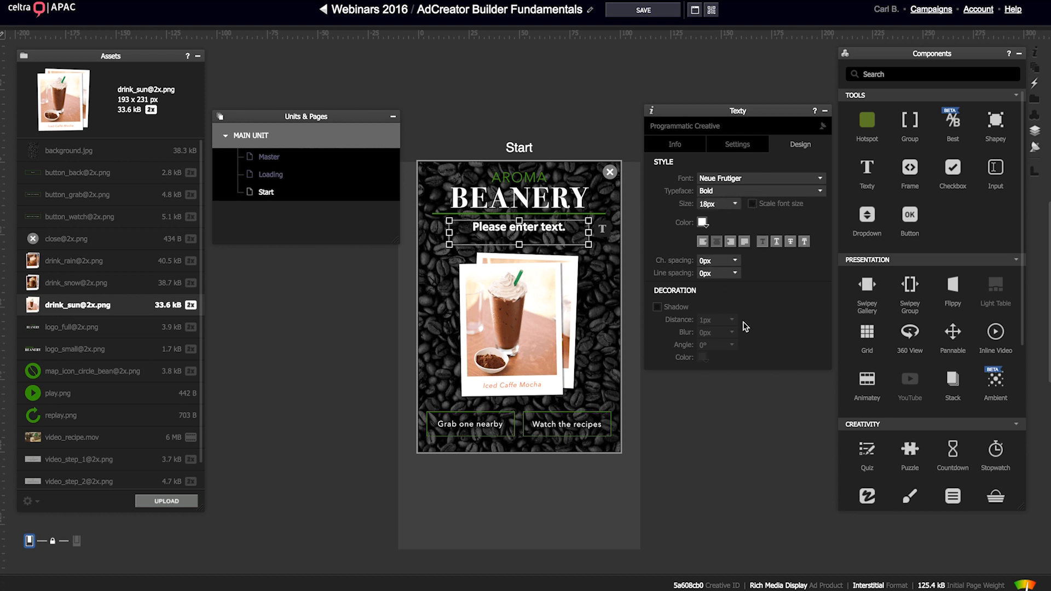
pyautogui.moveTo(734, 260); pyautogui.dragTo(748, 230)
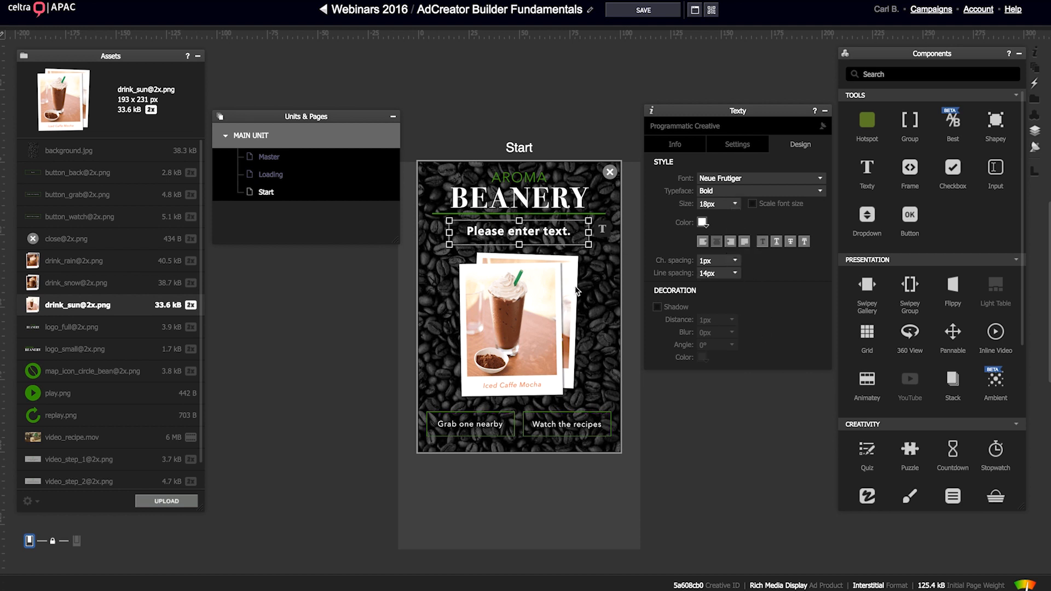
# Step: Replace the placeholder text with "Wake Up!" and name the text element Wake Up
pyautogui.doubleClick(512, 236)
pyautogui.write('Wake Up!')
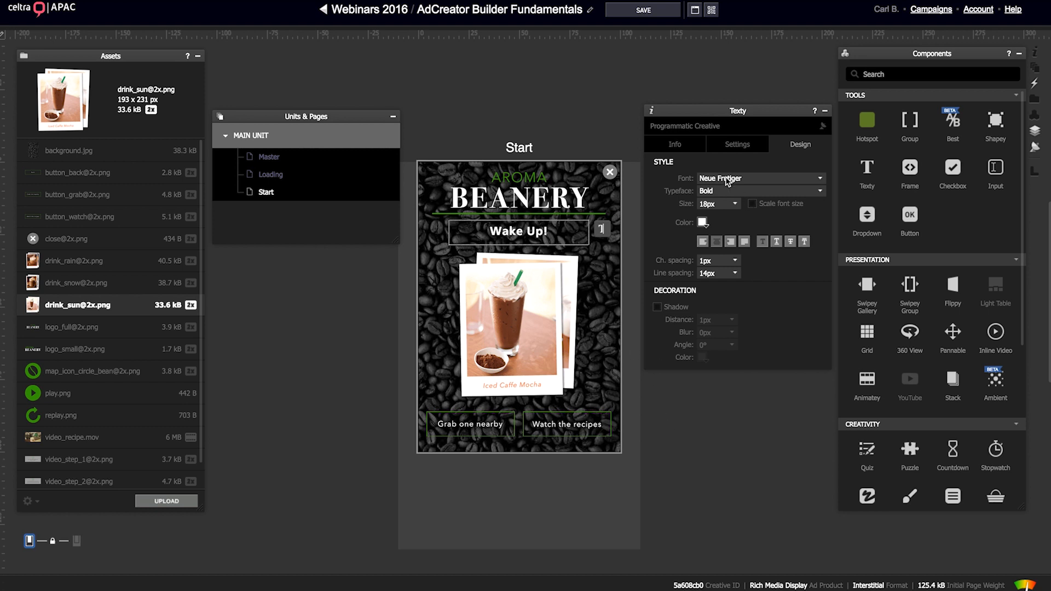
pyautogui.click(677, 142)
pyautogui.click(691, 165)
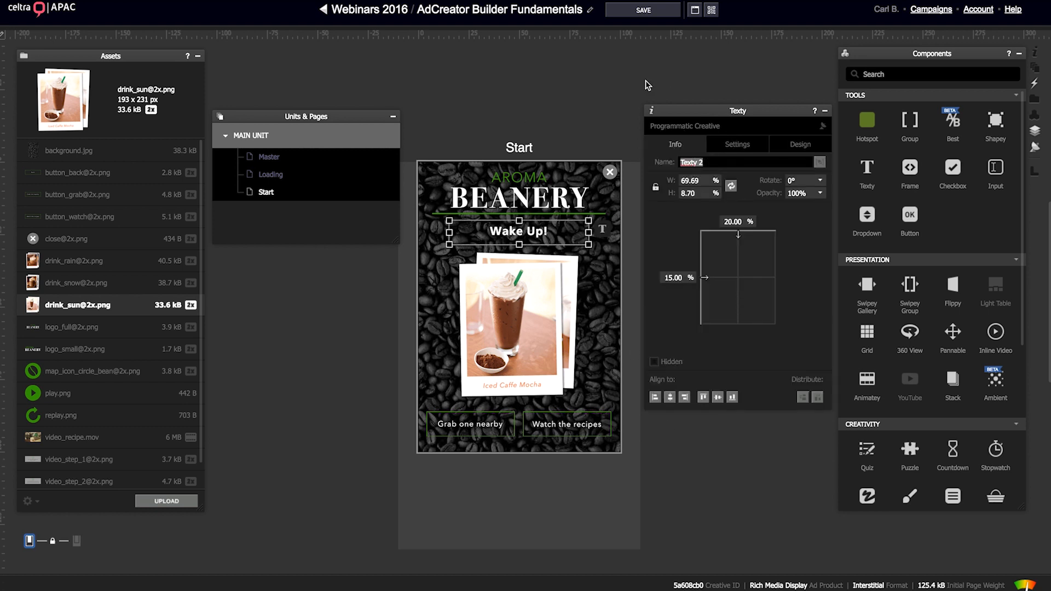
pyautogui.write('Wake Up')
# Step: Anchor the Wake Up text to the page's horizontal centre with an offset of 0.00%
pyautogui.click(738, 265)
pyautogui.click(756, 278)
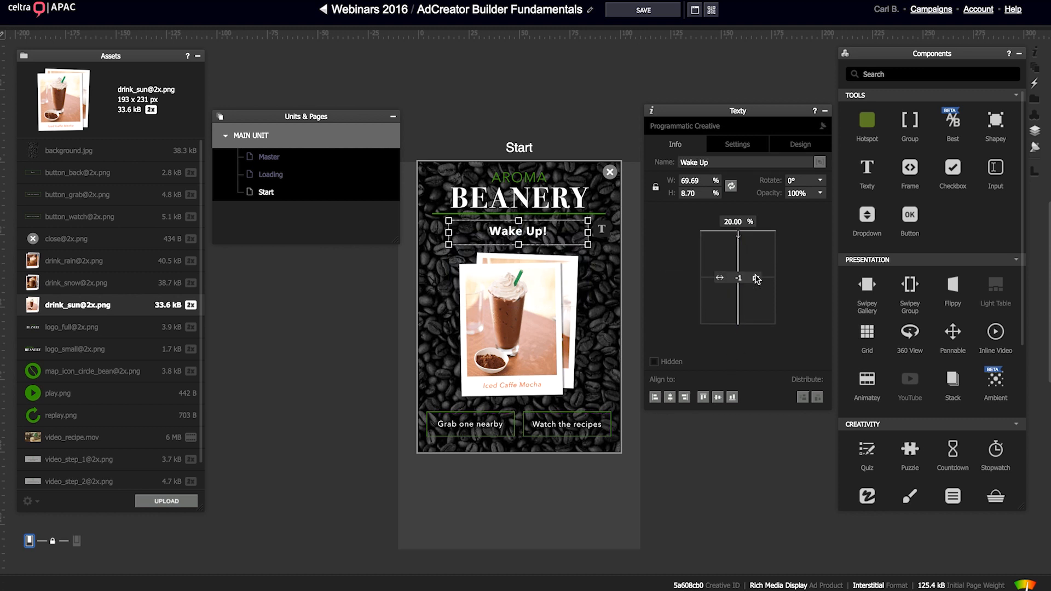
pyautogui.click(756, 278)
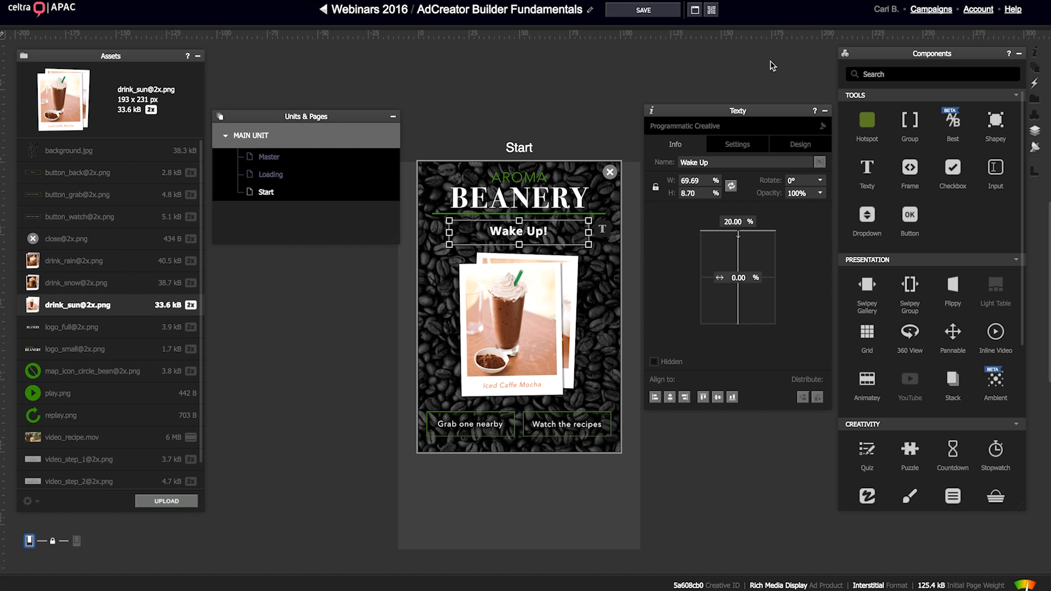
# Step: Save the creative and preview it at the medium, large and small phone sizes
pyautogui.click(643, 10)
pyautogui.click(702, 15)
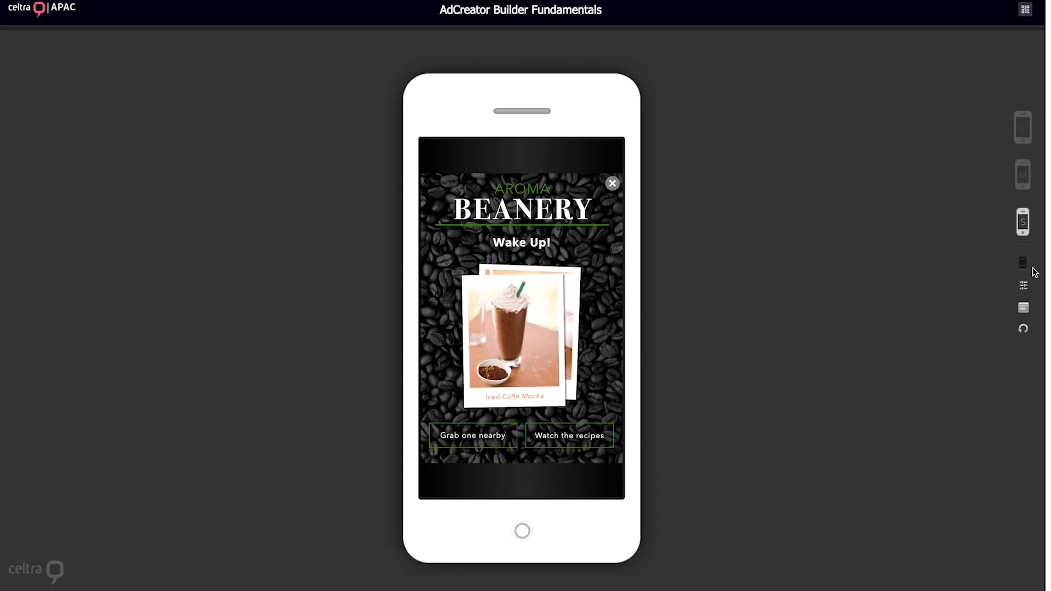
pyautogui.click(1023, 187)
pyautogui.click(1024, 137)
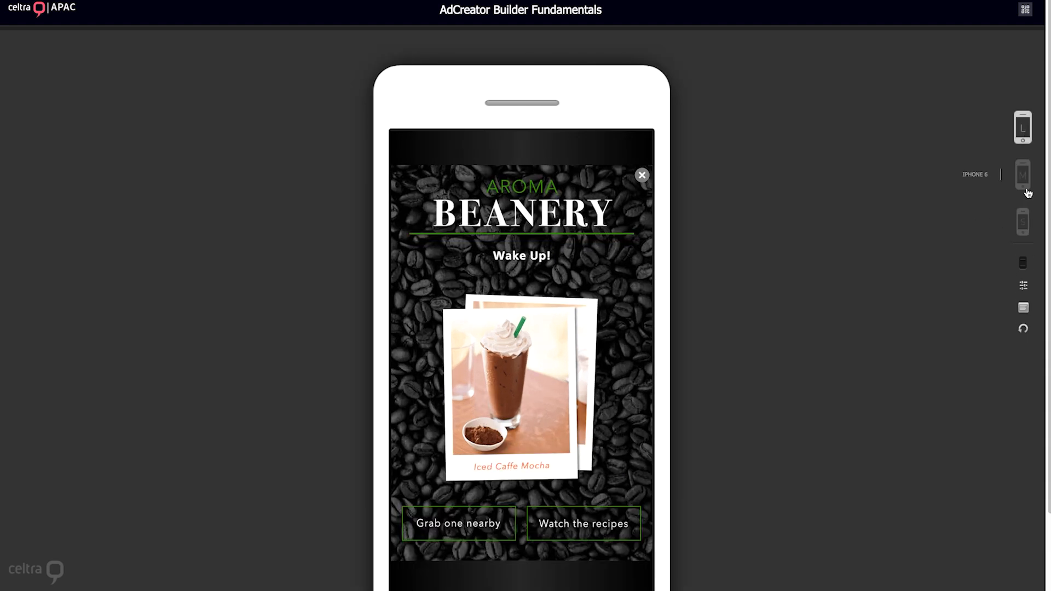
pyautogui.click(1023, 222)
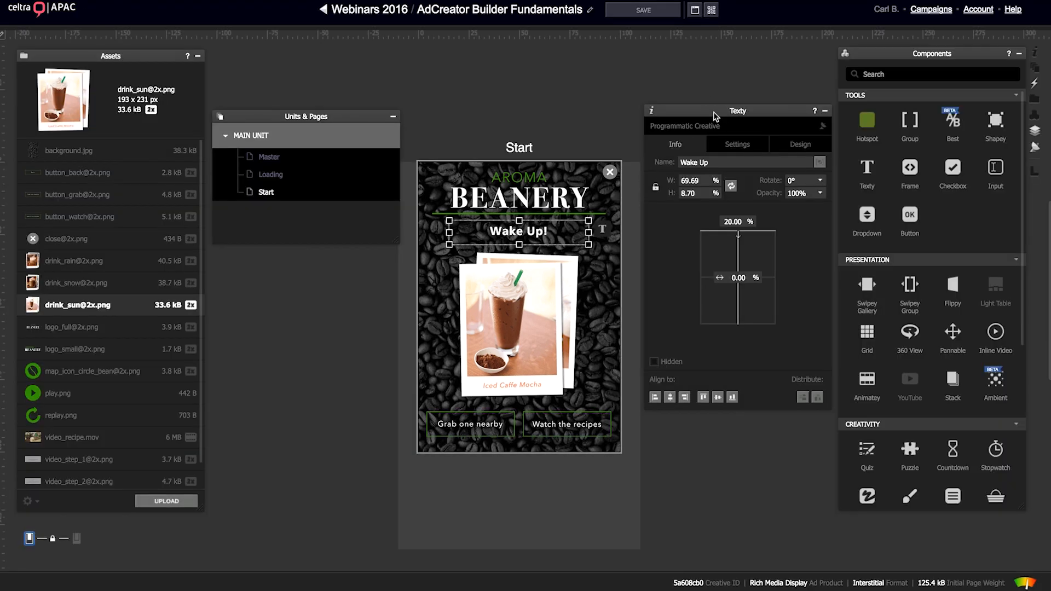
# Step: Hide Components and move the Texty properties and Units & Pages lower to free space around the canvas
pyautogui.moveTo(713, 116); pyautogui.dragTo(718, 159)
pyautogui.moveTo(900, 53); pyautogui.dragTo(900, 79)
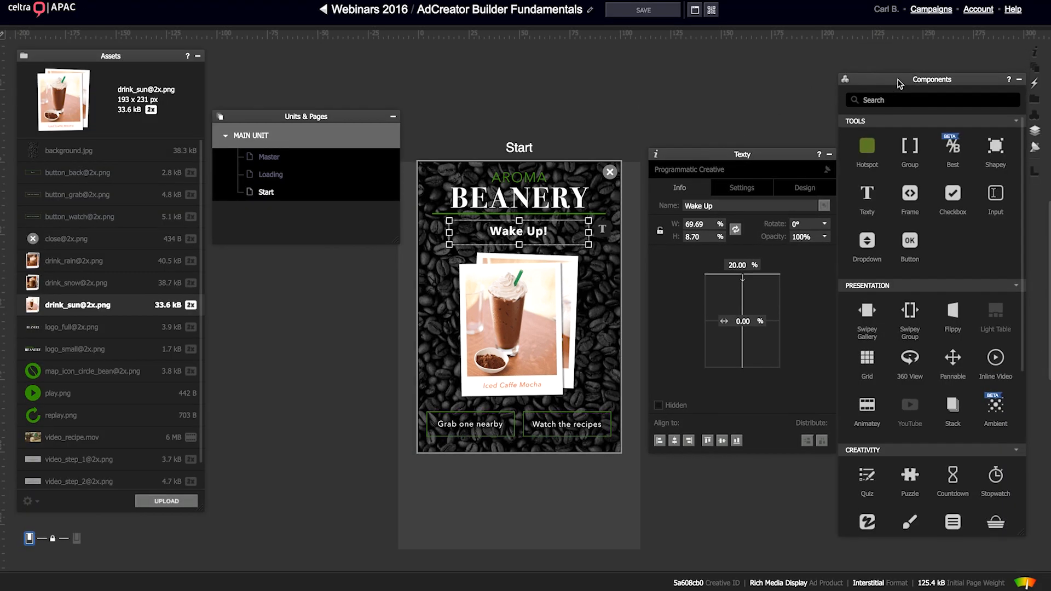
pyautogui.click(1018, 81)
pyautogui.moveTo(741, 159); pyautogui.dragTo(786, 180)
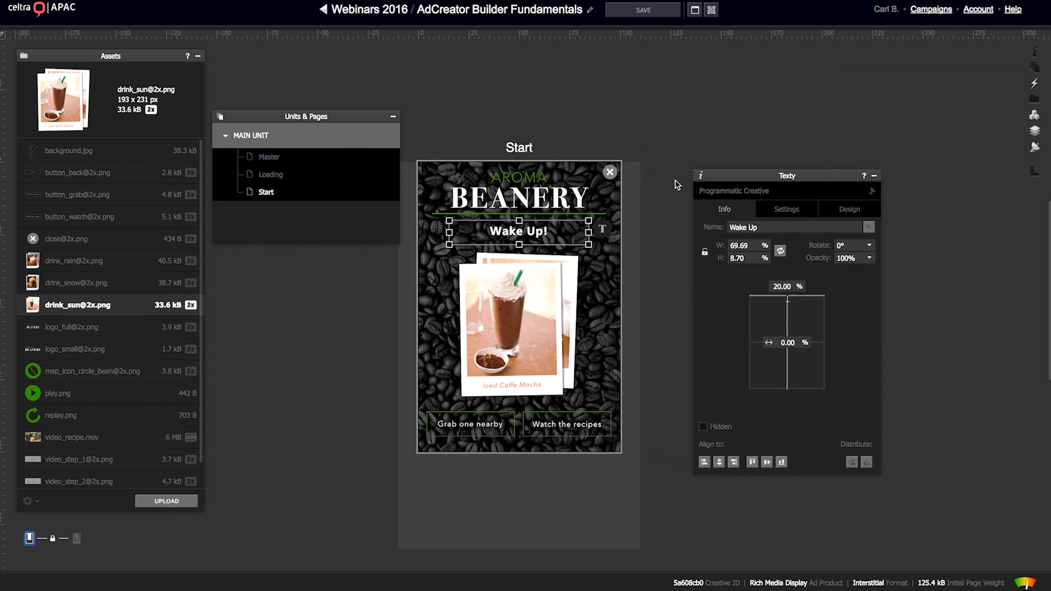
pyautogui.moveTo(347, 115); pyautogui.dragTo(350, 150)
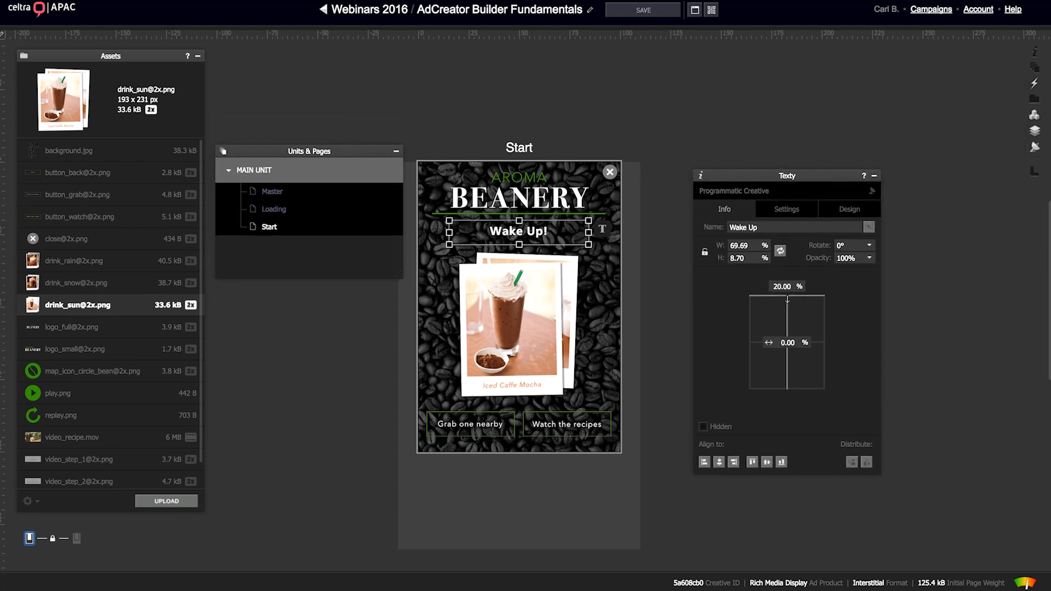
# Step: Show Layers below Units & Pages and show Events & Actions above the canvas
pyautogui.click(1034, 130)
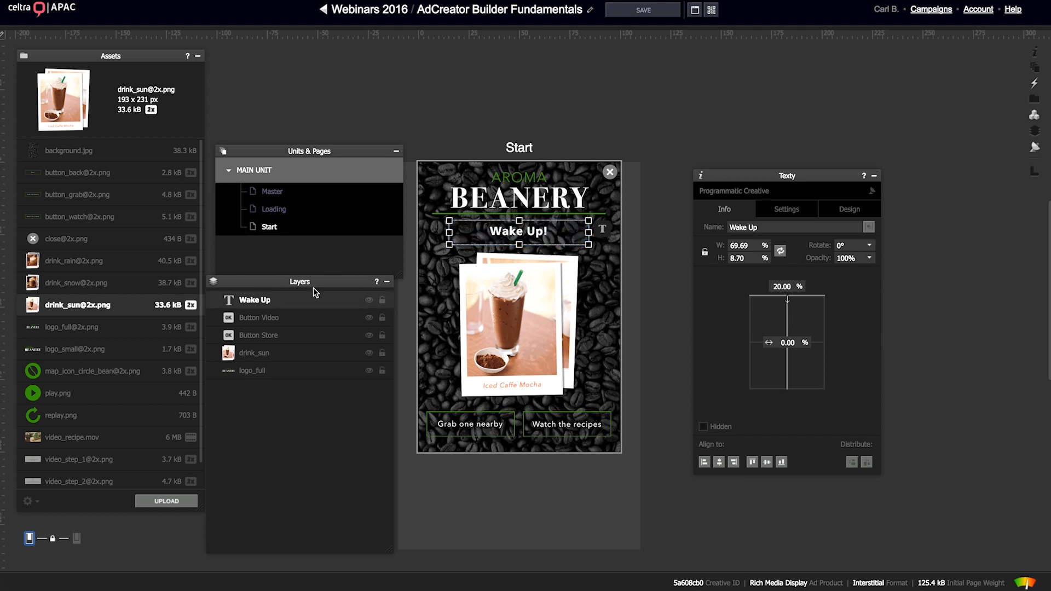
pyautogui.moveTo(314, 287)
pyautogui.mouseDown()
pyautogui.moveTo(326, 274)
pyautogui.moveTo(307, 329)
pyautogui.moveTo(307, 300)
pyautogui.moveTo(294, 309)
pyautogui.moveTo(305, 301)
pyautogui.mouseUp()
pyautogui.click(1032, 84)
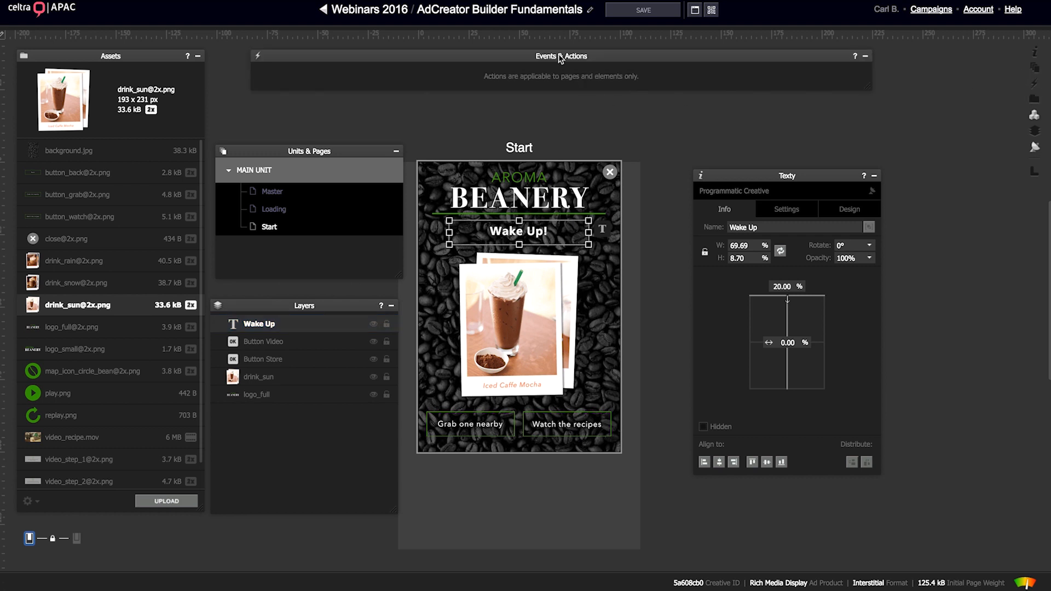
pyautogui.moveTo(559, 56); pyautogui.dragTo(543, 74)
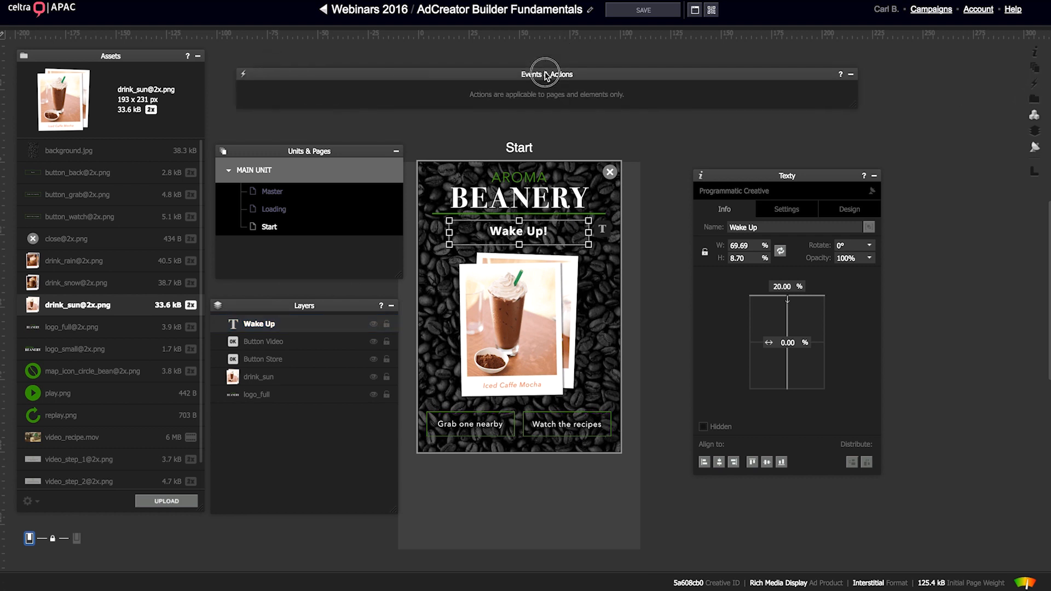
# Step: Select the Start page to show its events and move Events & Actions clear of the canvas
pyautogui.click(258, 229)
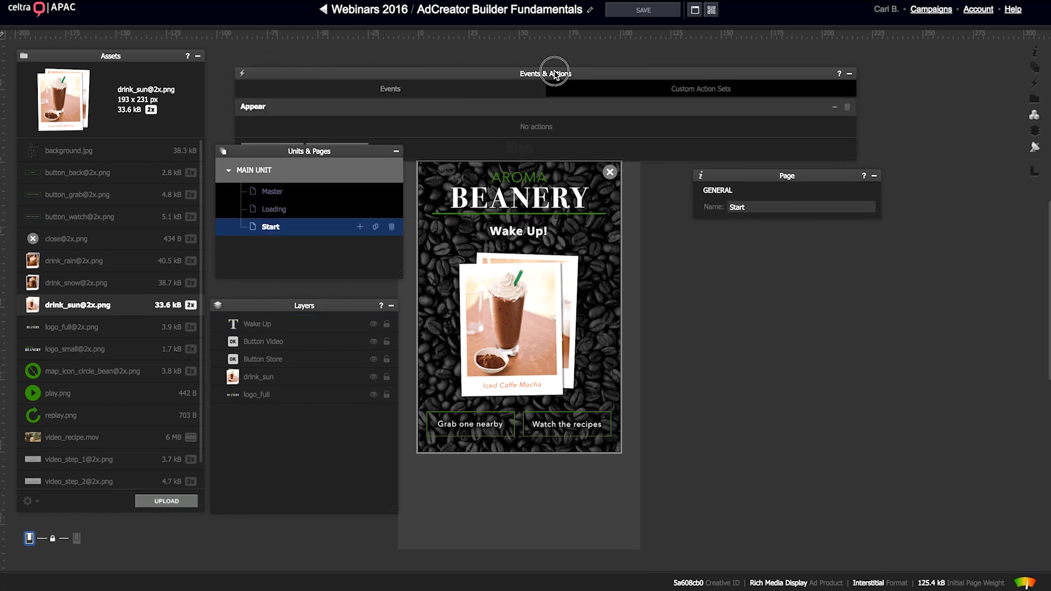
pyautogui.moveTo(554, 75); pyautogui.dragTo(553, 60)
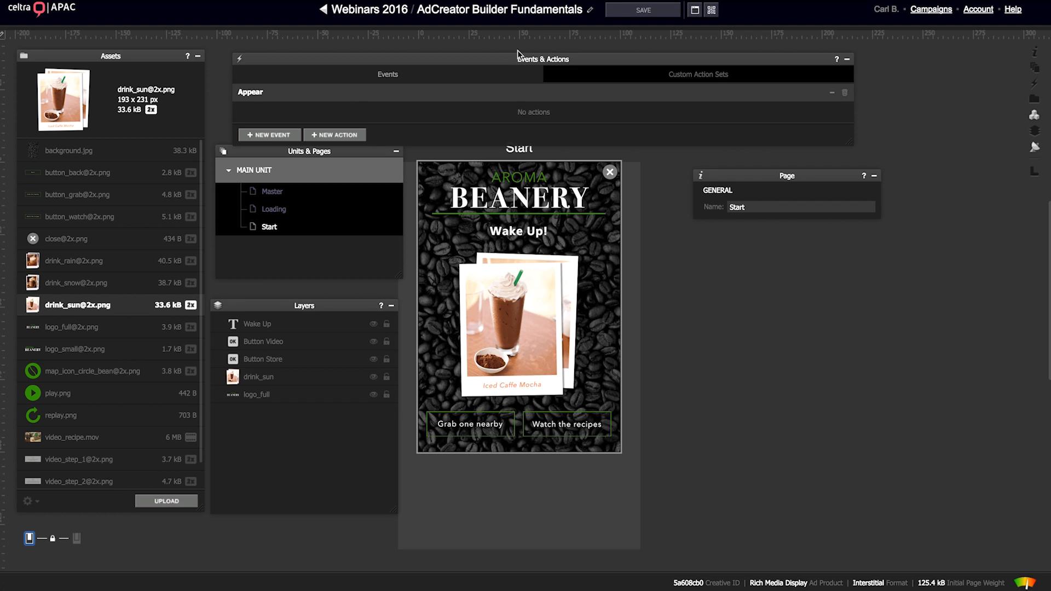
pyautogui.click(274, 226)
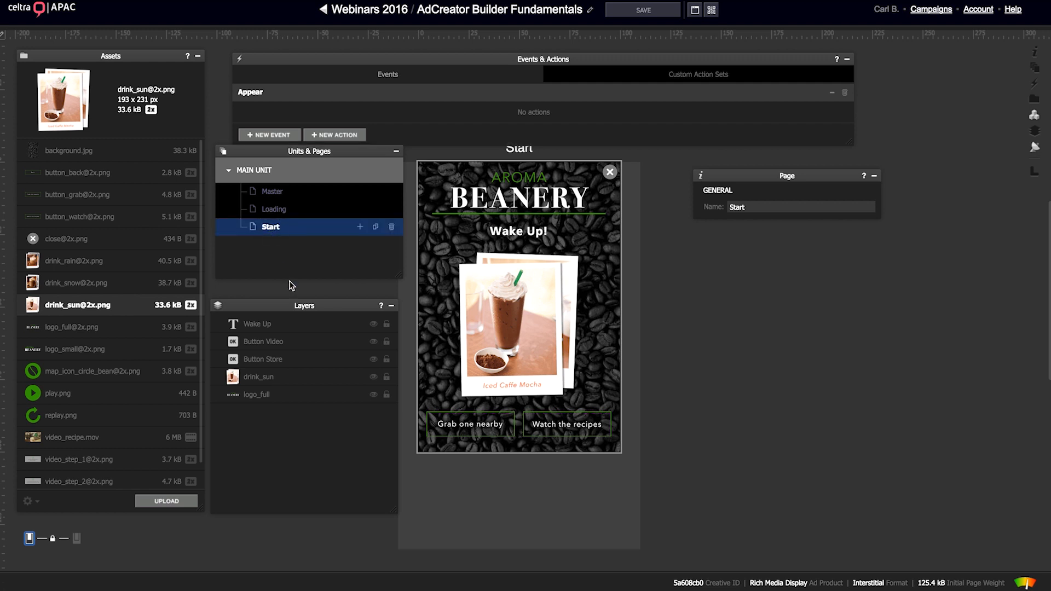
pyautogui.moveTo(481, 59); pyautogui.dragTo(506, 48)
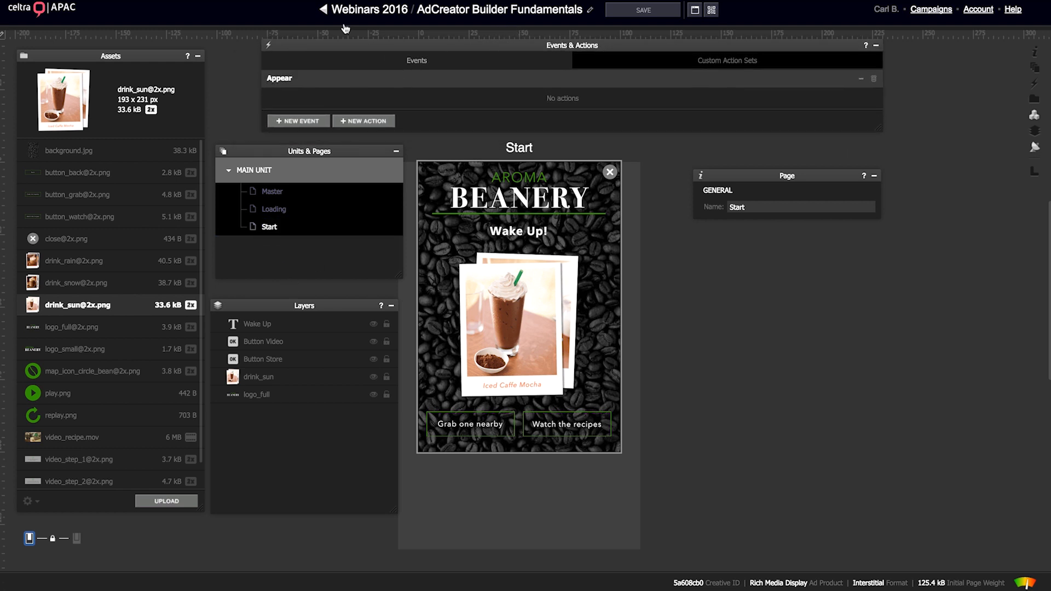
# Step: Add an Animate action targeting logo_full to the Start page's Appear event
pyautogui.click(294, 121)
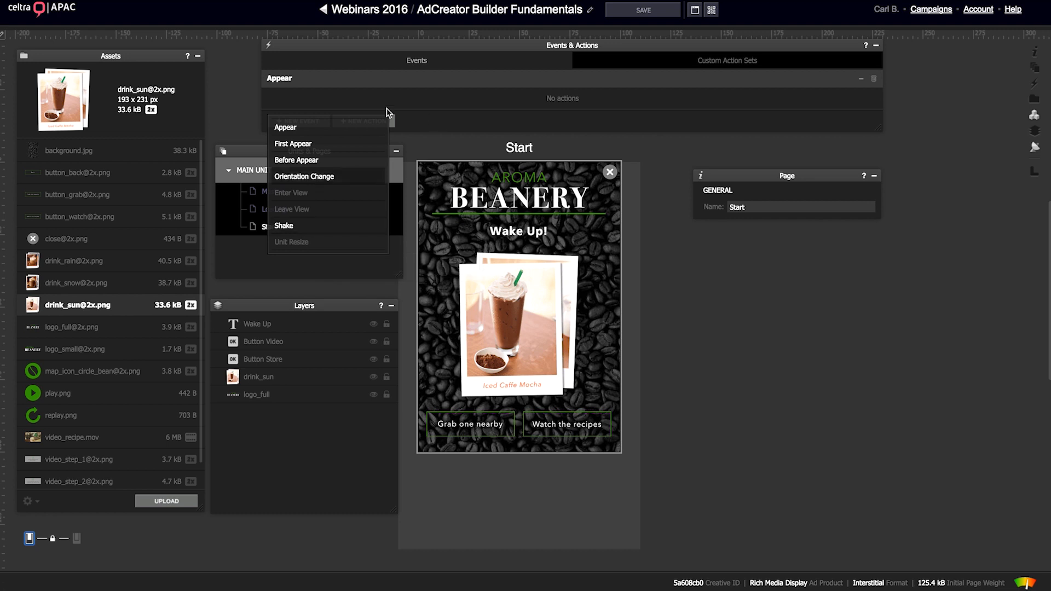
pyautogui.click(283, 96)
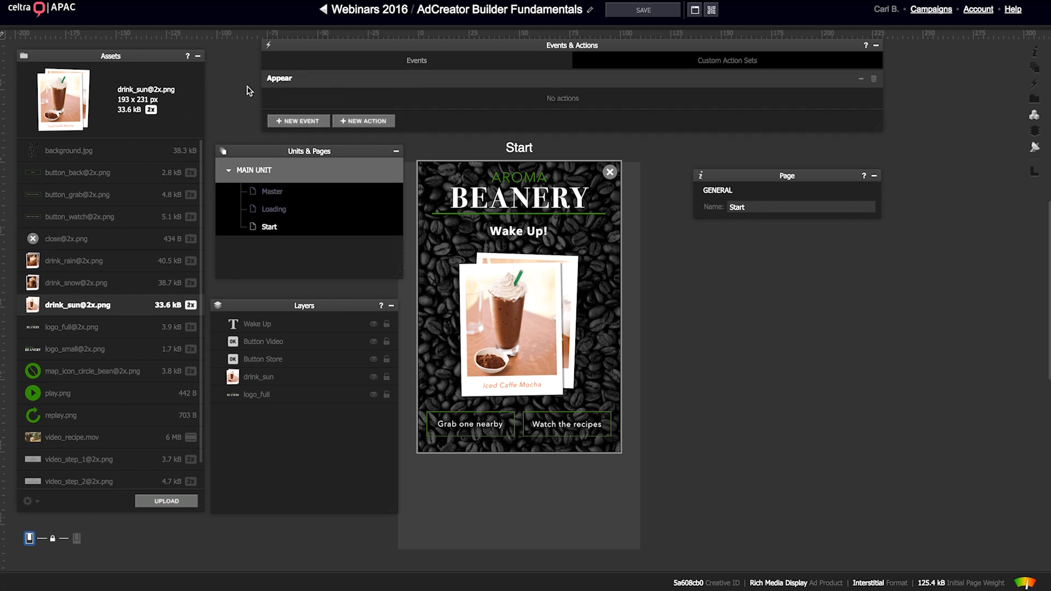
pyautogui.click(354, 119)
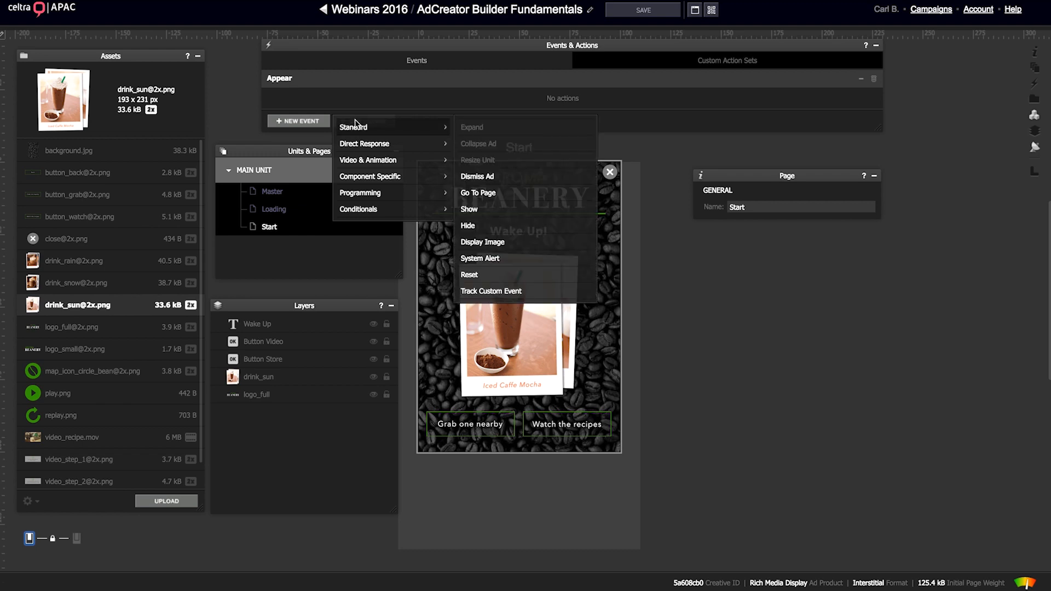
pyautogui.moveTo(361, 162)
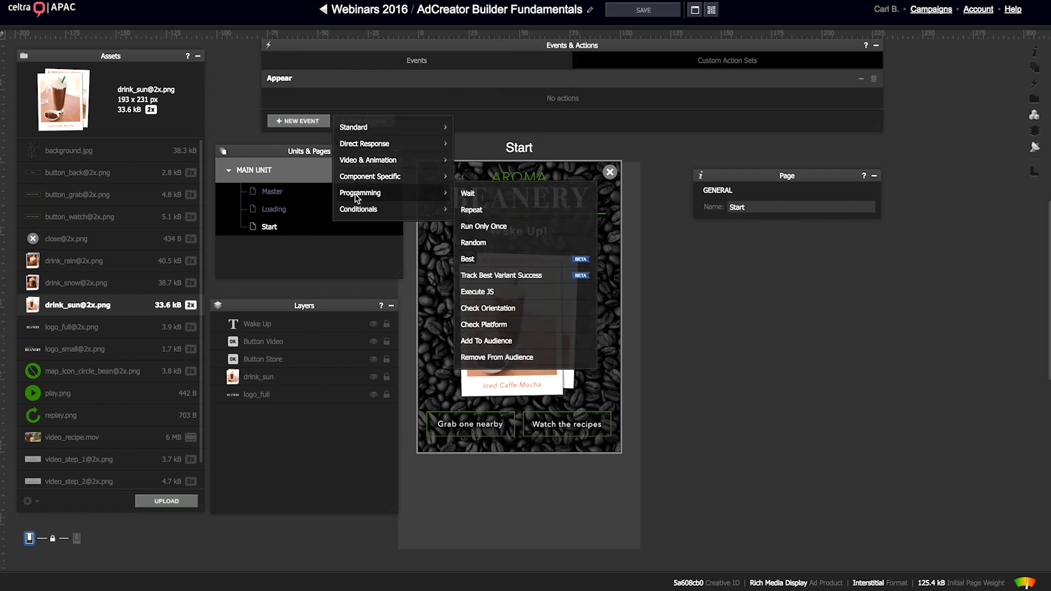
pyautogui.moveTo(354, 208)
pyautogui.moveTo(361, 130)
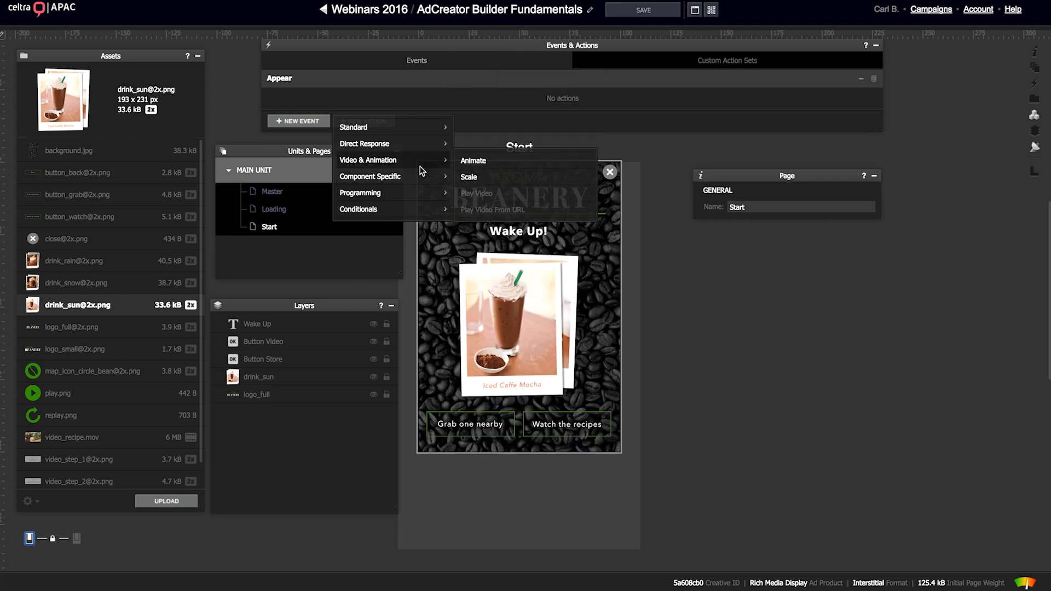
pyautogui.click(469, 161)
pyautogui.click(385, 96)
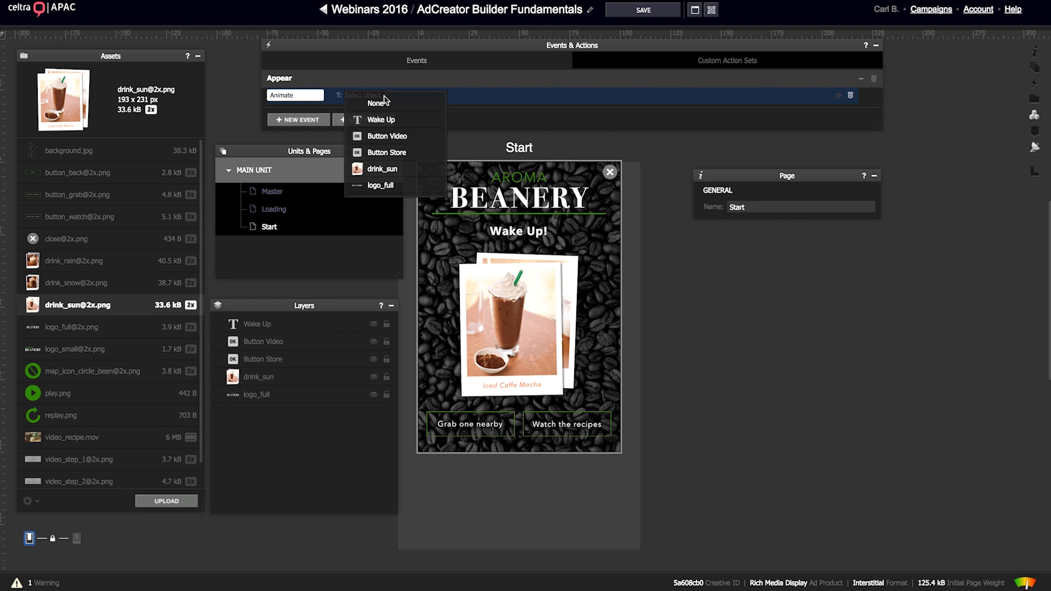
pyautogui.click(387, 186)
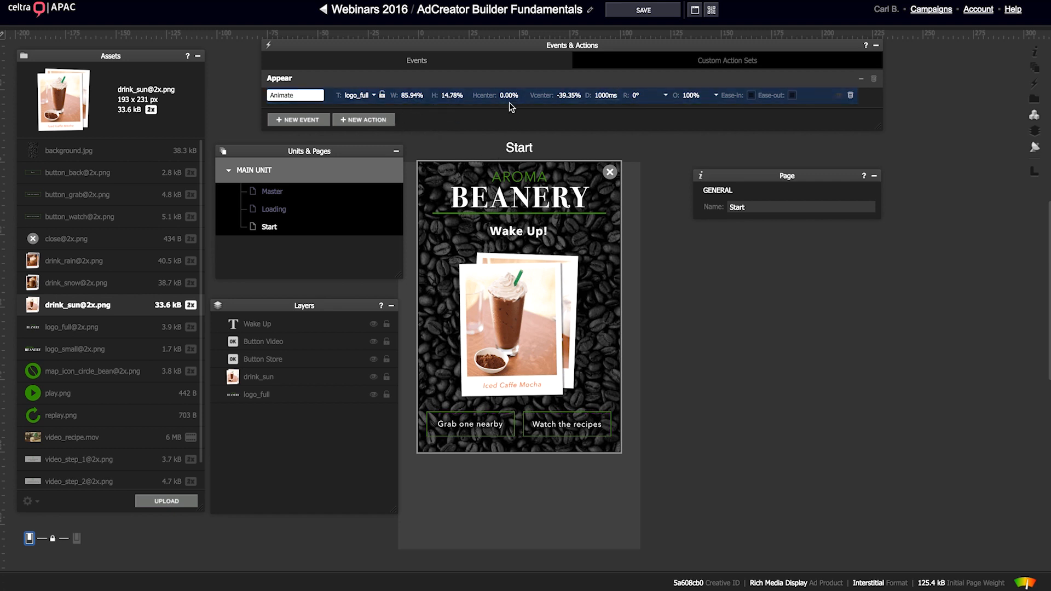
# Step: Set the logo_full animation's duration to 600ms and enable Ease-out
pyautogui.click(609, 92)
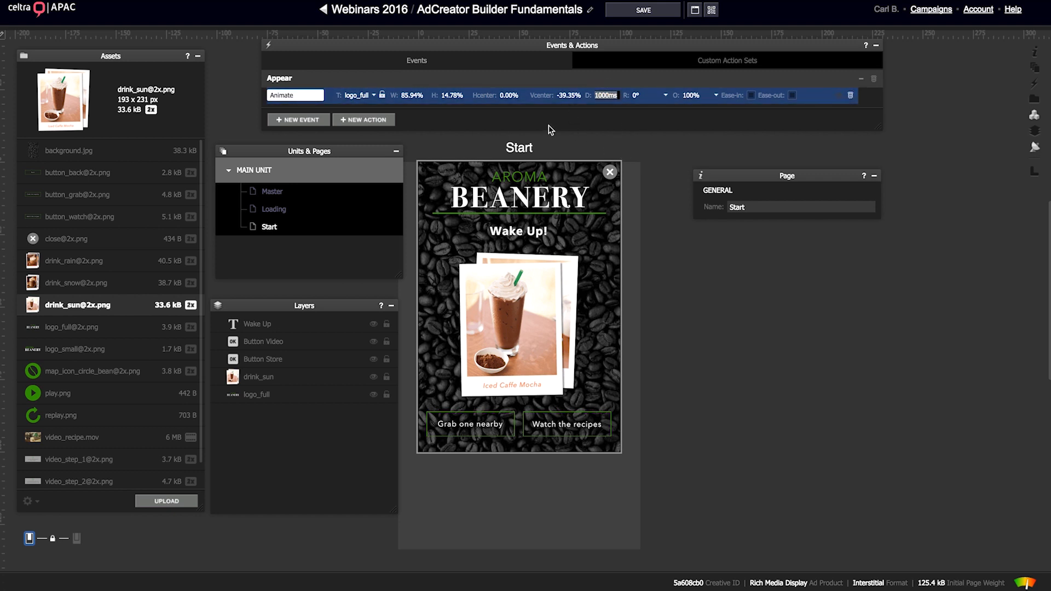
pyautogui.write('600')
pyautogui.press('Return')
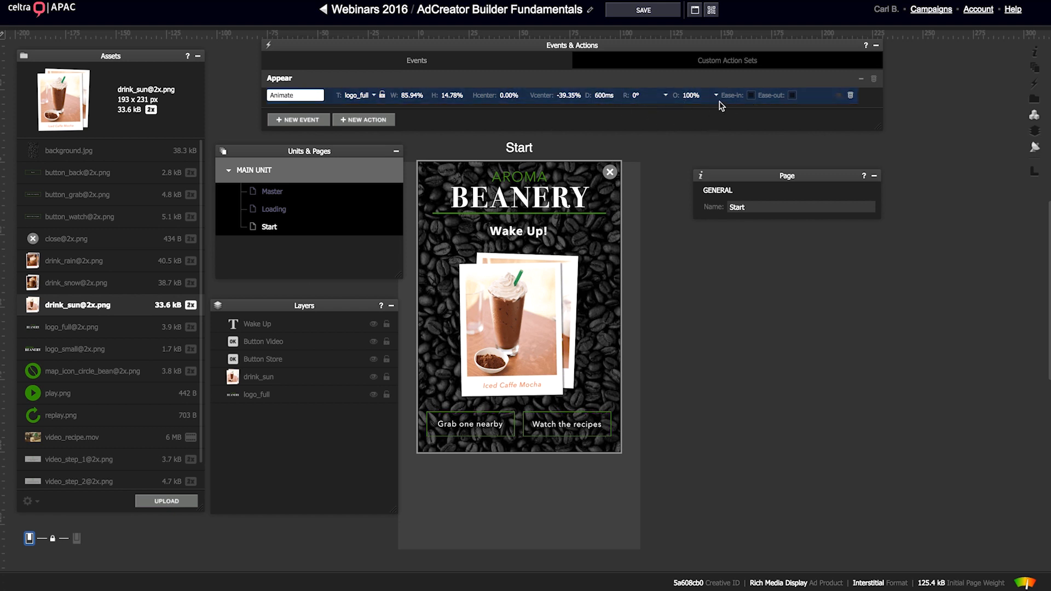
pyautogui.click(792, 95)
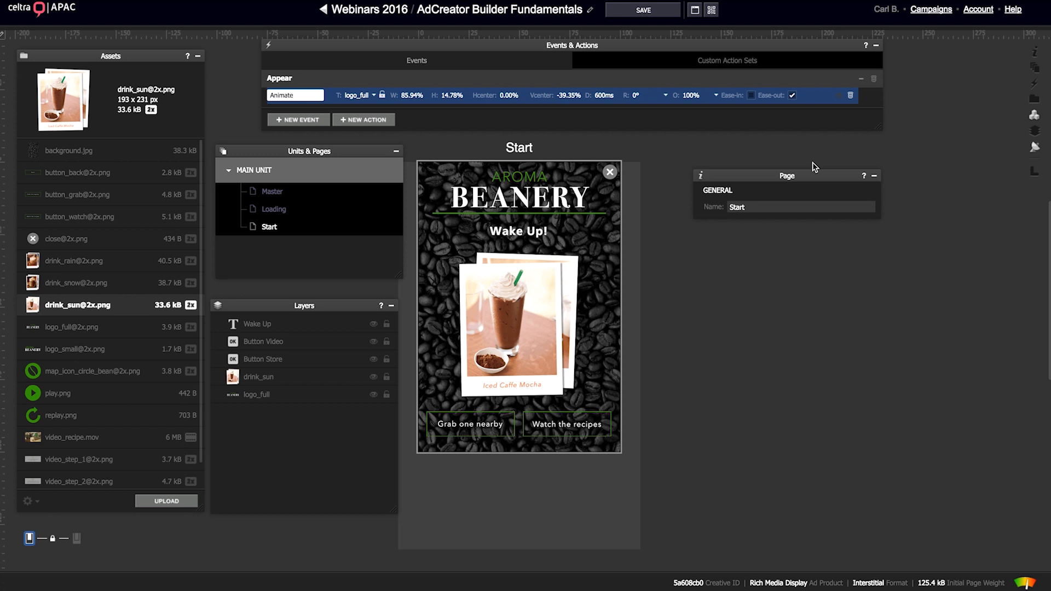
# Step: Add a second Animate action to the Appear event, targeting the Wake Up text
pyautogui.click(371, 119)
pyautogui.moveTo(380, 159)
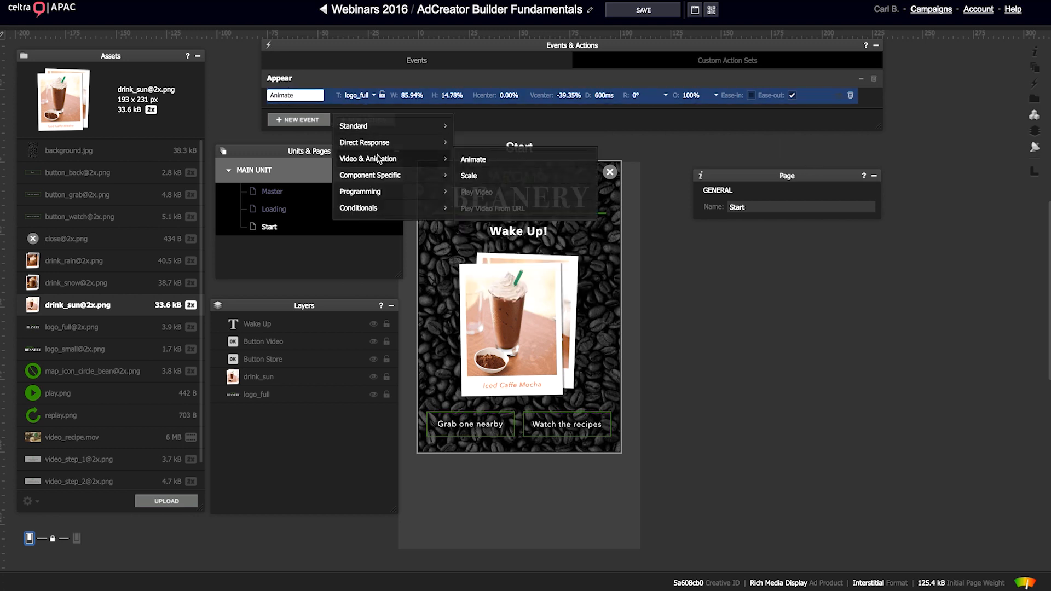
pyautogui.click(474, 159)
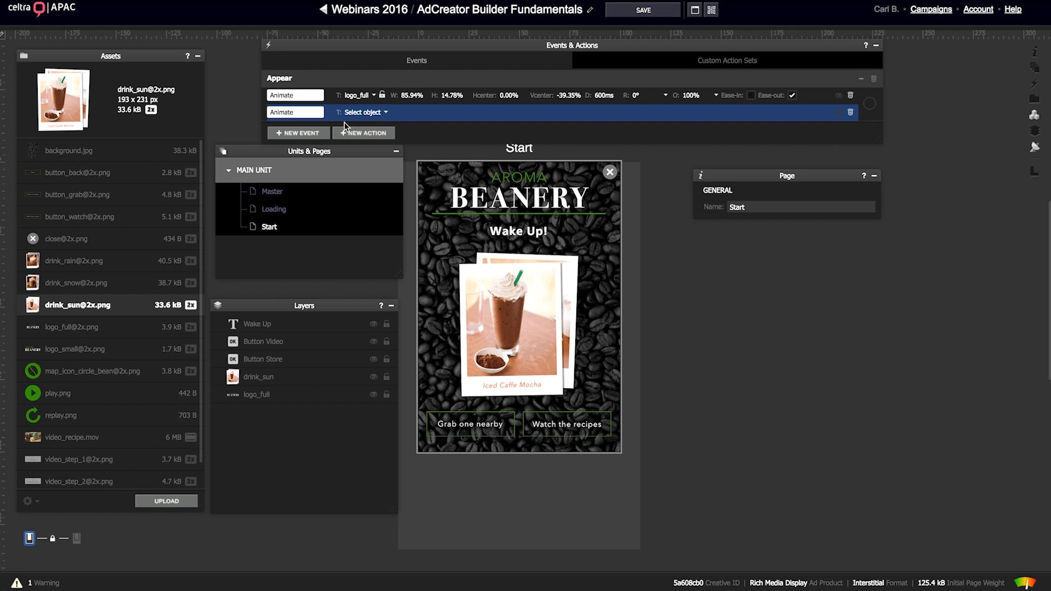
pyautogui.click(364, 113)
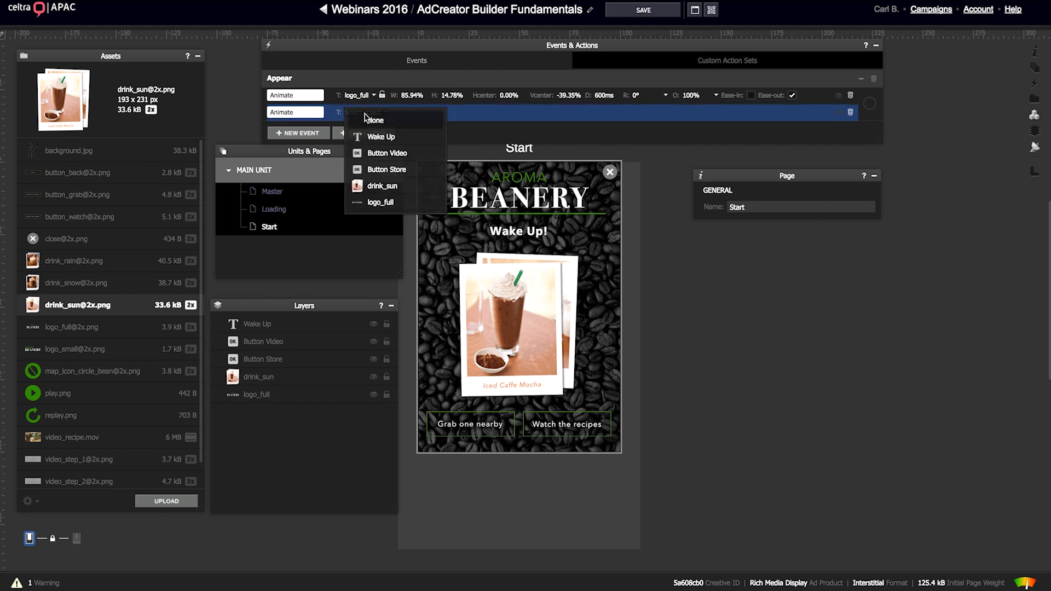
pyautogui.click(379, 137)
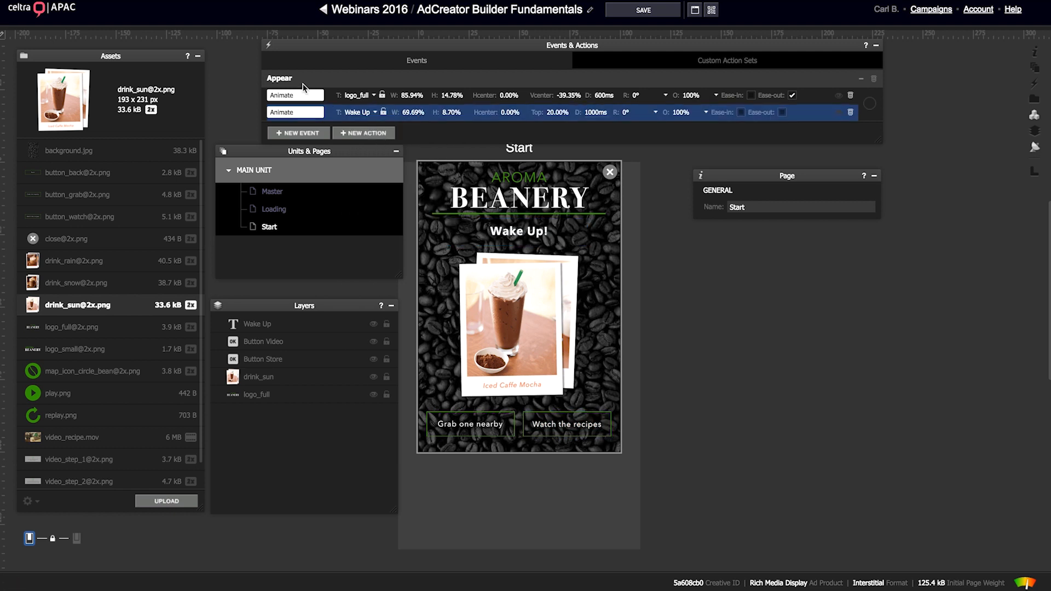
# Step: Set the Wake Up animation's duration to 750ms and enable Ease-out
pyautogui.click(595, 112)
pyautogui.write('7s')
pyautogui.write('50')
pyautogui.press('Return')
pyautogui.click(782, 112)
# Step: Add an Animate action targeting Button Store to the Appear event
pyautogui.click(386, 133)
pyautogui.moveTo(351, 178)
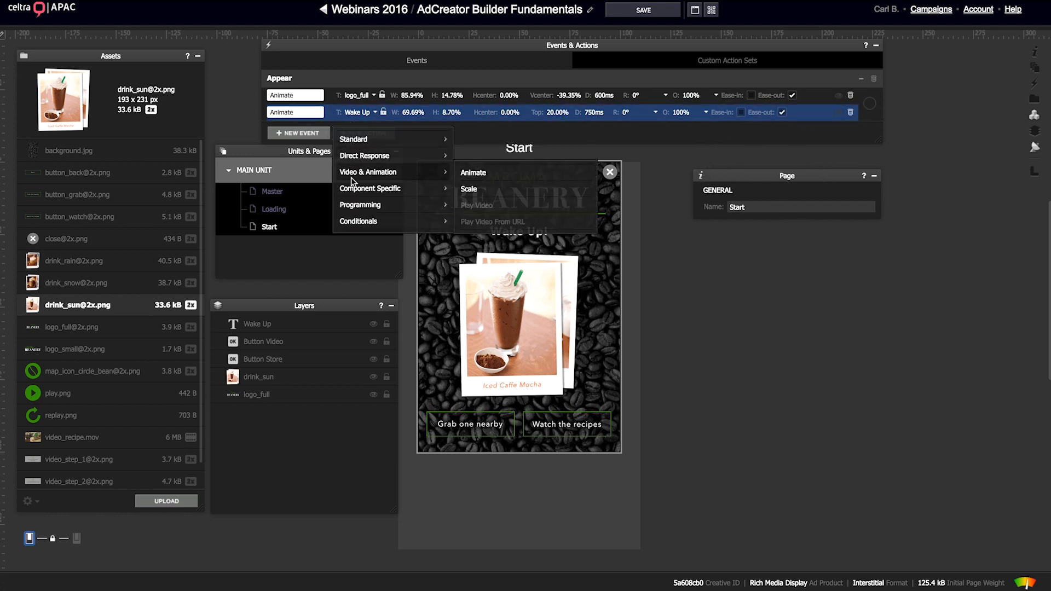
pyautogui.click(474, 173)
pyautogui.click(361, 129)
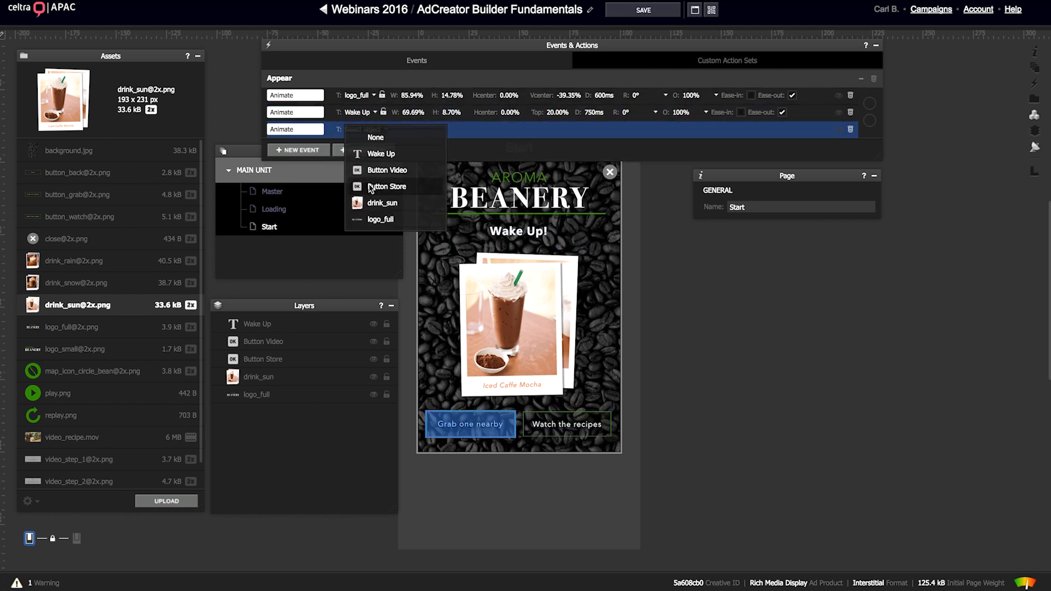
pyautogui.click(385, 186)
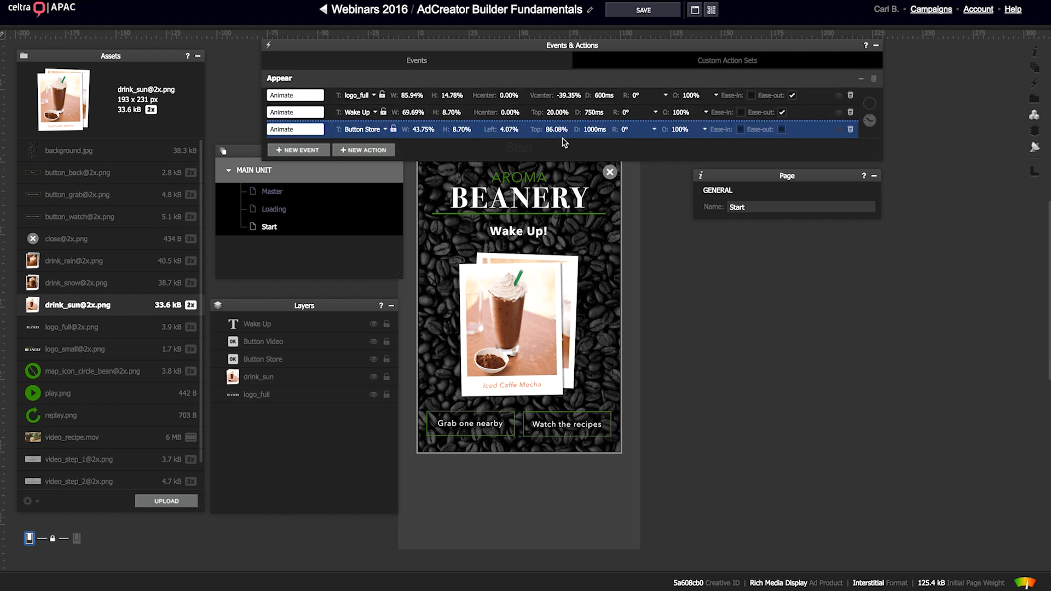
# Step: Set the Button Store animation's duration to 800ms and enable Ease-out
pyautogui.click(587, 131)
pyautogui.write('800')
pyautogui.press('Return')
pyautogui.click(780, 129)
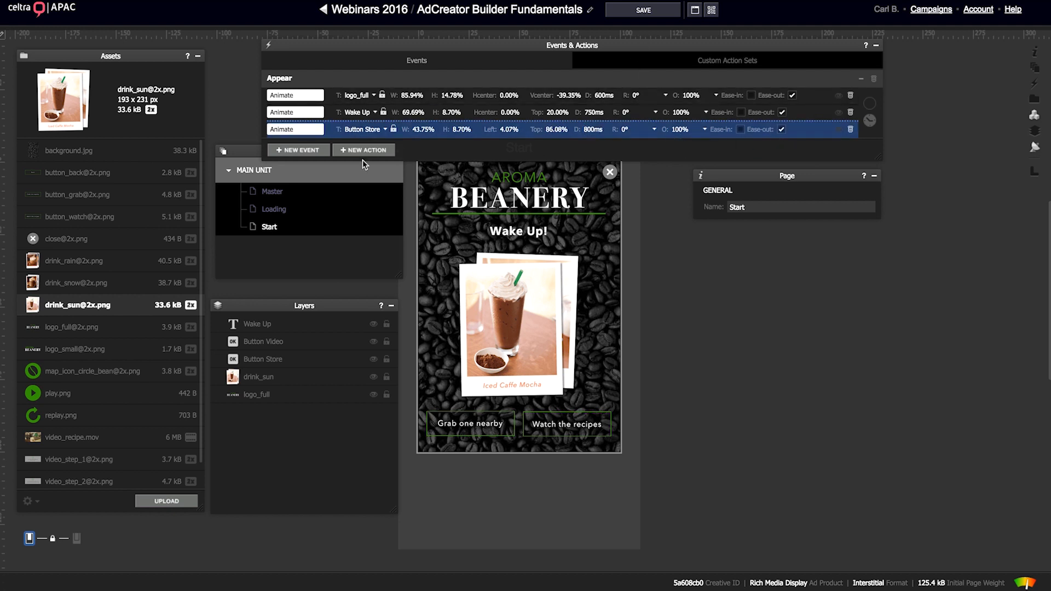
# Step: Add an Animate action targeting Button Video to the Appear event
pyautogui.click(321, 159)
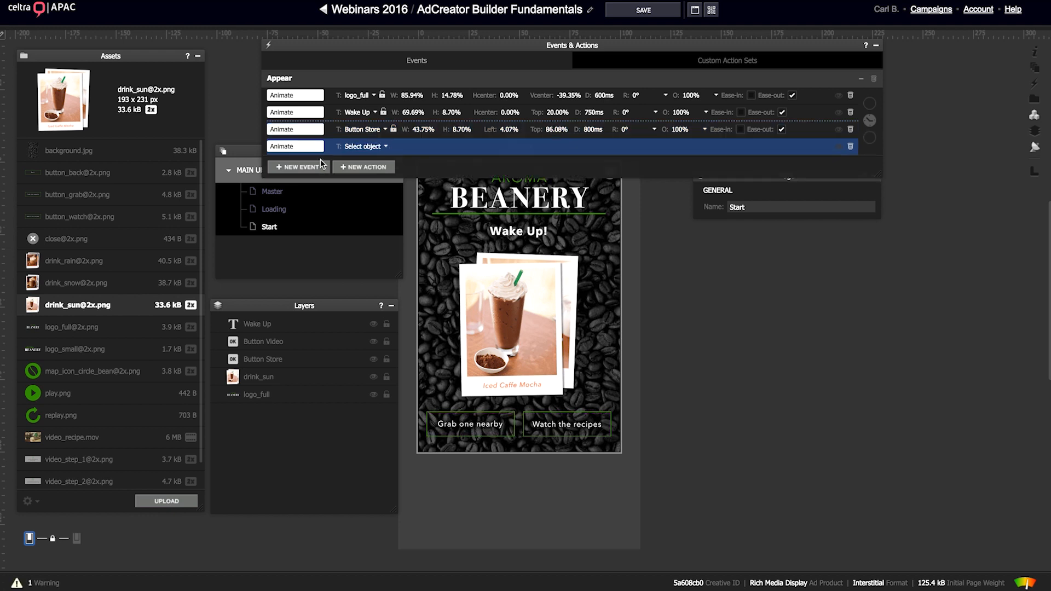
pyautogui.click(360, 147)
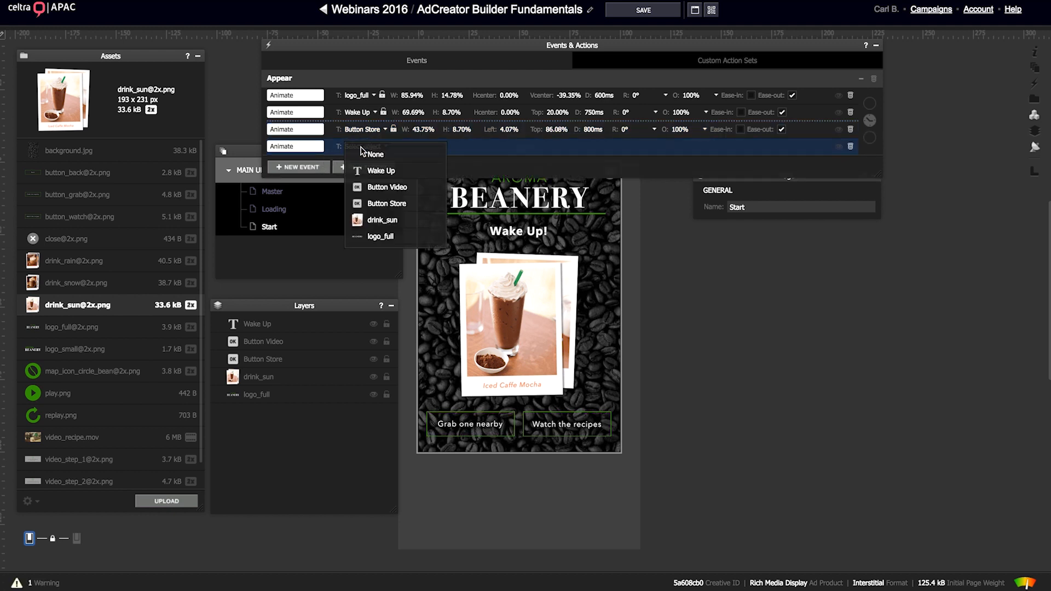
pyautogui.click(382, 187)
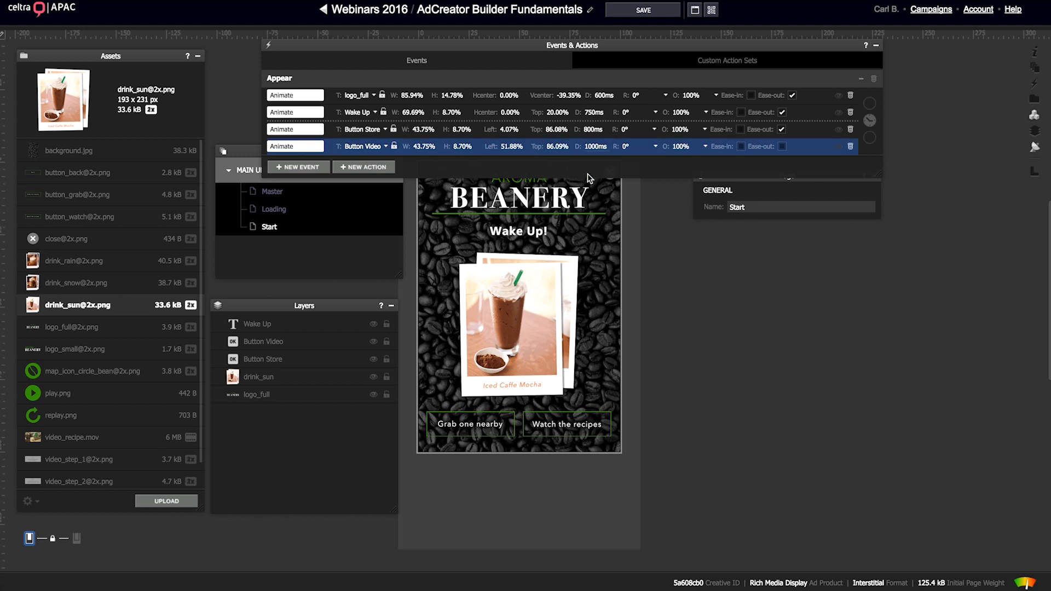
# Step: Set the Button Video animation's duration to 800ms and enable Ease-out
pyautogui.click(595, 147)
pyautogui.write('800')
pyautogui.press('Return')
pyautogui.click(782, 146)
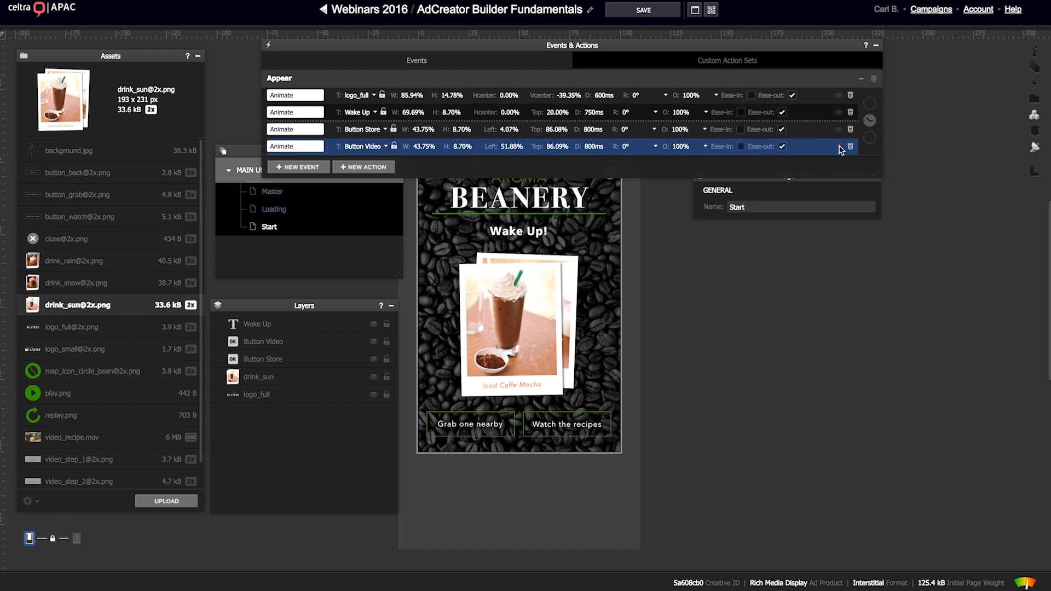
pyautogui.click(327, 145)
pyautogui.click(304, 145)
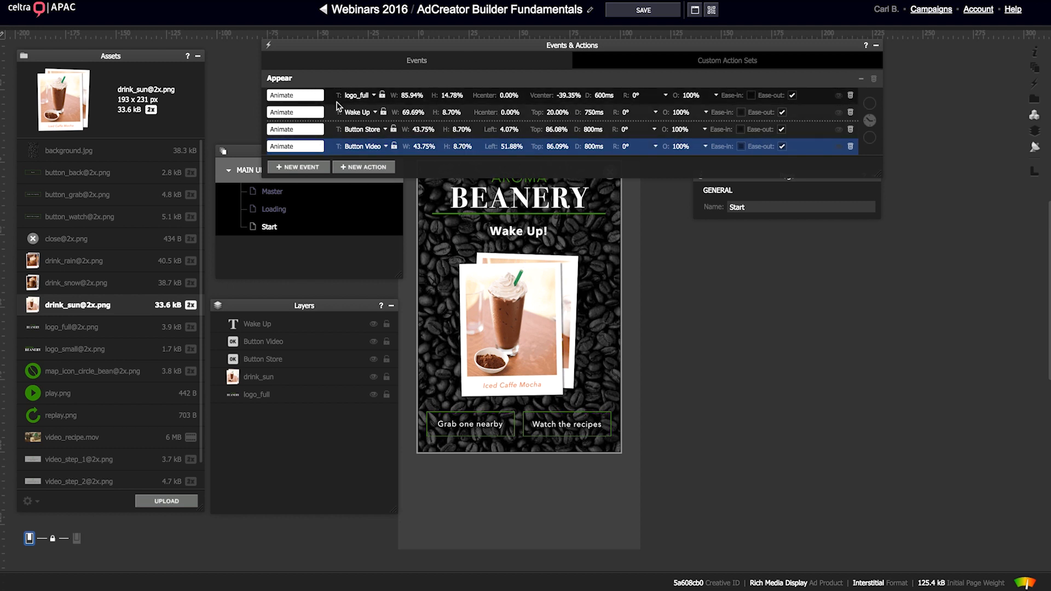
# Step: Add a second Appear event to the Start page with an Animate action targeting drink_sun
pyautogui.click(305, 167)
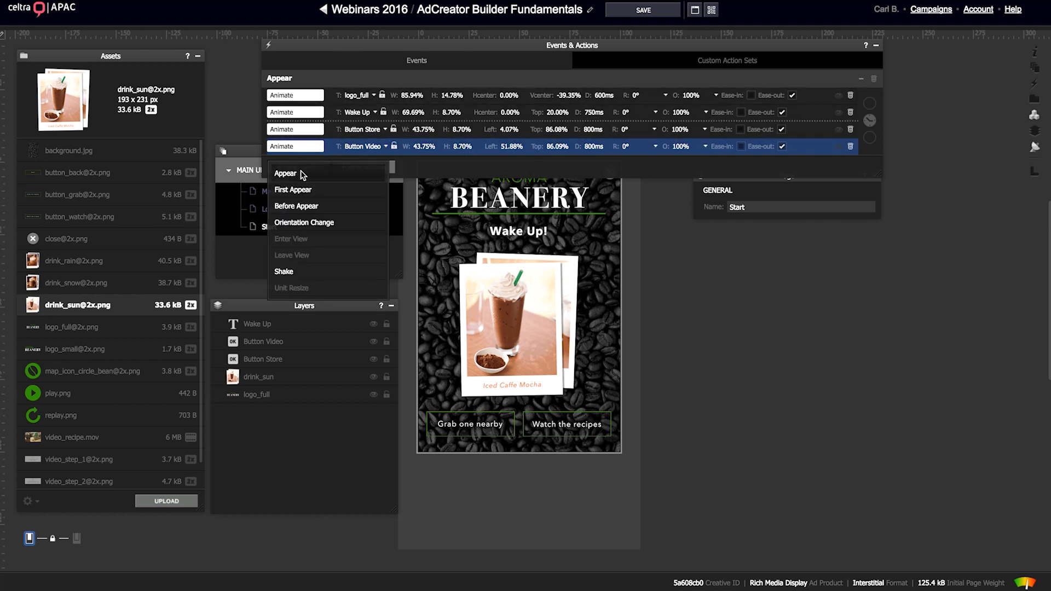
pyautogui.click(299, 174)
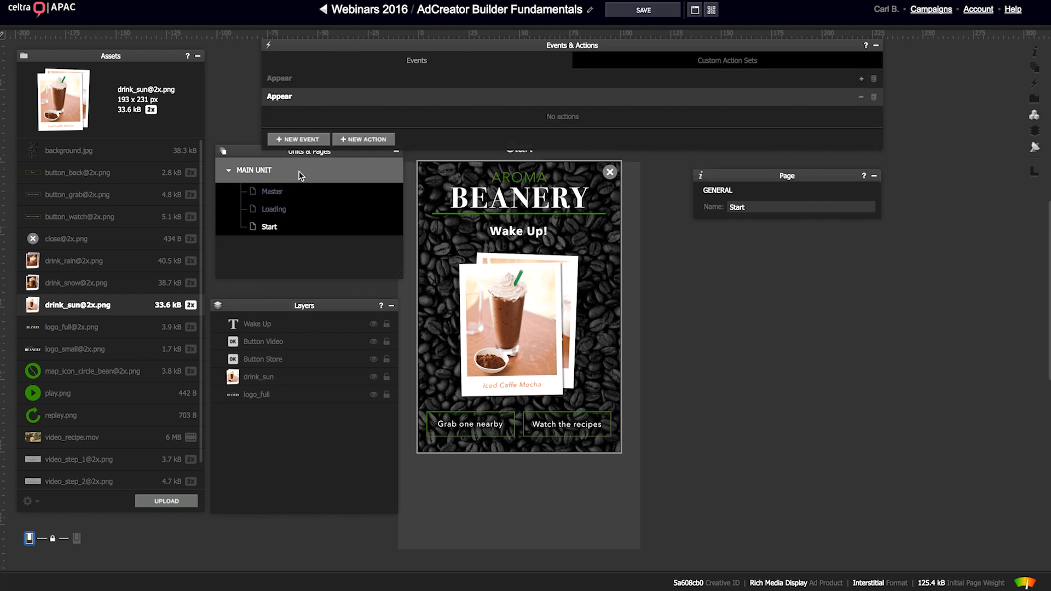
pyautogui.click(363, 140)
pyautogui.moveTo(363, 147)
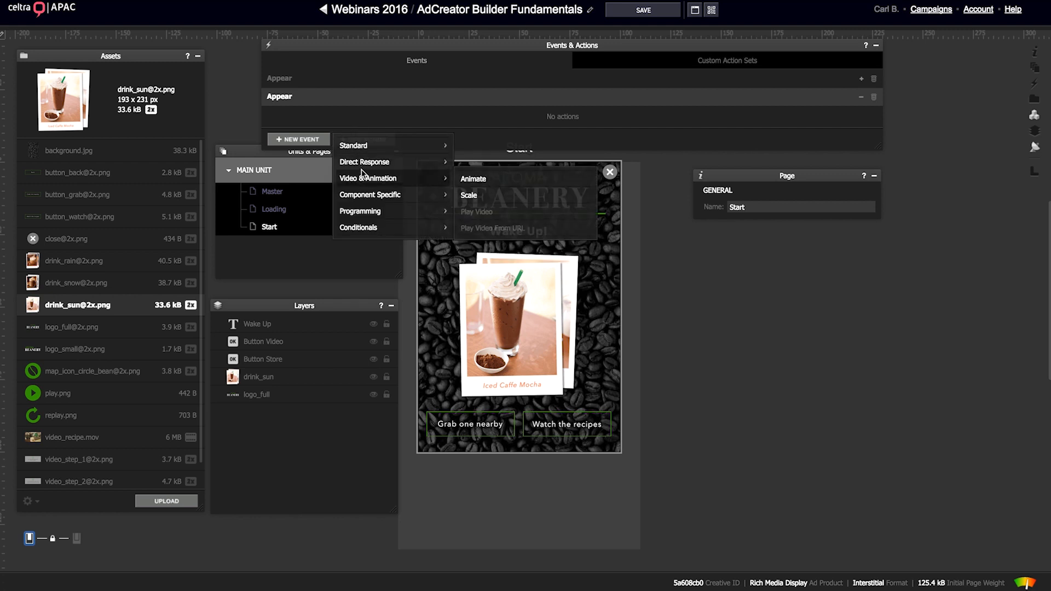
pyautogui.click(463, 181)
pyautogui.click(384, 116)
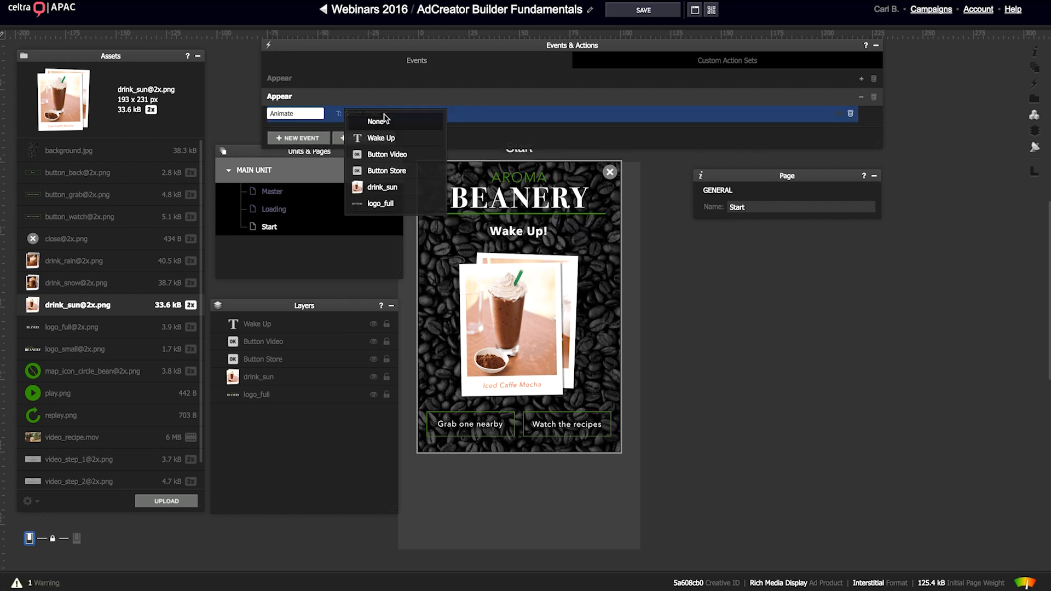
pyautogui.click(383, 187)
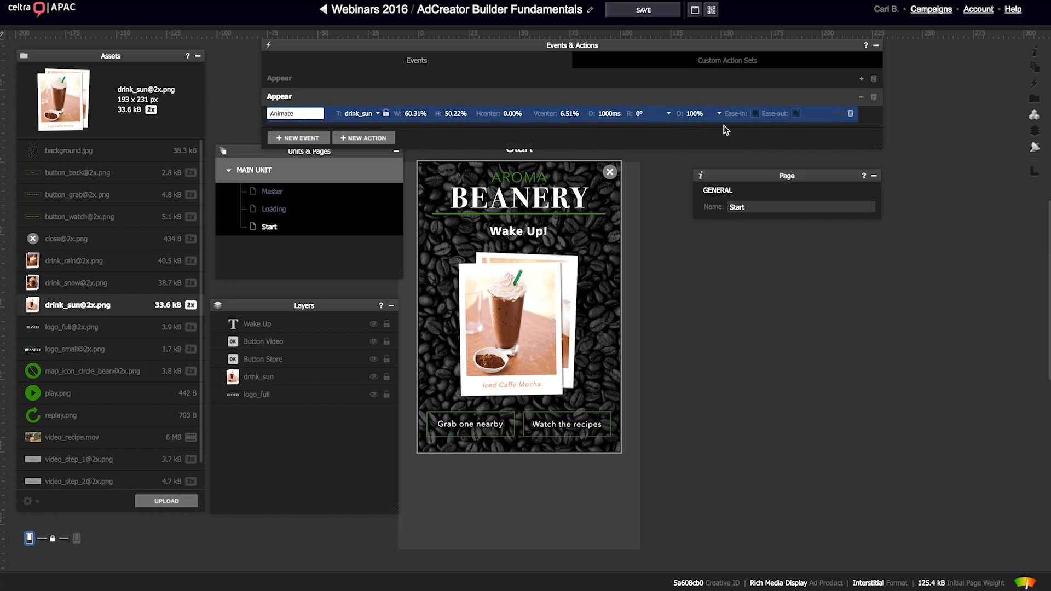
# Step: Set the drink_sun animation's duration to 1250ms and enable Ease-out
pyautogui.click(613, 116)
pyautogui.write('1250')
pyautogui.press('Tab')
pyautogui.click(797, 114)
pyautogui.click(705, 359)
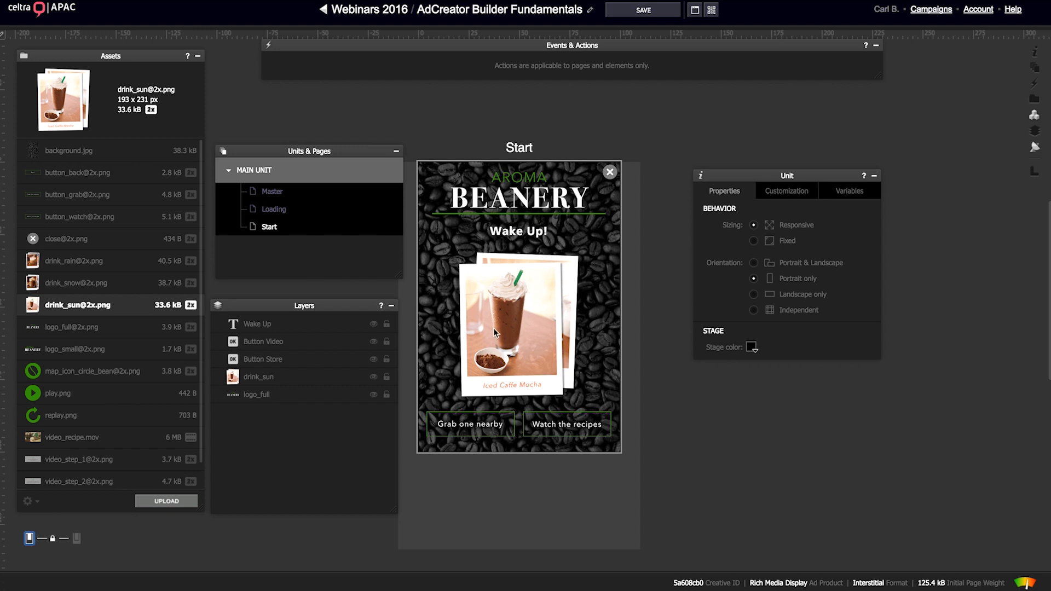
# Step: Shrink logo_full proportionally to a height of 7.39% and set its opacity to 0% as its starting state
pyautogui.click(508, 207)
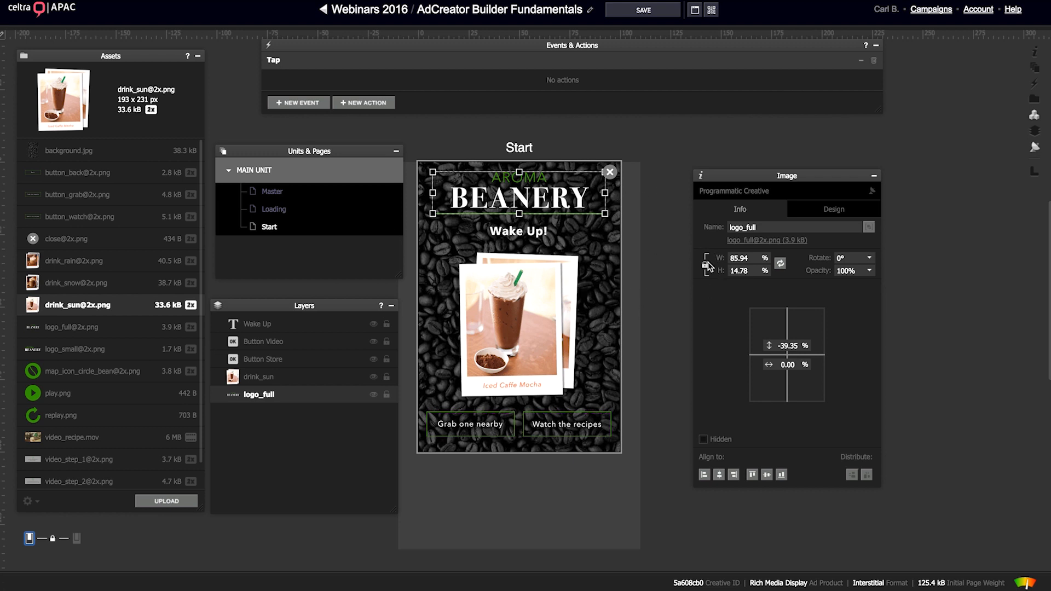
pyautogui.click(765, 272)
pyautogui.click(746, 273)
pyautogui.write('34')
pyautogui.press('Return')
pyautogui.click(764, 271)
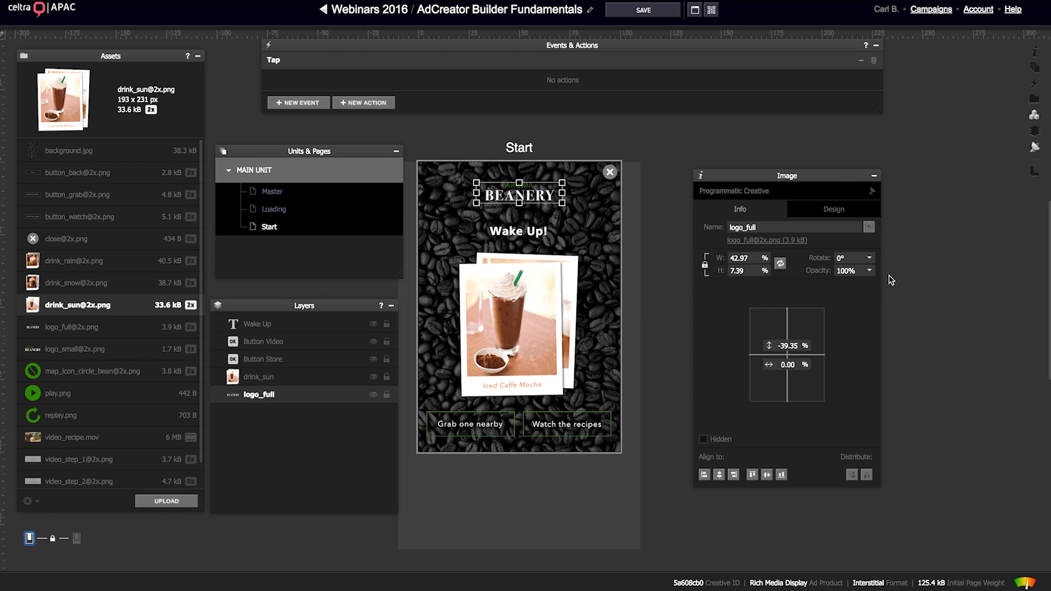
pyautogui.moveTo(869, 271); pyautogui.dragTo(873, 422)
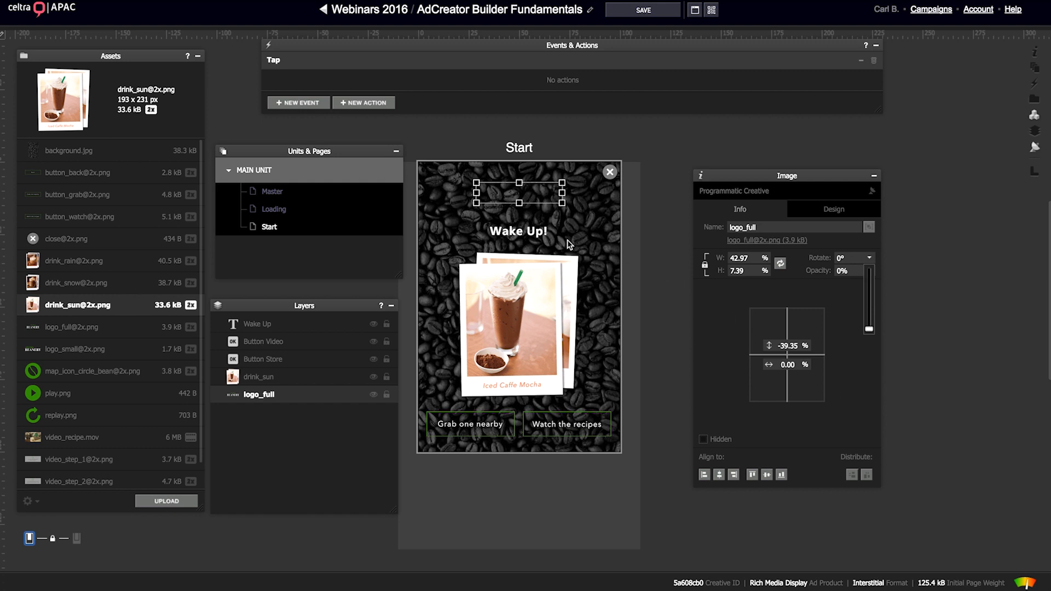
# Step: Move the Wake Up text straight up to about 13.5% from the page's top and set its opacity to 0%
pyautogui.click(521, 233)
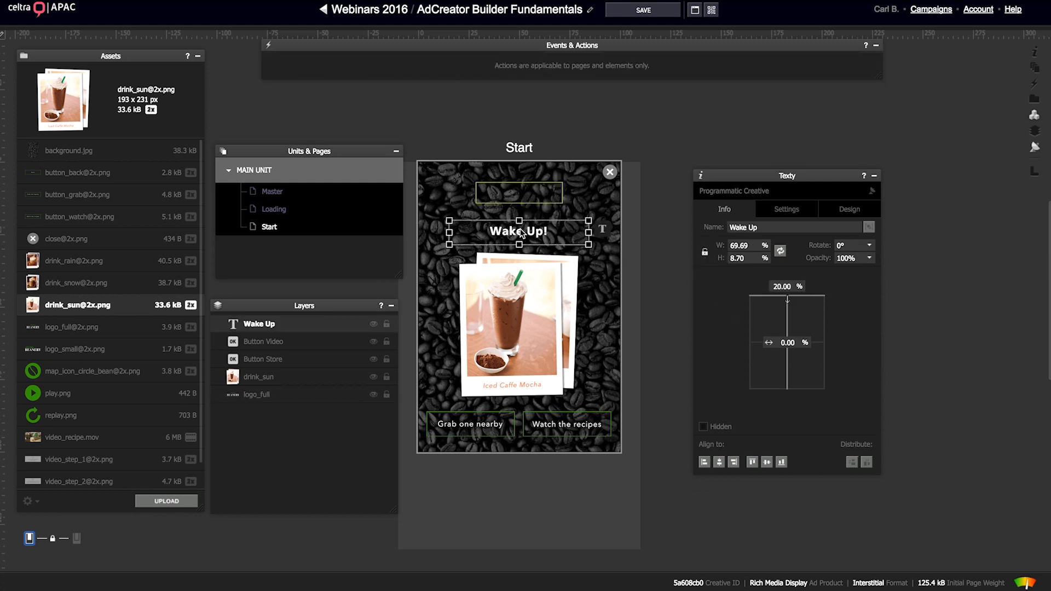
pyautogui.moveTo(521, 235); pyautogui.dragTo(521, 216)
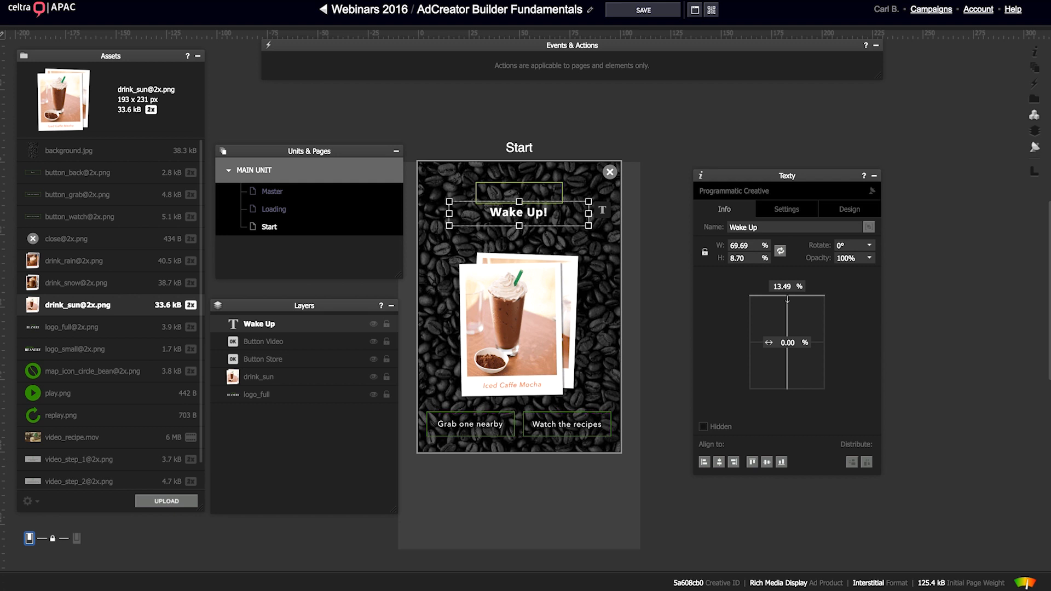
pyautogui.moveTo(867, 258); pyautogui.dragTo(880, 406)
pyautogui.click(870, 388)
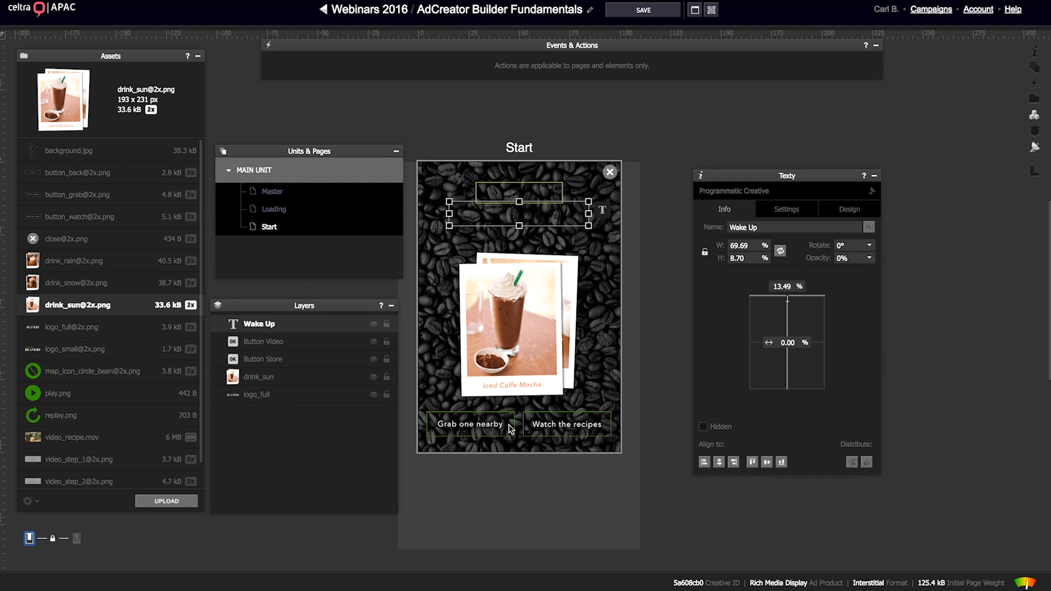
# Step: Move Button Store off the page's left edge to about -55% and Button Video off the right edge to about 111%
pyautogui.click(452, 436)
pyautogui.moveTo(452, 436); pyautogui.dragTo(332, 436)
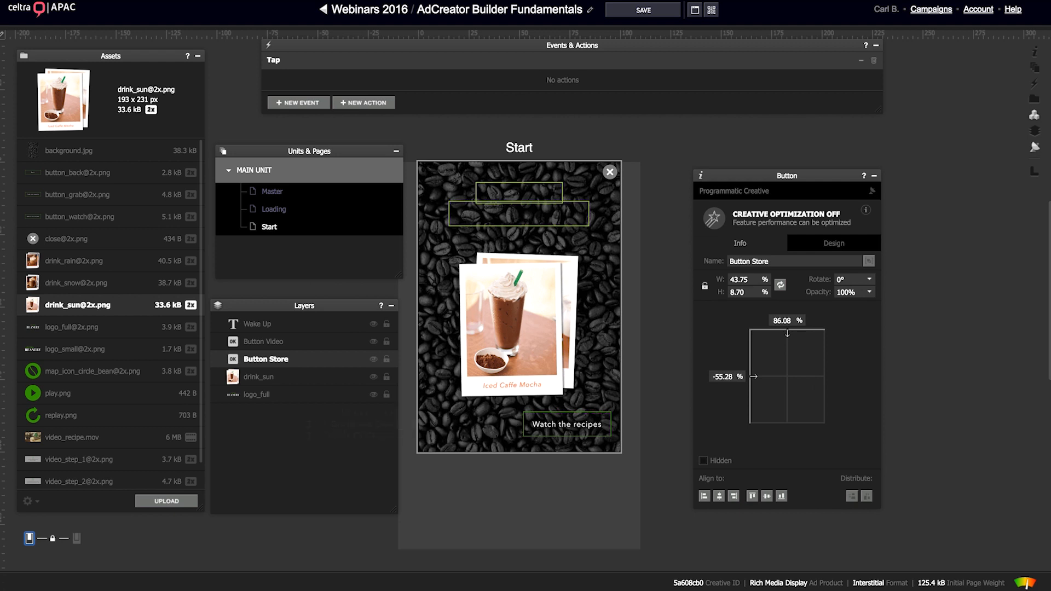
pyautogui.click(562, 434)
pyautogui.moveTo(562, 434); pyautogui.dragTo(681, 434)
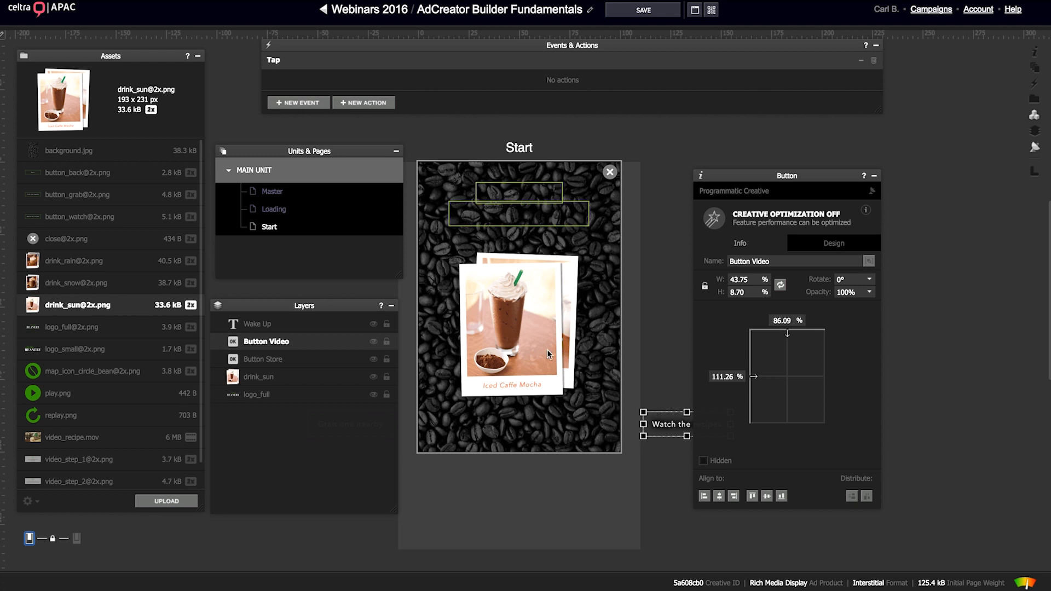
# Step: Lock the drink_sun image's proportions and set its height to 25%
pyautogui.click(548, 319)
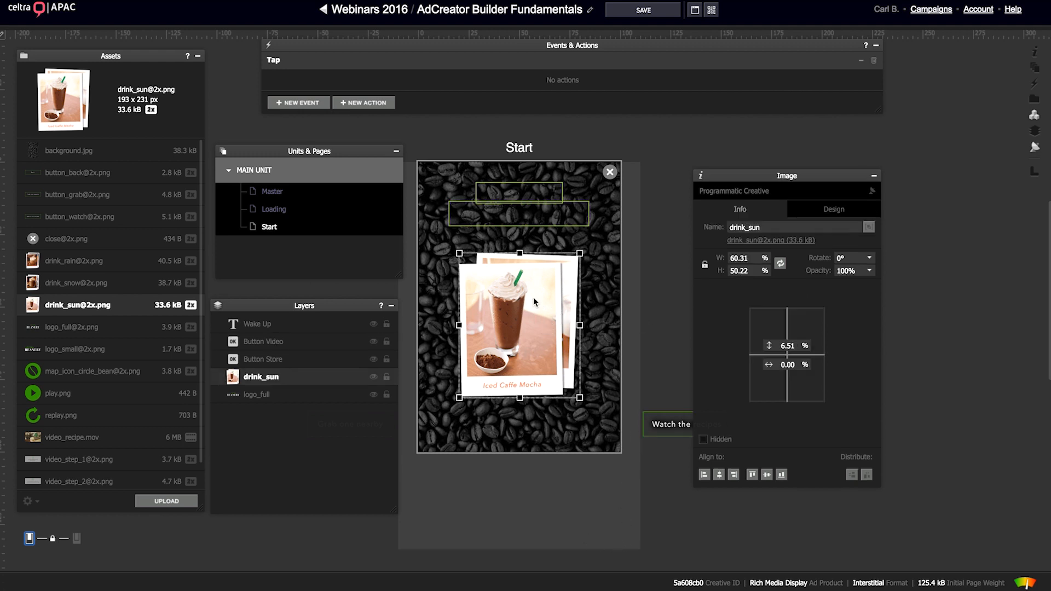
pyautogui.click(705, 264)
pyautogui.click(750, 275)
pyautogui.write('25')
pyautogui.press('Return')
# Step: Set drink_sun's rotation to 720° and its opacity to 0%
pyautogui.click(857, 257)
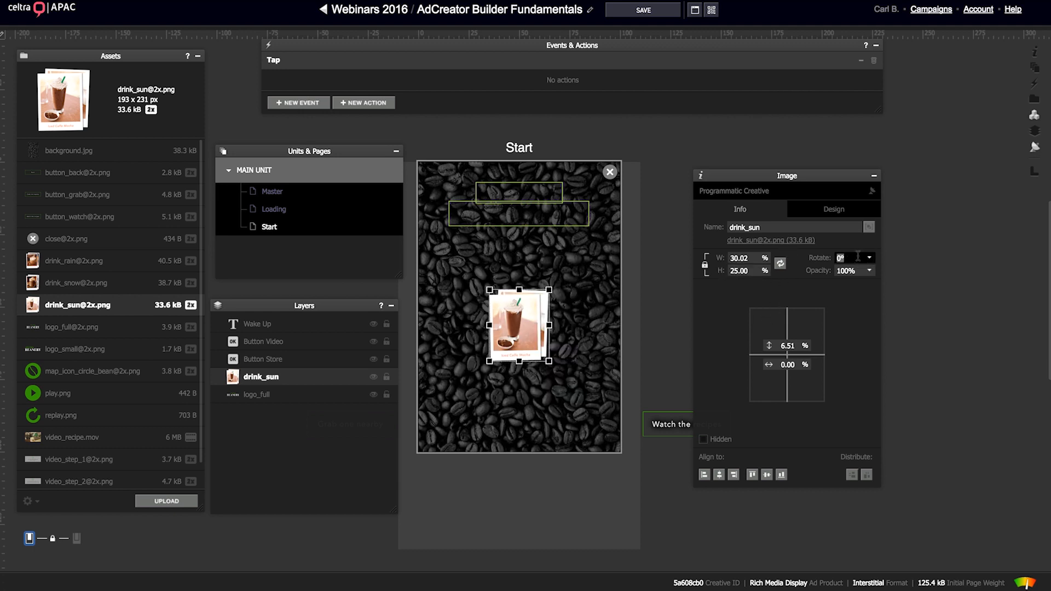
pyautogui.write('720')
pyautogui.press('Tab')
pyautogui.moveTo(868, 272); pyautogui.dragTo(869, 379)
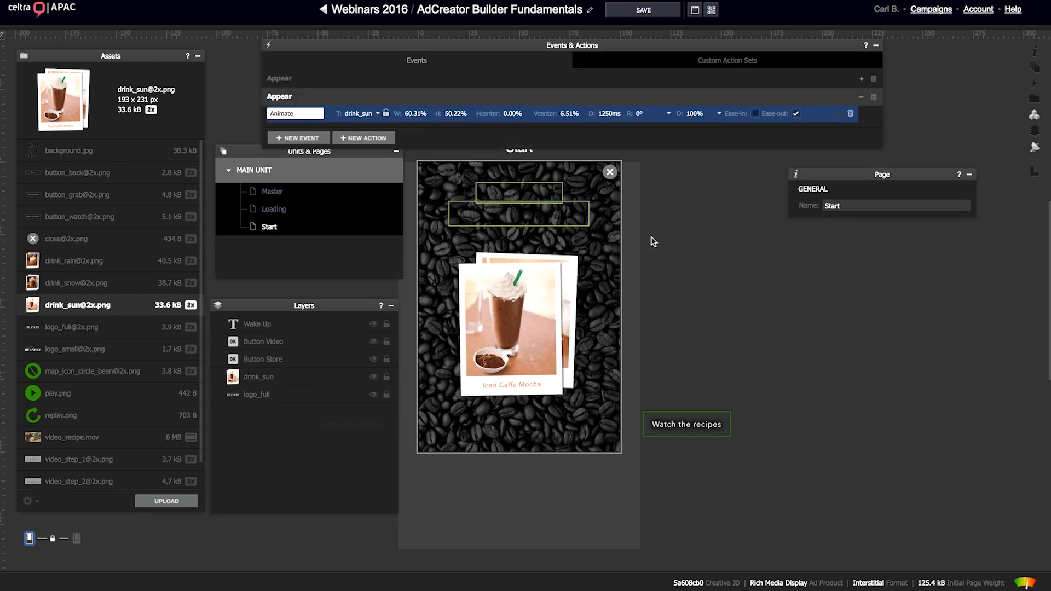
# Step: Save the creative, preview the Start page's animations on the simulated phone, and return to the builder
pyautogui.click(651, 242)
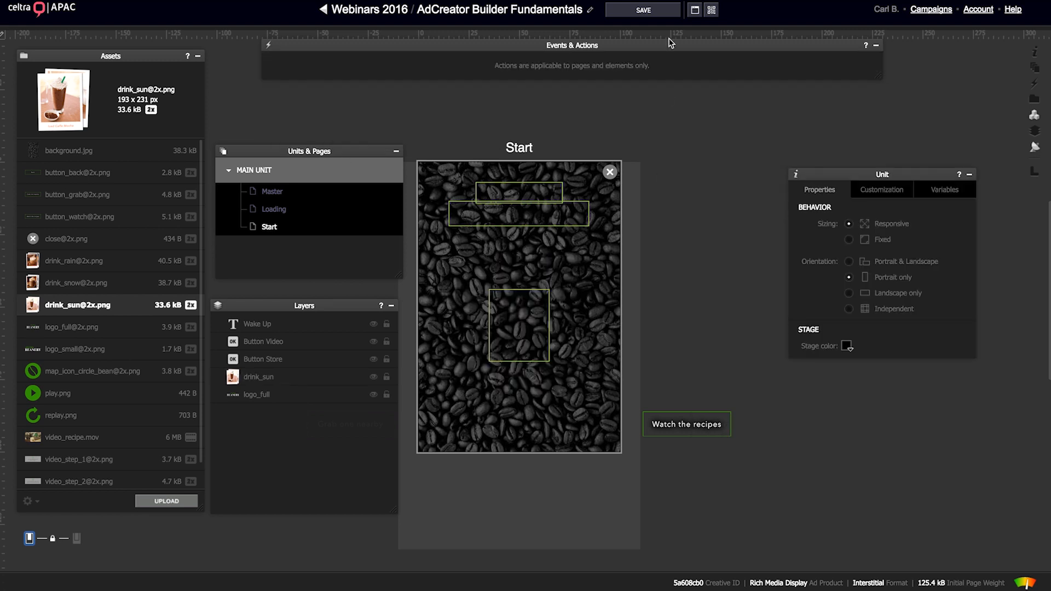
pyautogui.click(662, 10)
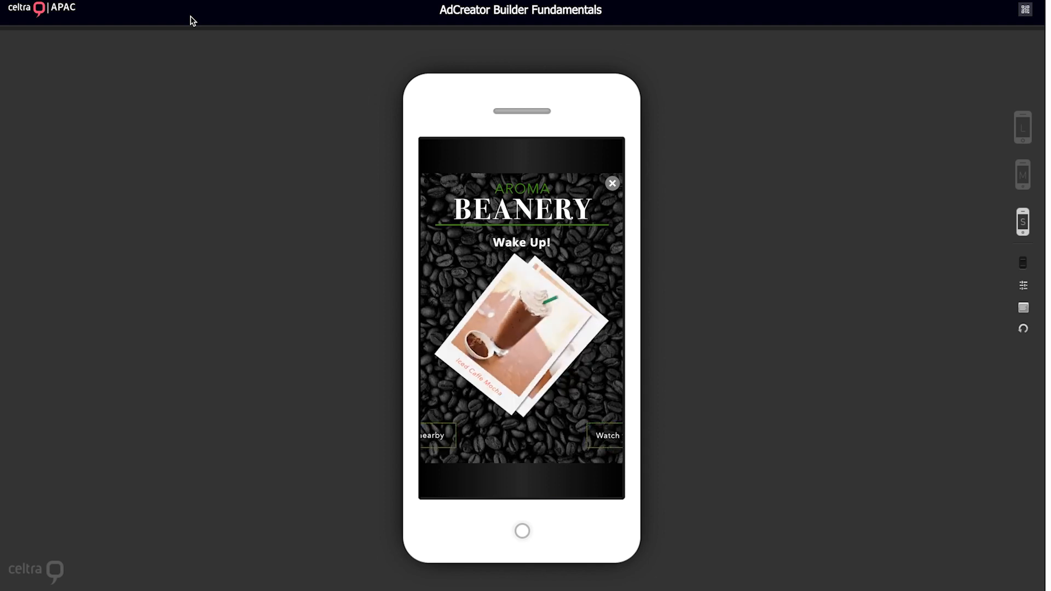
pyautogui.click(186, 1)
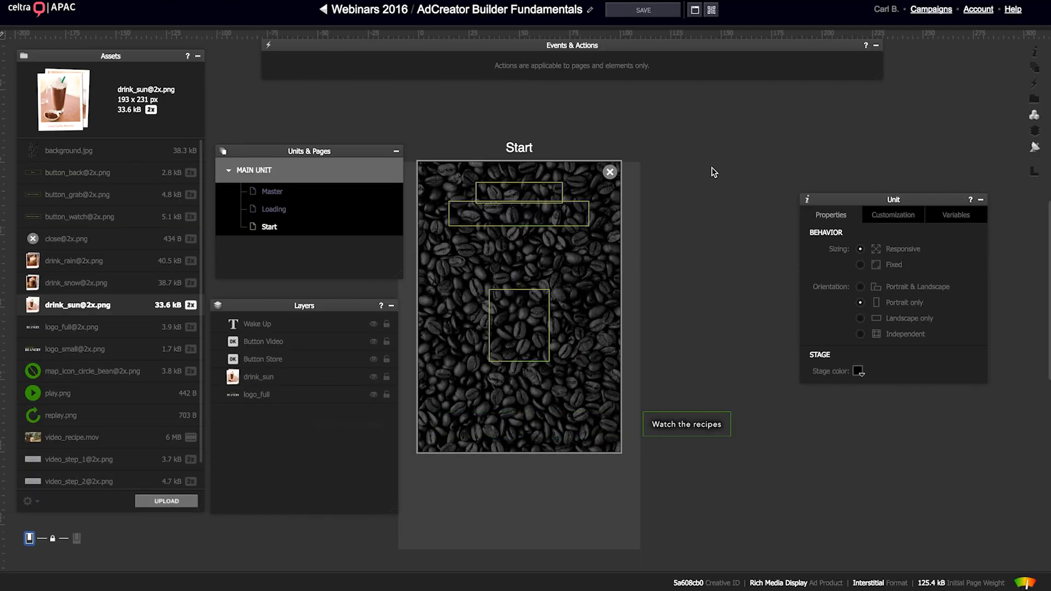
# Step: Select the drink_sun layer and move its Image properties farther away from the canvas
pyautogui.click(253, 383)
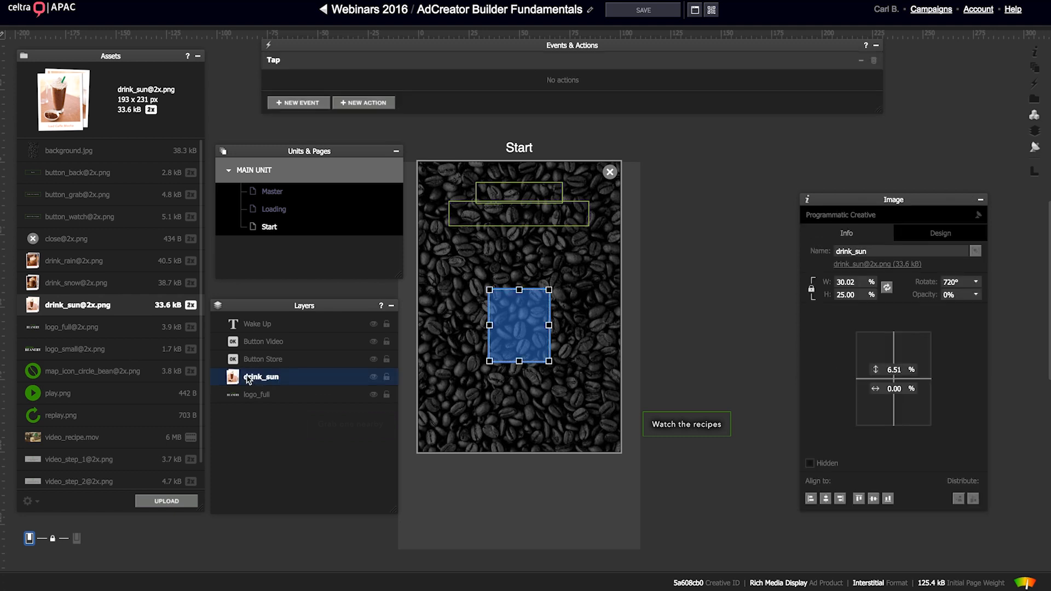
pyautogui.moveTo(839, 200); pyautogui.dragTo(899, 207)
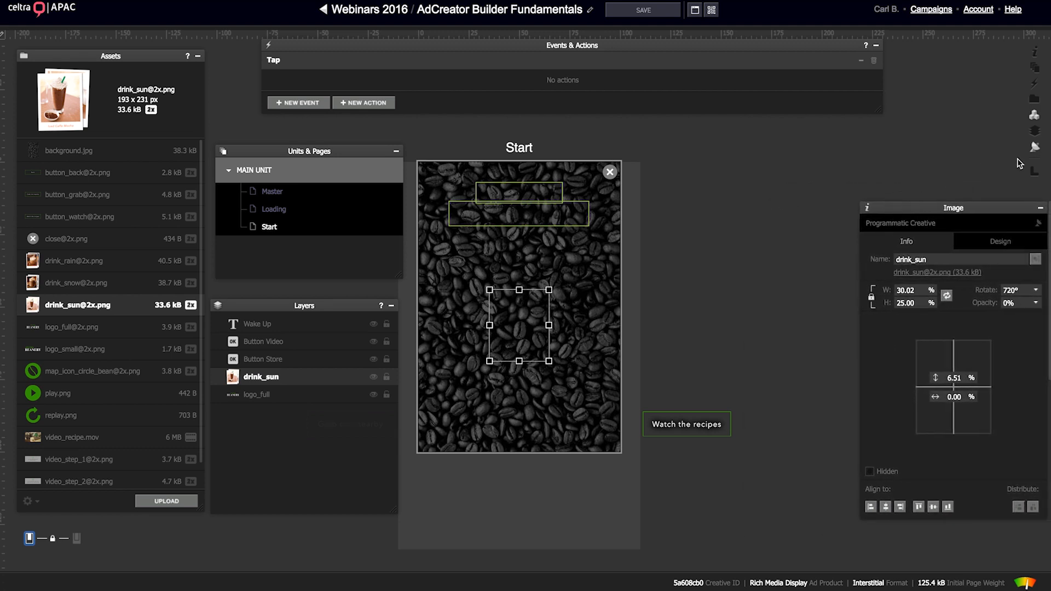
# Step: Show the Dynamic Content settings and place them between the canvas and the Image properties
pyautogui.click(1033, 148)
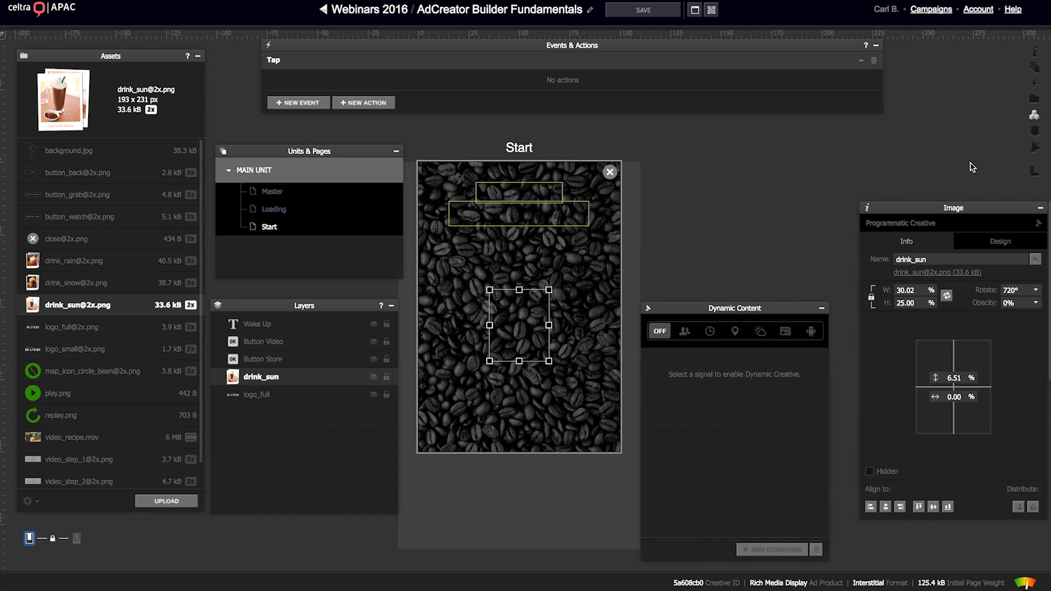
pyautogui.click(733, 313)
pyautogui.moveTo(733, 313); pyautogui.dragTo(758, 245)
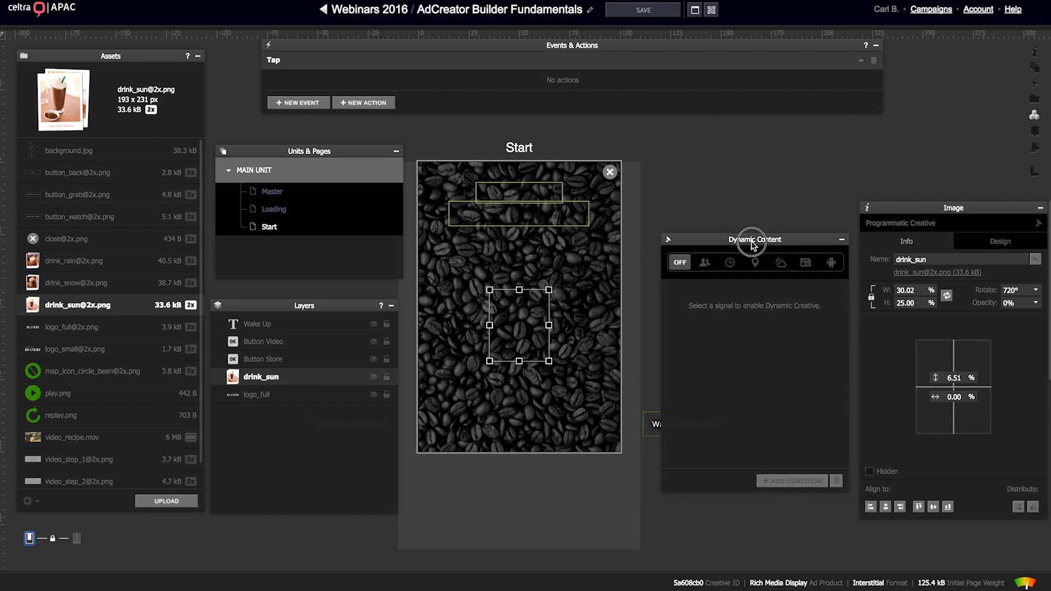
# Step: Cut the drink_sun Animate action from the Start page, delete its emptied Appear event, and expand the remaining Appear event
pyautogui.click(274, 228)
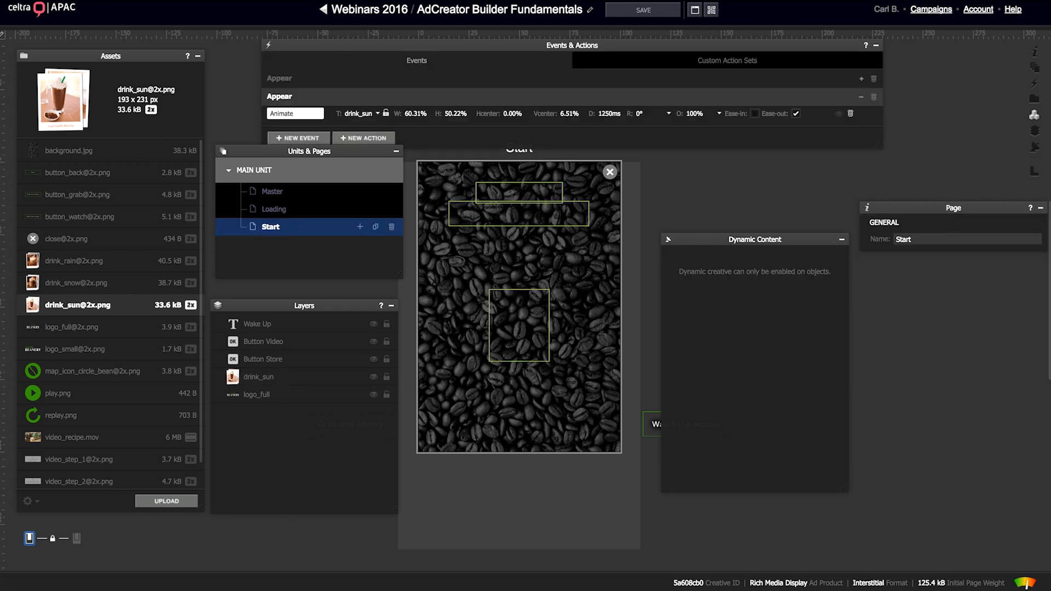
pyautogui.click(338, 116)
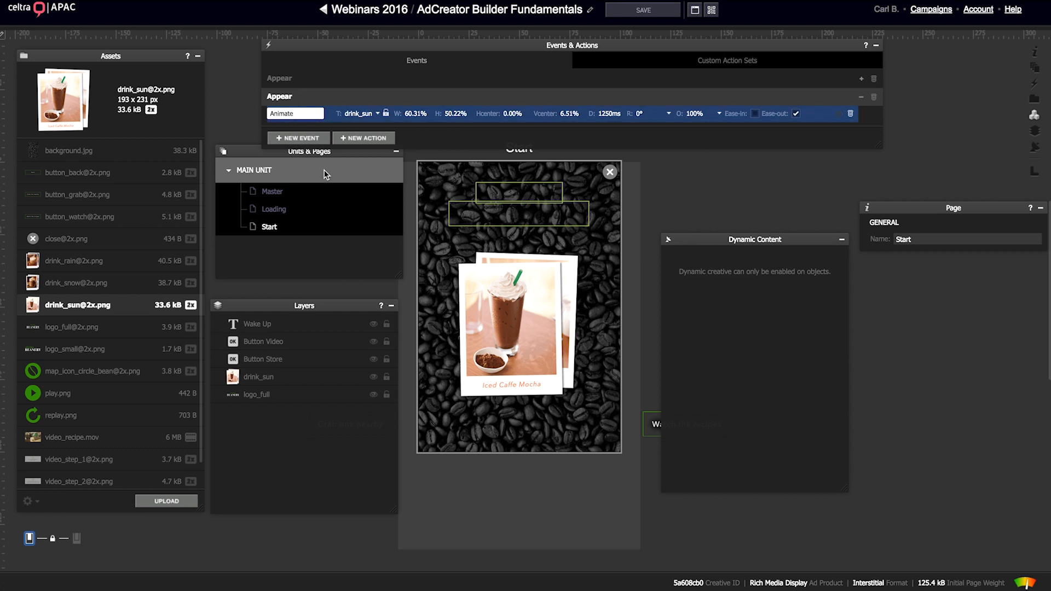
pyautogui.press('Delete')
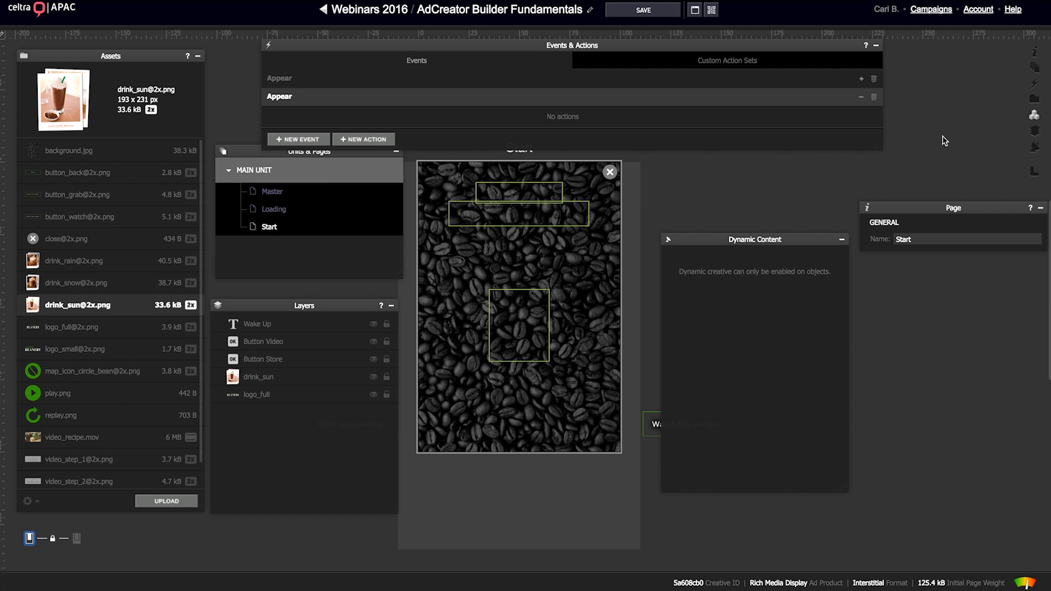
pyautogui.click(874, 97)
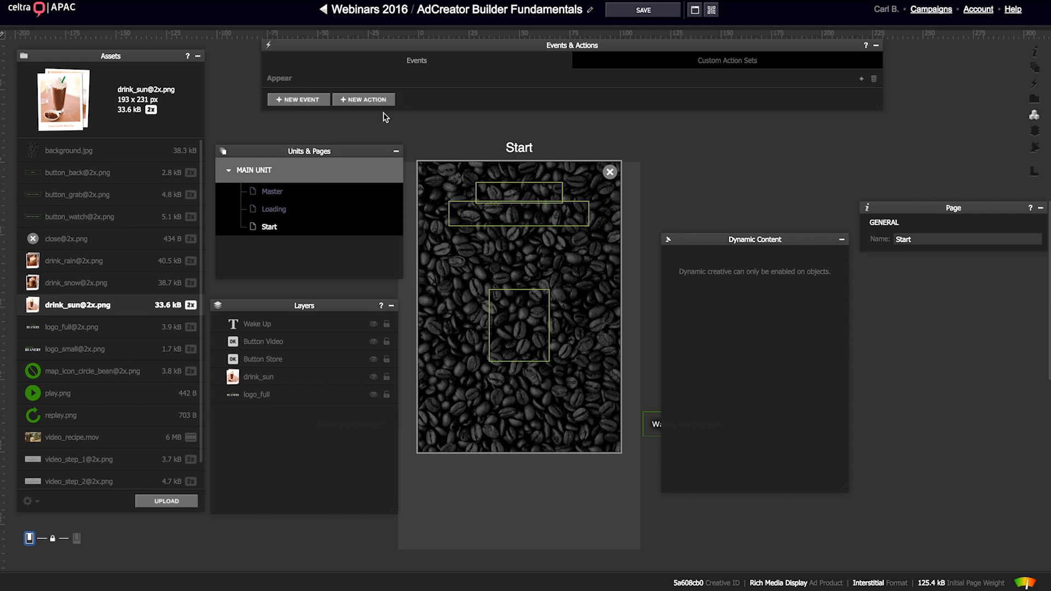
pyautogui.click(348, 86)
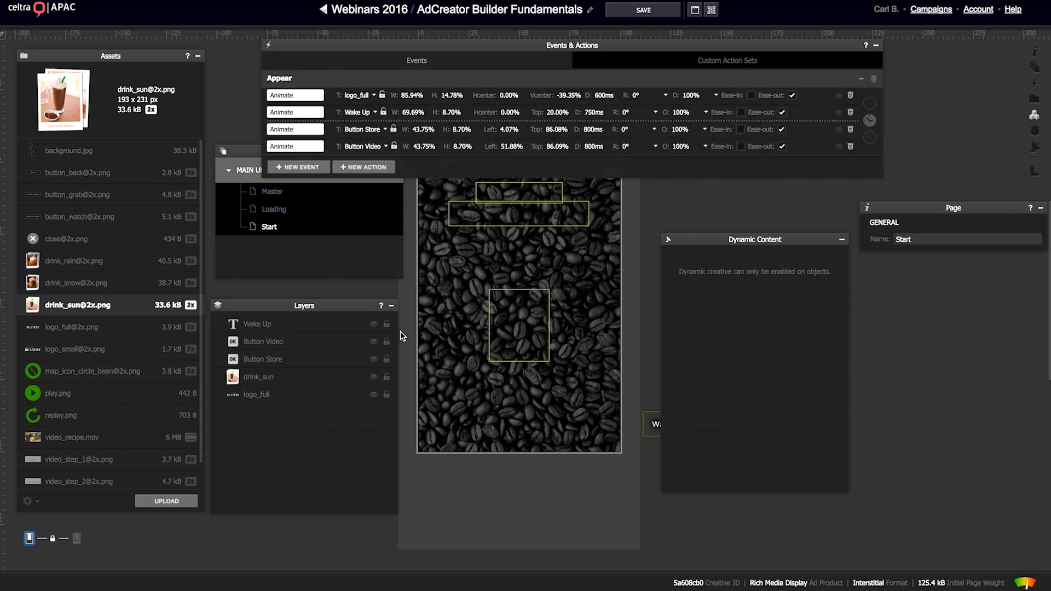
# Step: Enable weather-based dynamic content for the drink_sun layer
pyautogui.click(265, 395)
pyautogui.click(262, 377)
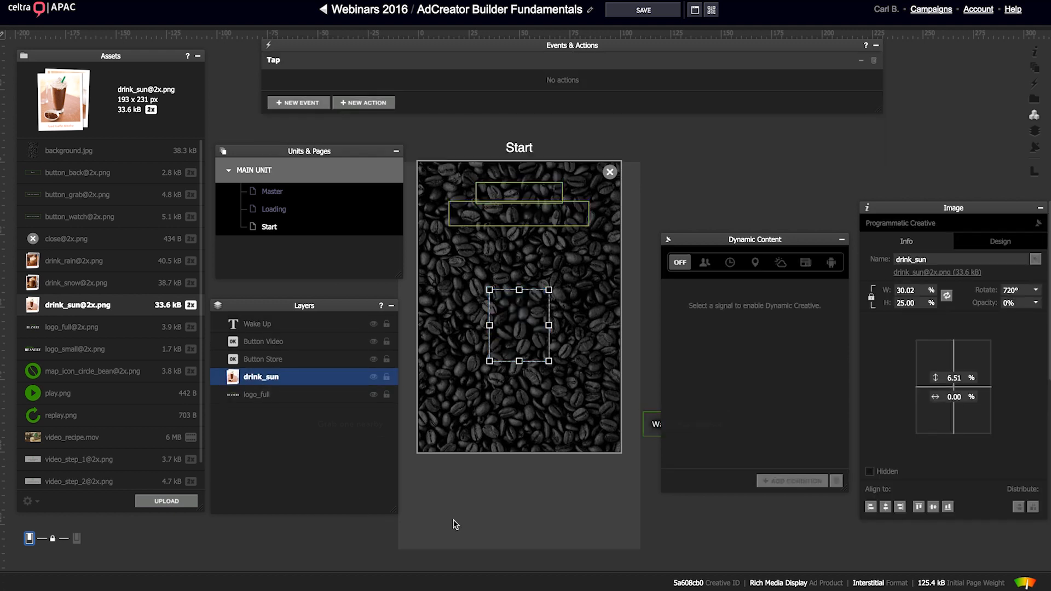
pyautogui.moveTo(776, 243); pyautogui.dragTo(773, 239)
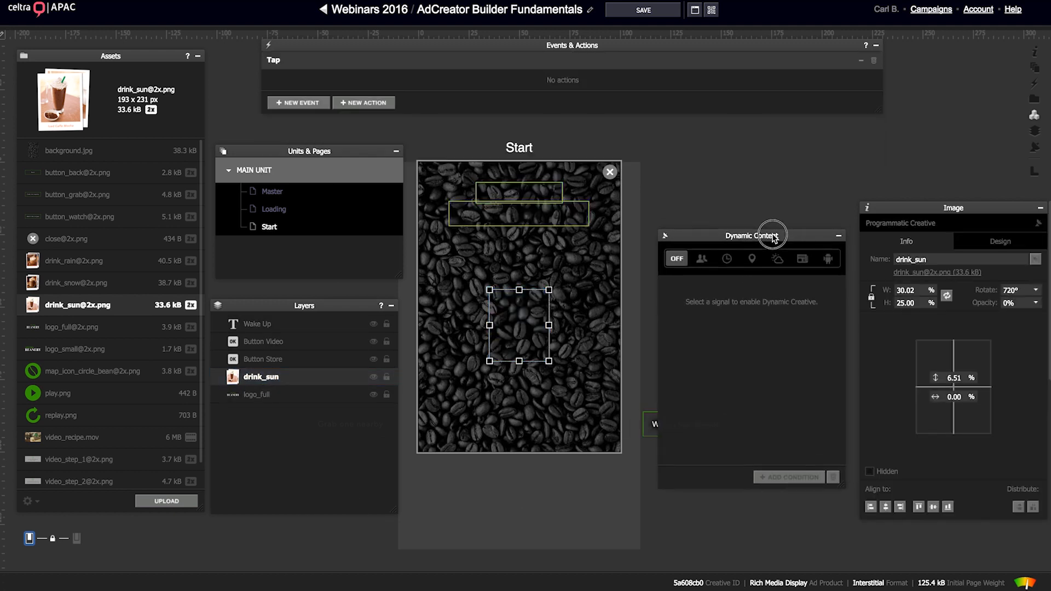
pyautogui.click(838, 239)
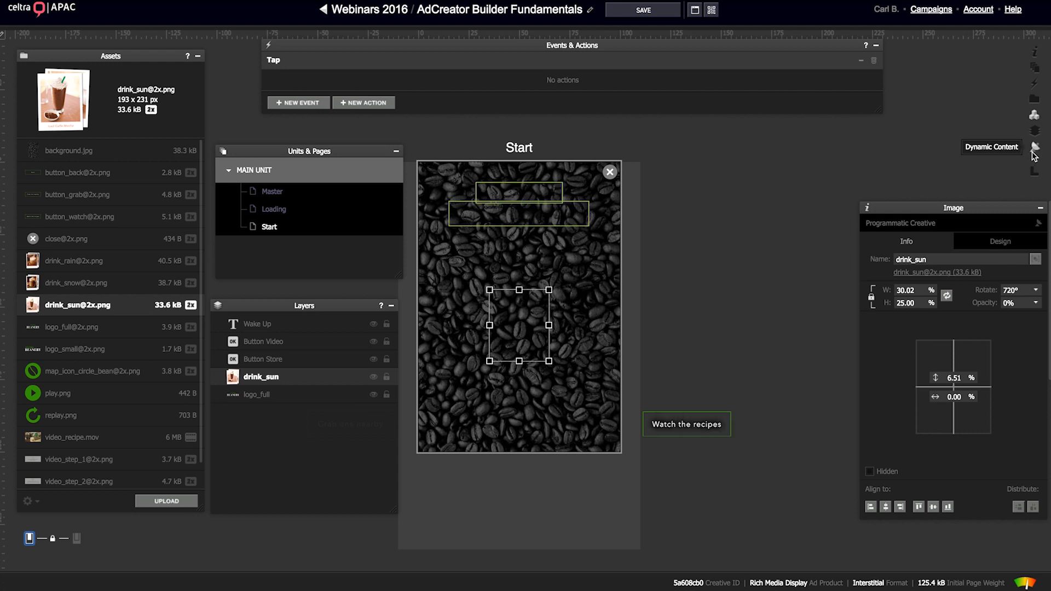
pyautogui.click(1035, 151)
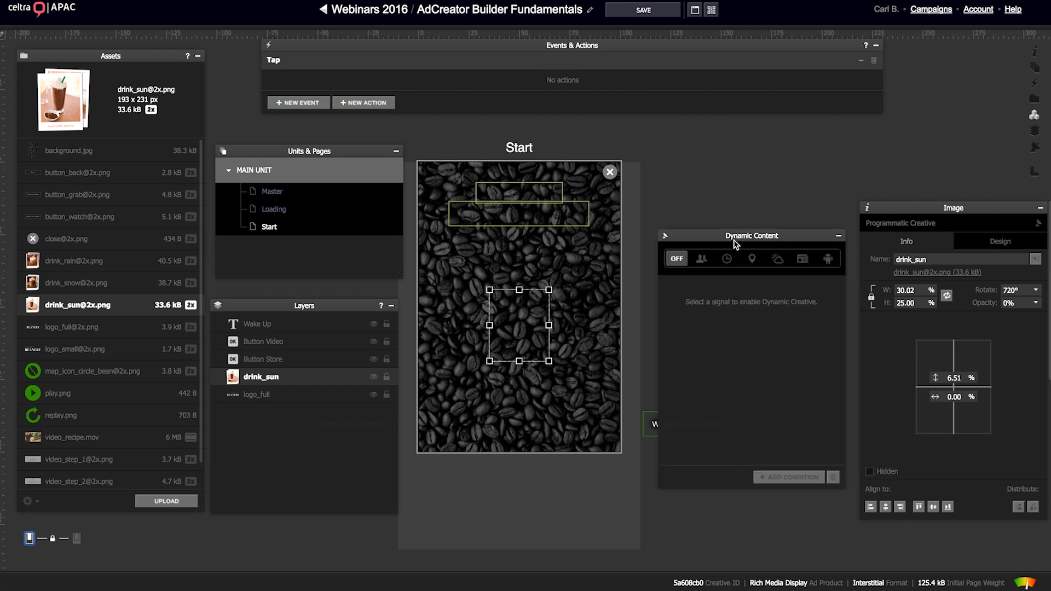
pyautogui.moveTo(732, 241); pyautogui.dragTo(729, 242)
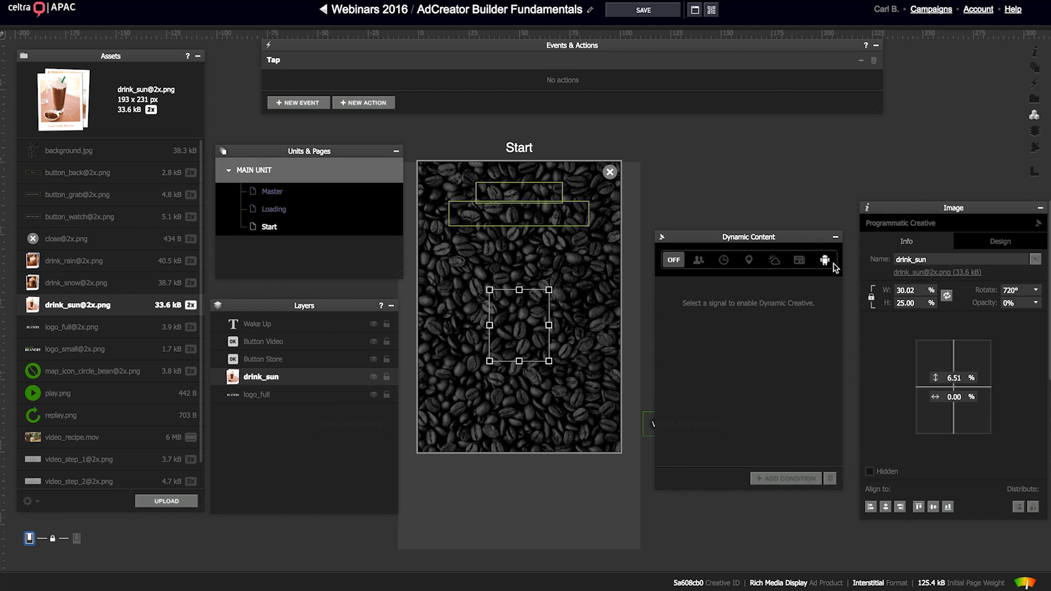
pyautogui.click(773, 260)
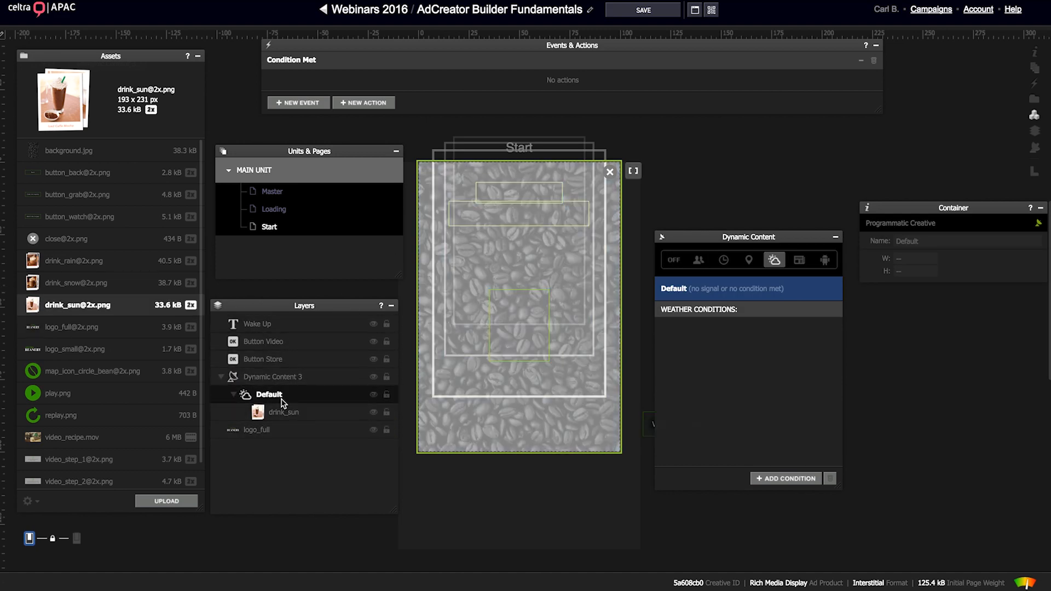
# Step: Rename the dynamic content group that holds drink_sun as Dynamic Content Drinks
pyautogui.click(280, 415)
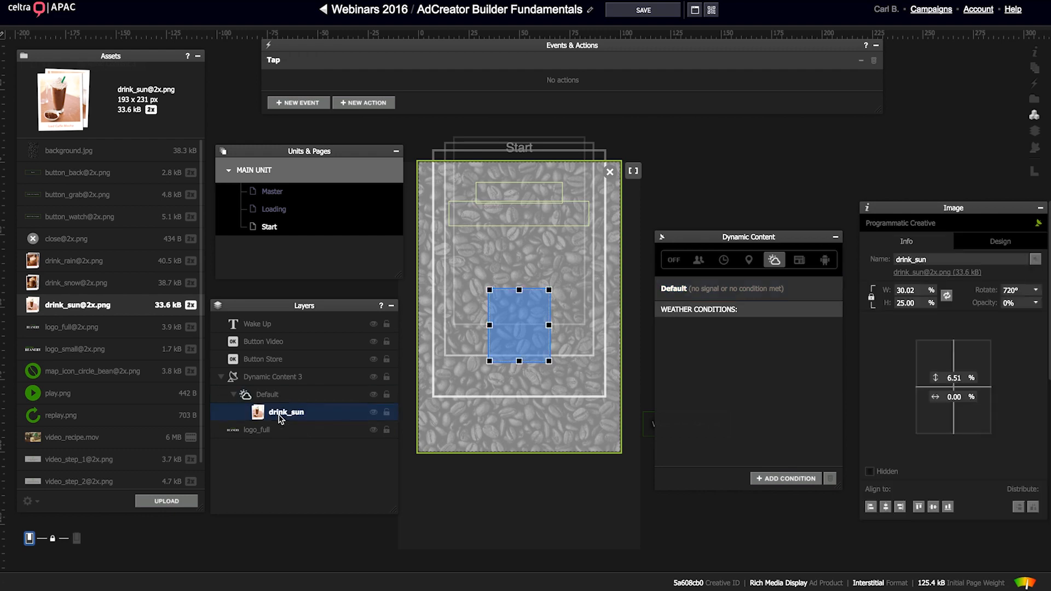
pyautogui.click(272, 392)
pyautogui.click(270, 392)
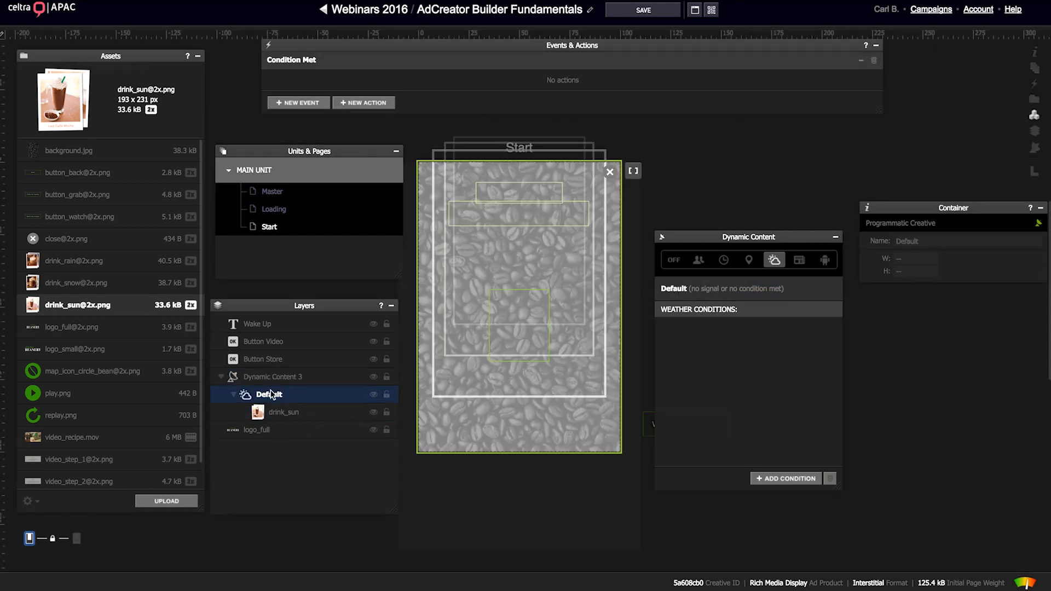
pyautogui.click(268, 379)
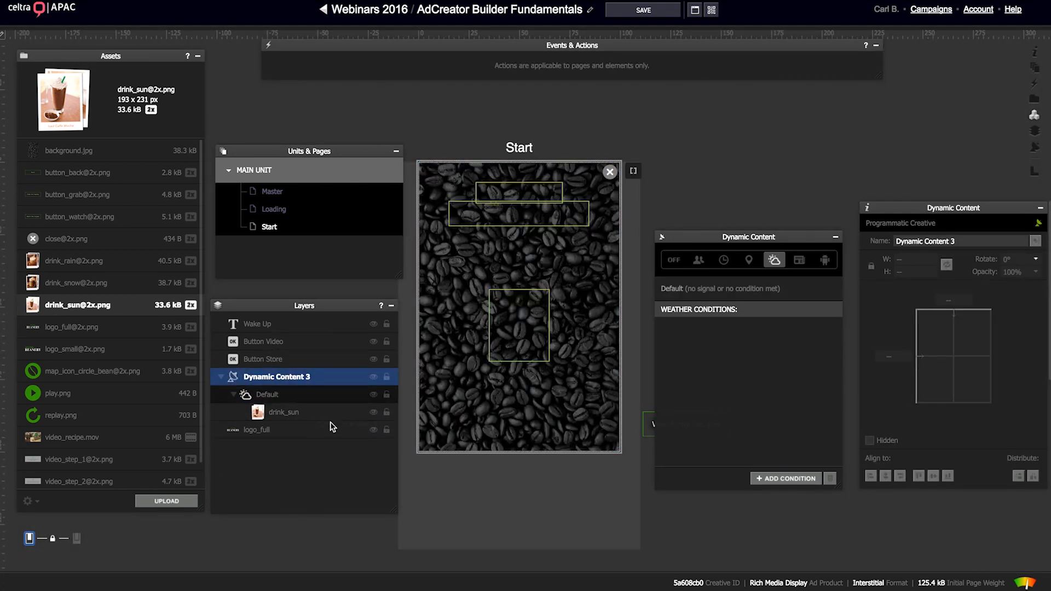
pyautogui.click(943, 241)
pyautogui.click(988, 247)
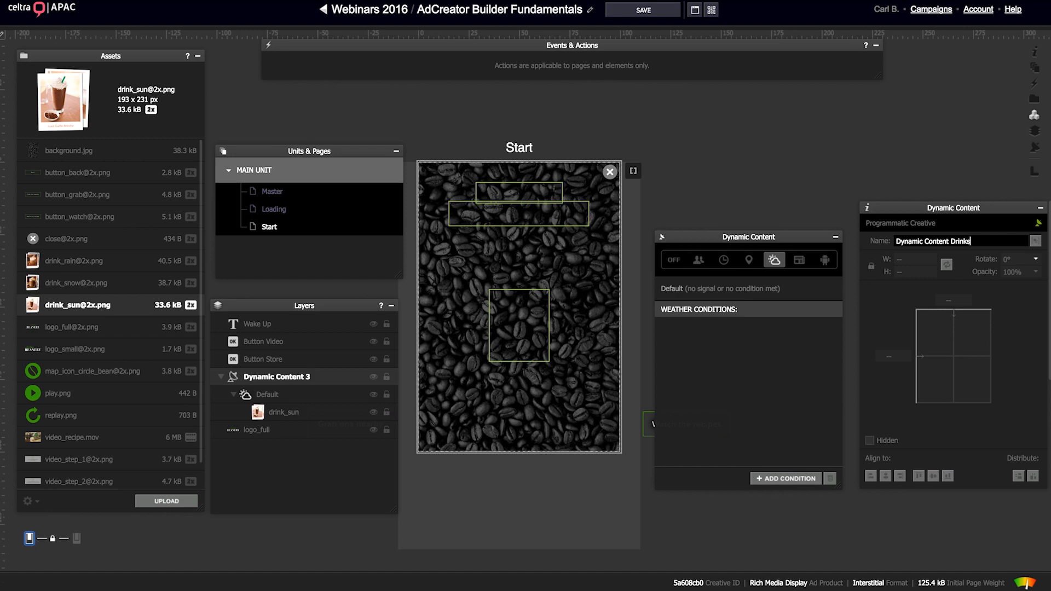
pyautogui.click(256, 395)
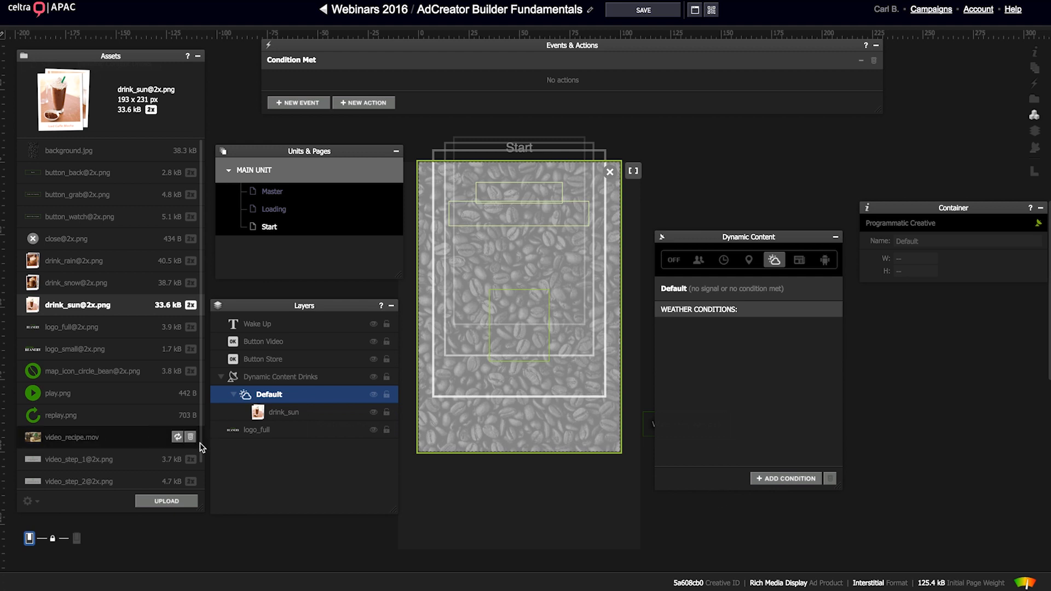
# Step: Examine the Default drink_sun layer and compare the sun, snow and rain drink images among the assets
pyautogui.click(284, 416)
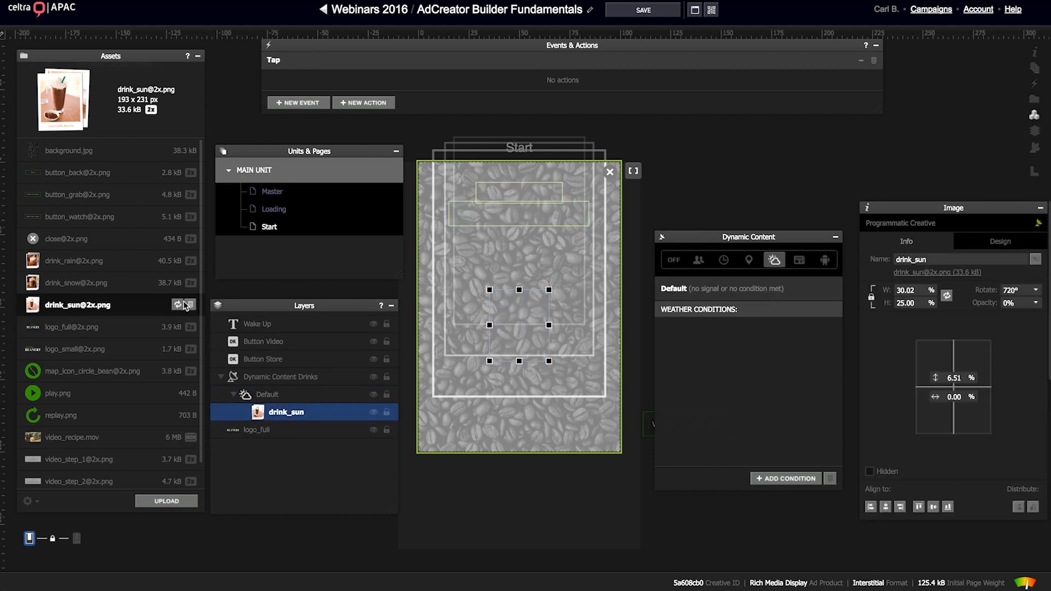
pyautogui.click(82, 308)
pyautogui.click(71, 283)
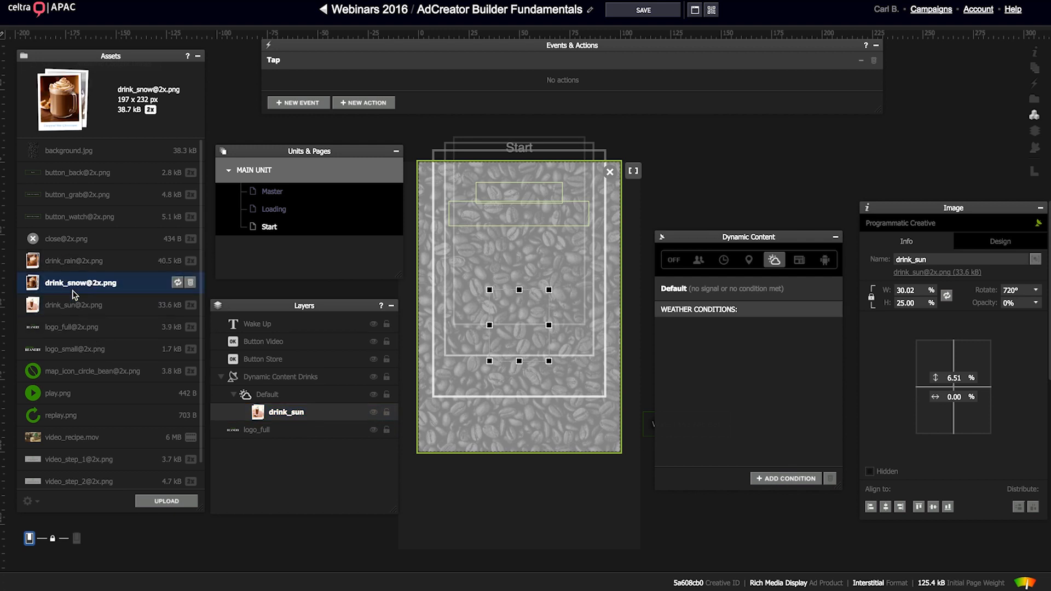
pyautogui.click(70, 266)
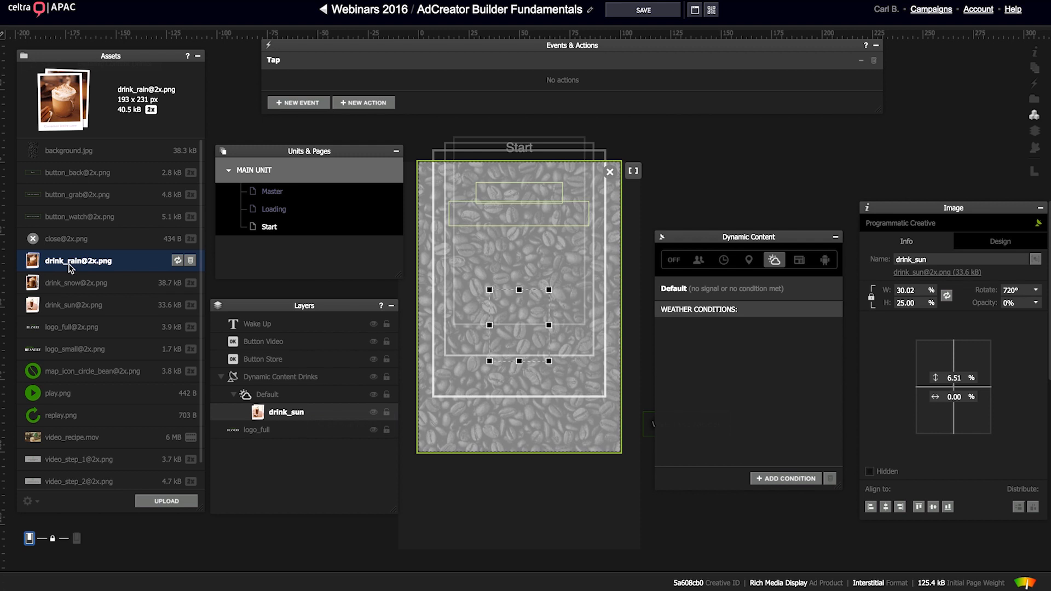
pyautogui.click(99, 282)
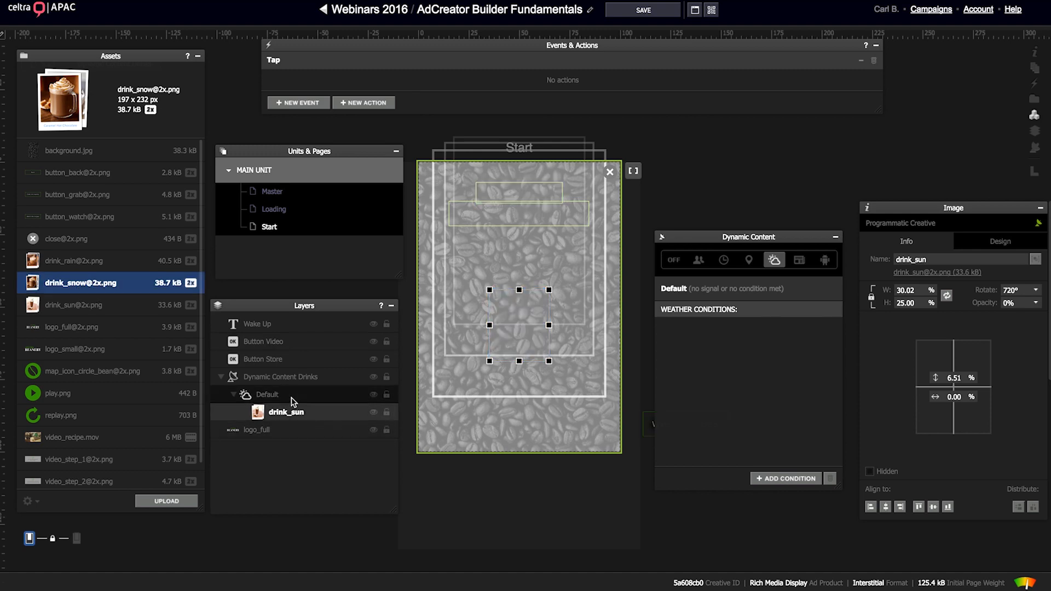
# Step: Paste the cut drink_sun Animate action into the Condition Met event of the Default container
pyautogui.click(243, 392)
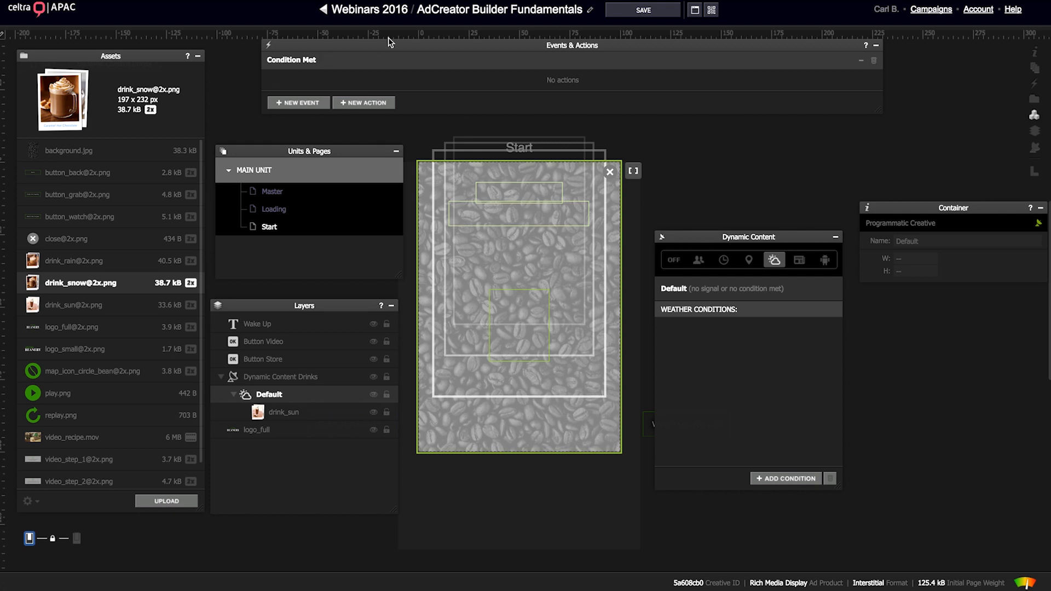
pyautogui.moveTo(389, 40); pyautogui.dragTo(388, 42)
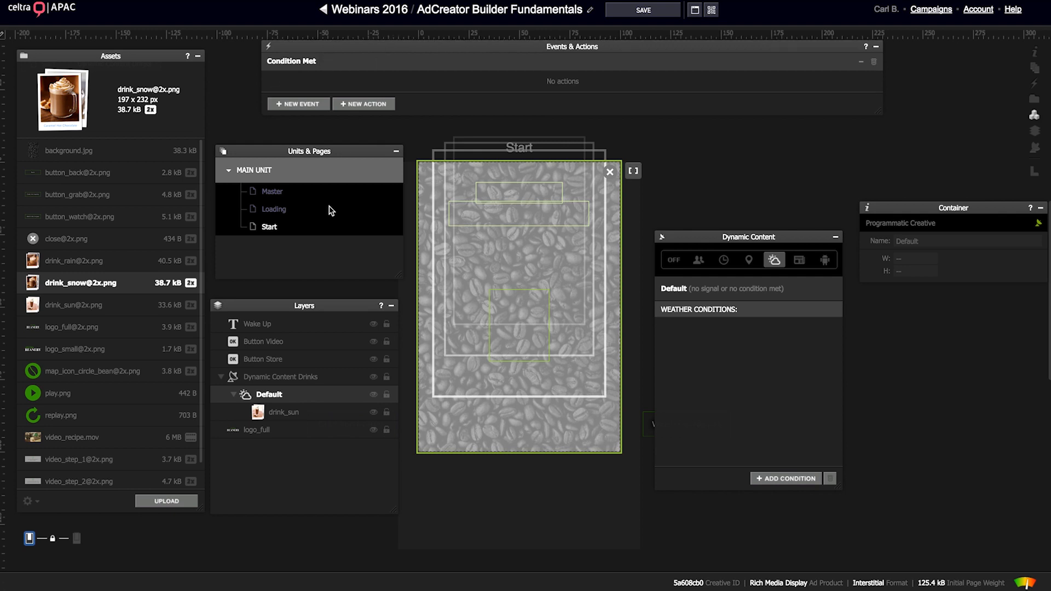
pyautogui.click(273, 396)
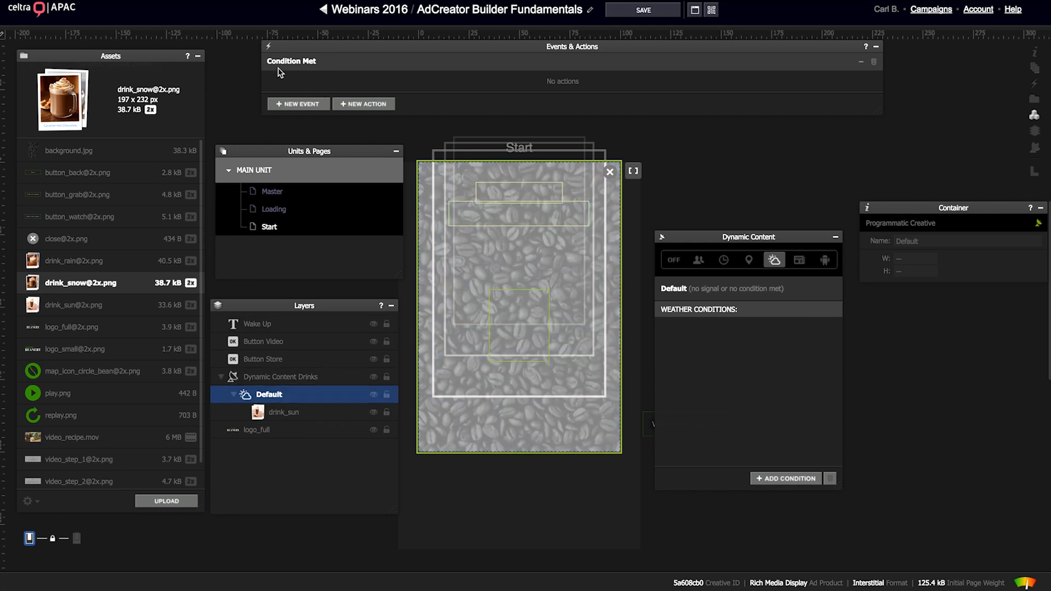
pyautogui.click(285, 89)
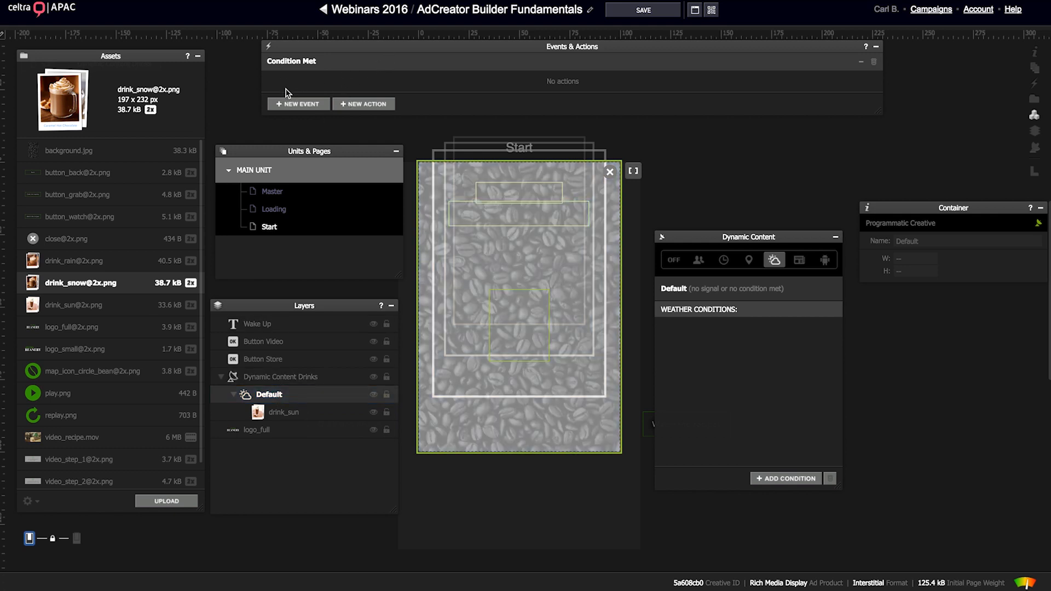
pyautogui.hotkey('ctrl', 'v')
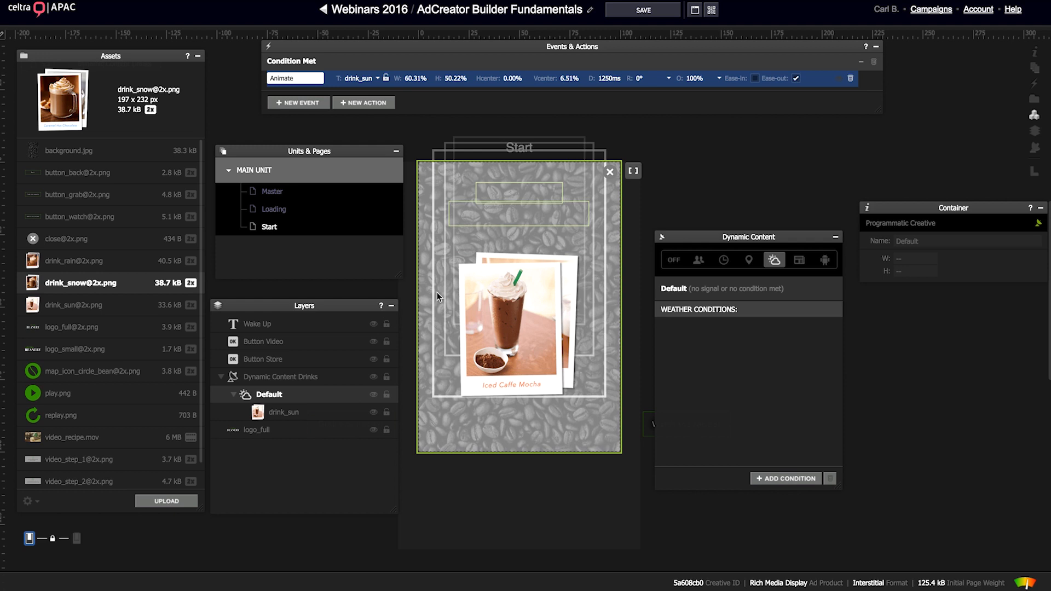
# Step: Add a weather condition with precipitation set to Sunny and check the Animate action in its Condition Met event
pyautogui.click(777, 481)
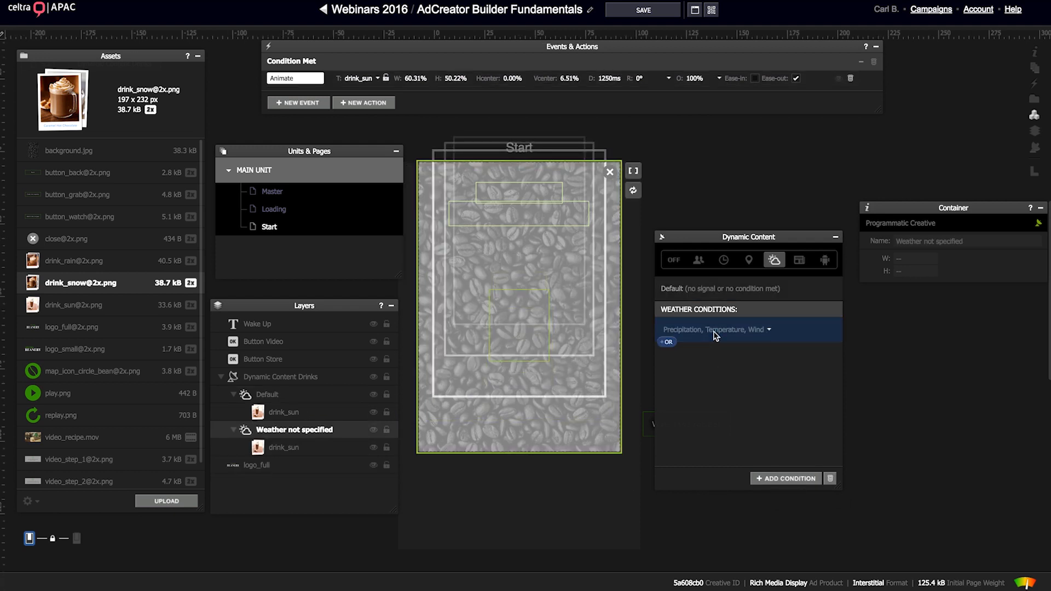
pyautogui.click(714, 334)
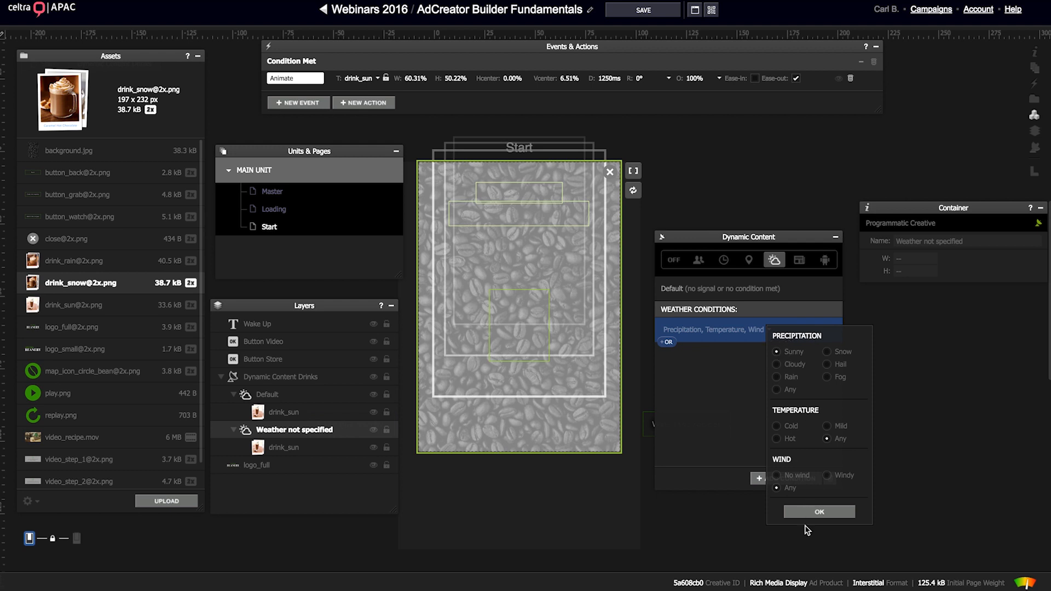
pyautogui.click(815, 514)
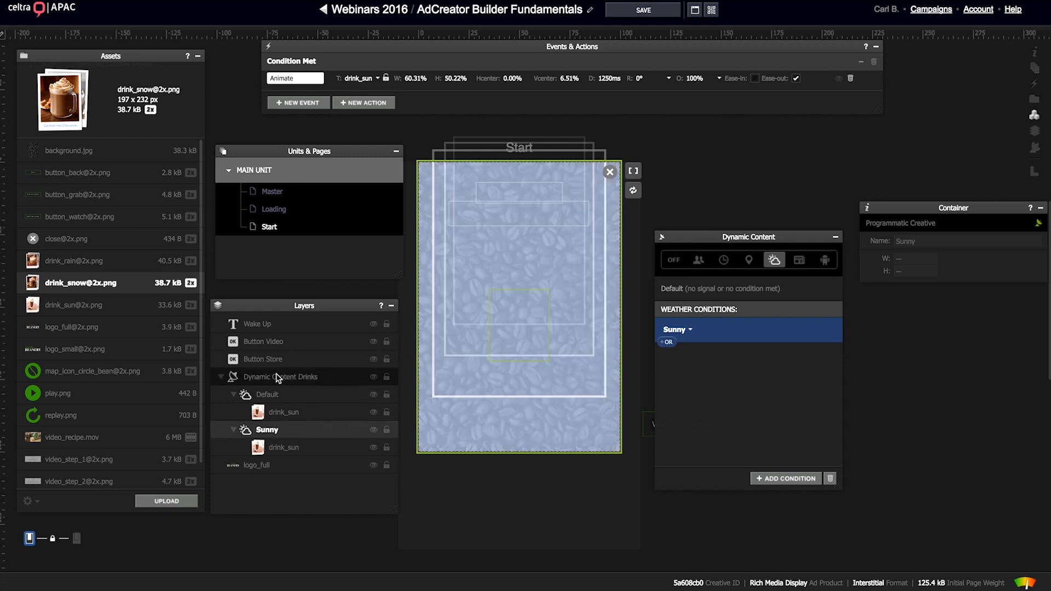
pyautogui.click(267, 430)
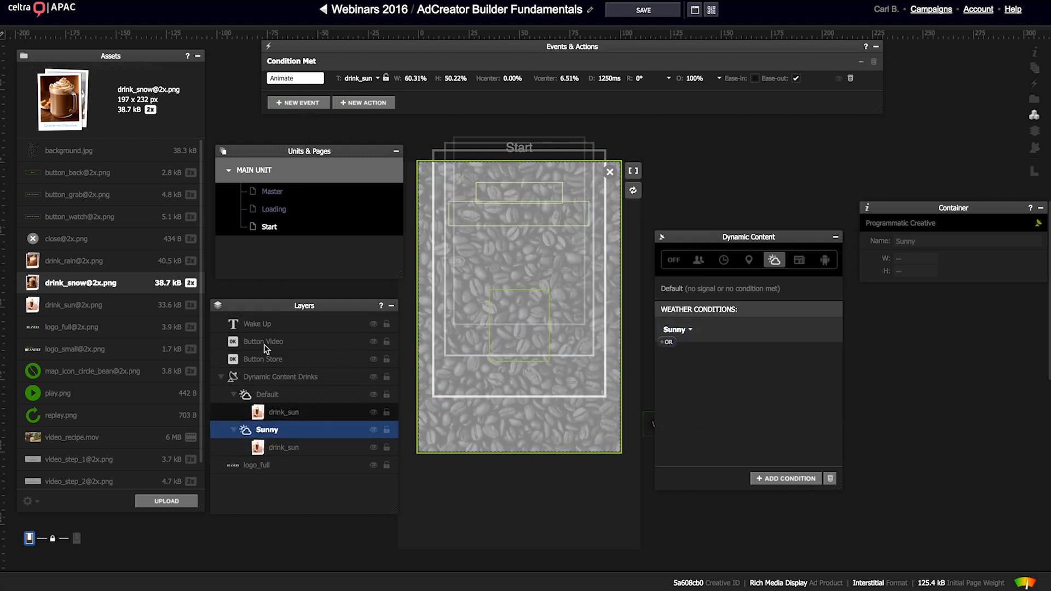
pyautogui.click(300, 87)
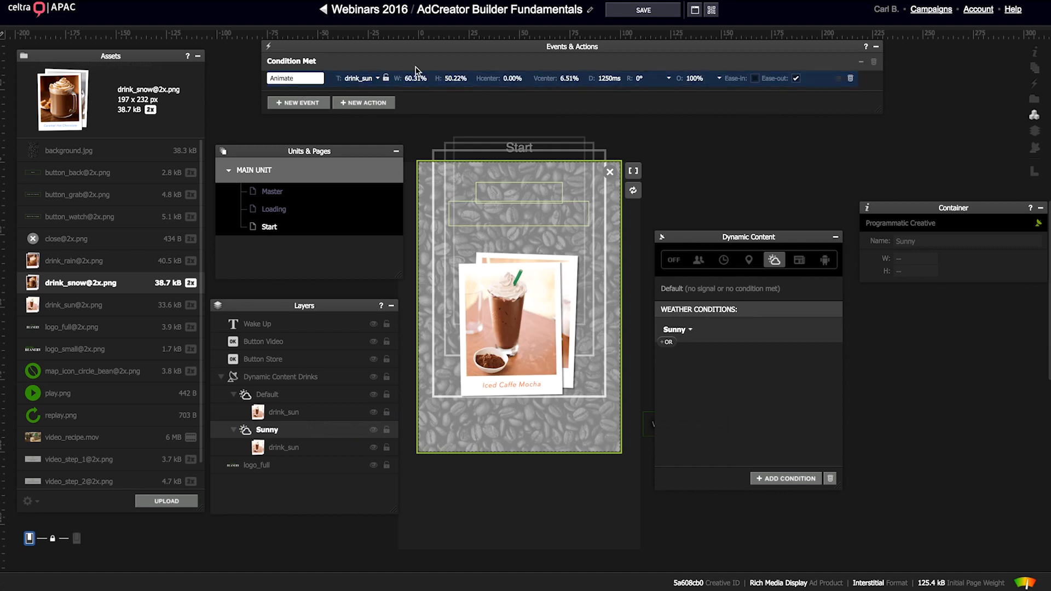
pyautogui.click(729, 422)
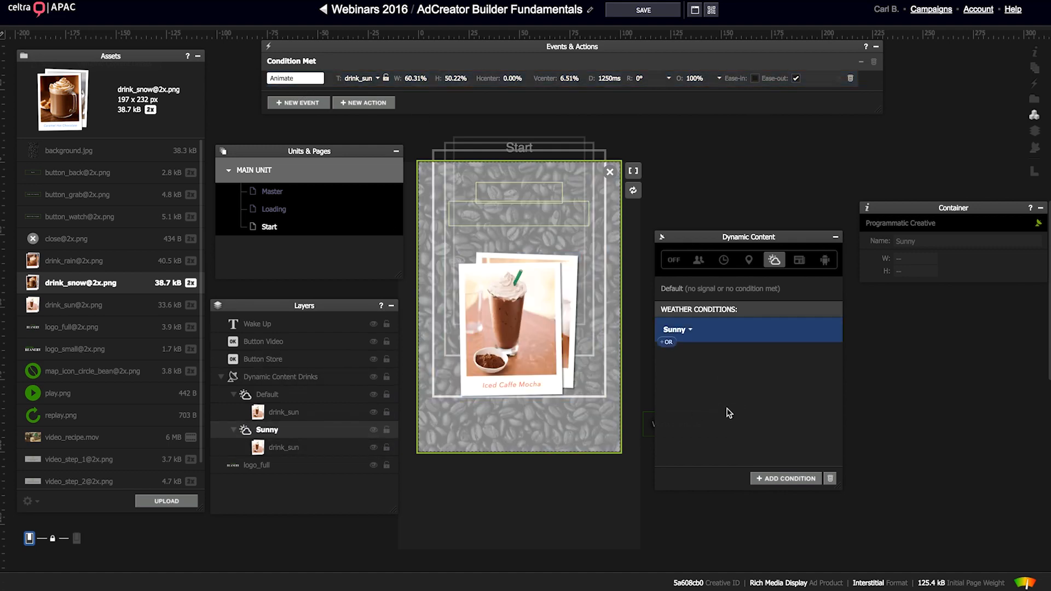
# Step: Add a weather condition with precipitation set to Rain to Dynamic Content Drinks
pyautogui.click(767, 480)
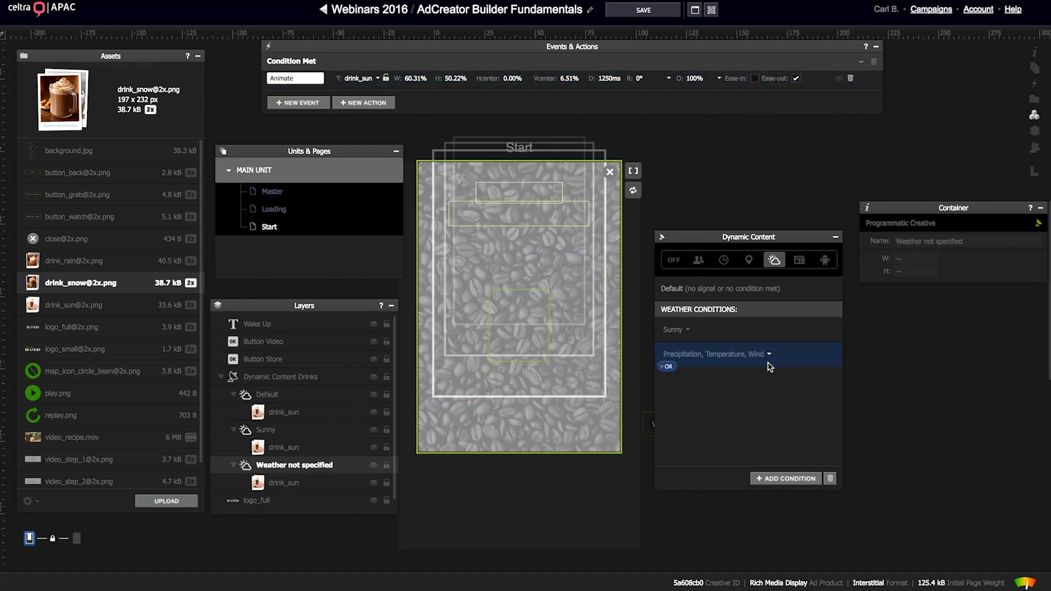
pyautogui.click(767, 360)
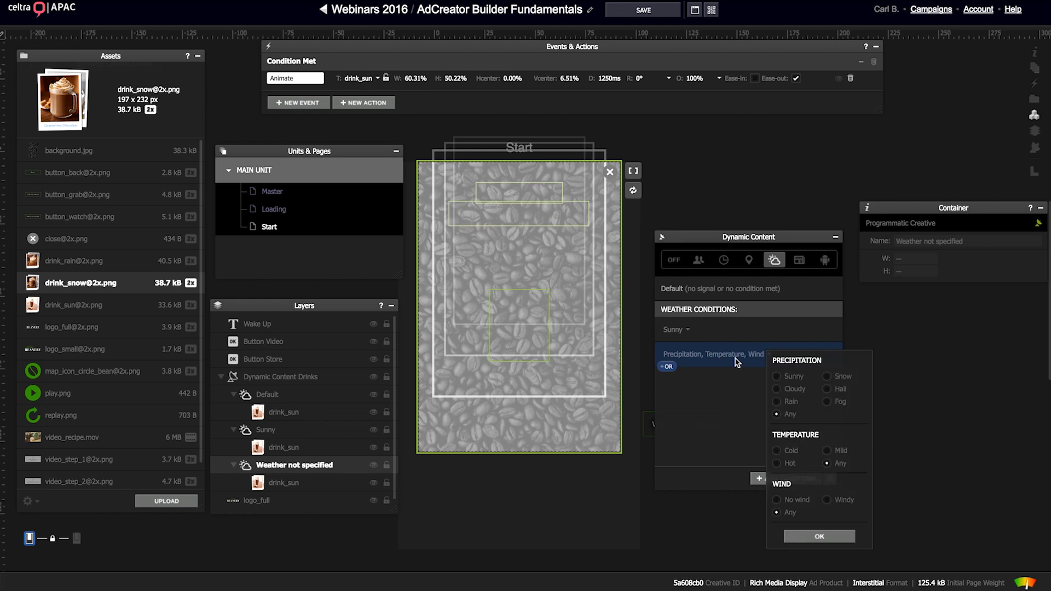
pyautogui.click(776, 402)
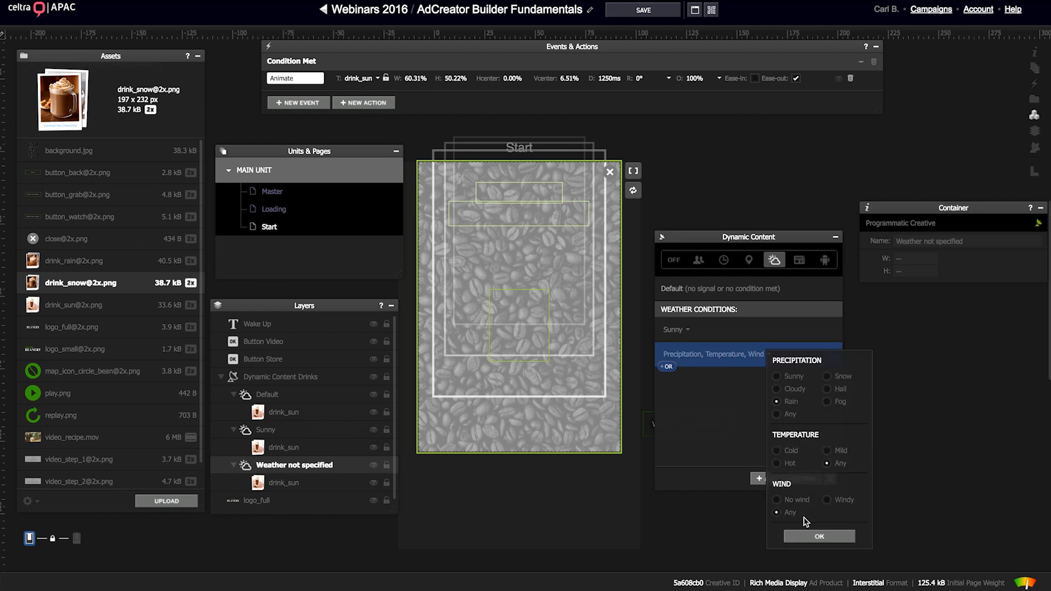
pyautogui.click(818, 537)
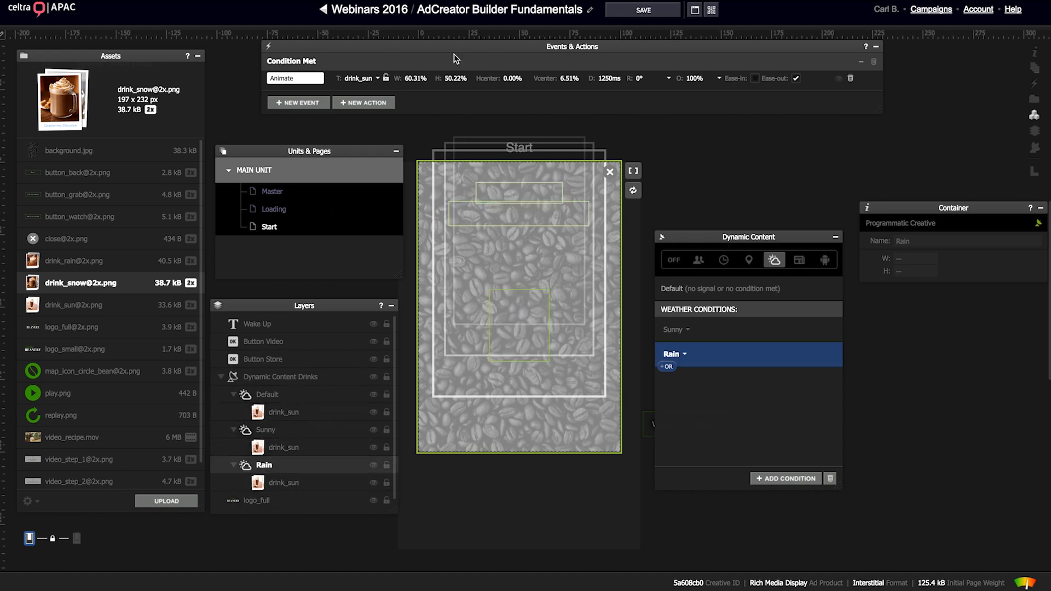
pyautogui.click(298, 483)
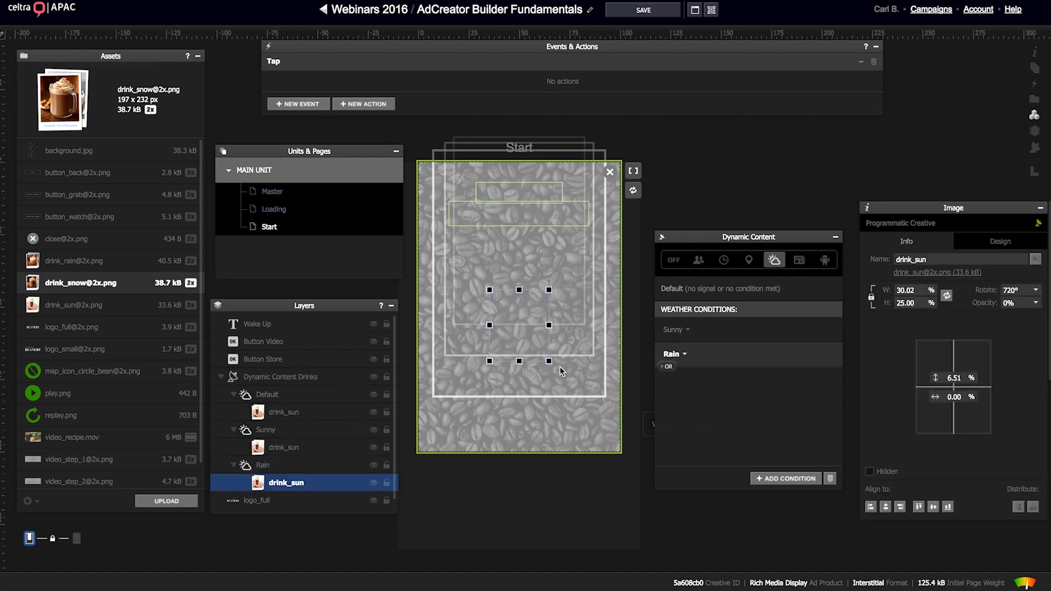
pyautogui.moveTo(949, 207); pyautogui.dragTo(896, 156)
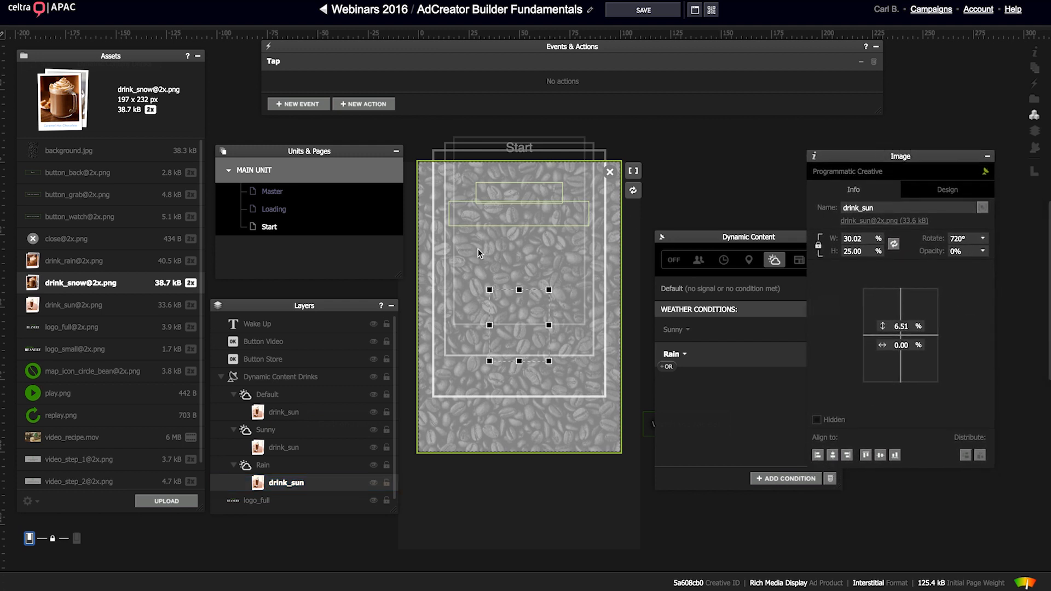
pyautogui.click(930, 192)
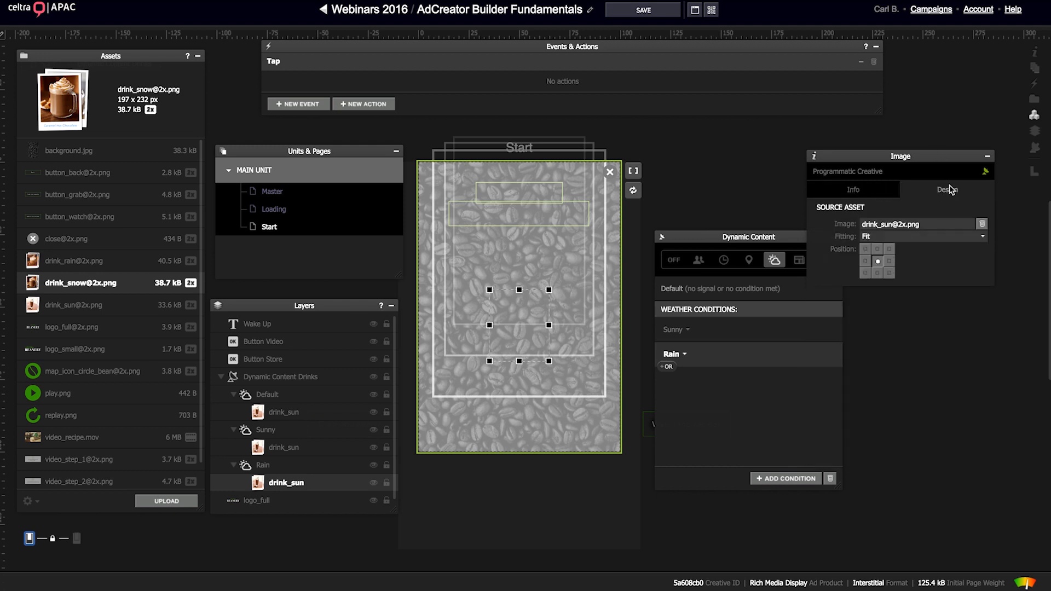
pyautogui.click(905, 226)
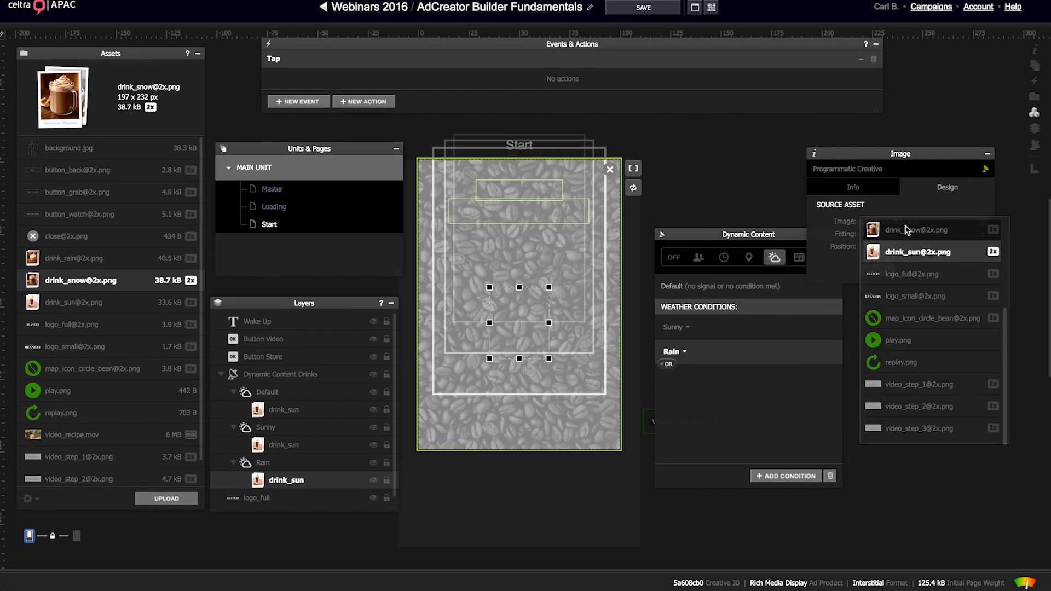
pyautogui.scroll(3, 908, 260)
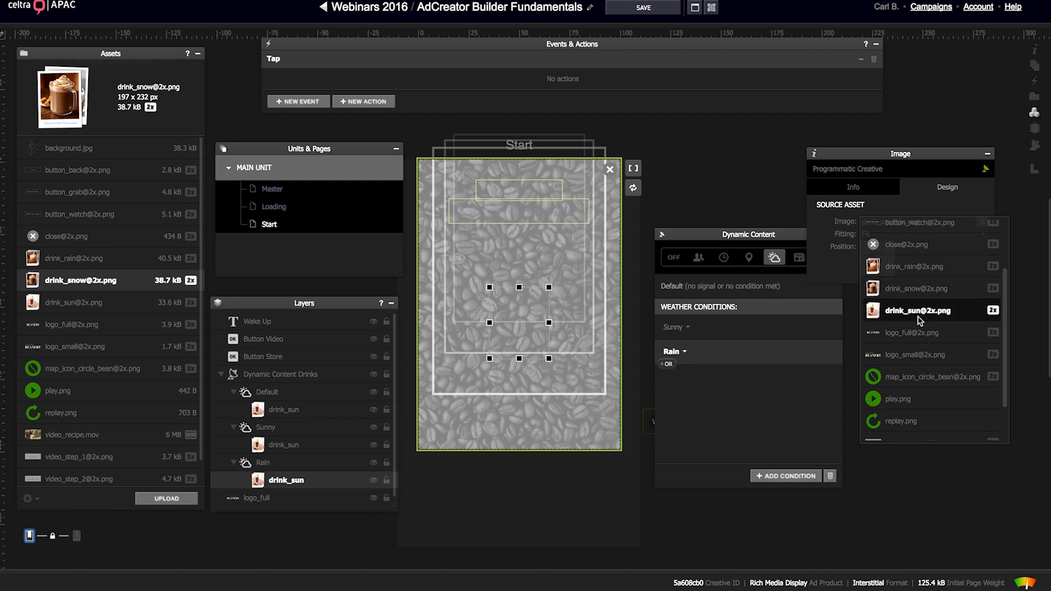
pyautogui.click(915, 266)
# Step: Rename the Rain container's image layer as drink_rain and check the Animate action in its Condition Met event
pyautogui.click(863, 196)
pyautogui.click(878, 208)
pyautogui.press('BackSpace')
pyautogui.press('BackSpace')
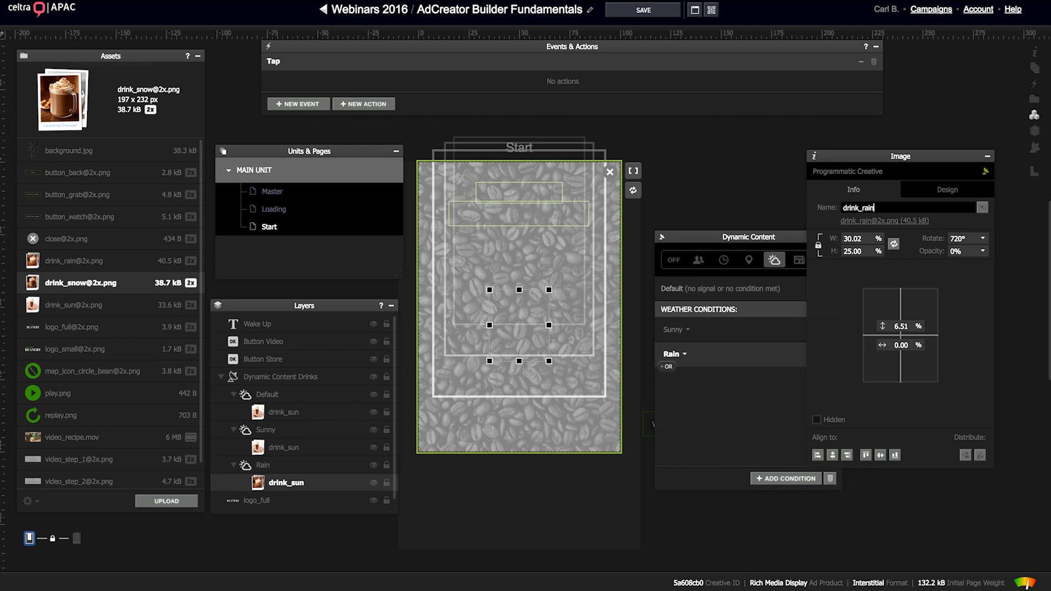
pyautogui.write('rain')
pyautogui.press('Tab')
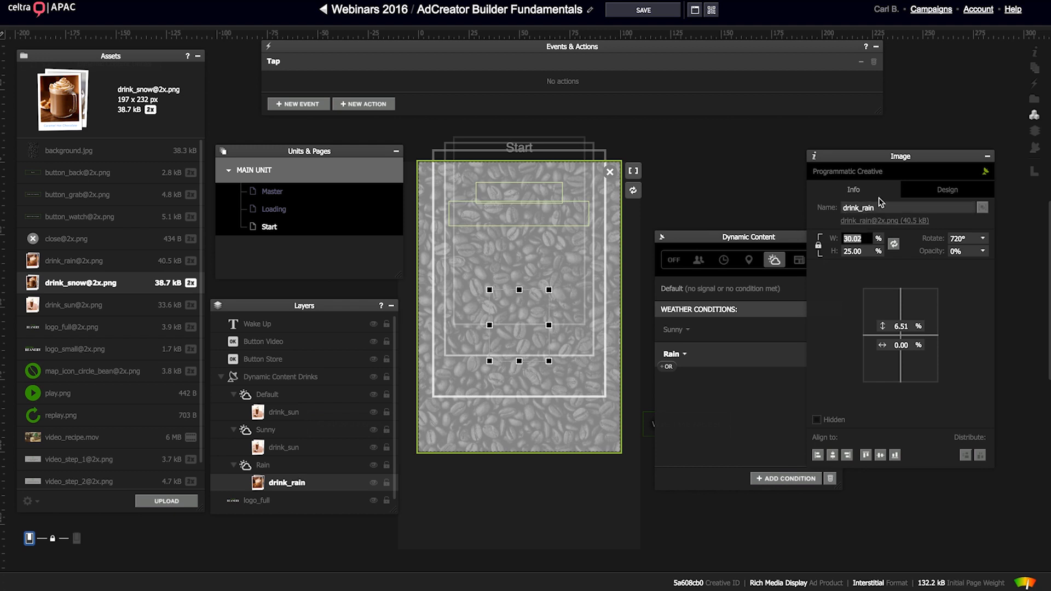
pyautogui.click(266, 466)
pyautogui.click(287, 86)
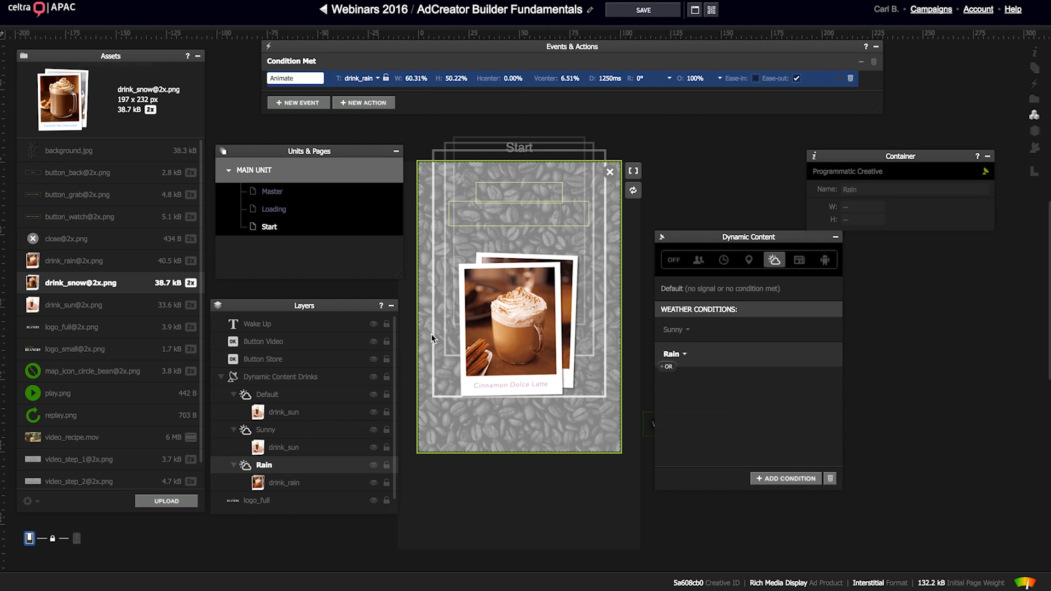
# Step: Add another weather condition with precipitation set to Snow to Dynamic Content Drinks
pyautogui.click(760, 446)
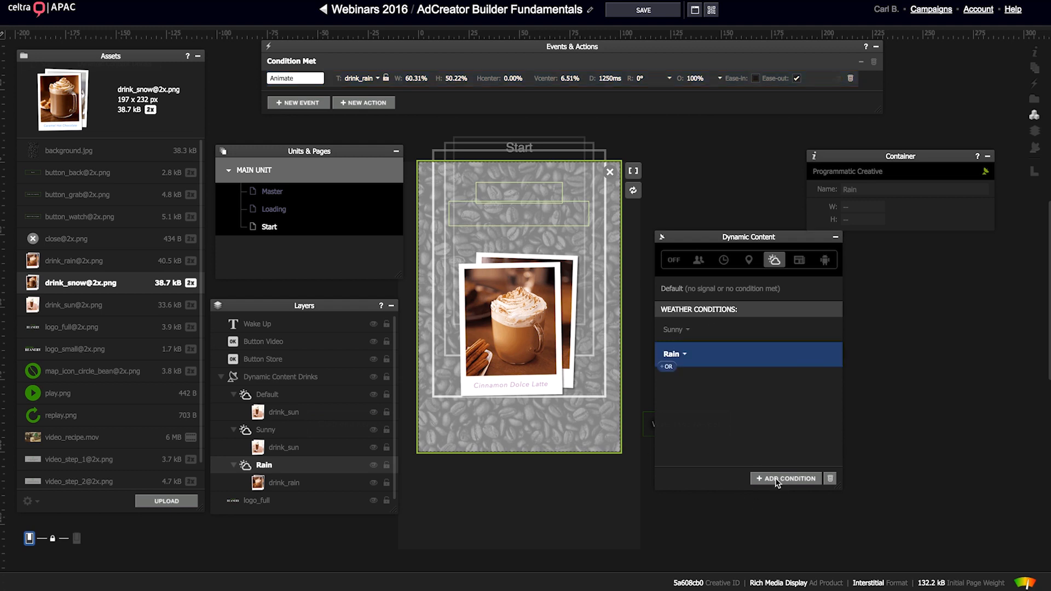
pyautogui.click(774, 476)
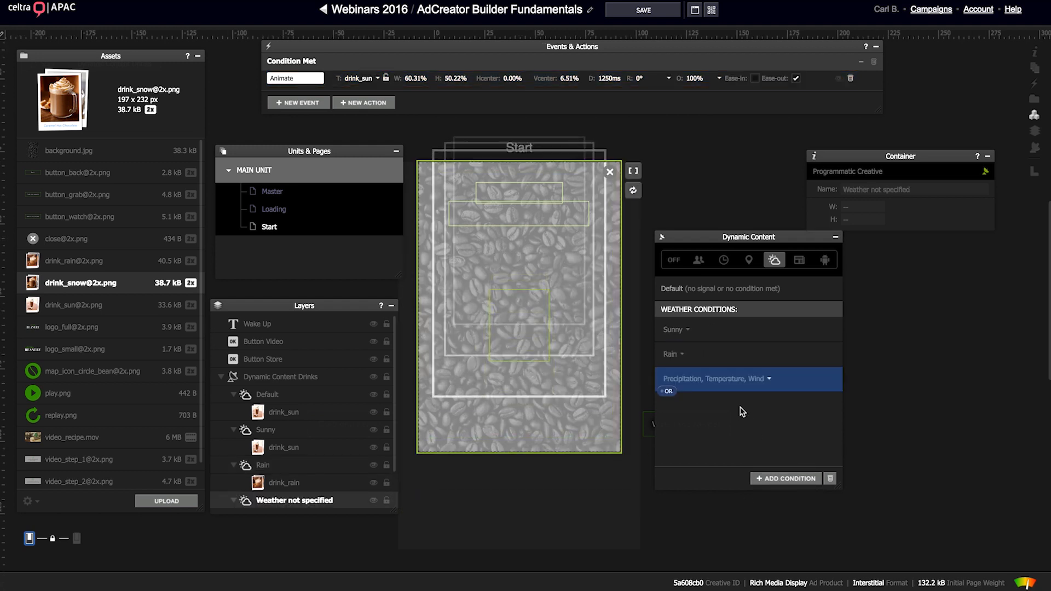
pyautogui.click(693, 383)
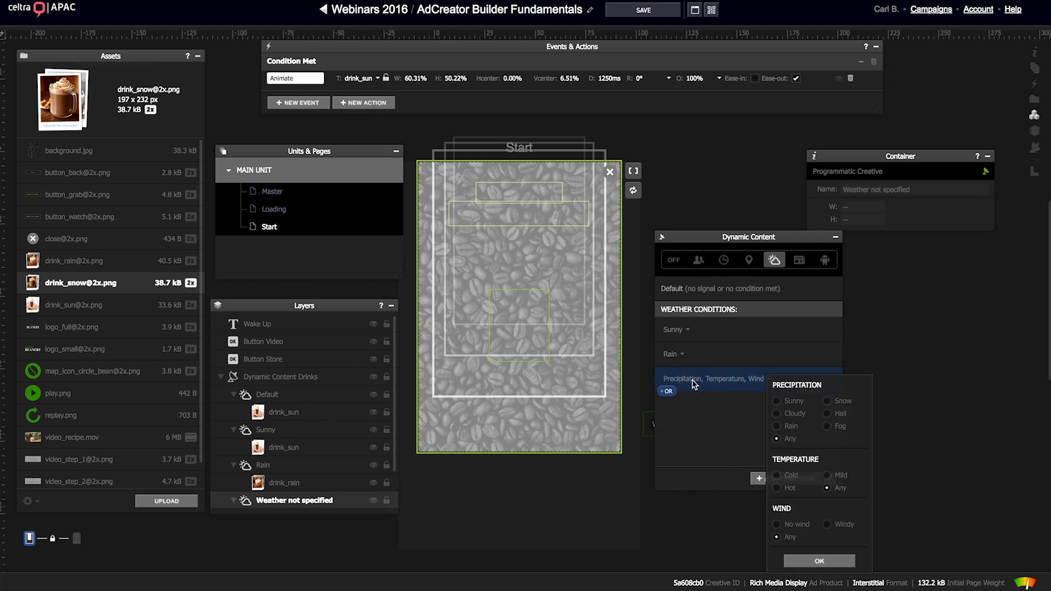
pyautogui.click(794, 559)
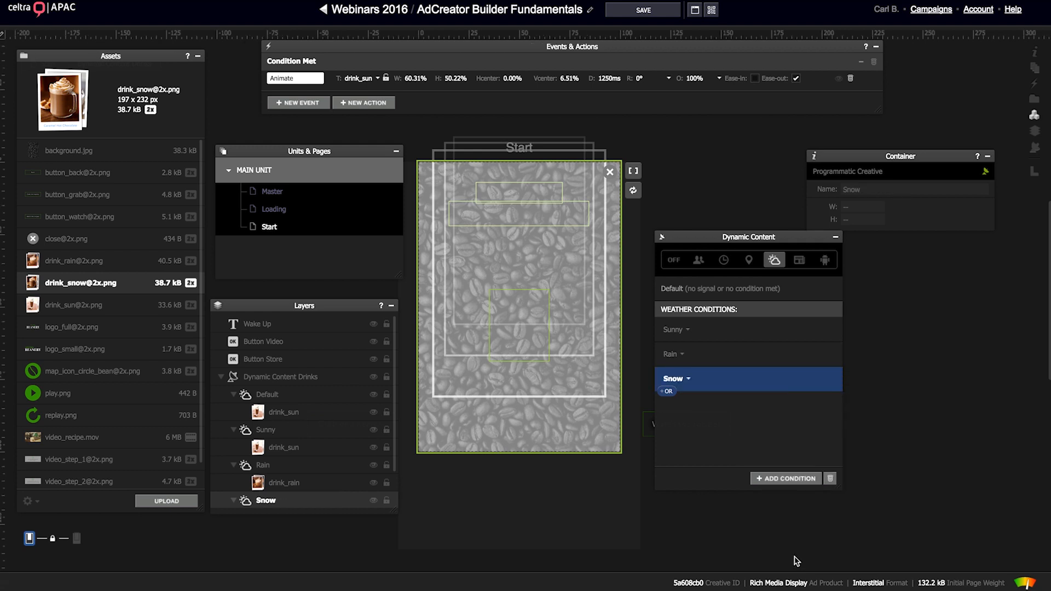
pyautogui.scroll(-2, 297, 472)
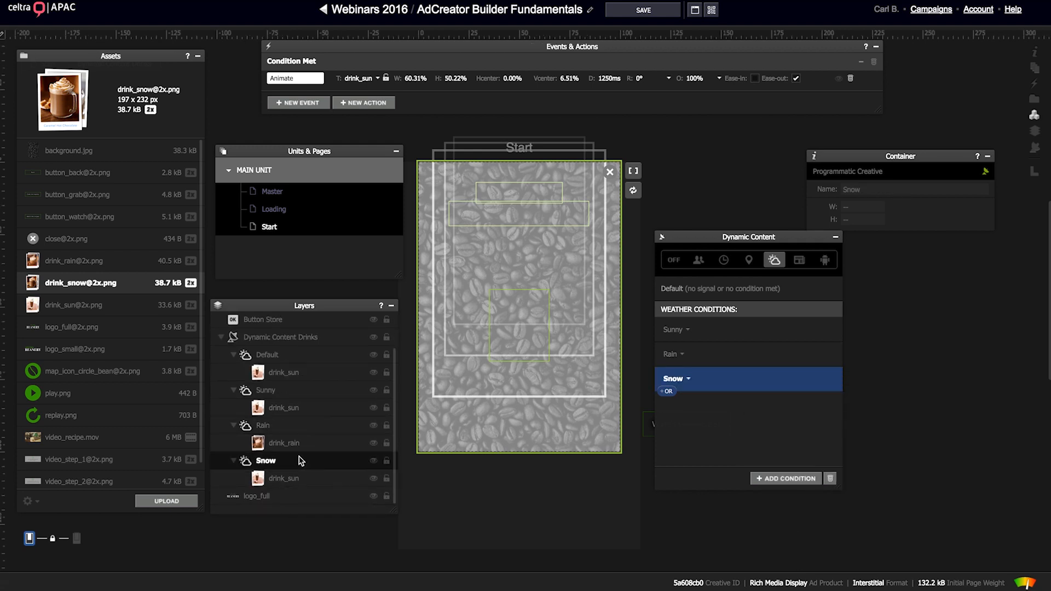
pyautogui.click(299, 479)
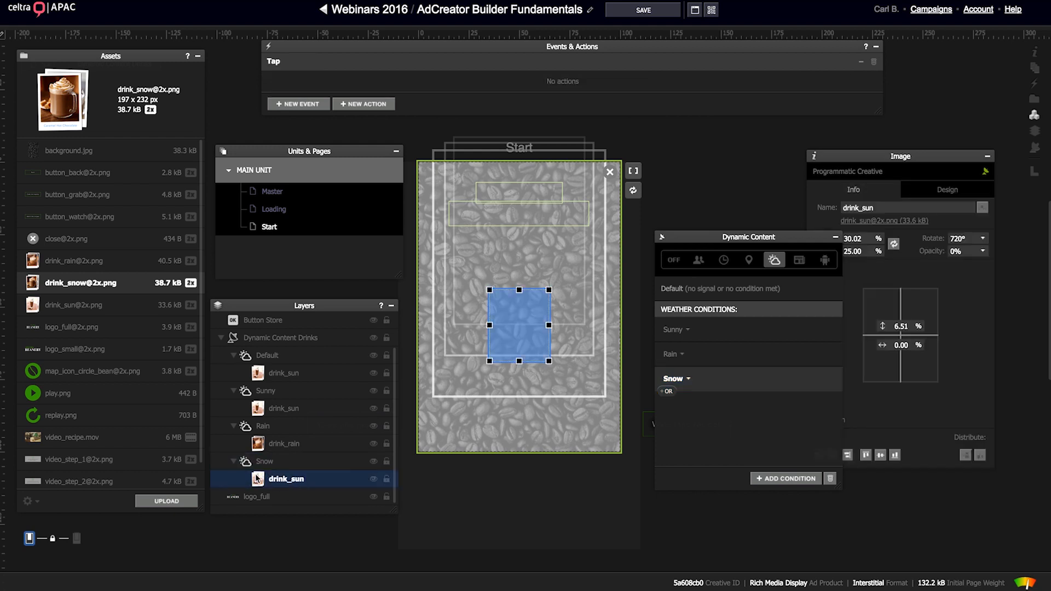
pyautogui.click(943, 192)
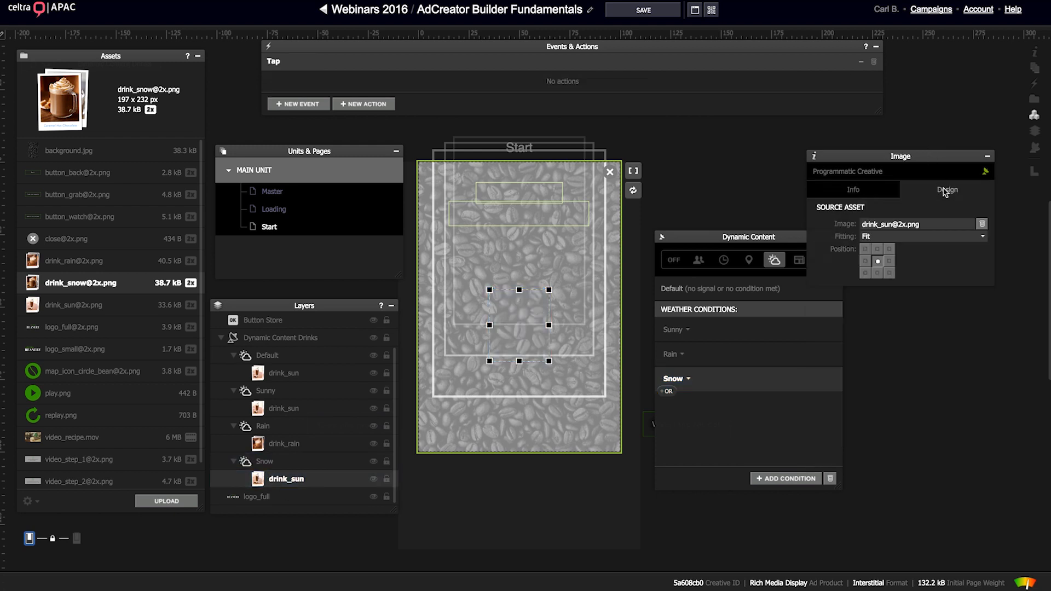
pyautogui.click(887, 225)
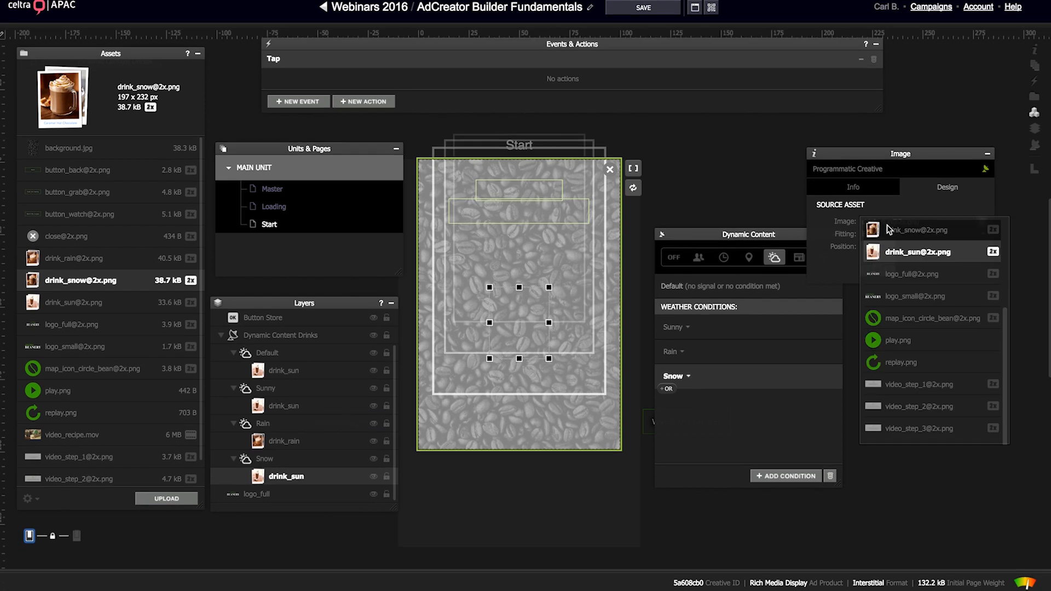
pyautogui.click(920, 236)
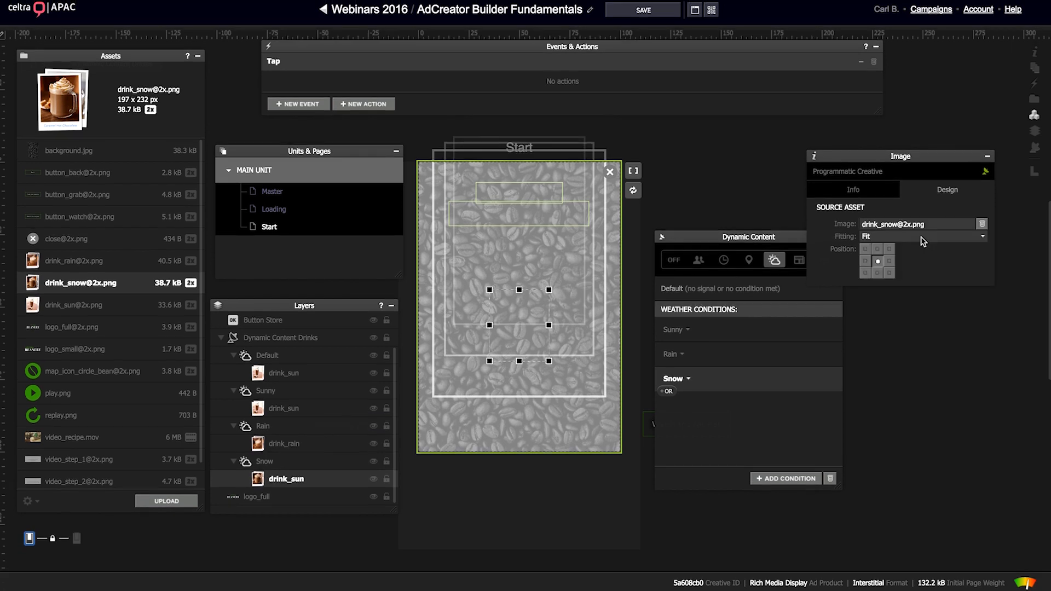
# Step: Rename the Snow container's image layer as drink_snow and check the Animate action in its Condition Met event
pyautogui.click(855, 187)
pyautogui.click(887, 211)
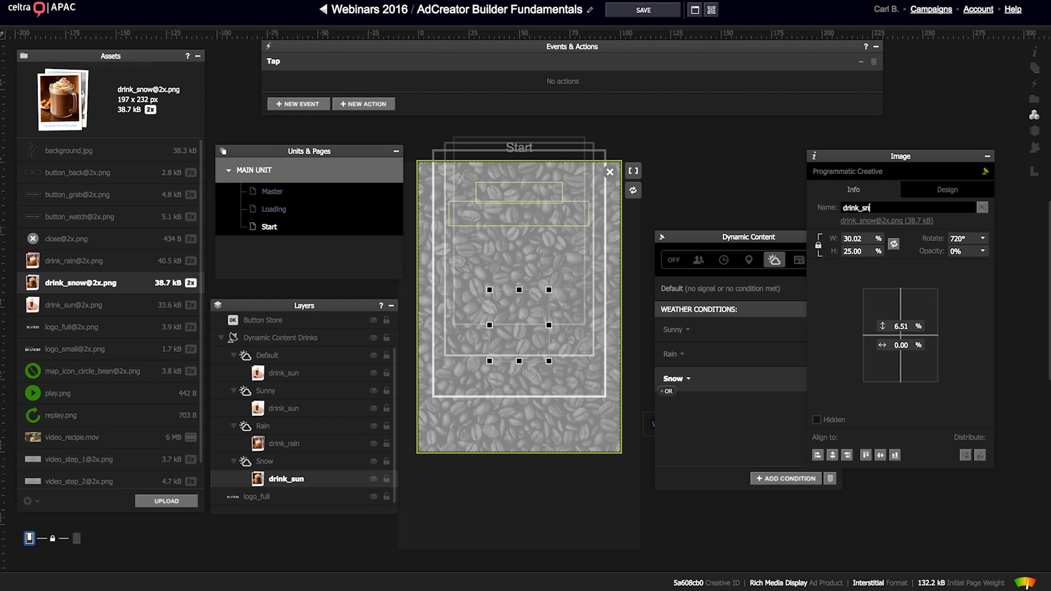
pyautogui.press('Return')
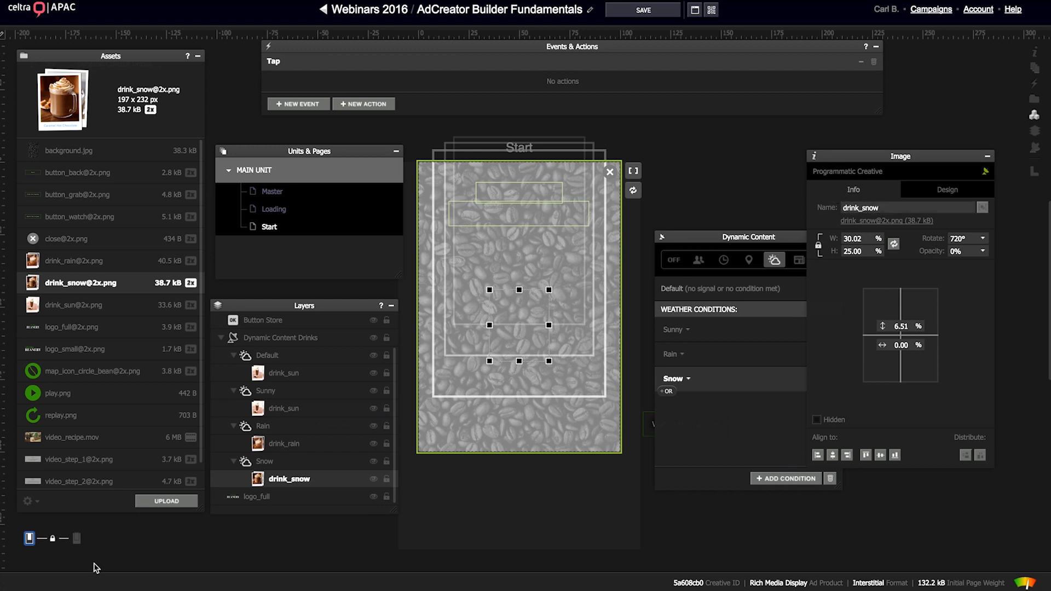
pyautogui.click(265, 460)
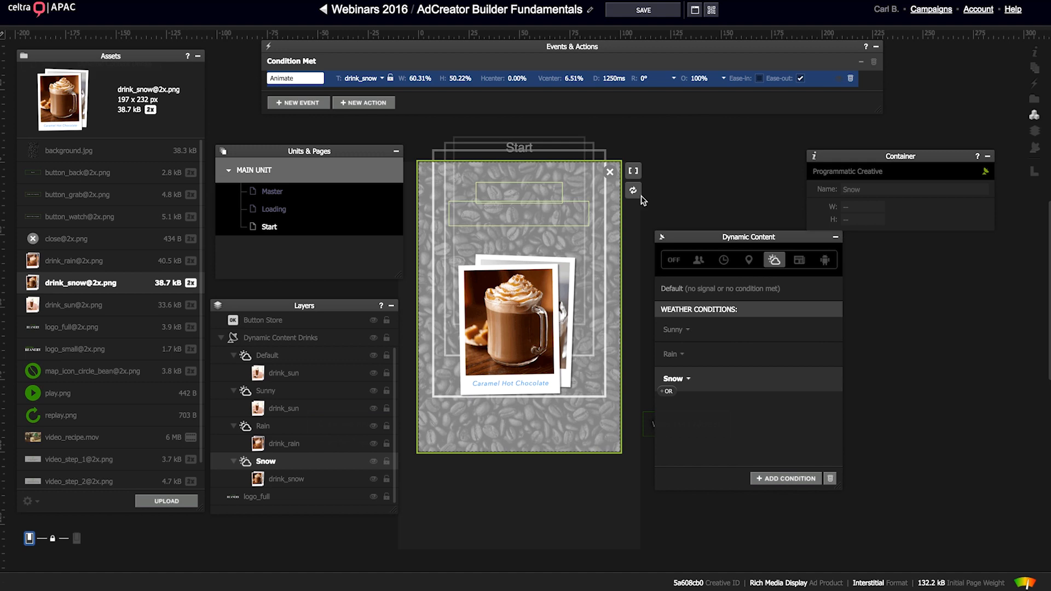
pyautogui.click(312, 339)
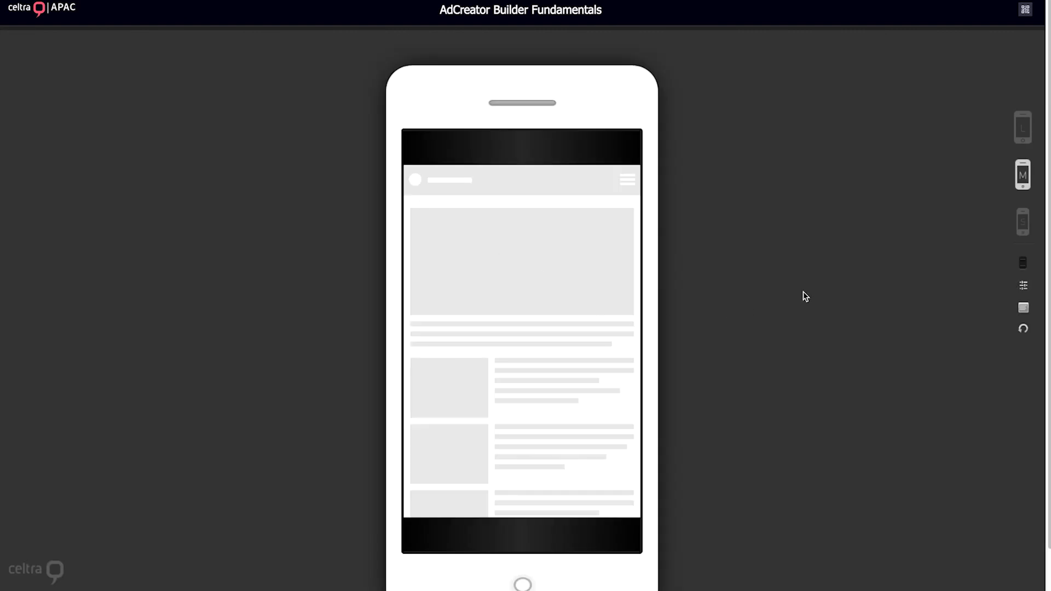
# Step: Simulate custom Sunny, Rain and Snow weather in turn in the ad preview to check the drink image for each
pyautogui.click(1022, 286)
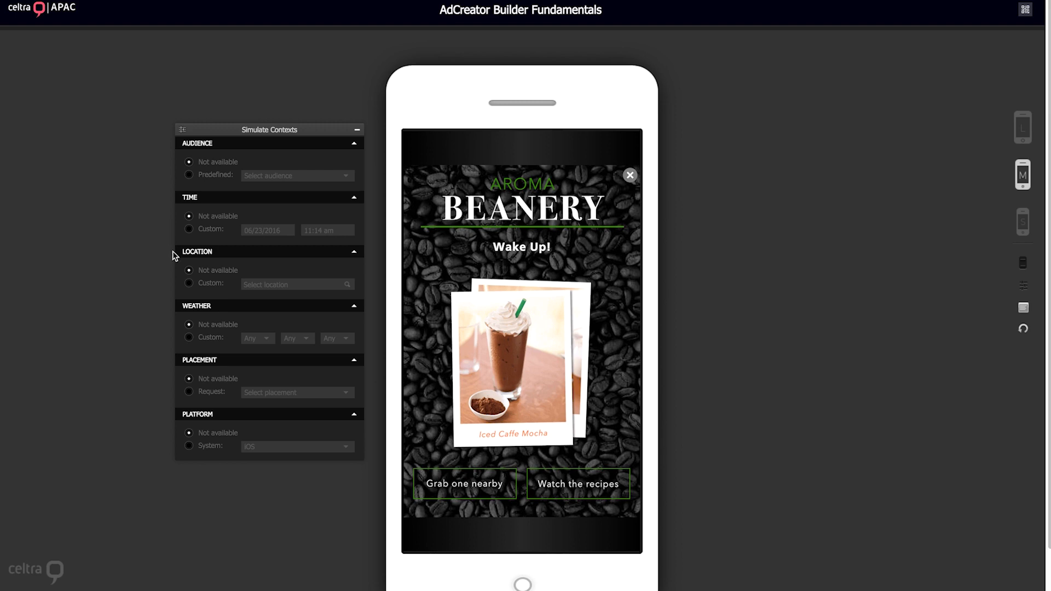
pyautogui.click(189, 338)
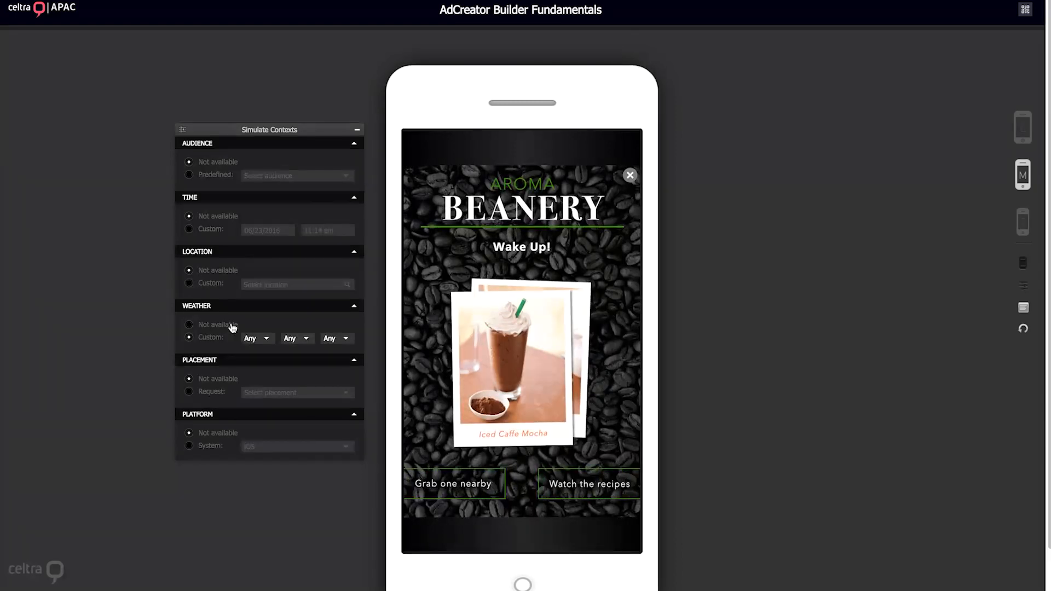
pyautogui.click(255, 340)
pyautogui.click(257, 364)
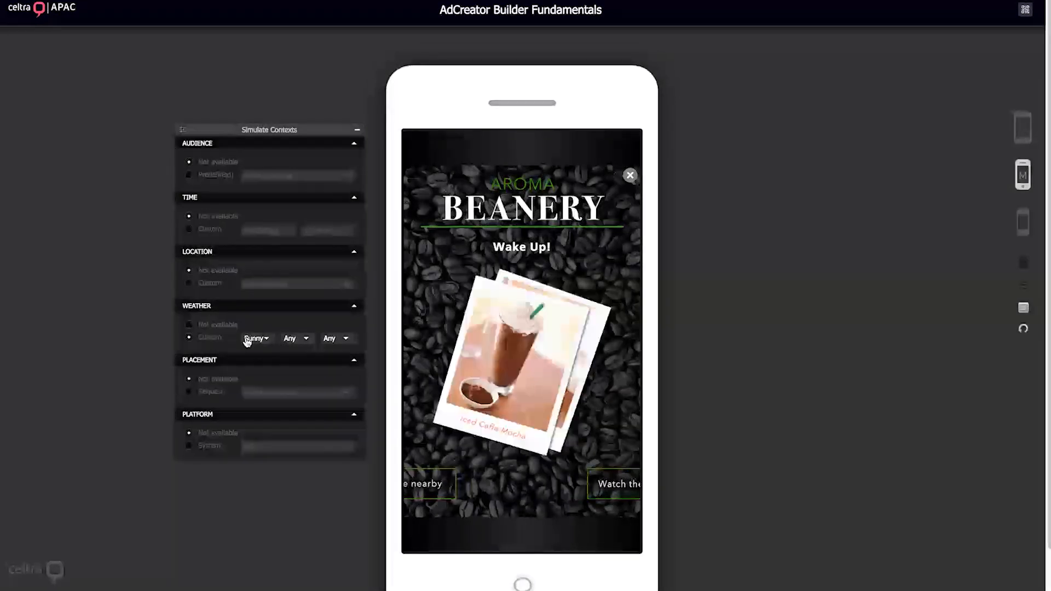
pyautogui.click(247, 340)
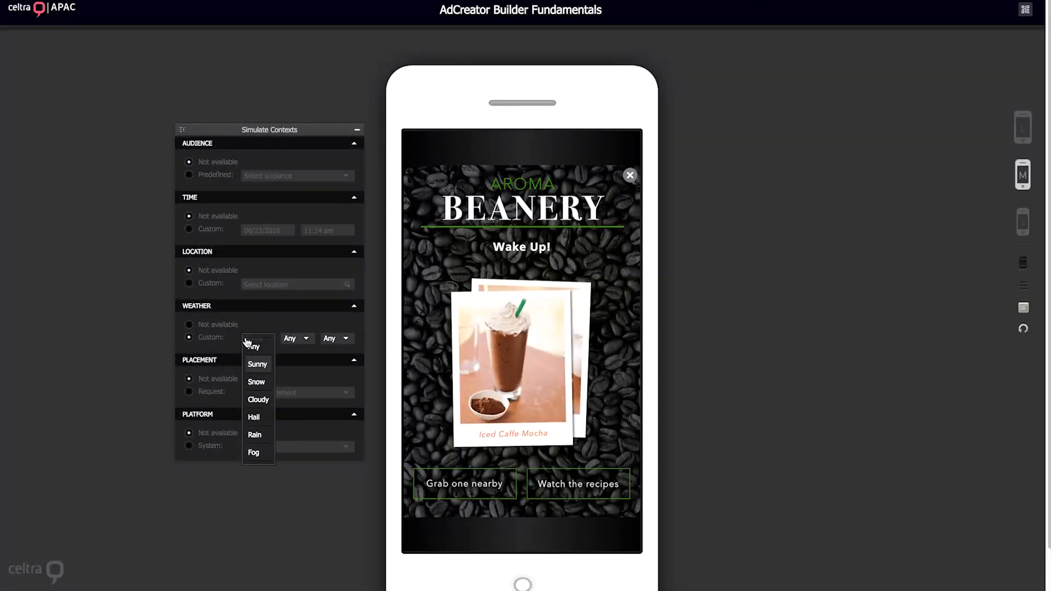
pyautogui.click(252, 435)
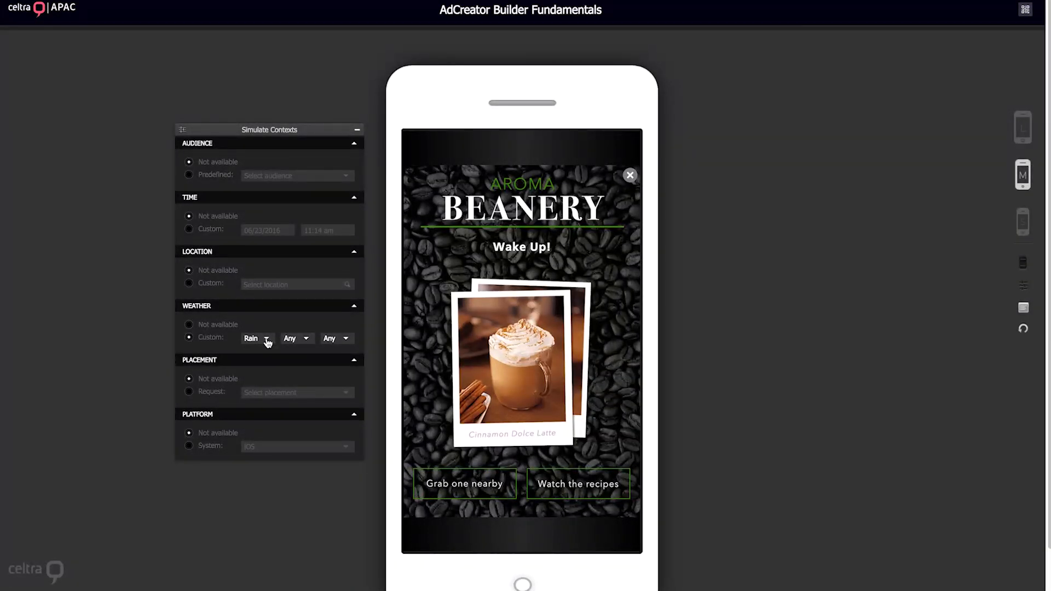
pyautogui.click(266, 339)
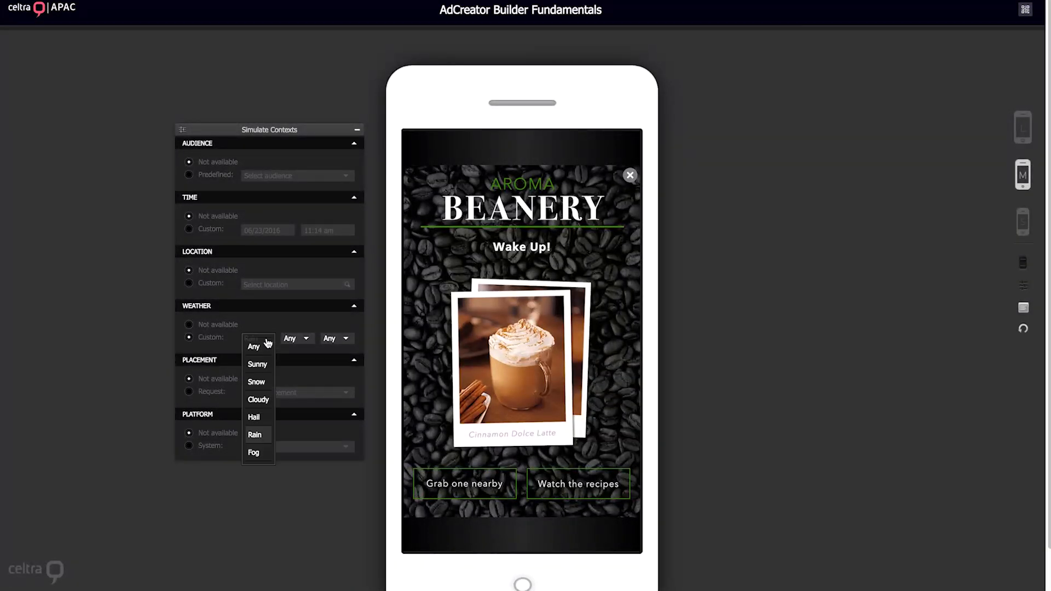
pyautogui.click(261, 382)
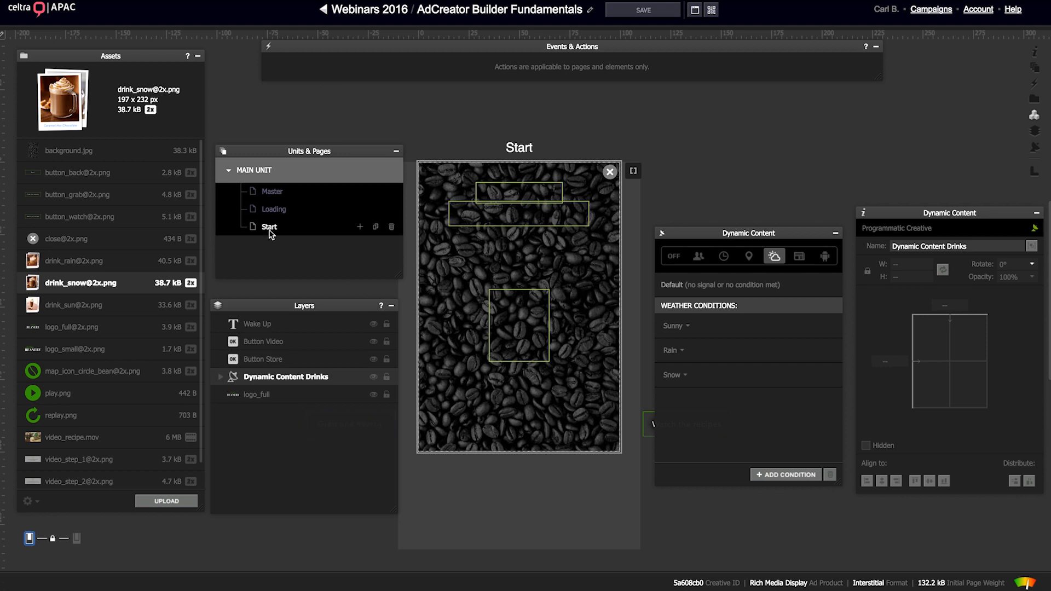
# Step: Add a new page after the Start page of the main unit and bring its page properties next to the canvas
pyautogui.click(270, 228)
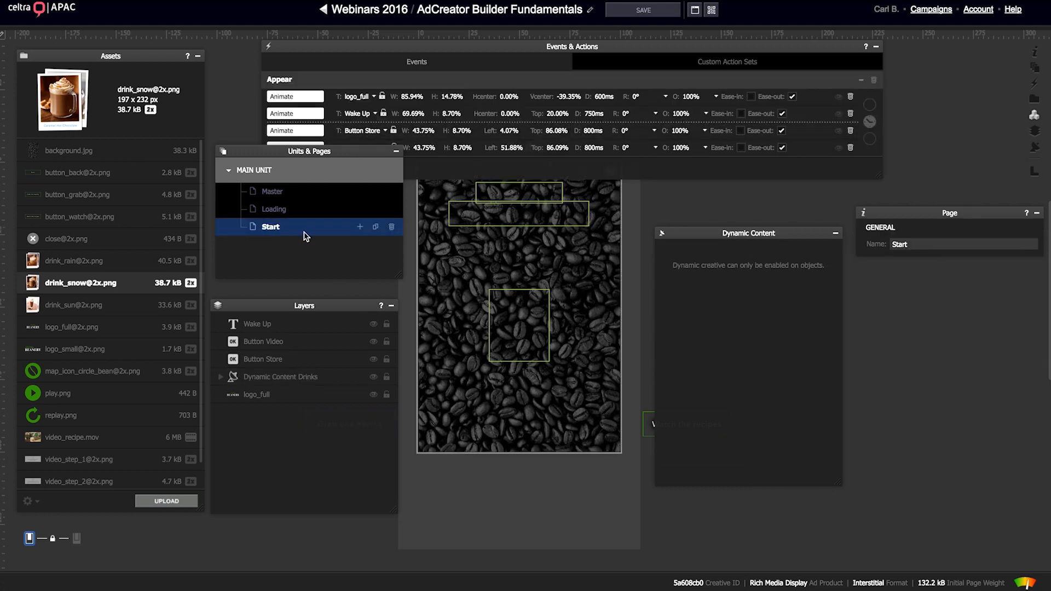
pyautogui.click(359, 226)
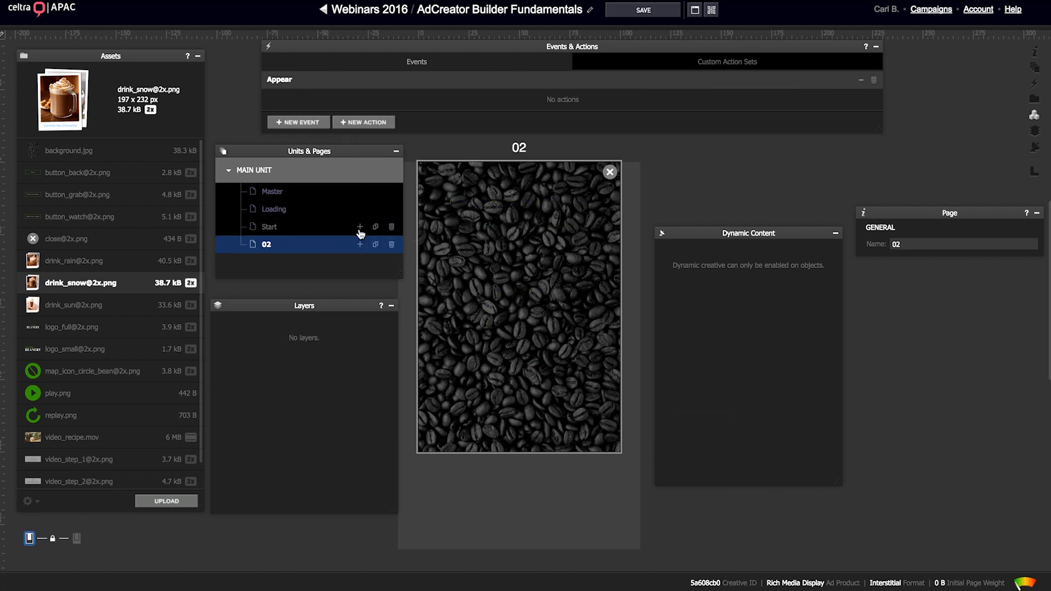
pyautogui.moveTo(928, 213); pyautogui.dragTo(736, 169)
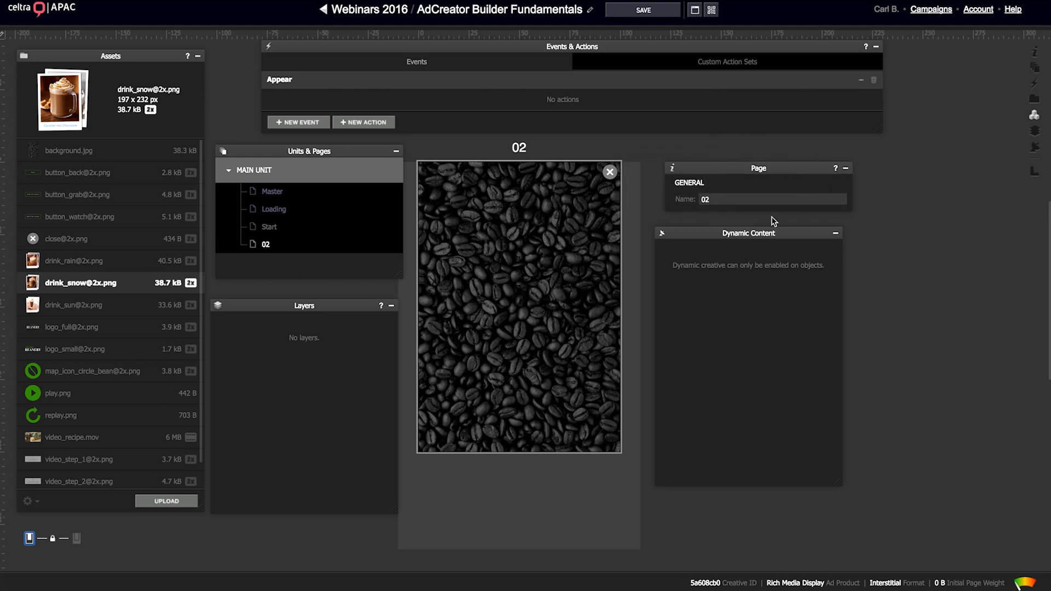
# Step: Close the dynamic content settings and rename page 02 as Stores
pyautogui.click(833, 233)
pyautogui.doubleClick(730, 197)
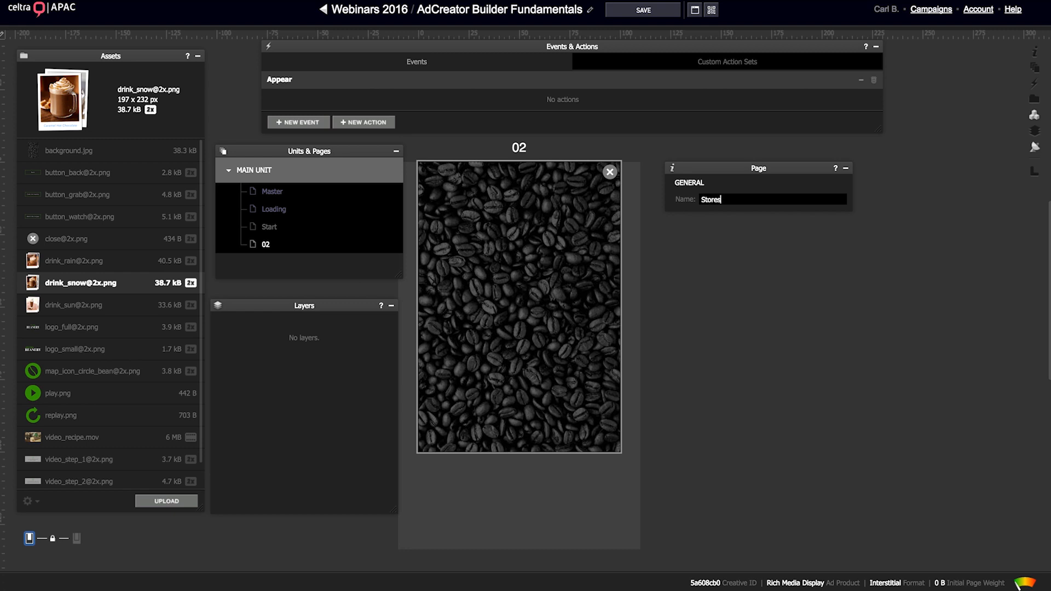
pyautogui.moveTo(723, 168); pyautogui.dragTo(738, 201)
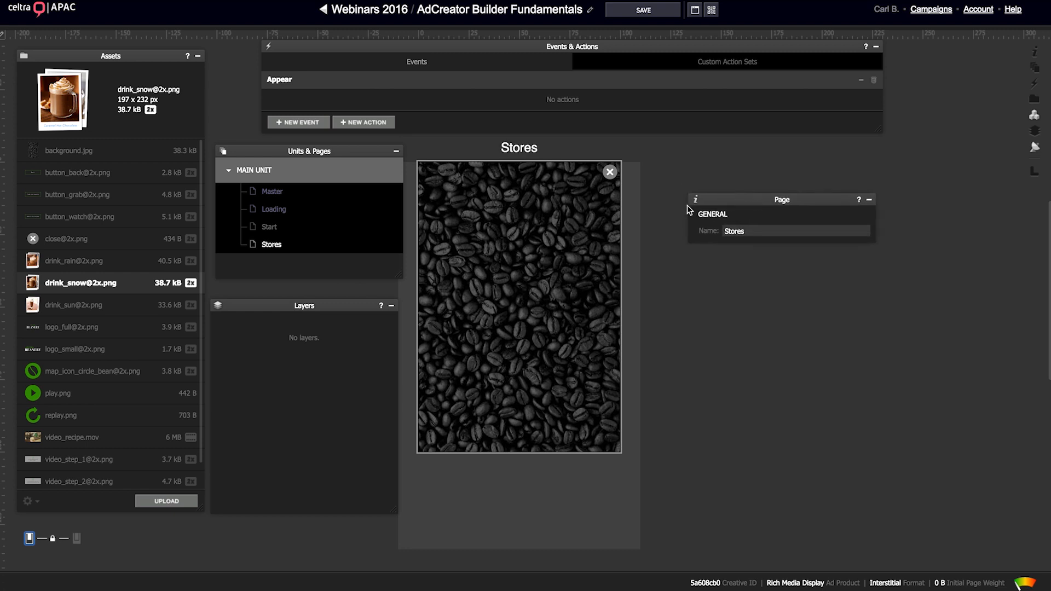
# Step: Move logo_full to the top of the Start page's layer order and copy it onto the Stores page
pyautogui.click(267, 227)
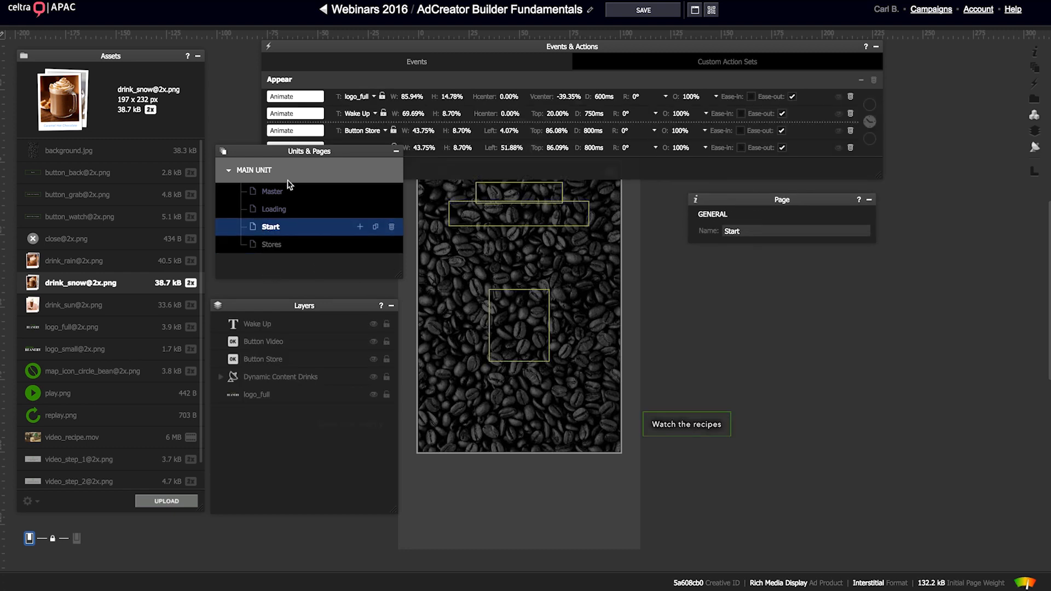
pyautogui.click(267, 390)
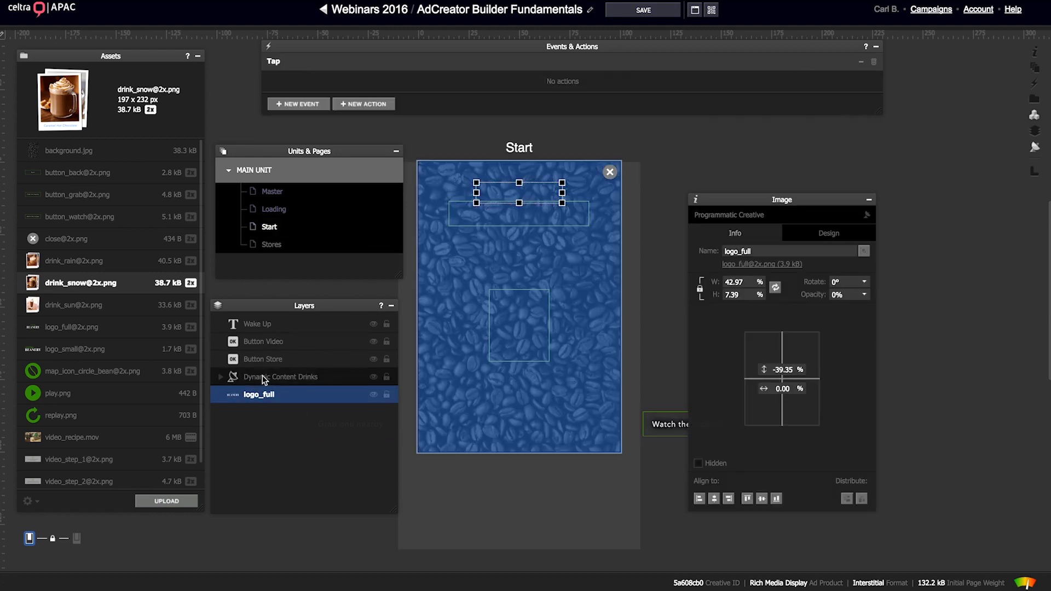
pyautogui.moveTo(256, 395); pyautogui.dragTo(247, 319)
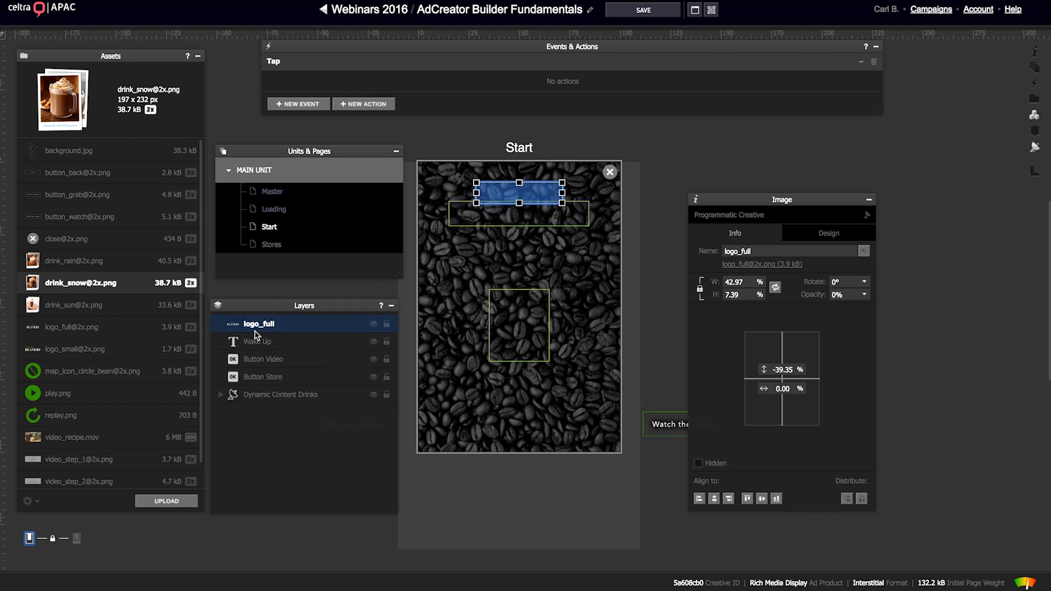
pyautogui.click(286, 244)
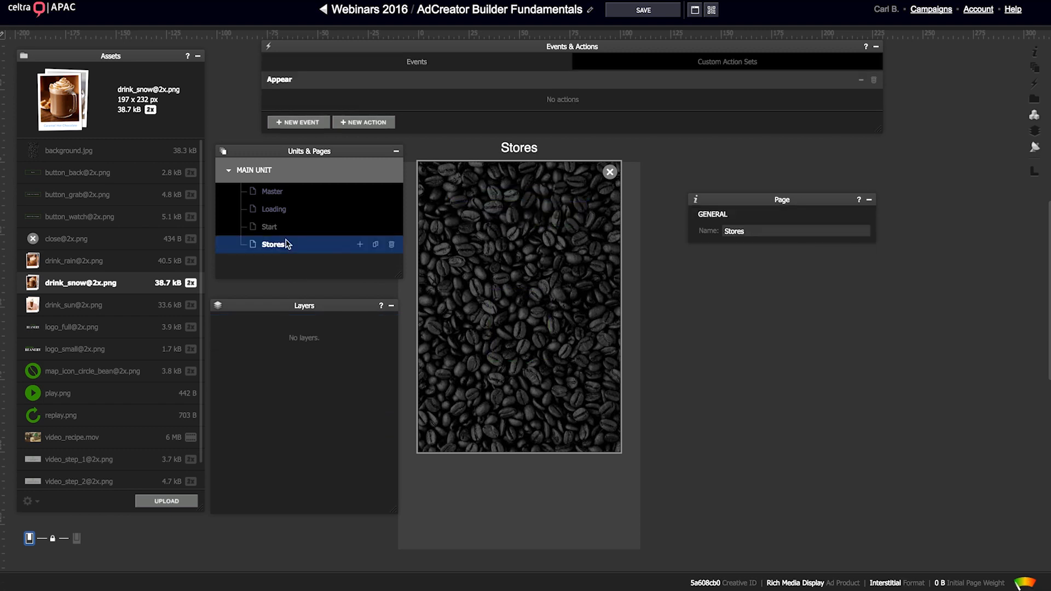
pyautogui.hotkey('ctrl', 'v')
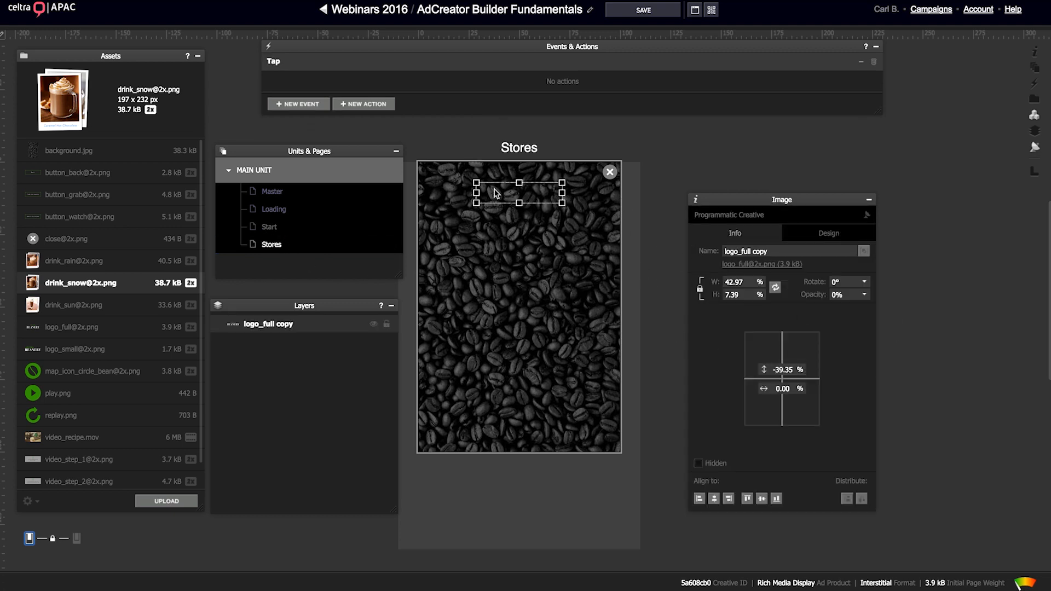
# Step: Restore the copied logo on the Stores page to its original size and set its opacity to 100%
pyautogui.moveTo(802, 198); pyautogui.dragTo(781, 162)
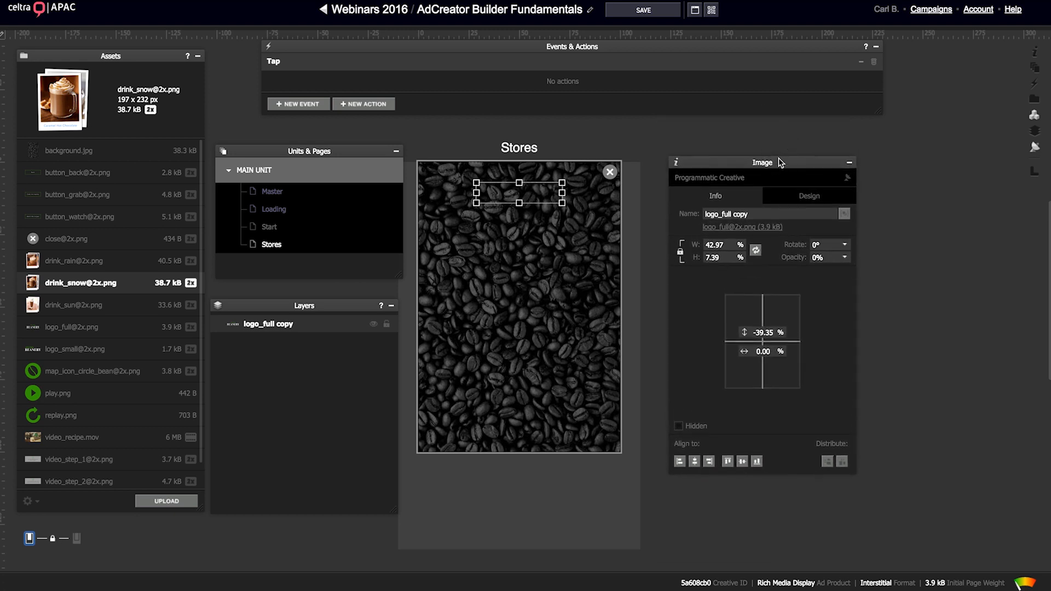
pyautogui.click(755, 250)
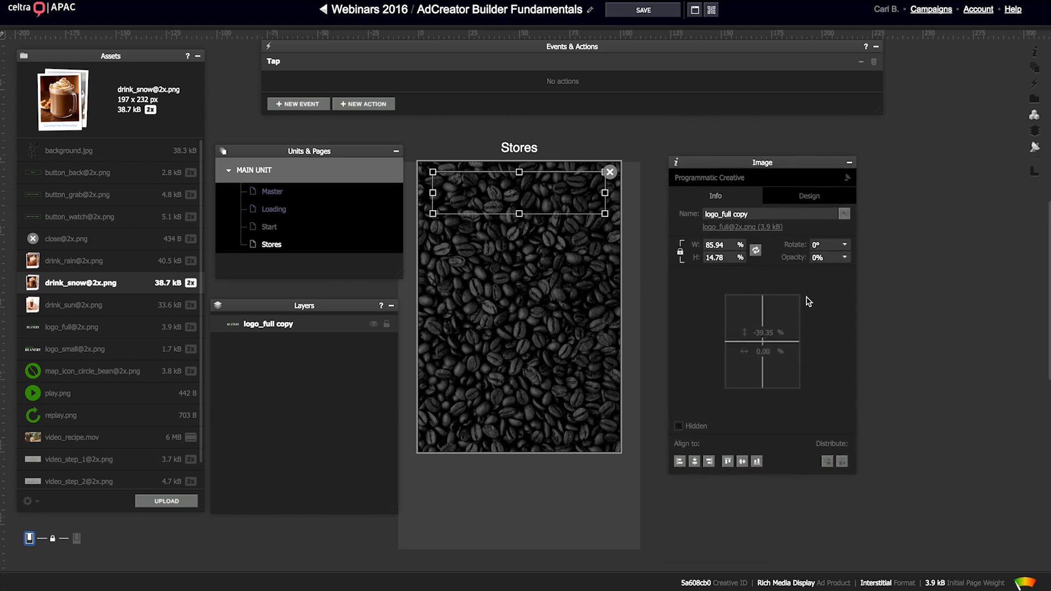
pyautogui.moveTo(843, 257); pyautogui.dragTo(802, 80)
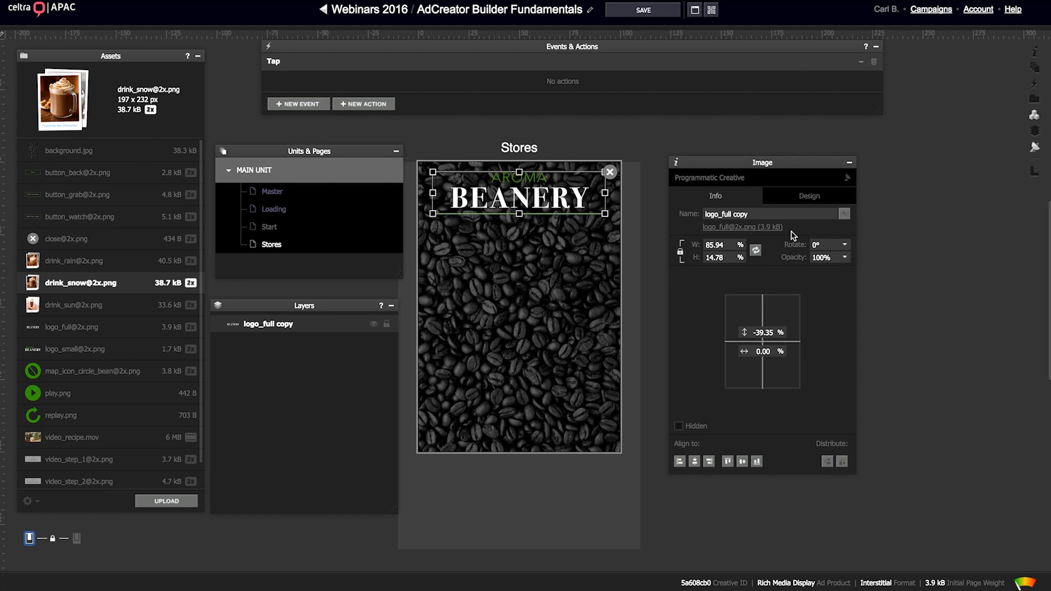
# Step: Add a Locator component centred below the logo on the Stores page and name it Locator Stores
pyautogui.click(1033, 115)
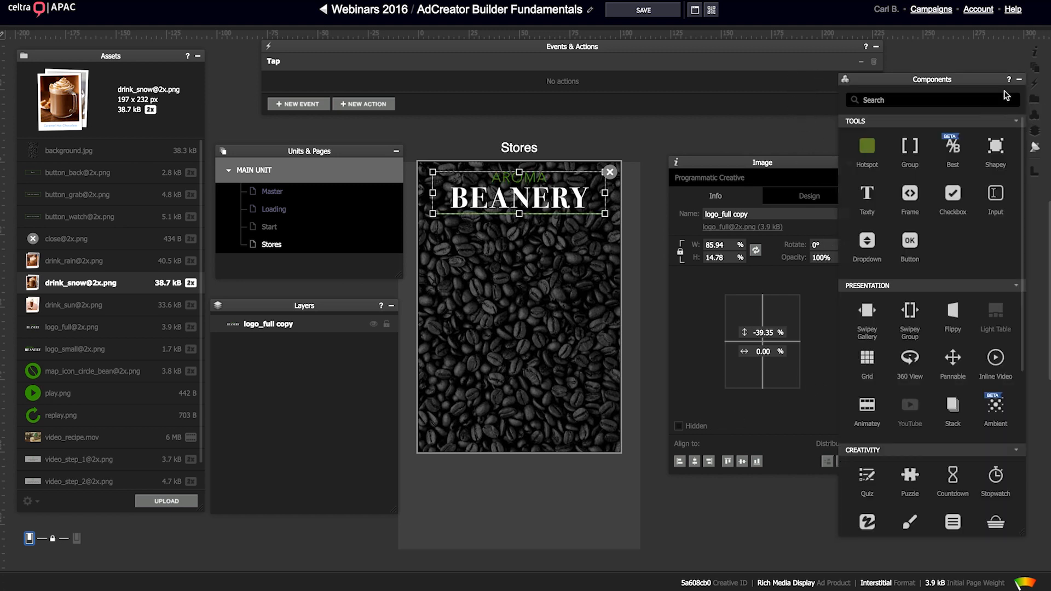
pyautogui.moveTo(934, 82); pyautogui.dragTo(935, 80)
pyautogui.scroll(-8, 887, 295)
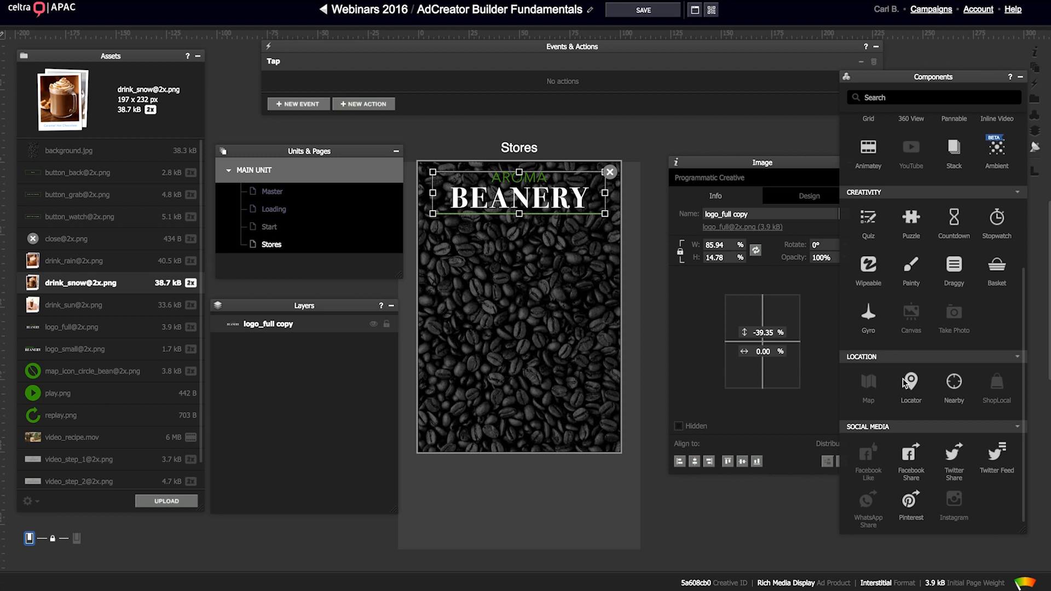
pyautogui.moveTo(911, 382); pyautogui.dragTo(484, 277)
pyautogui.moveTo(528, 324); pyautogui.dragTo(483, 286)
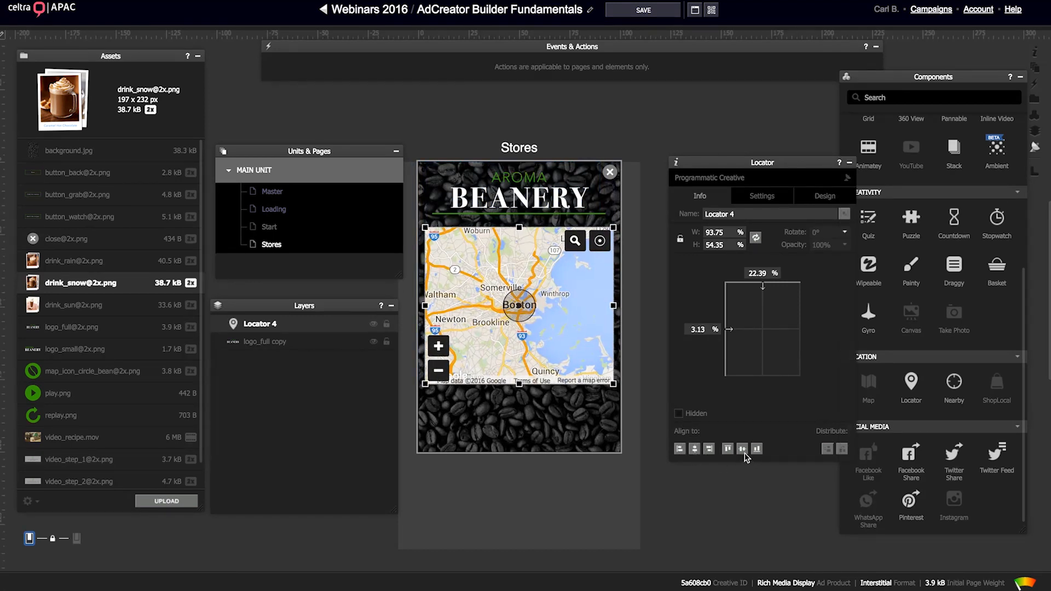
pyautogui.click(762, 215)
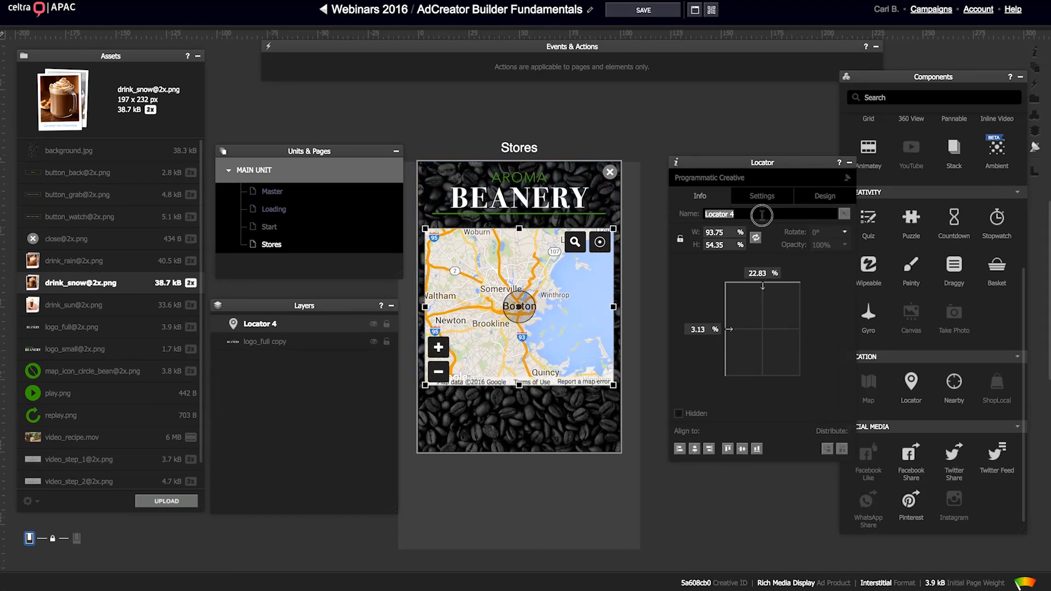
pyautogui.write('Stores')
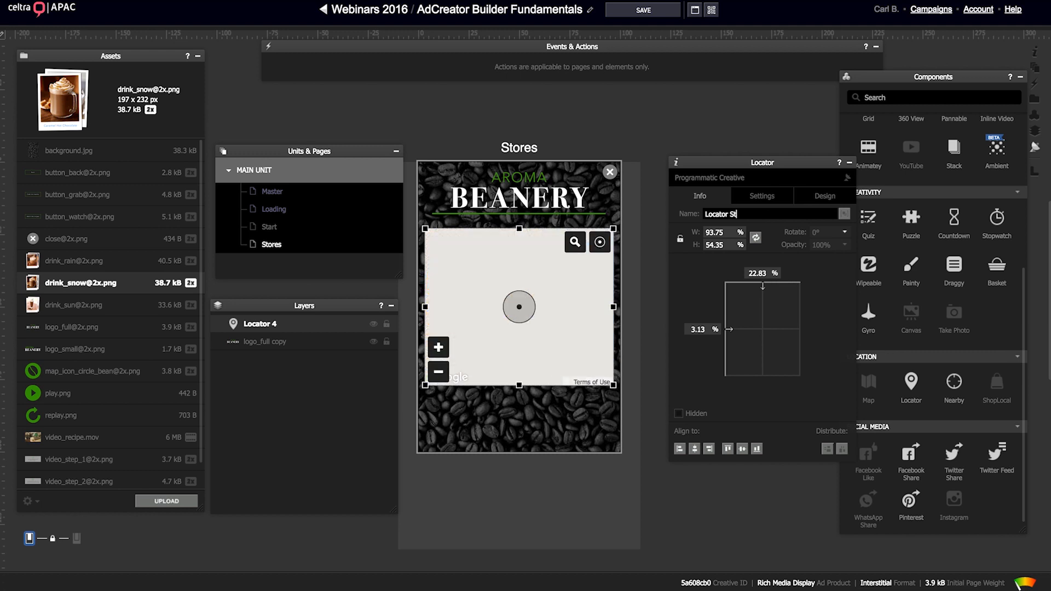
# Step: Import 1_locations-sample.xls from the locator data folder as the Locator's locations source
pyautogui.click(776, 201)
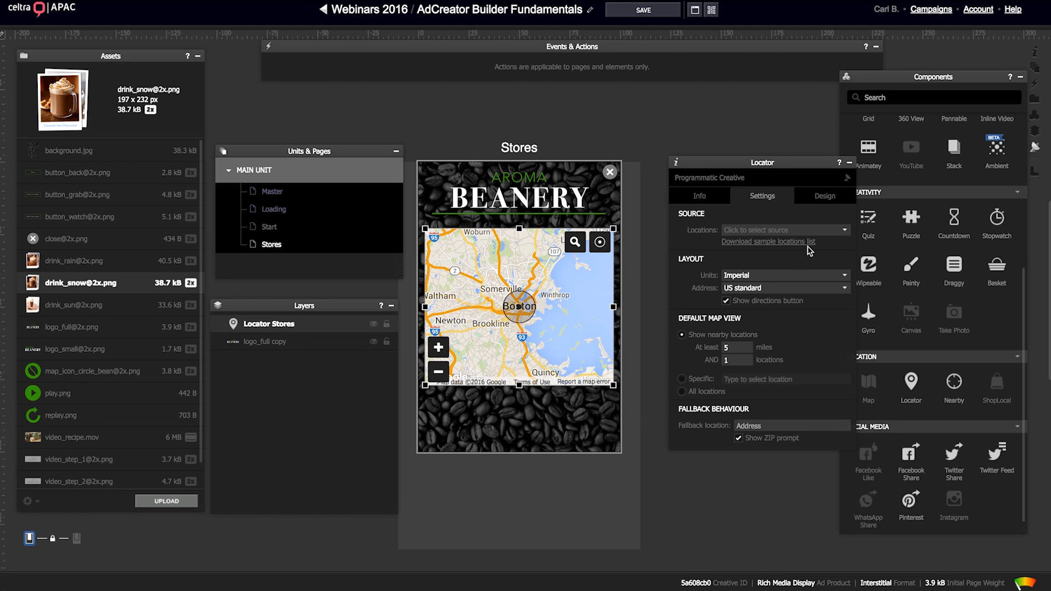
pyautogui.click(753, 242)
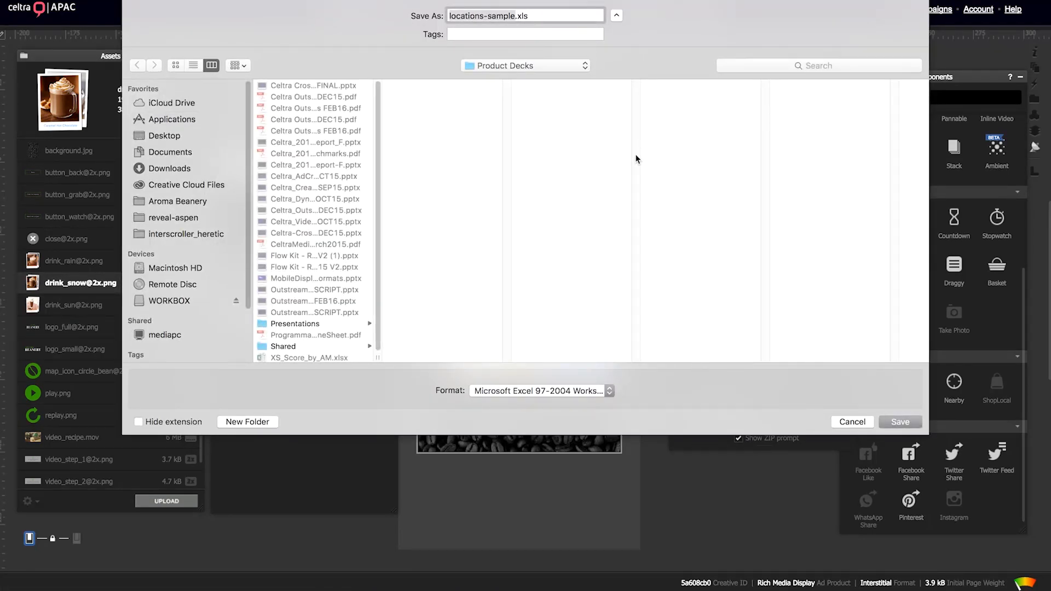
pyautogui.click(852, 422)
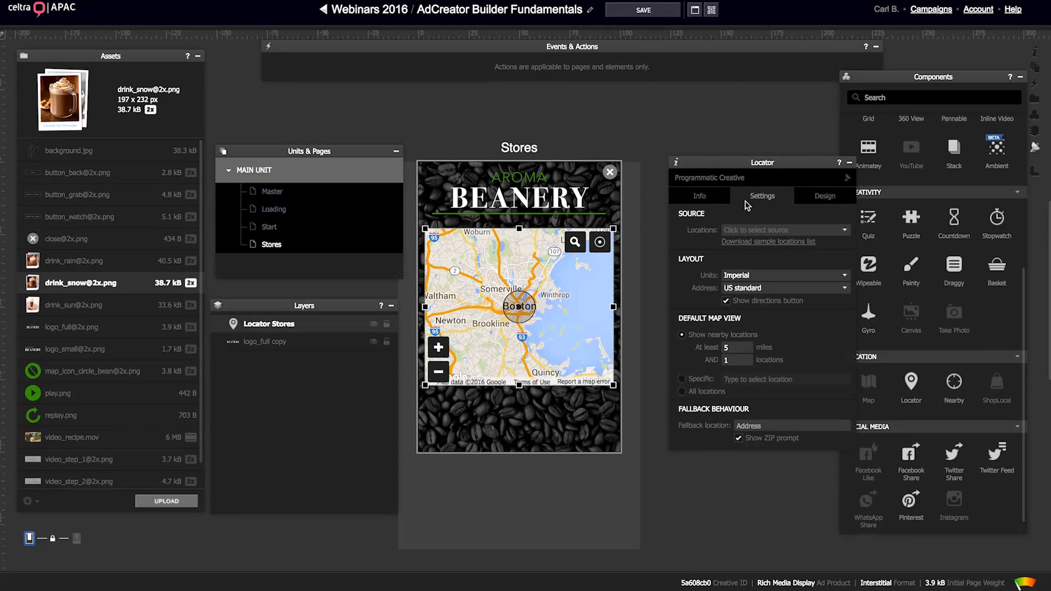
pyautogui.click(737, 232)
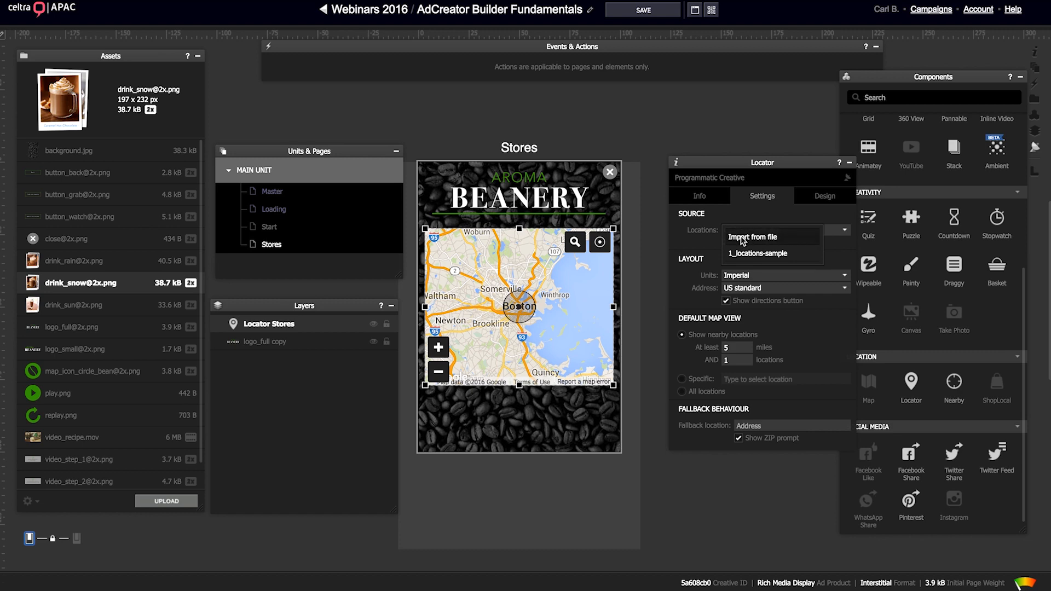
pyautogui.click(744, 237)
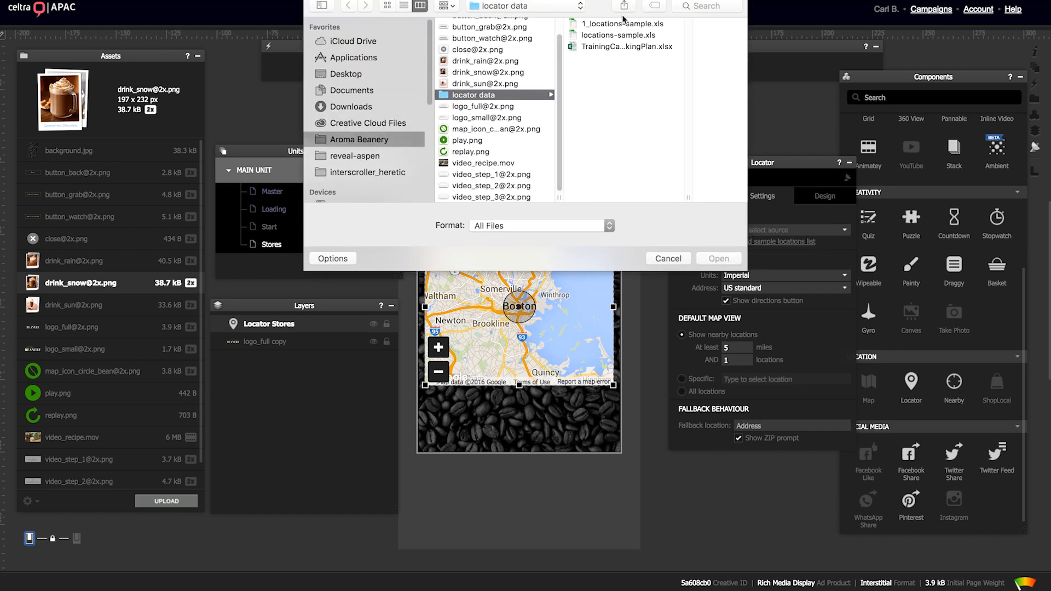
pyautogui.click(622, 24)
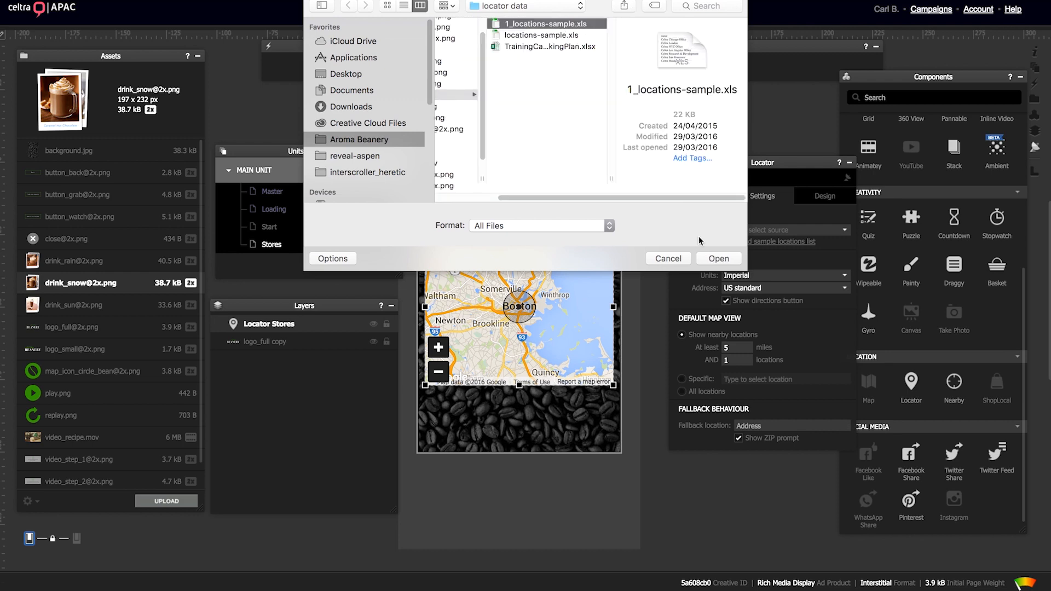
pyautogui.click(719, 259)
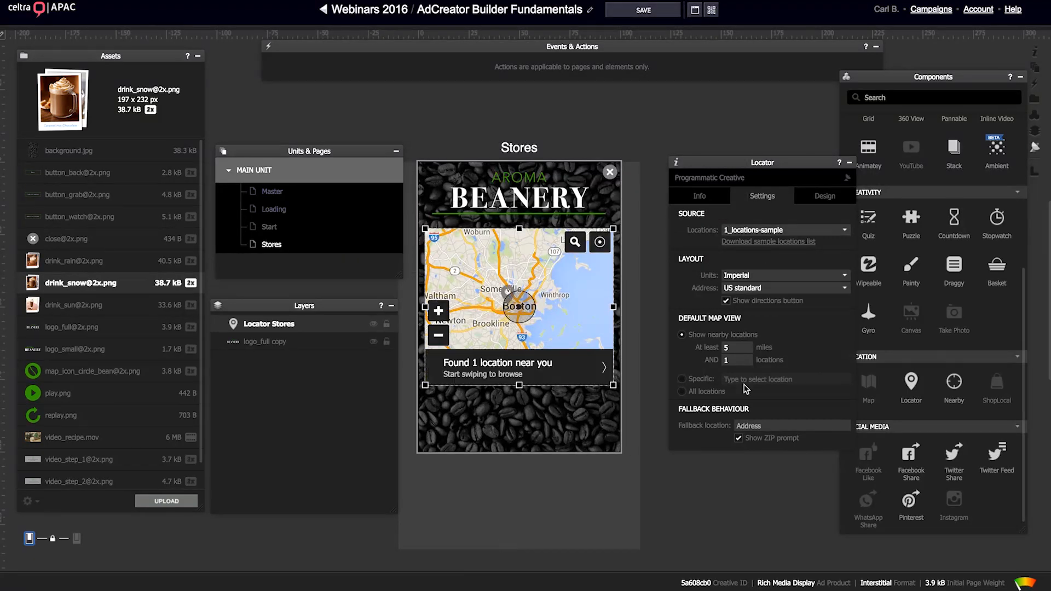
# Step: Set the Locator's units to Metric and its address format to EU standard, with the directions button shown
pyautogui.click(753, 276)
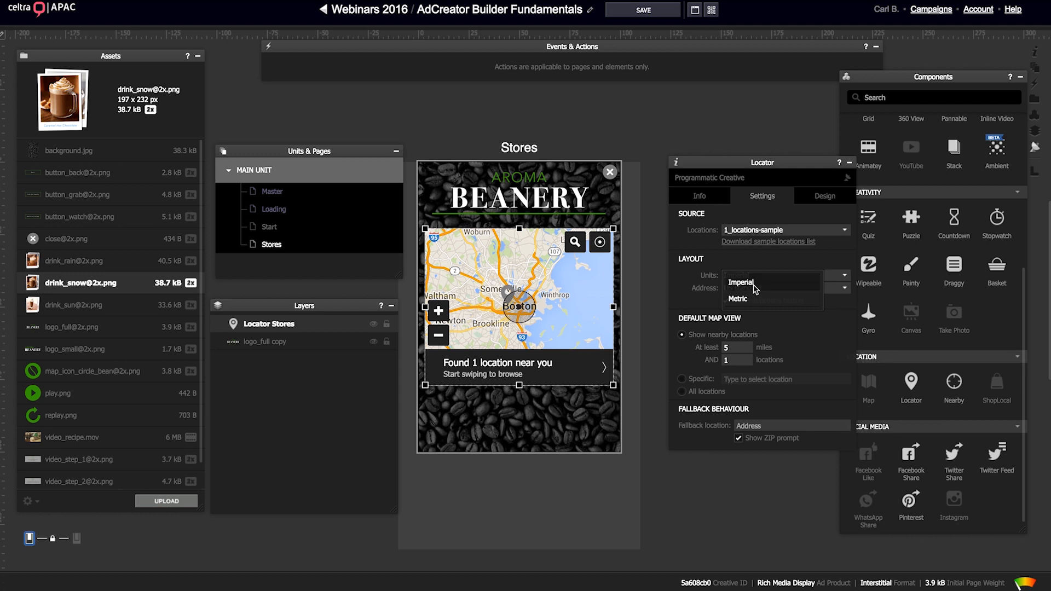
pyautogui.click(754, 298)
pyautogui.click(753, 288)
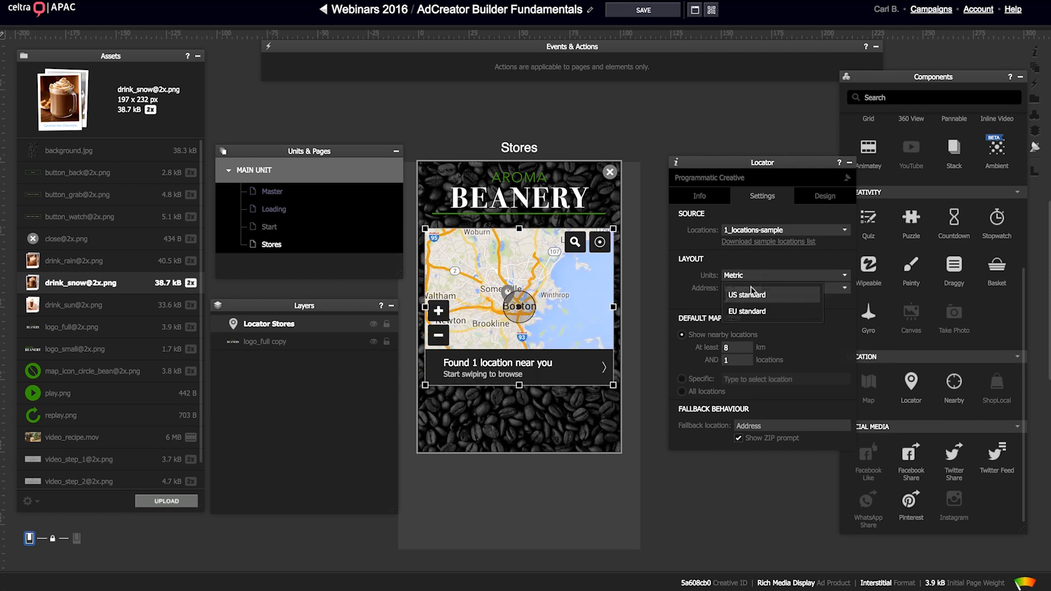
pyautogui.click(758, 314)
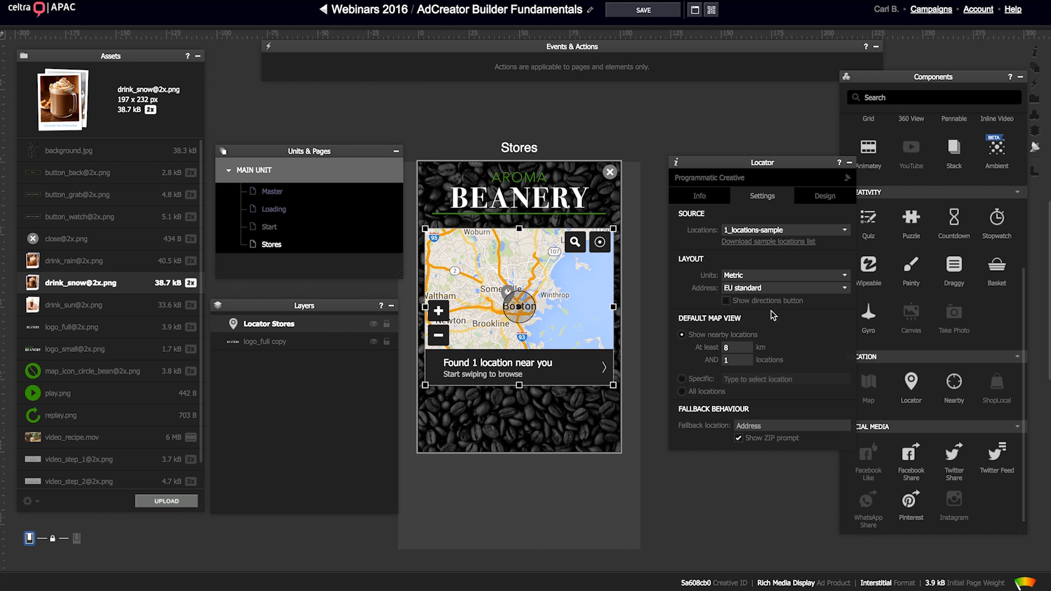
pyautogui.click(726, 301)
# Step: Set the Locator's default map view to a specific location, searching New York and choosing the Celtra NYC Office
pyautogui.click(682, 379)
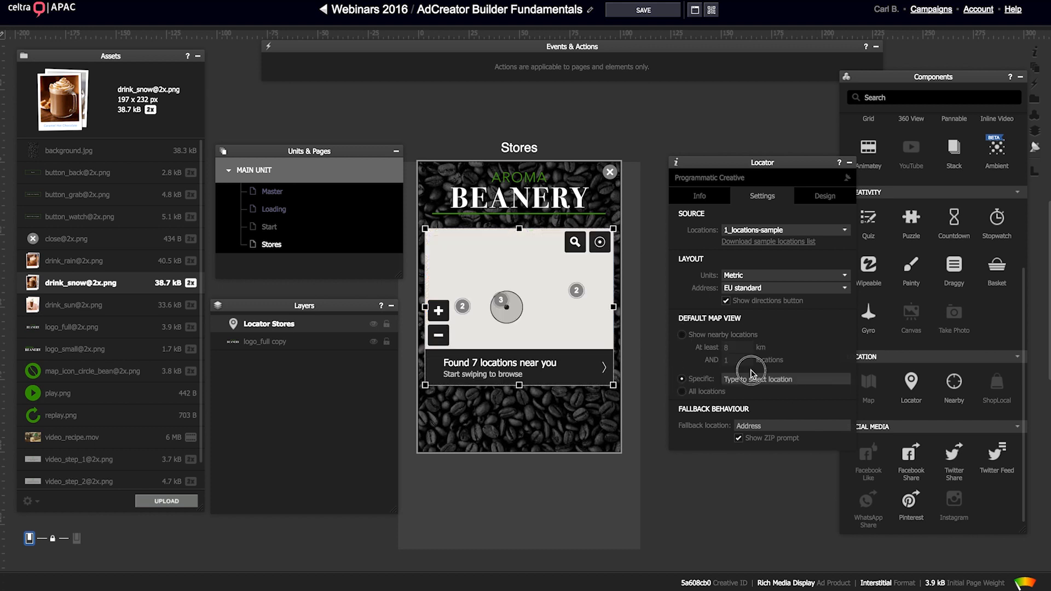
pyautogui.write('New York')
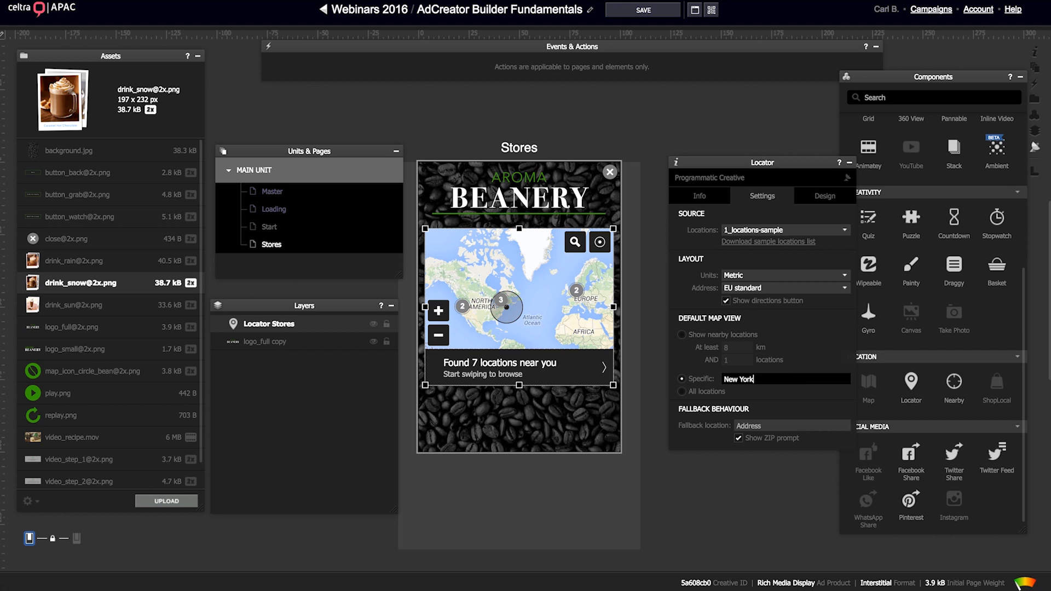
pyautogui.click(777, 413)
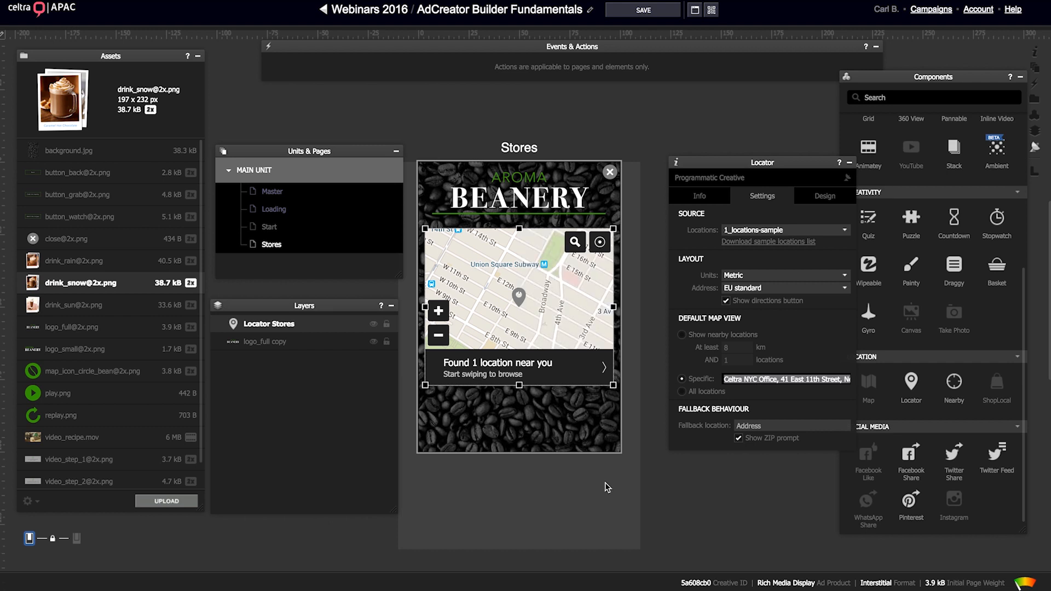
# Step: Try the All locations default map view and switch back to the specific location
pyautogui.click(679, 398)
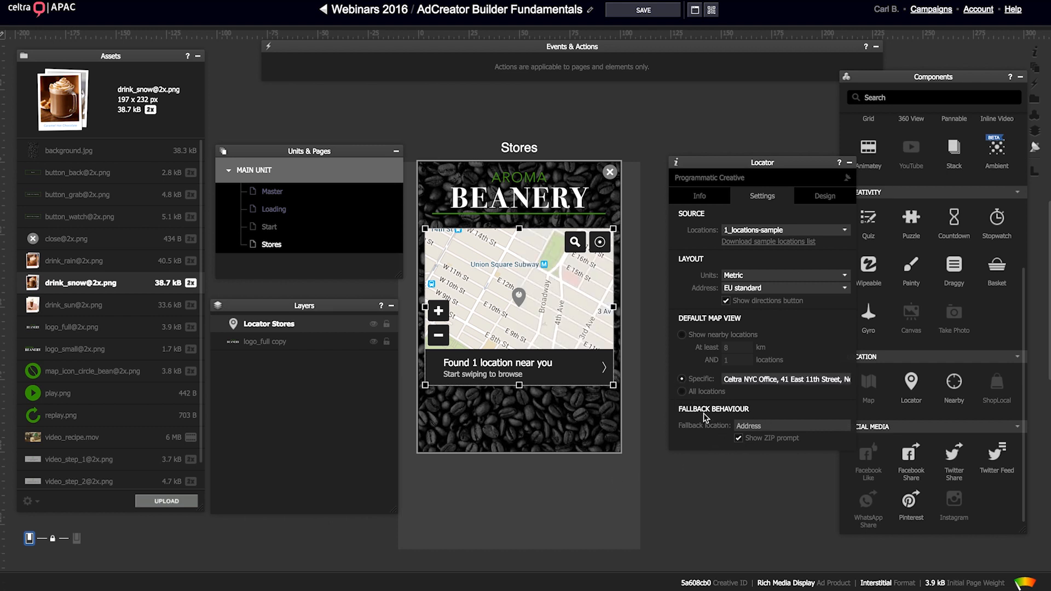
pyautogui.click(682, 392)
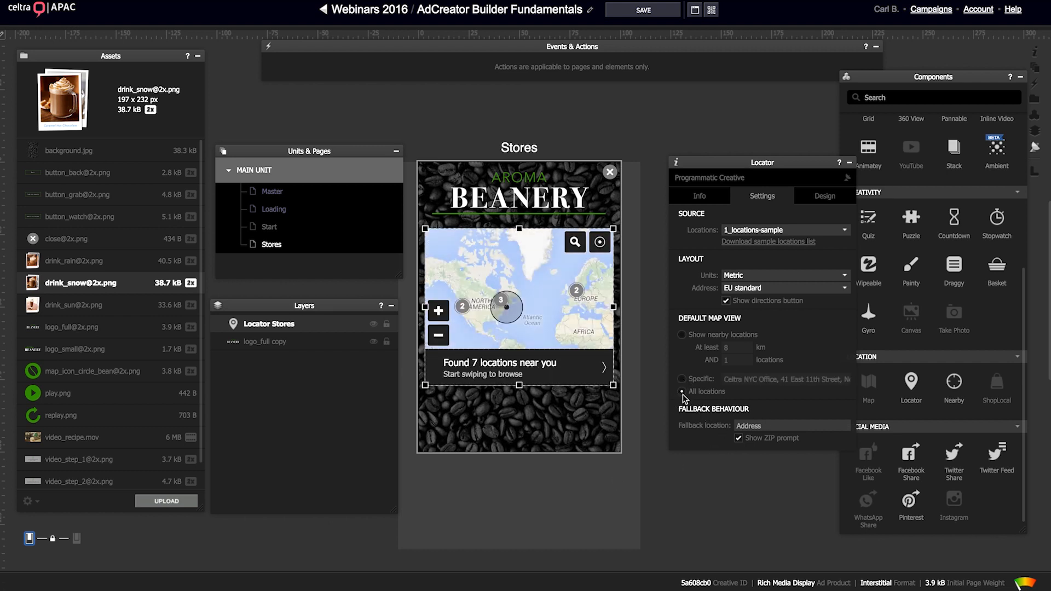
pyautogui.click(681, 379)
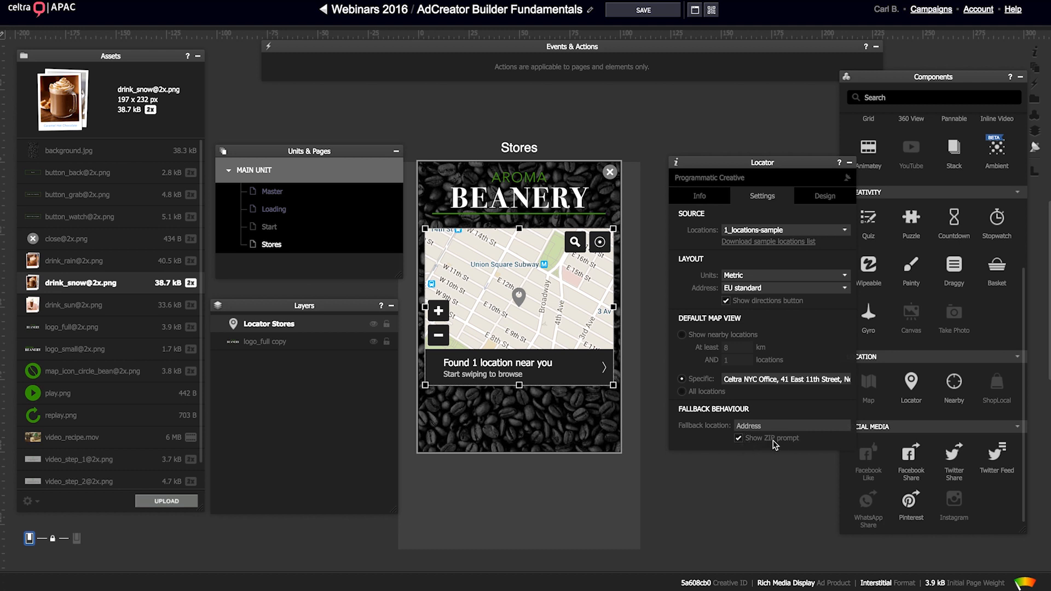
# Step: Set the Locator's interface colour to green #1AA802 in its design settings
pyautogui.moveTo(776, 163); pyautogui.dragTo(758, 171)
pyautogui.click(809, 200)
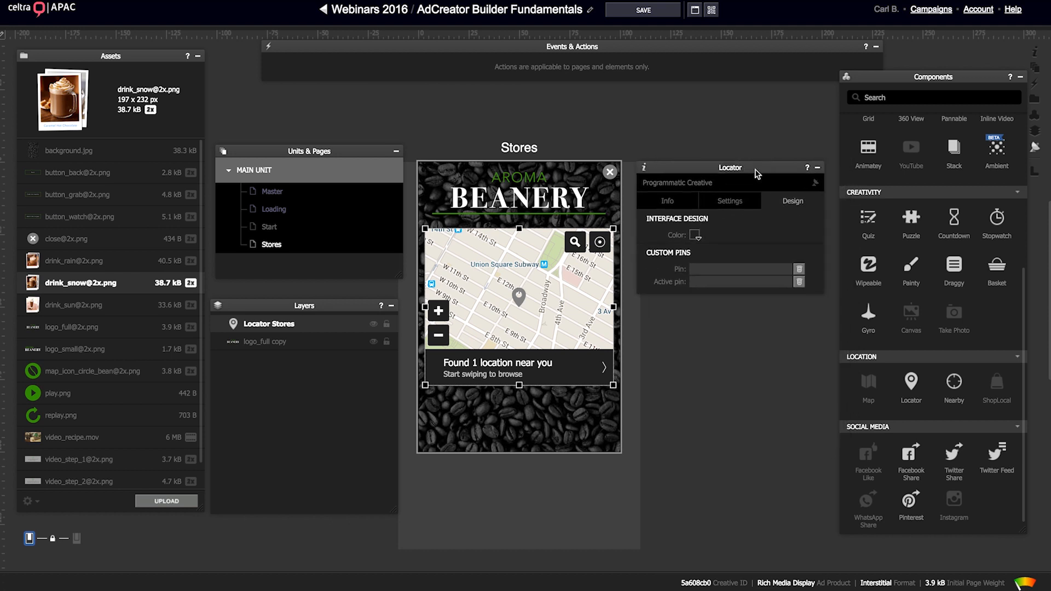
pyautogui.click(692, 235)
pyautogui.click(816, 274)
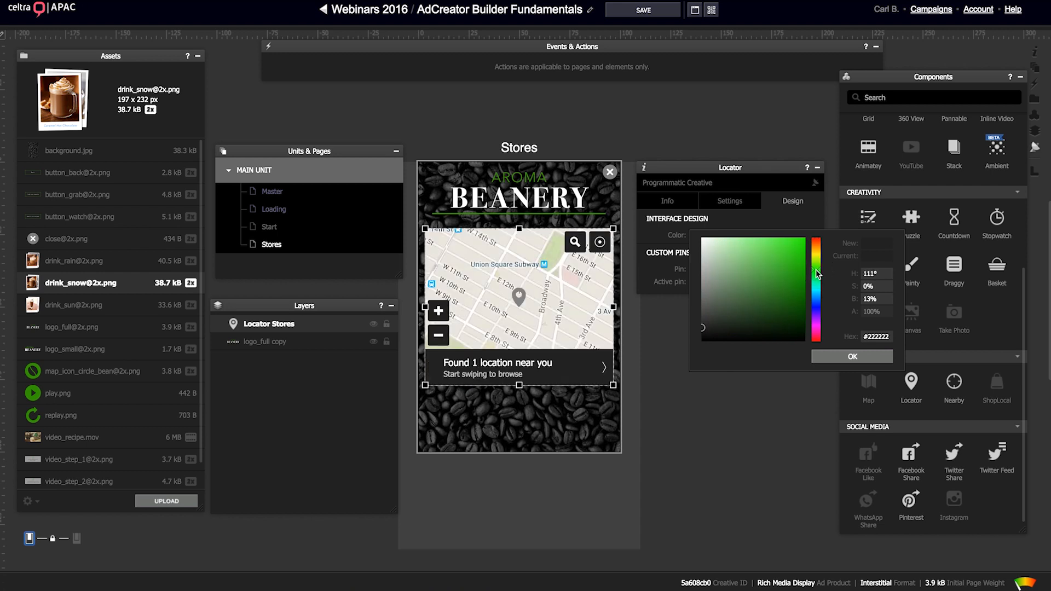
pyautogui.moveTo(785, 271); pyautogui.dragTo(815, 274)
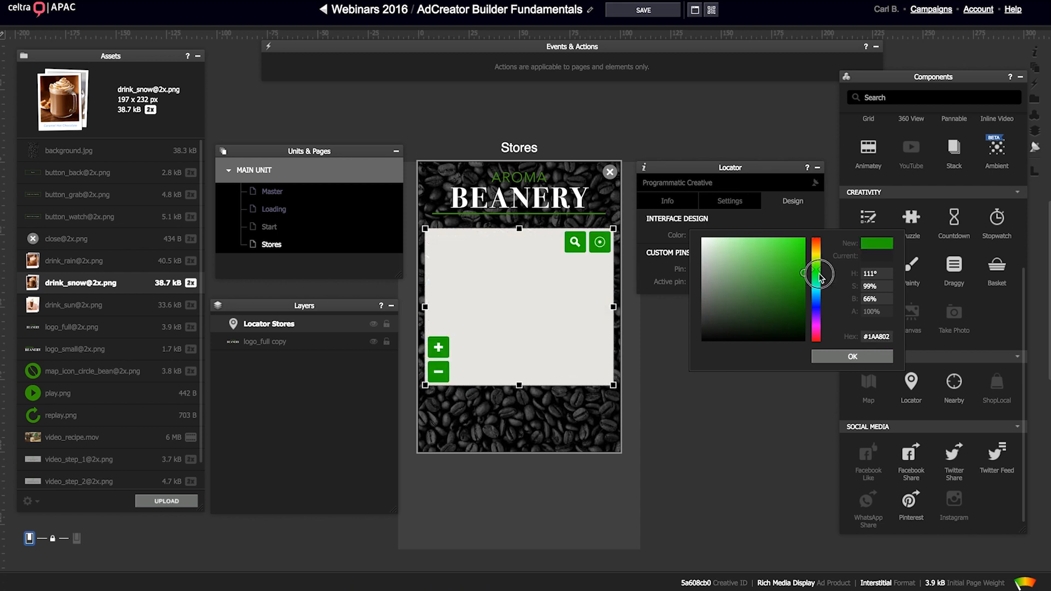
pyautogui.click(854, 358)
pyautogui.click(715, 271)
pyautogui.scroll(-5, 766, 366)
pyautogui.click(734, 430)
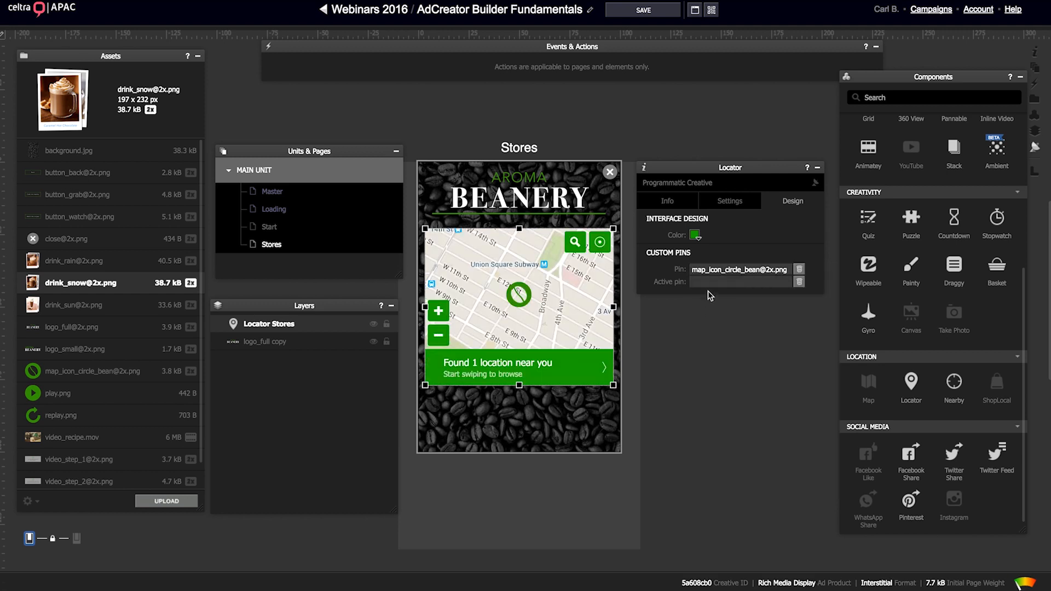
pyautogui.click(711, 282)
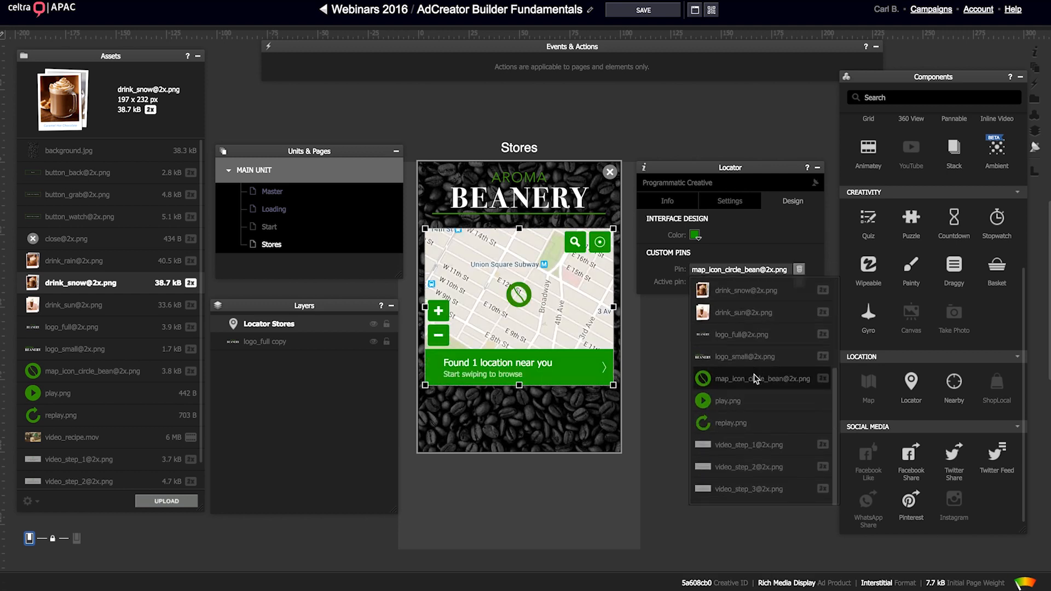
pyautogui.click(755, 376)
pyautogui.click(734, 198)
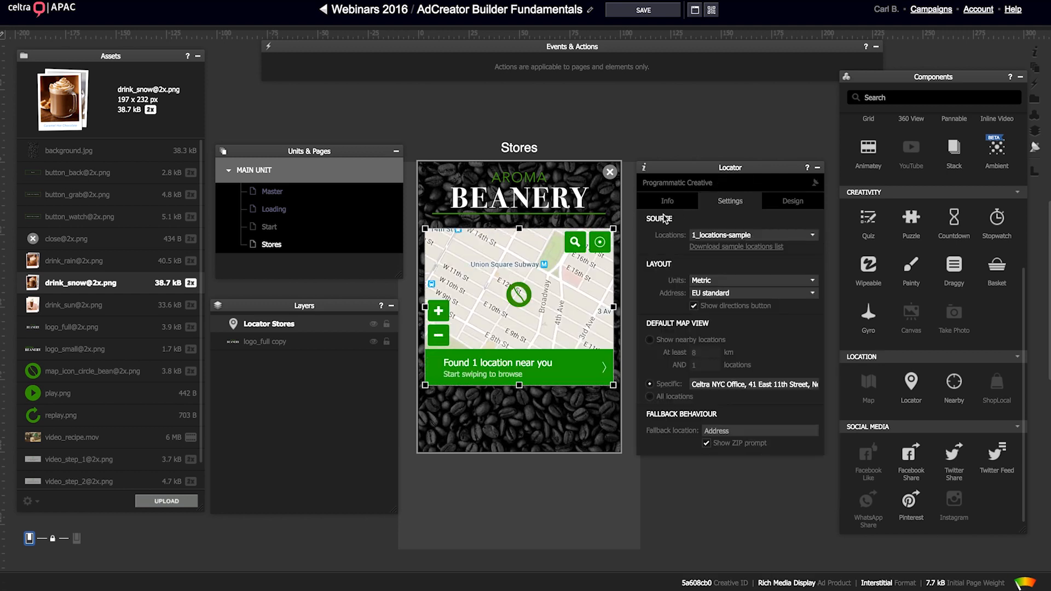
pyautogui.click(665, 211)
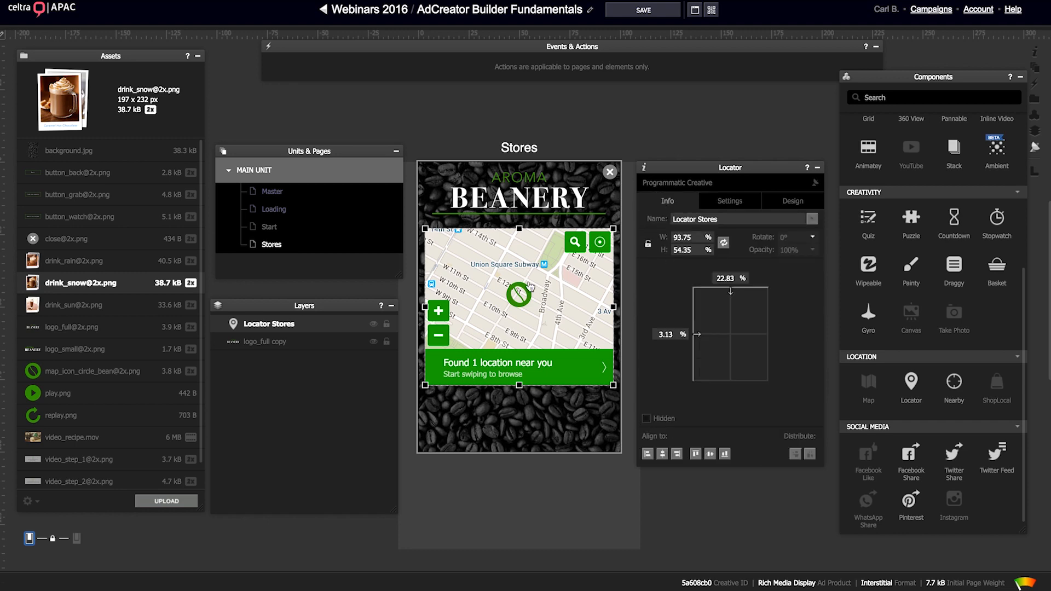
pyautogui.moveTo(735, 168); pyautogui.dragTo(739, 139)
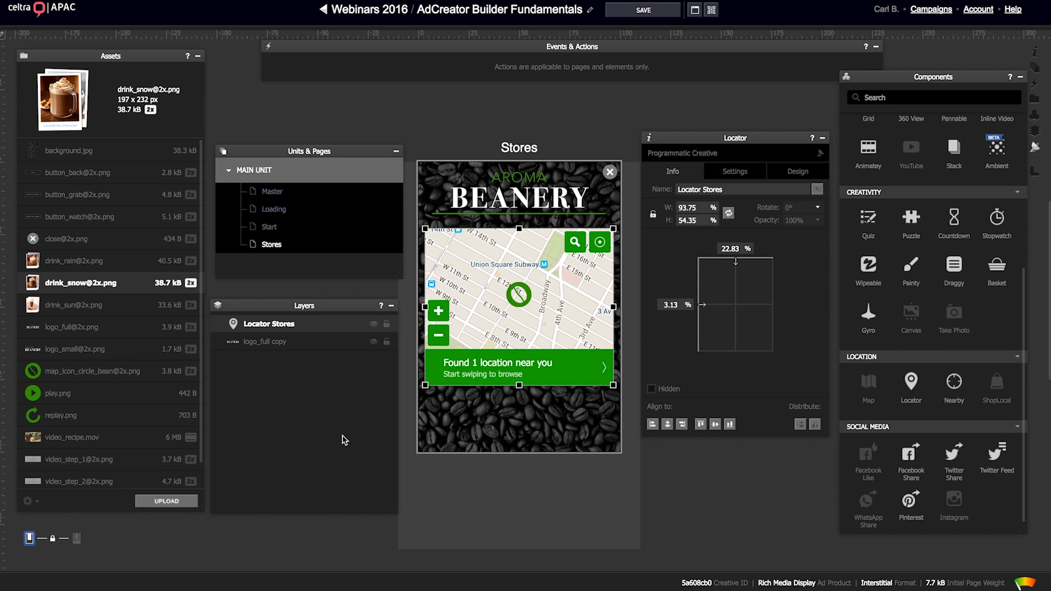
pyautogui.click(82, 173)
pyautogui.moveTo(82, 172); pyautogui.dragTo(516, 422)
pyautogui.click(667, 440)
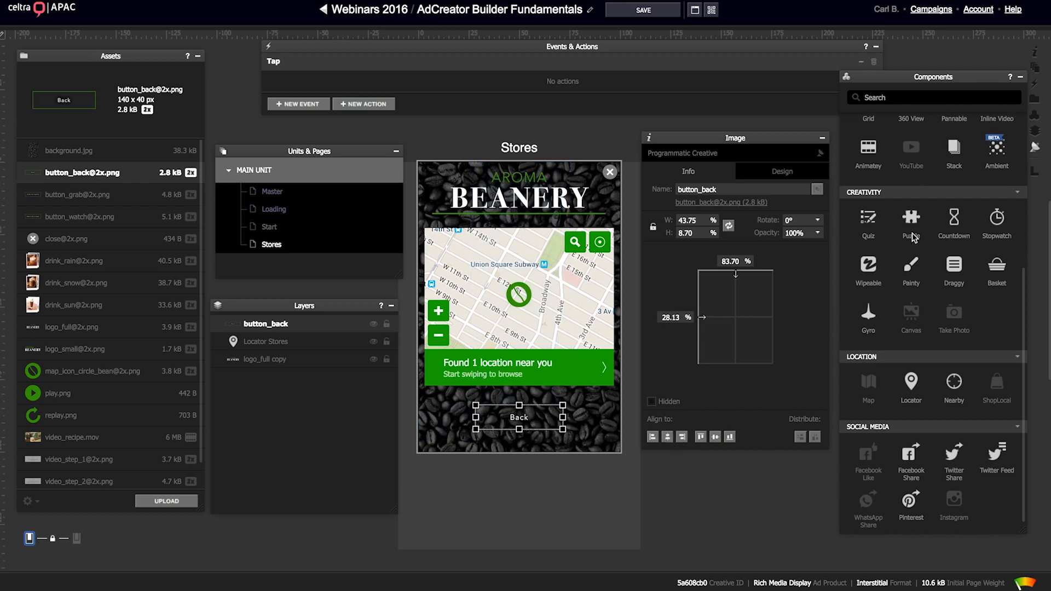
# Step: Add a Hotspot over the Back button, about 63% wide and 19% high, extending past the button on all sides
pyautogui.scroll(5, 905, 251)
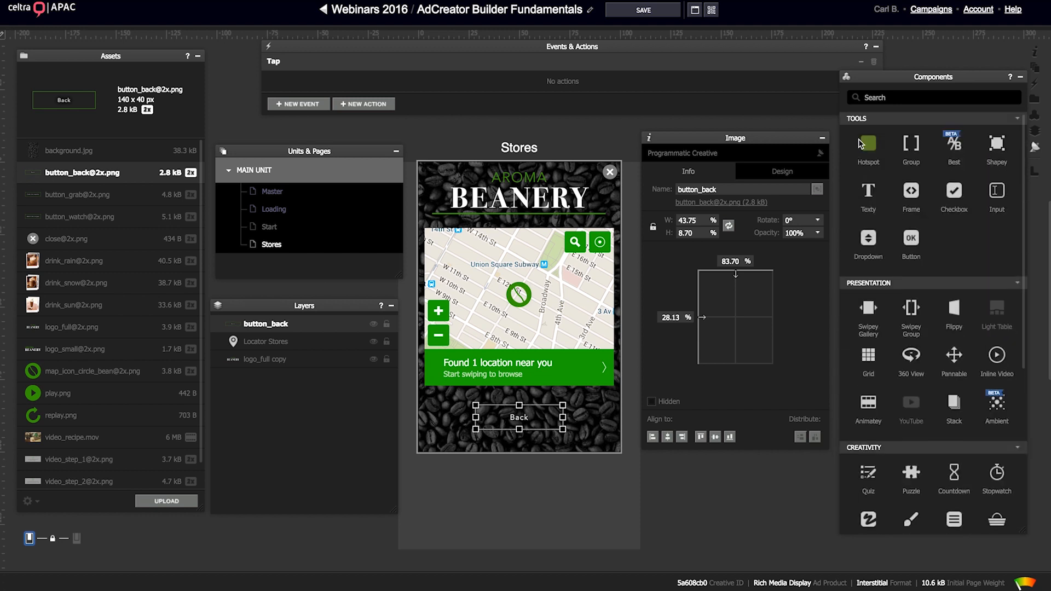
pyautogui.moveTo(865, 146); pyautogui.dragTo(584, 410)
pyautogui.moveTo(521, 430); pyautogui.dragTo(521, 446)
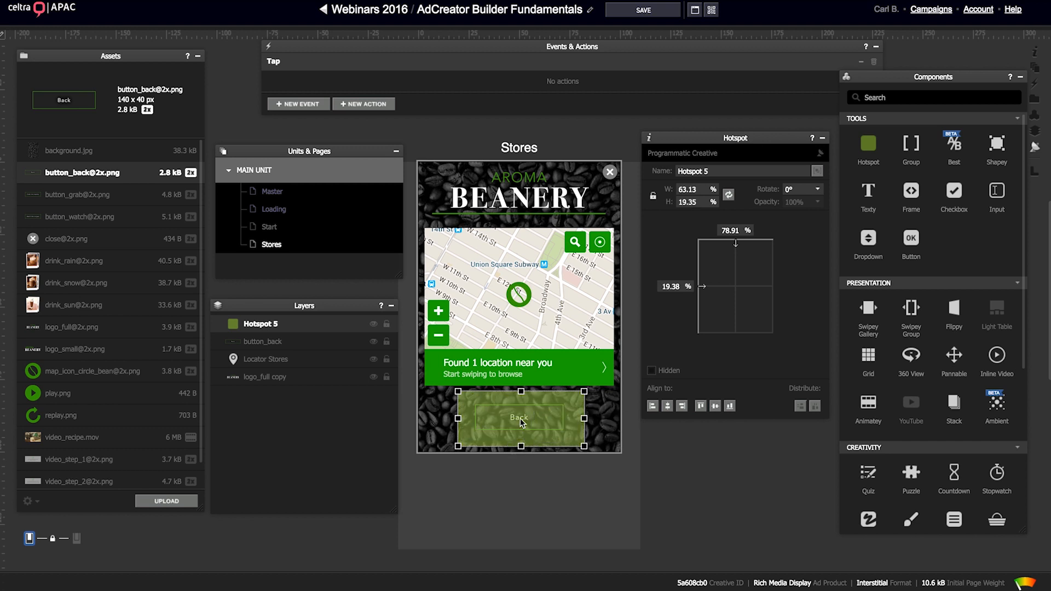
# Step: Add a Go To Page action to the Back hotspot's Tap event, targeting the Start page
pyautogui.click(310, 105)
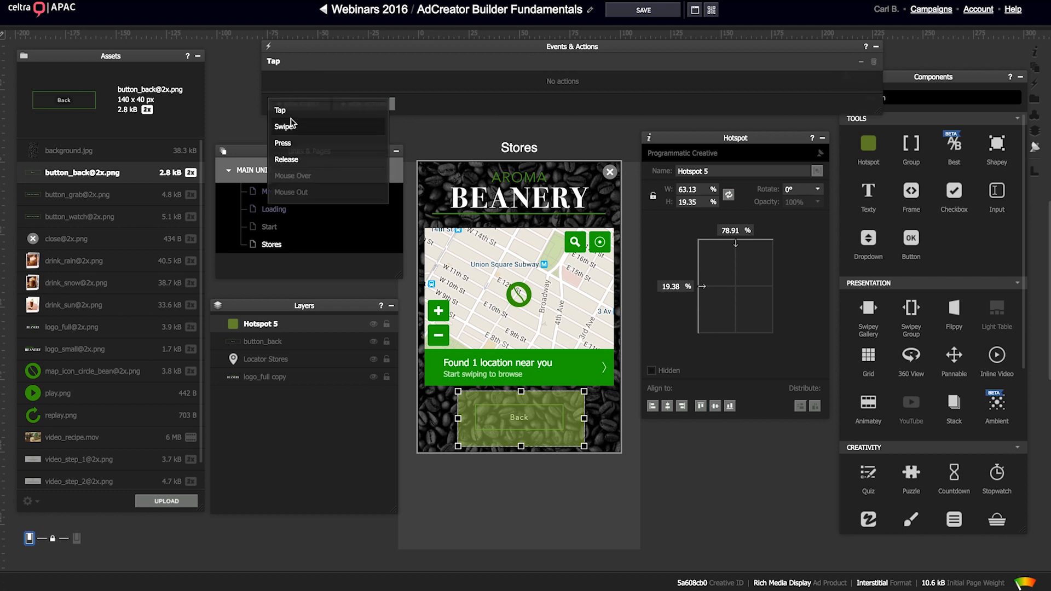
pyautogui.click(285, 51)
pyautogui.click(374, 105)
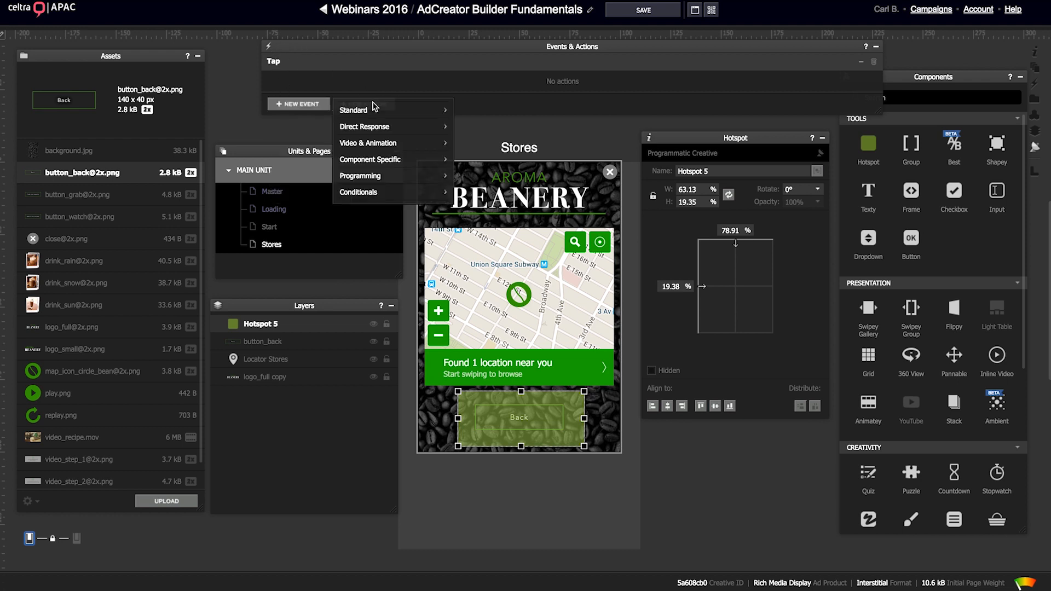
pyautogui.moveTo(372, 111)
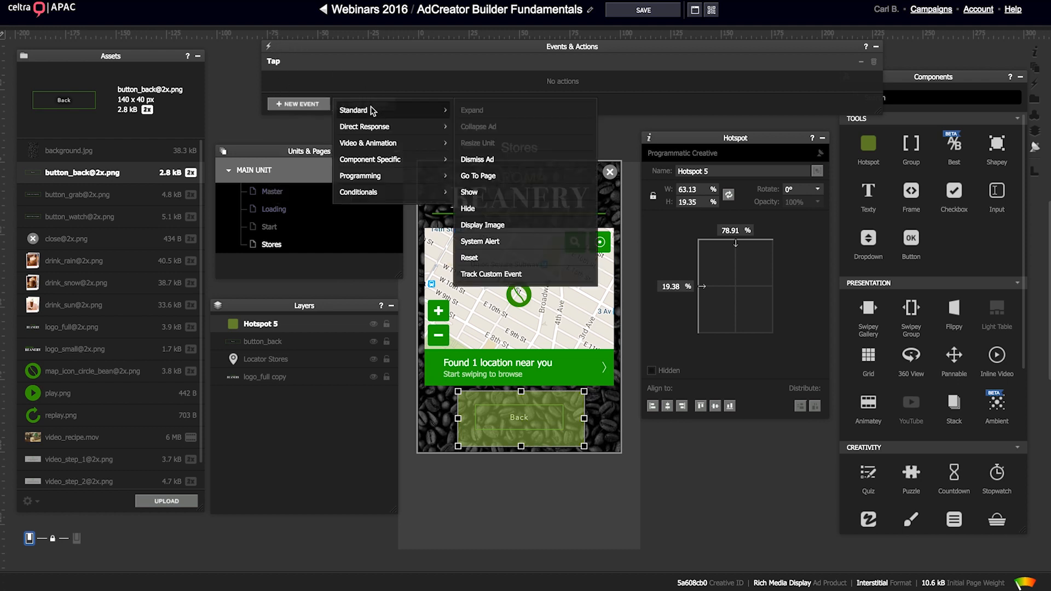
pyautogui.click(477, 176)
pyautogui.click(363, 78)
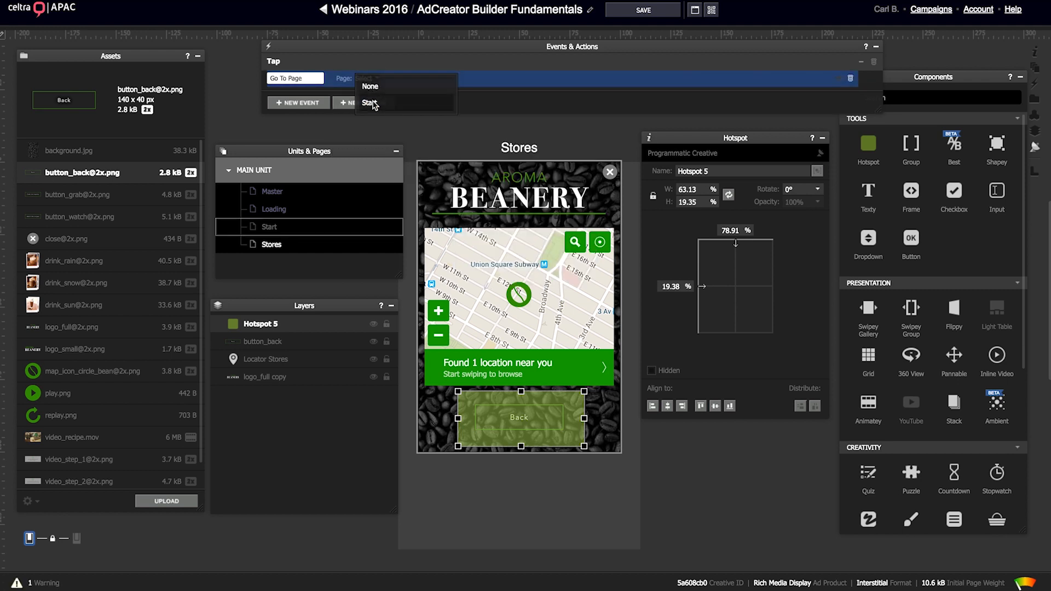
pyautogui.click(369, 103)
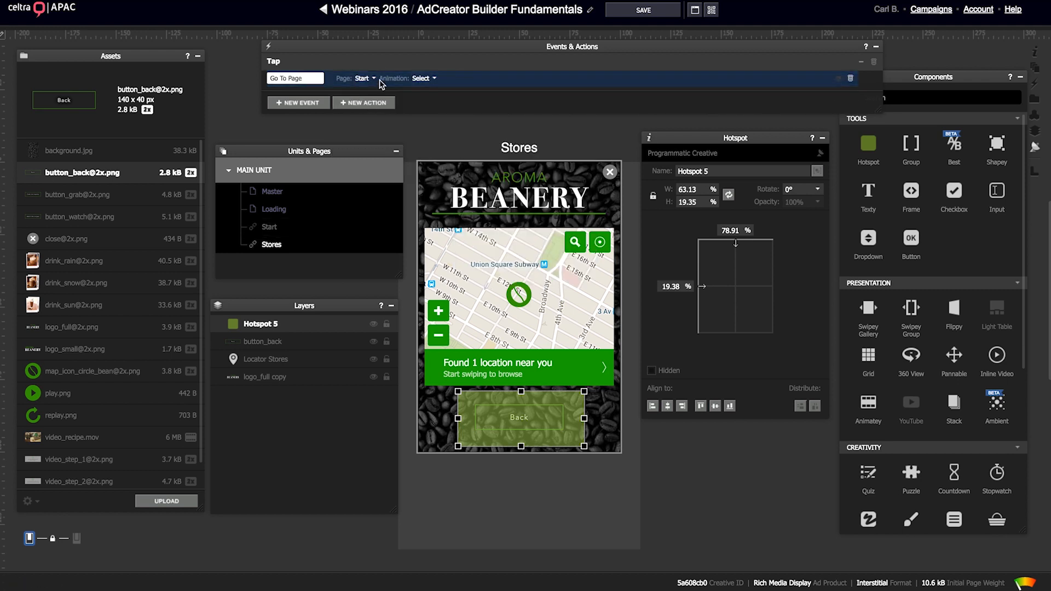
# Step: Try the Cube animation for the Back hotspot's Go To Page action and open the warning details
pyautogui.click(426, 80)
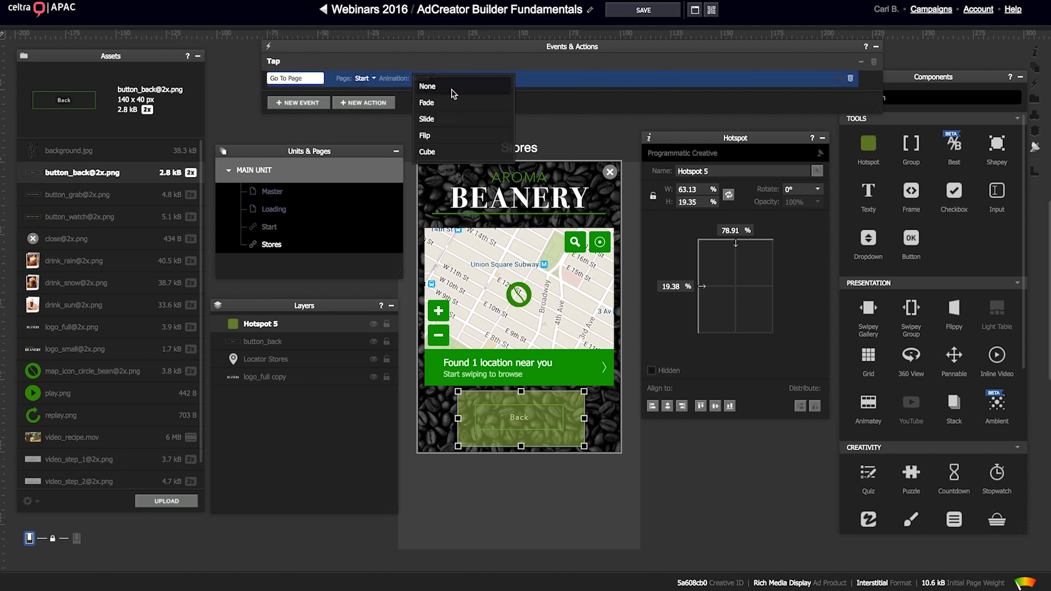
pyautogui.click(442, 150)
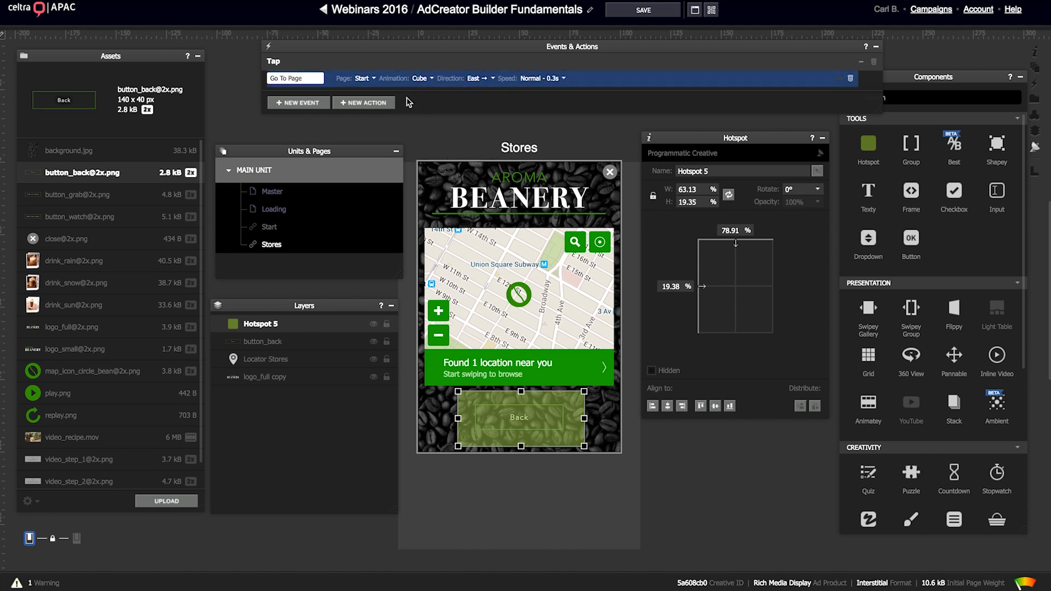
pyautogui.click(47, 586)
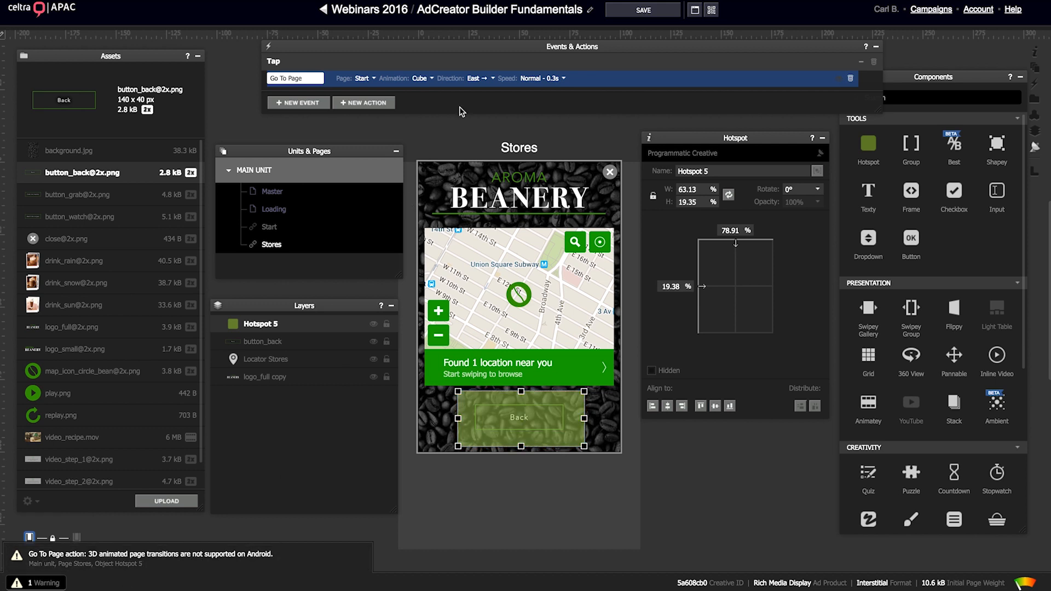
# Step: Set the Back hotspot's page transition to Slide, keeping direction East and speed Normal - 0.3s
pyautogui.click(425, 82)
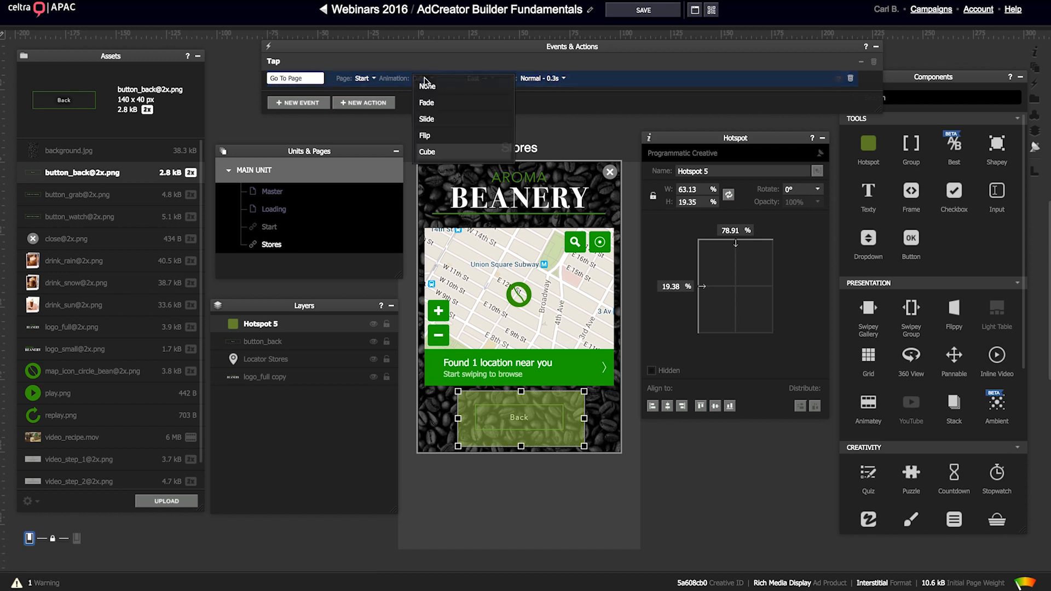
pyautogui.click(428, 123)
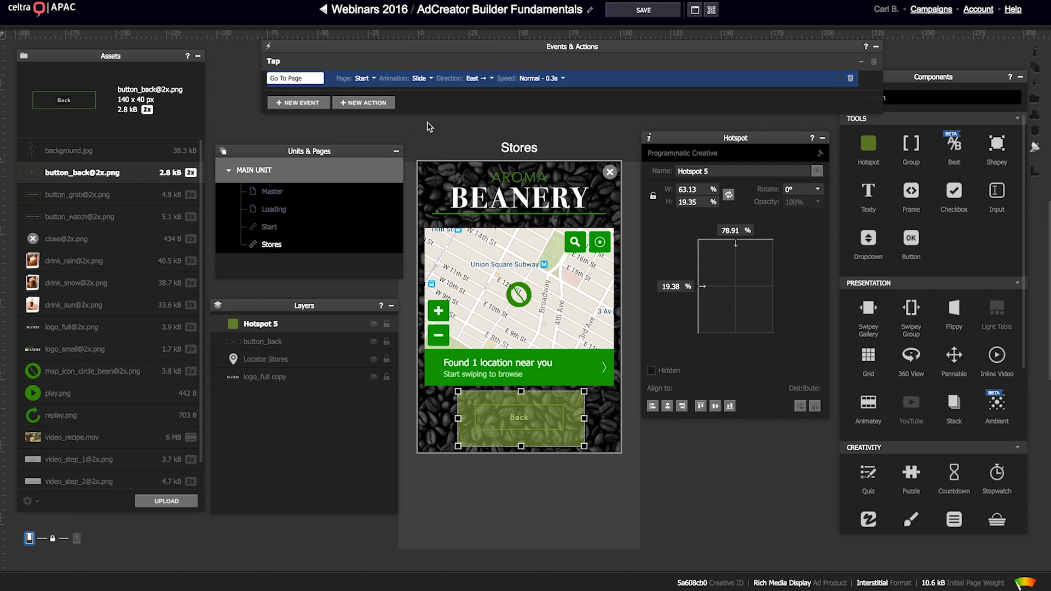
pyautogui.click(478, 82)
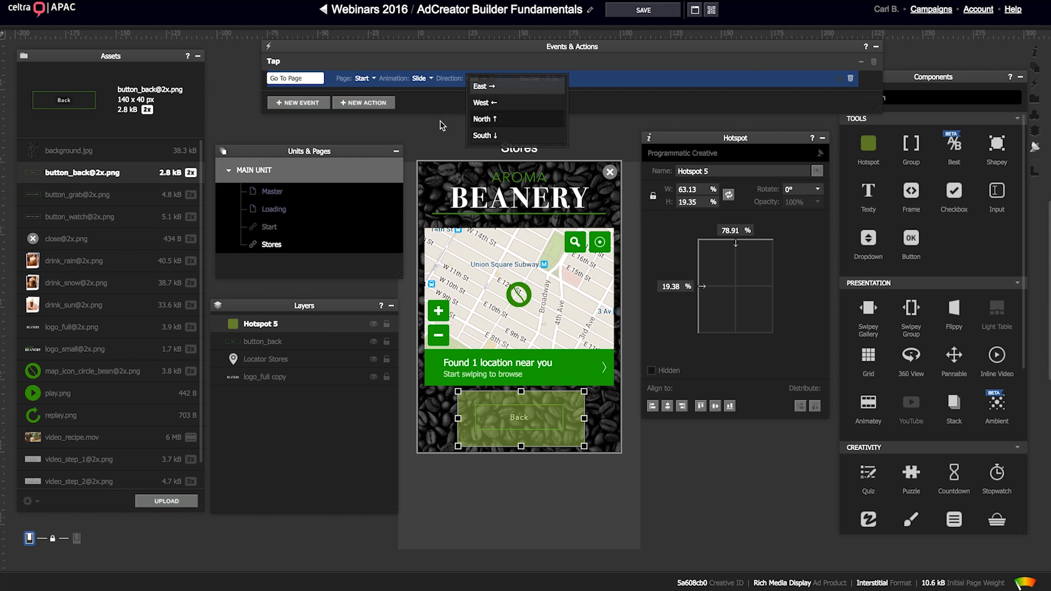
pyautogui.click(438, 103)
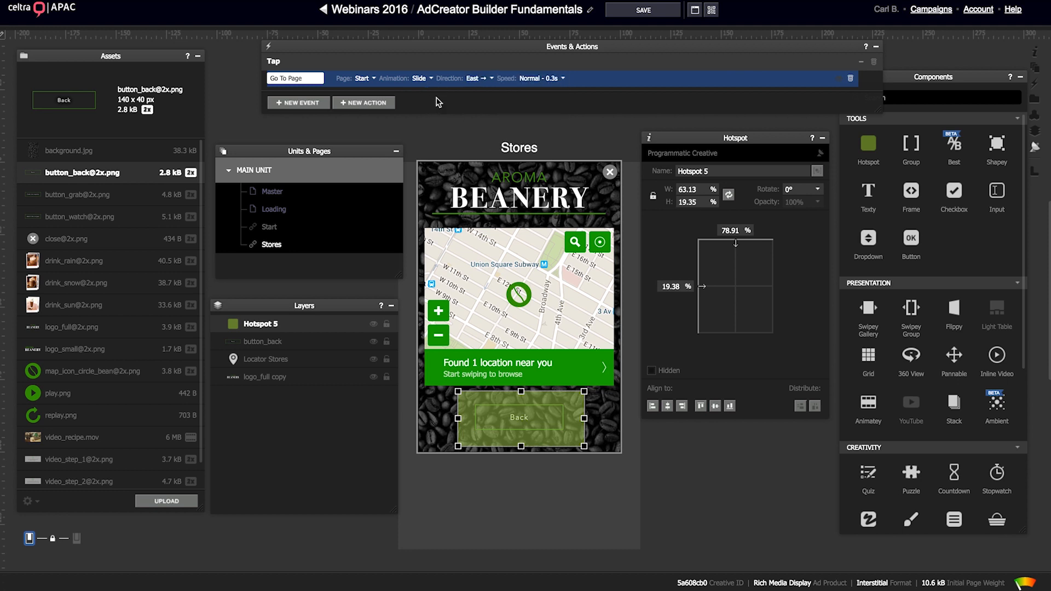
pyautogui.click(539, 81)
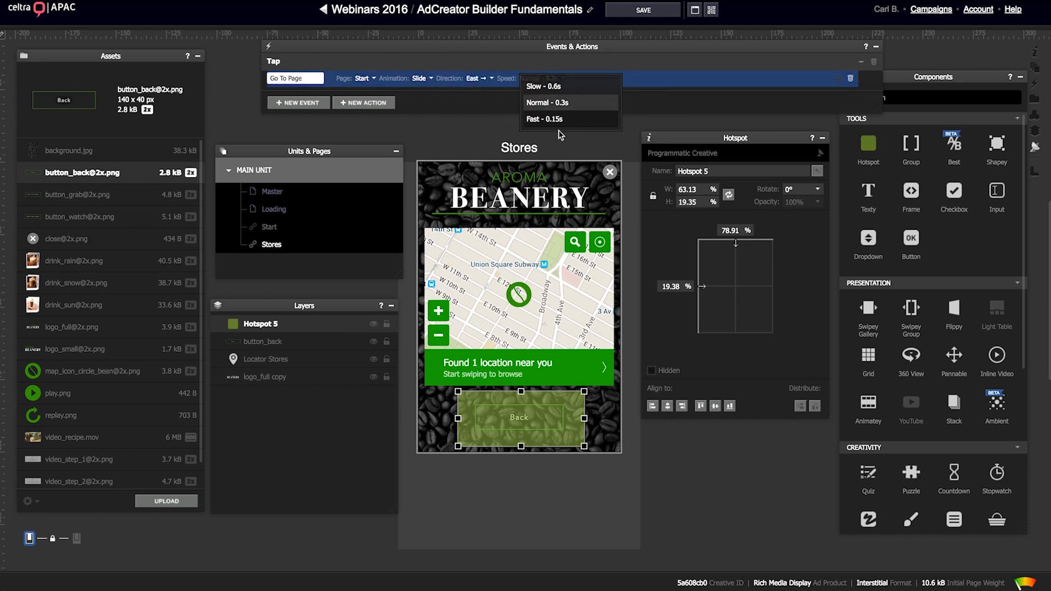
pyautogui.click(574, 103)
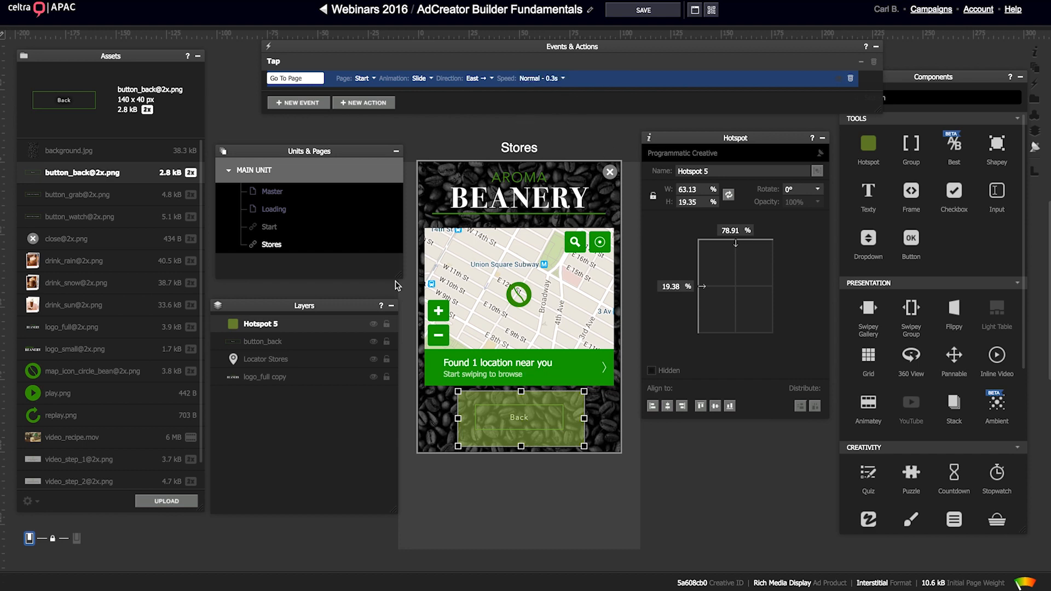
# Step: On the Start page, add a Go To Page action to Button Store's Tap event, targeting the Stores page
pyautogui.click(265, 231)
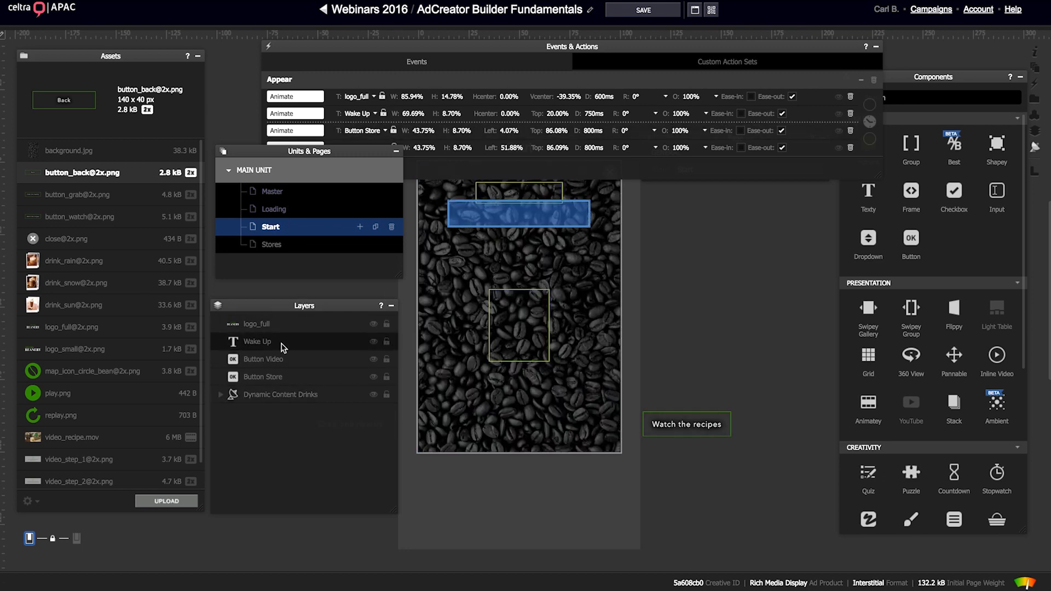
pyautogui.click(274, 377)
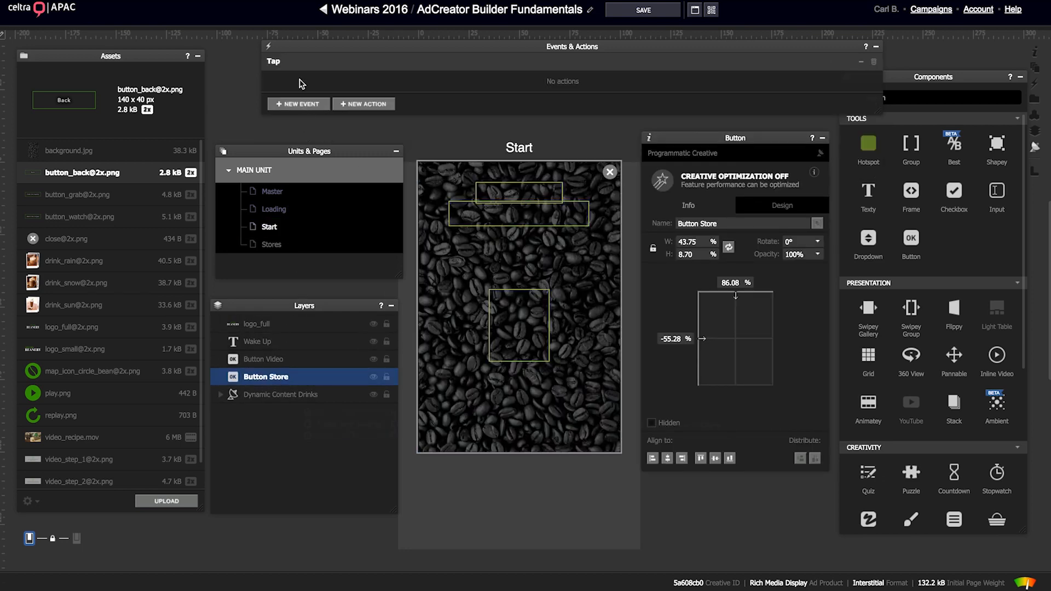
pyautogui.click(364, 103)
pyautogui.moveTo(383, 110)
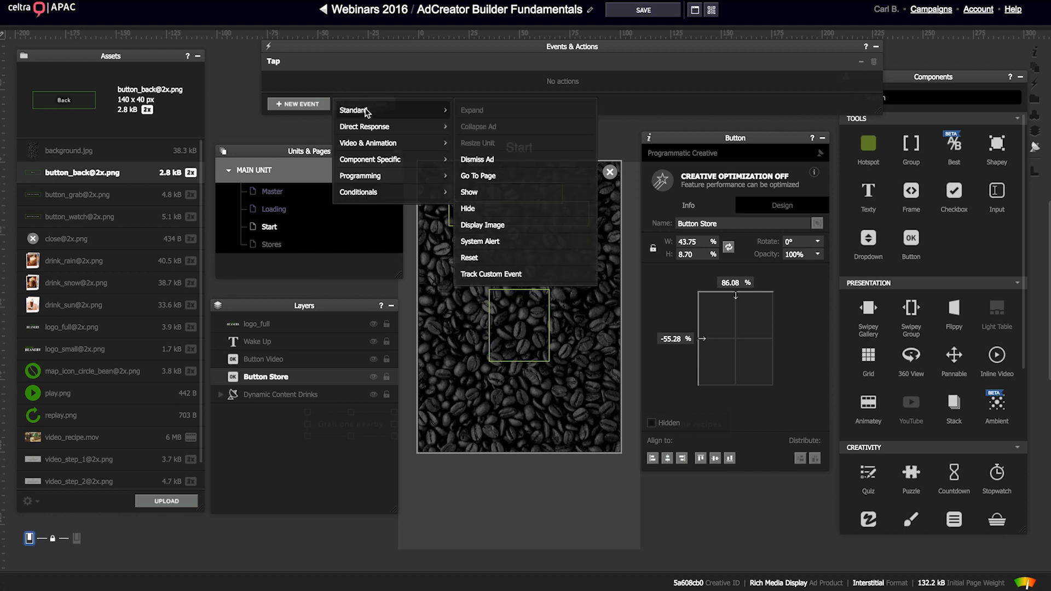
pyautogui.click(478, 175)
pyautogui.click(364, 78)
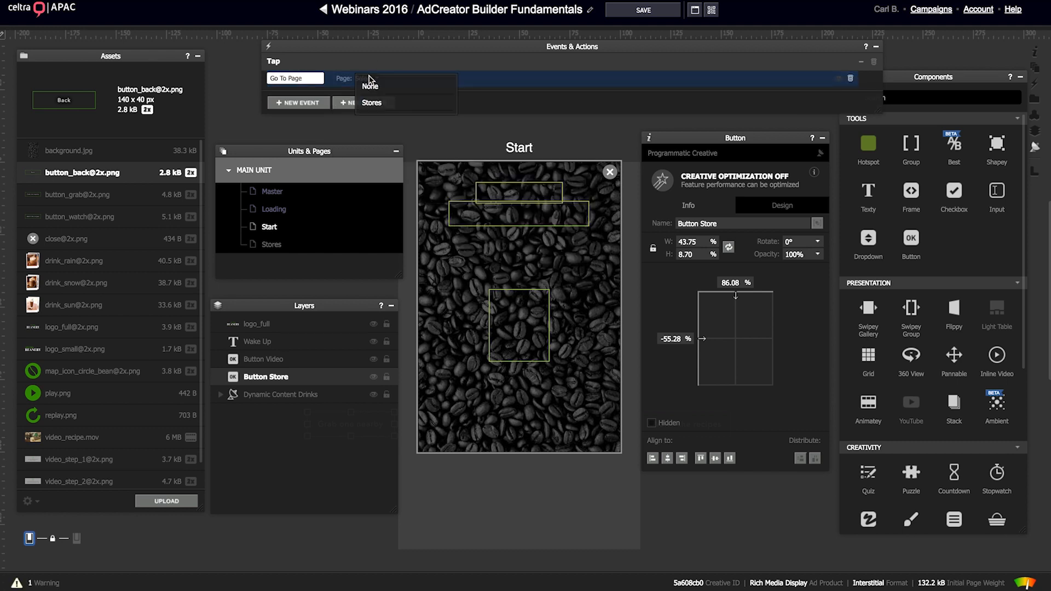
pyautogui.click(375, 104)
# Step: Set Button Store's page transition to Slide with direction West and save the creative
pyautogui.click(436, 79)
pyautogui.click(438, 117)
pyautogui.click(479, 79)
pyautogui.click(484, 104)
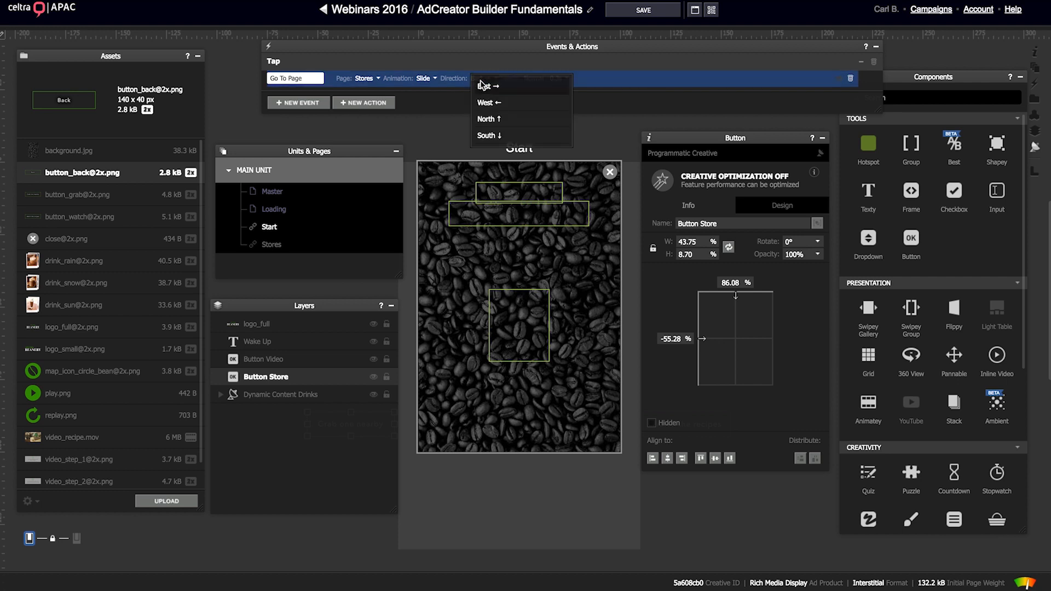
pyautogui.click(644, 11)
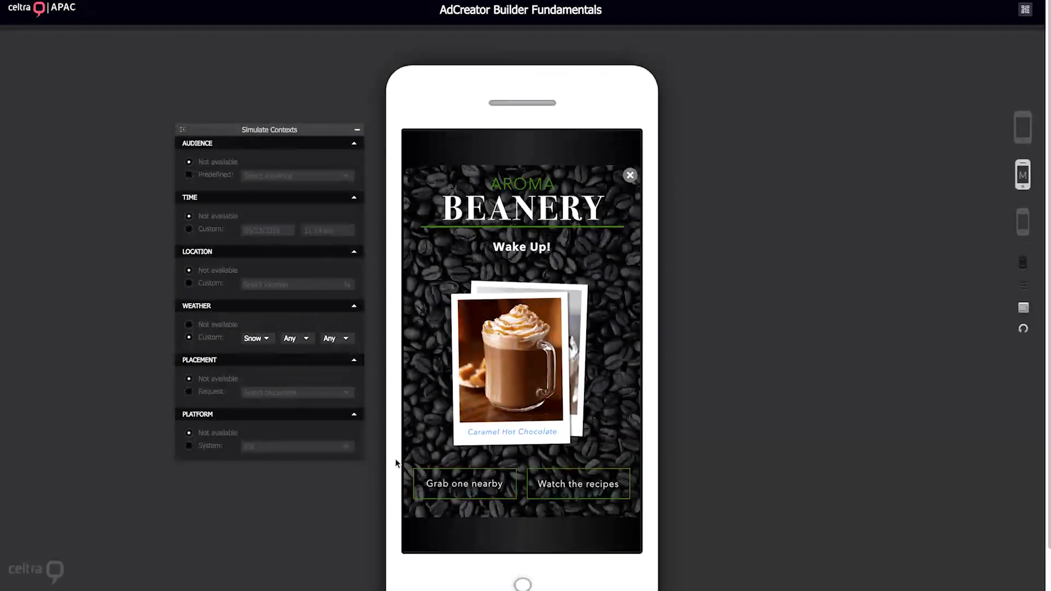
# Step: In the ad preview, follow Grab one nearby to the Stores page and submit ZIP code 10001
pyautogui.click(446, 487)
pyautogui.click(513, 349)
pyautogui.write('10001')
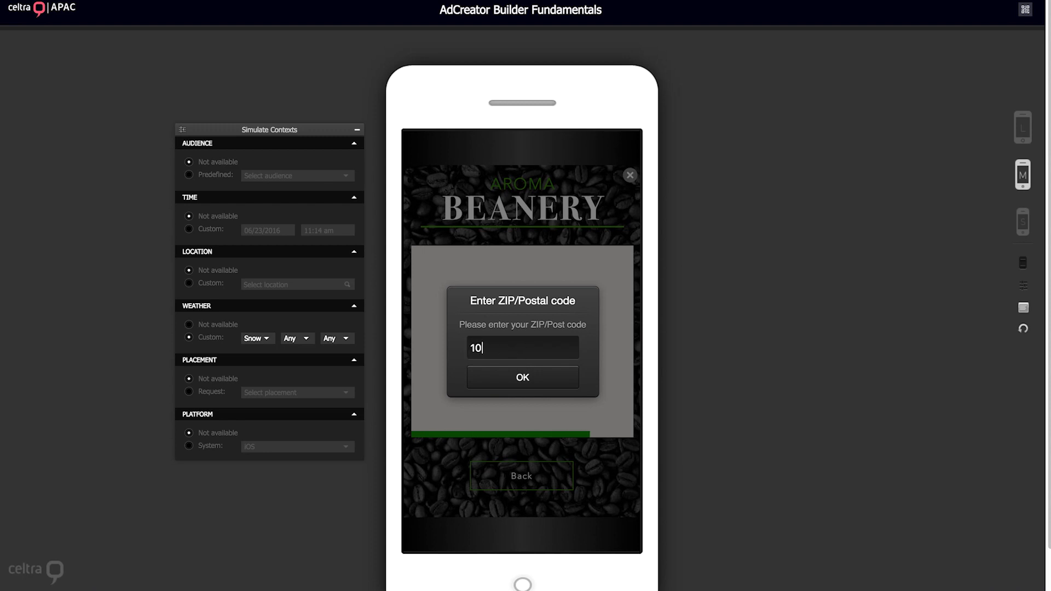
pyautogui.click(504, 376)
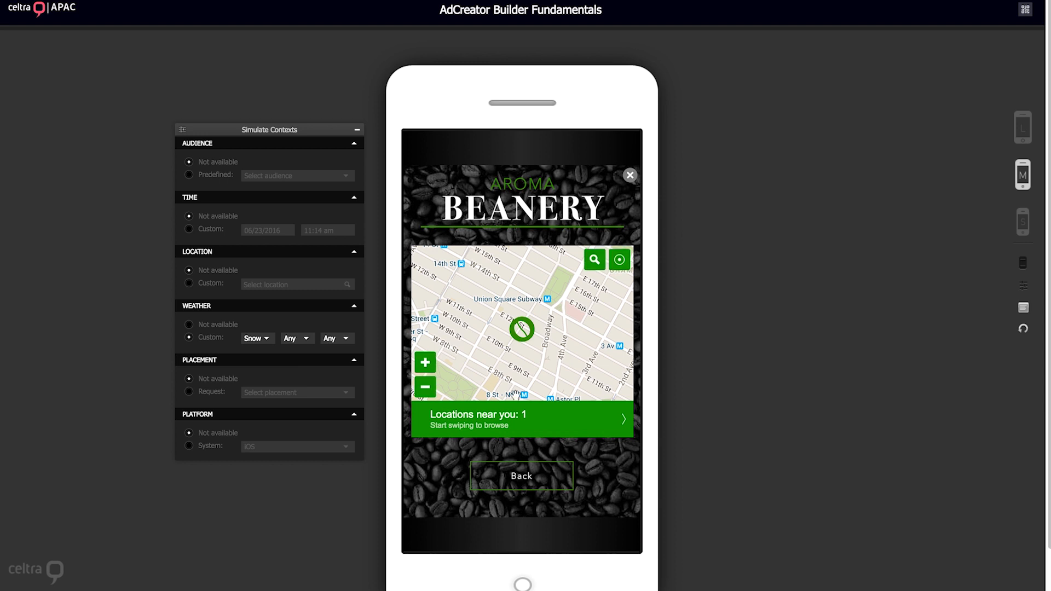
# Step: Browse to the Celtra NYC Office in the previewed locator, then expand and collapse its details
pyautogui.click(535, 422)
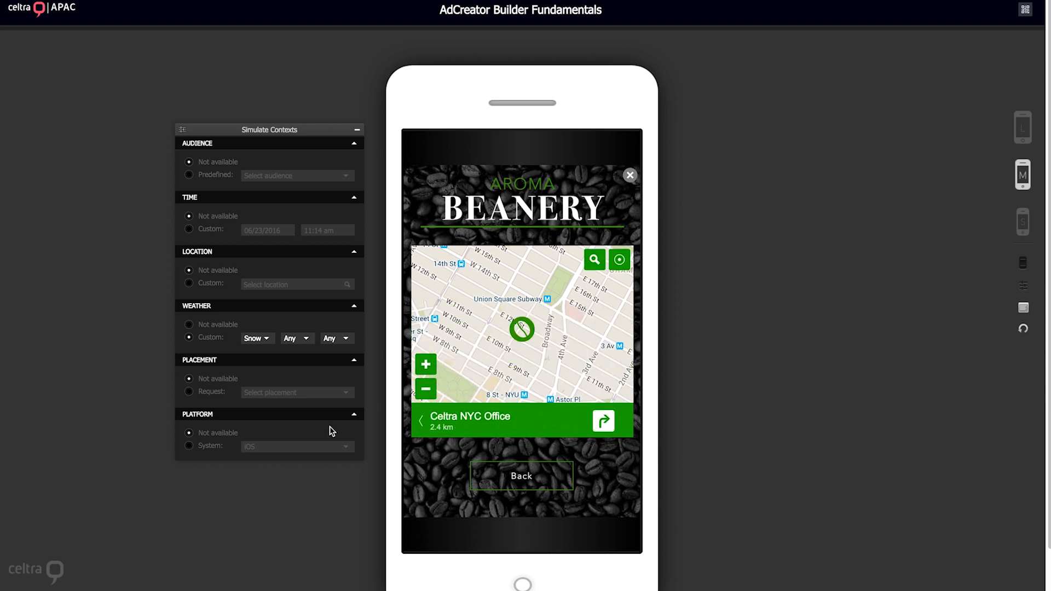
pyautogui.click(477, 425)
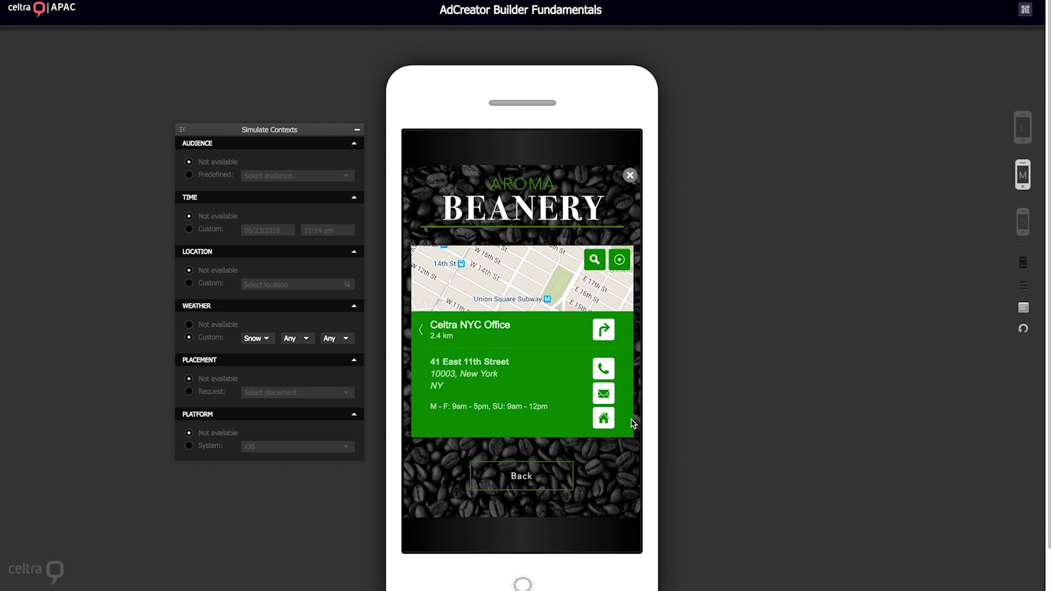
pyautogui.click(446, 331)
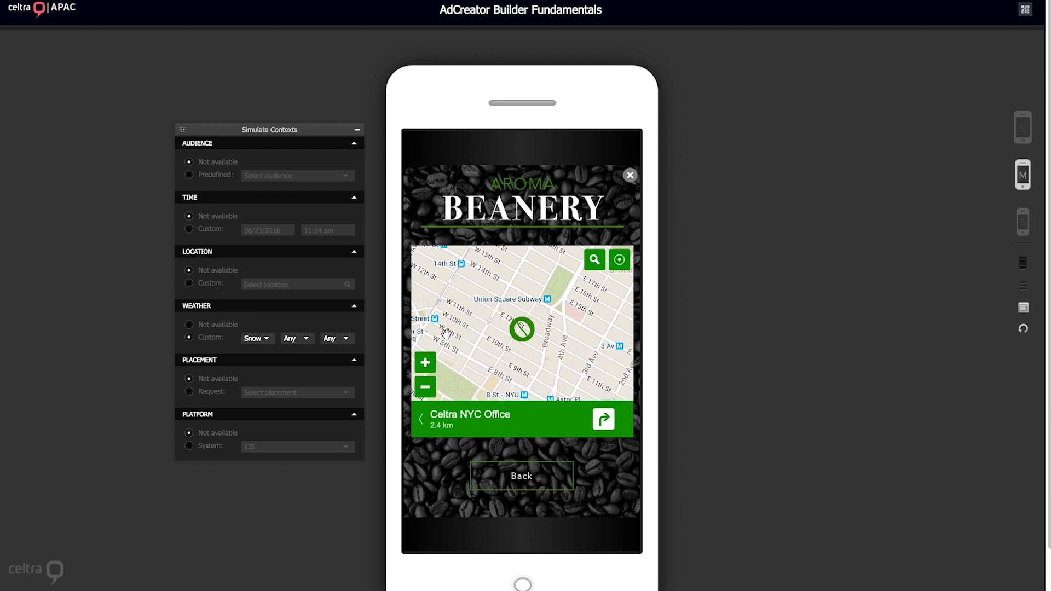
# Step: Test the previewed locator map's zoom controls, location search field and panning
pyautogui.click(425, 362)
pyautogui.click(425, 387)
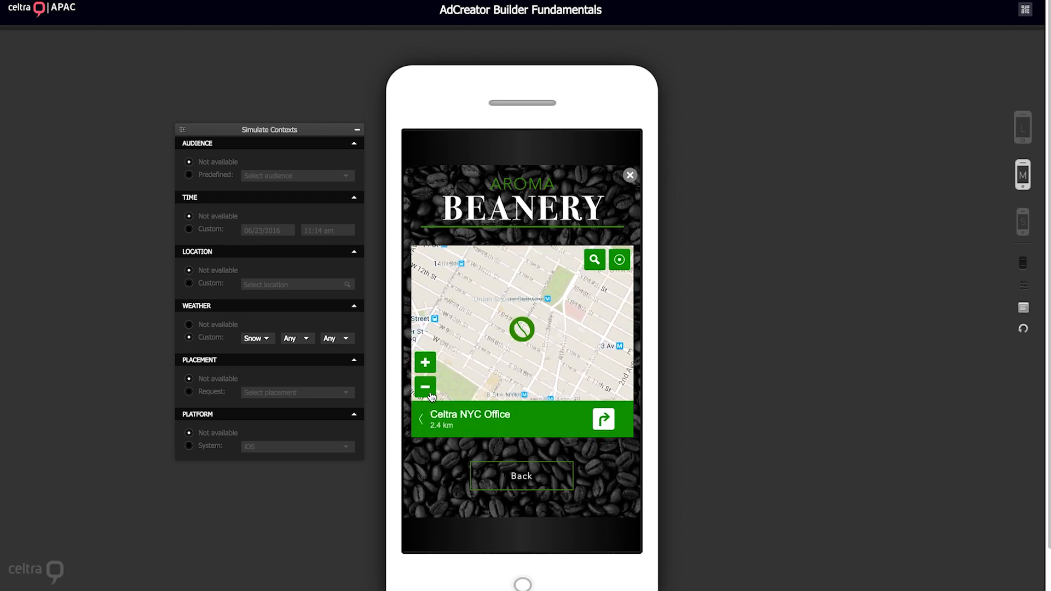
pyautogui.click(594, 259)
pyautogui.click(569, 349)
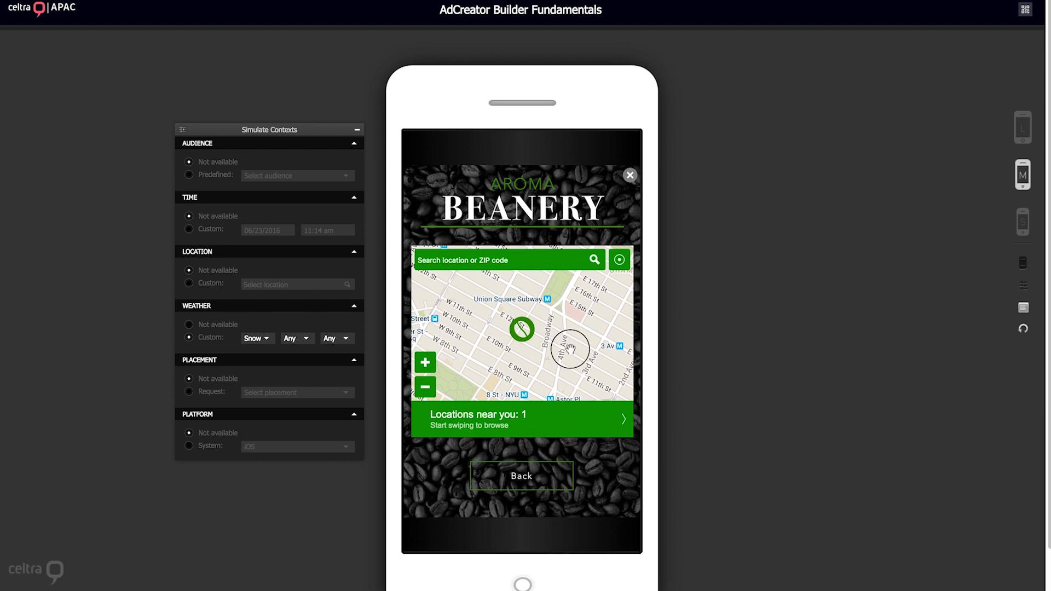
pyautogui.click(591, 269)
pyautogui.moveTo(594, 328); pyautogui.dragTo(485, 319)
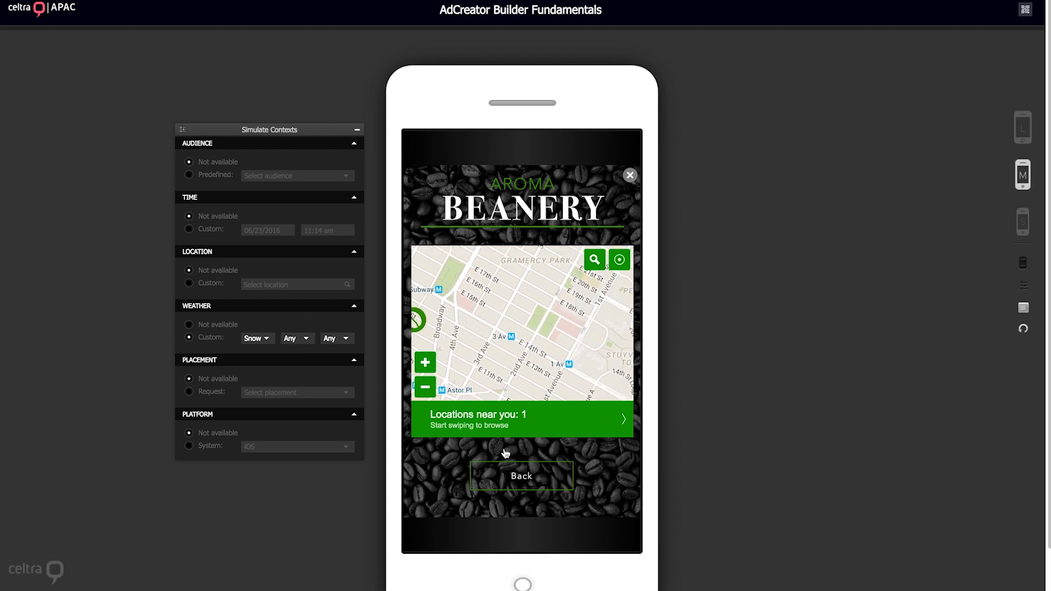
# Step: Recenter the previewed locator map on the store and return to the Start page
pyautogui.click(628, 264)
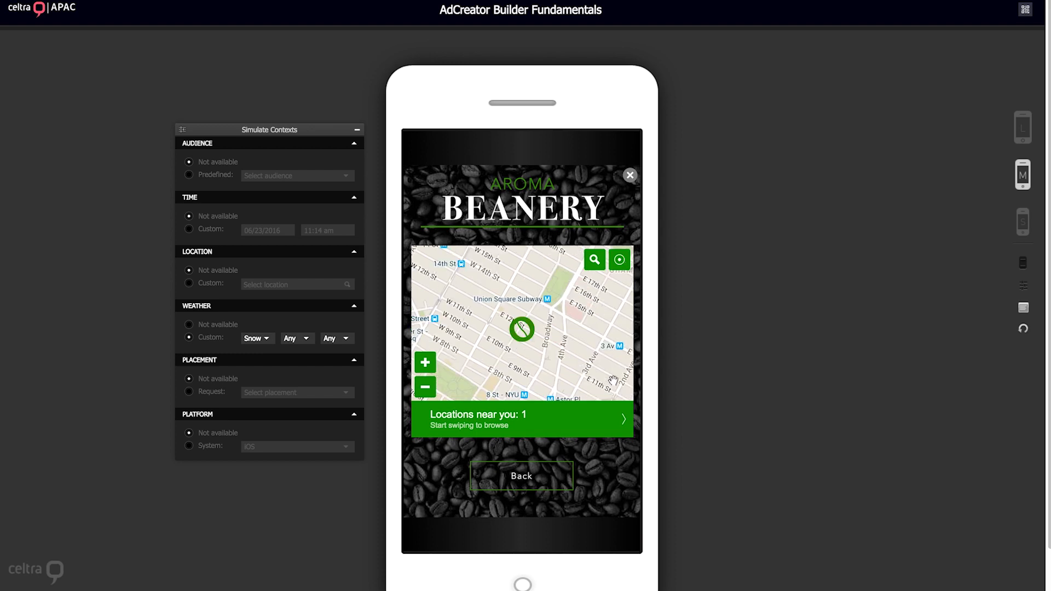
pyautogui.click(536, 475)
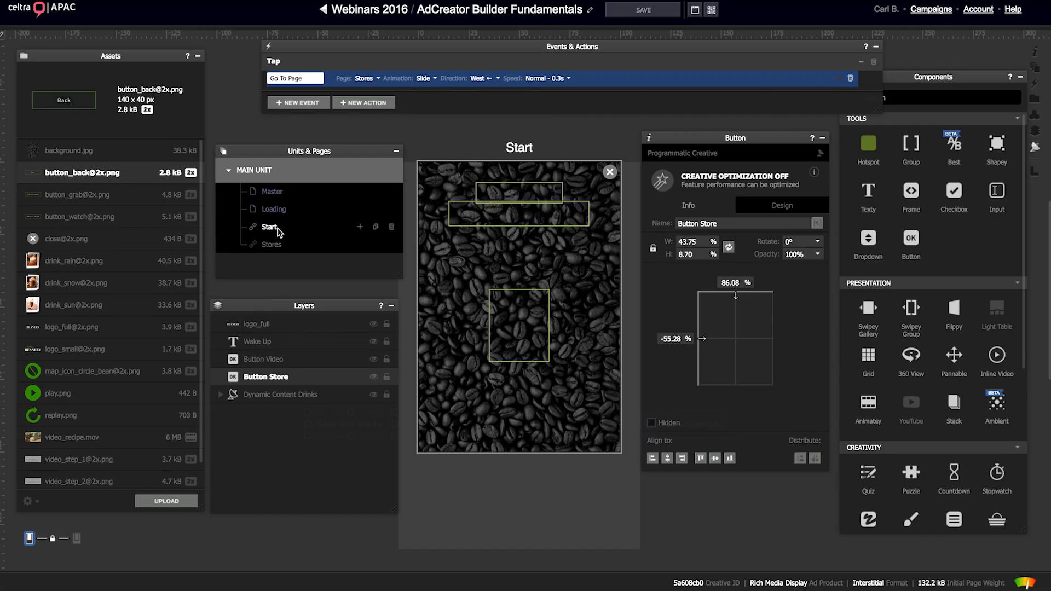
# Step: Duplicate the Stores page and name the copy Video
pyautogui.moveTo(270, 154); pyautogui.dragTo(270, 147)
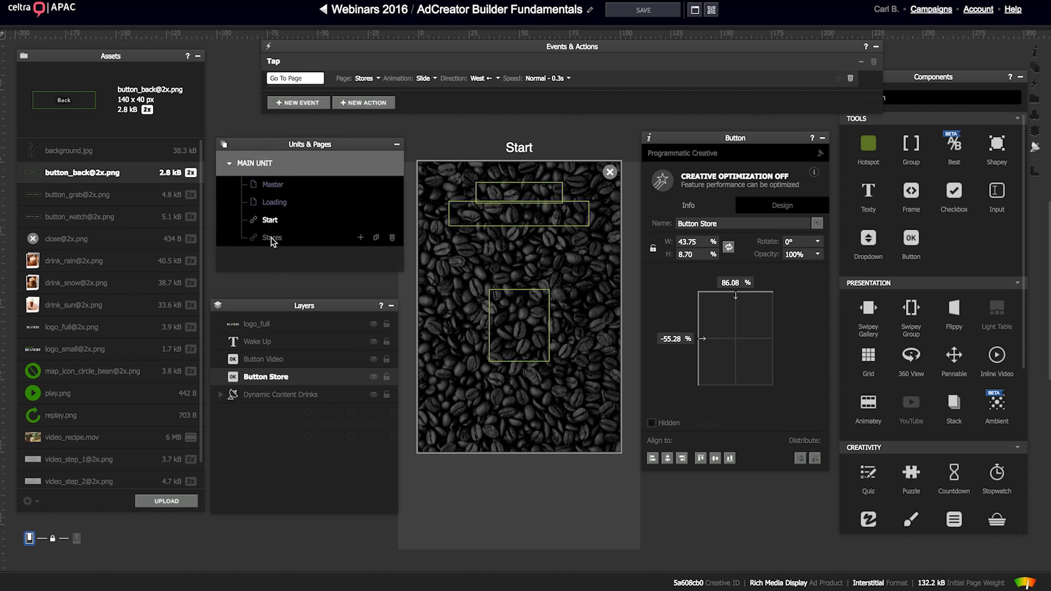
pyautogui.click(272, 237)
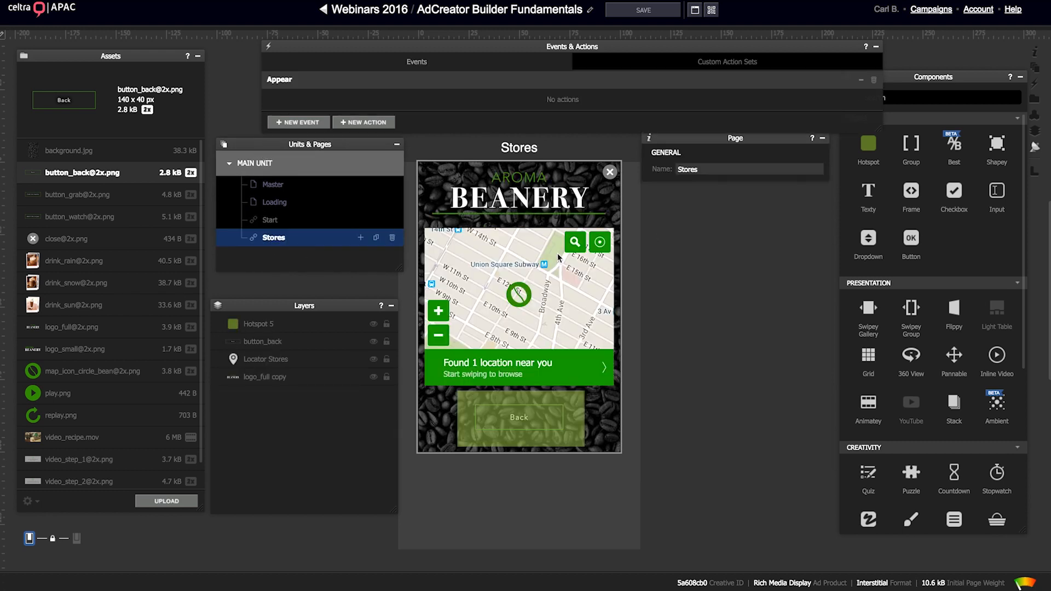
pyautogui.click(376, 237)
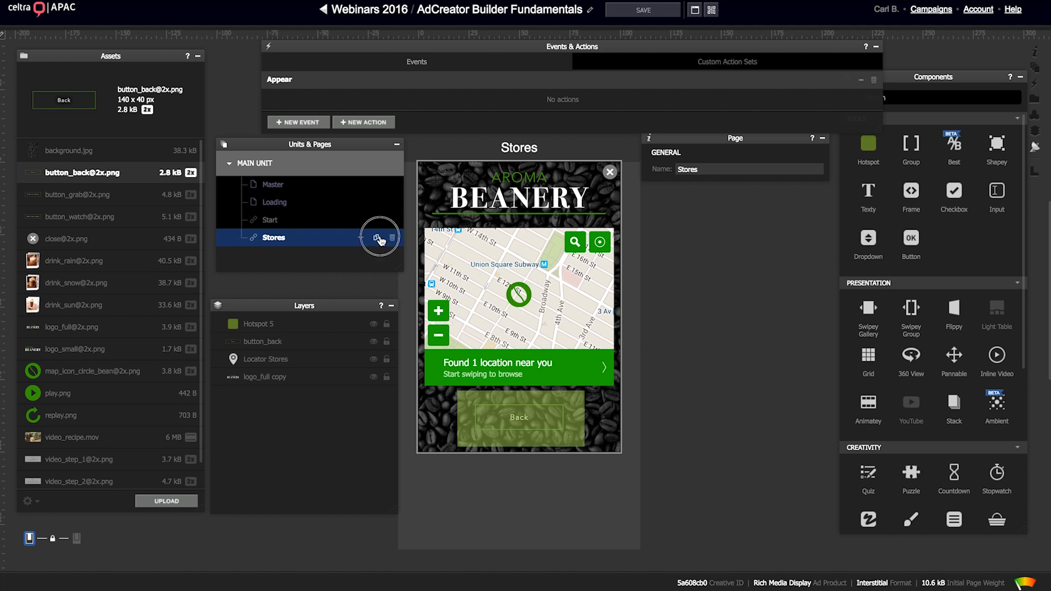
pyautogui.click(706, 171)
pyautogui.write('V')
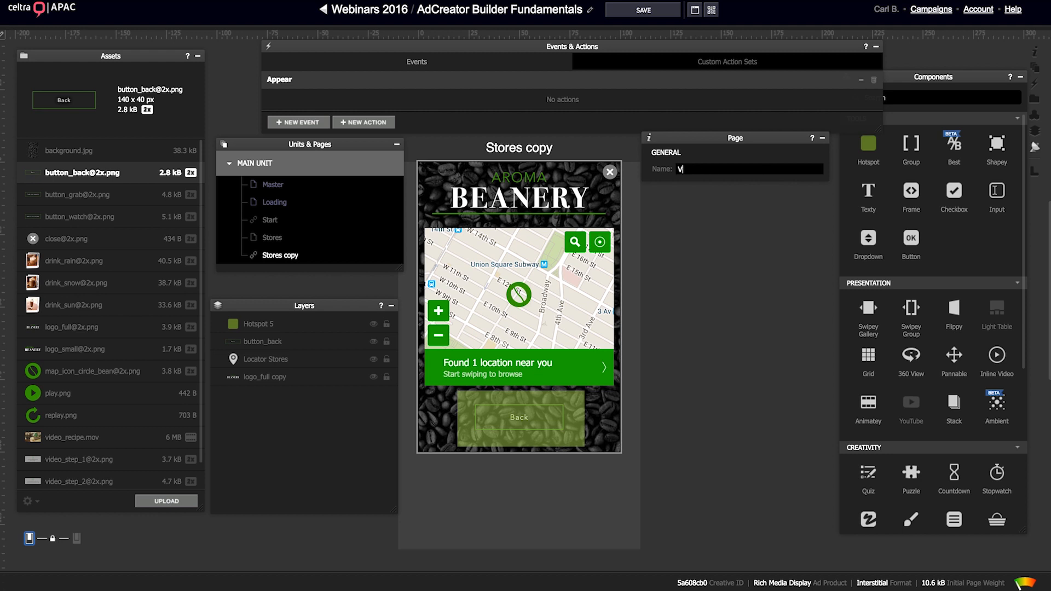
pyautogui.write('ideo')
pyautogui.click(287, 256)
# Step: Delete the store locator from the Video page and place video_recipe.mov between the logo and the Back button
pyautogui.click(534, 294)
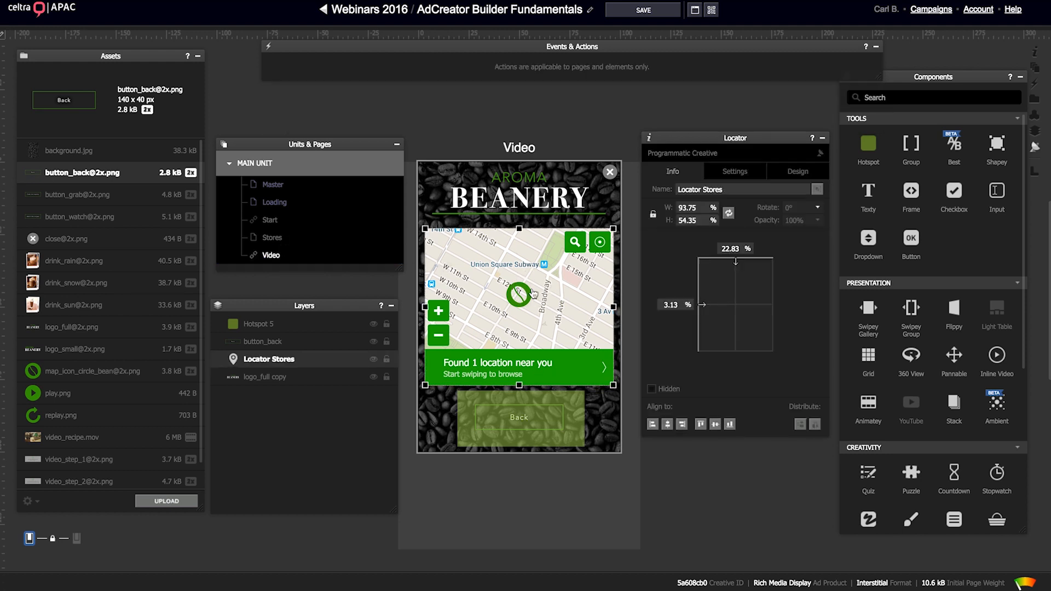
pyautogui.press('Delete')
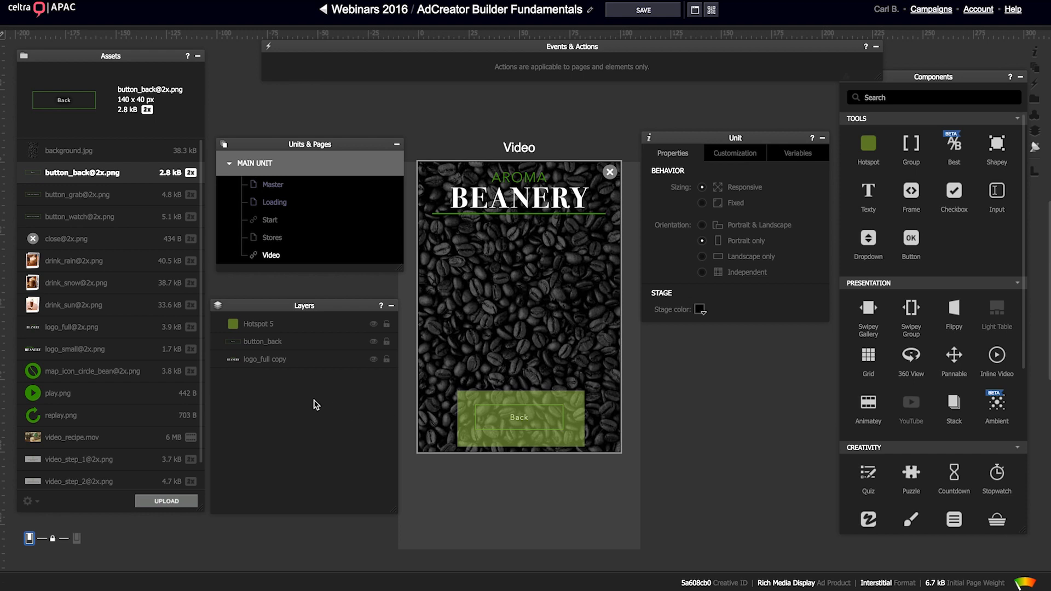
pyautogui.click(70, 443)
pyautogui.moveTo(65, 445); pyautogui.dragTo(527, 304)
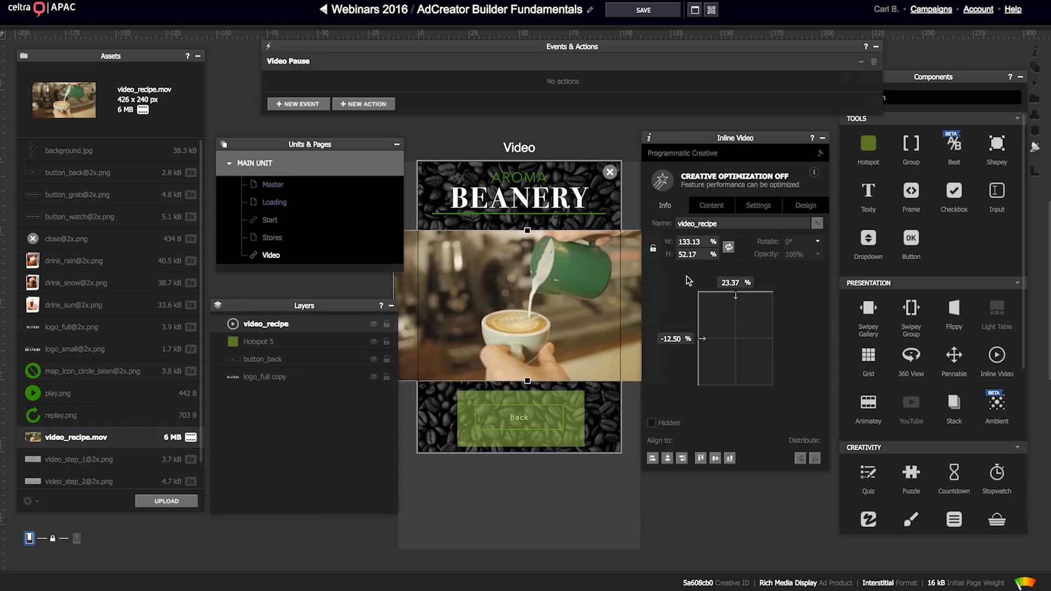
# Step: Lock the video's proportions and set its width to 100%
pyautogui.click(654, 249)
pyautogui.doubleClick(700, 242)
pyautogui.write('100')
pyautogui.press('Return')
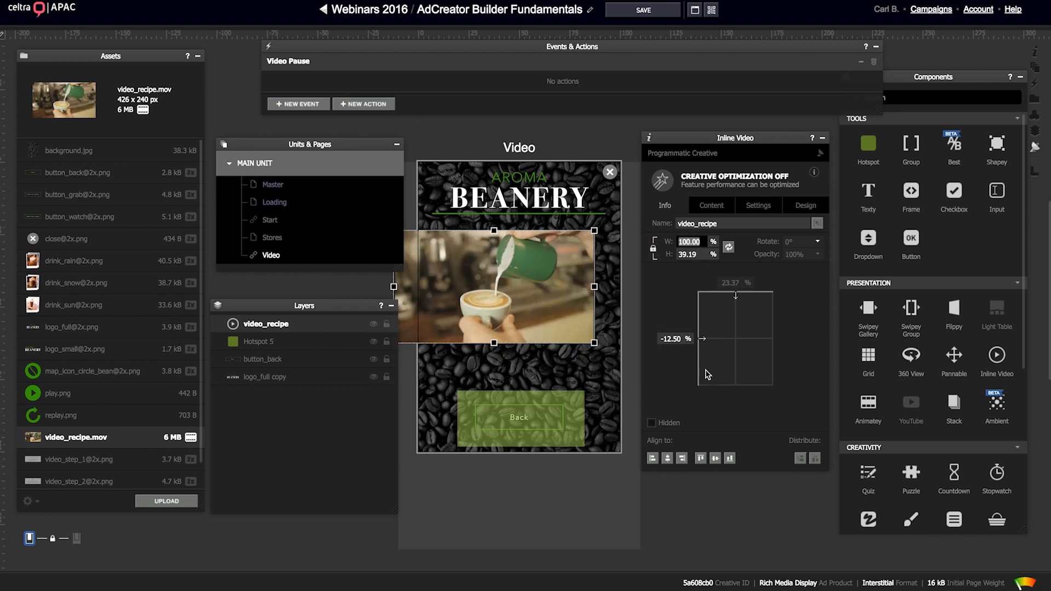
# Step: Switch the video's position to a center anchor and align it to the middle of the page
pyautogui.click(736, 340)
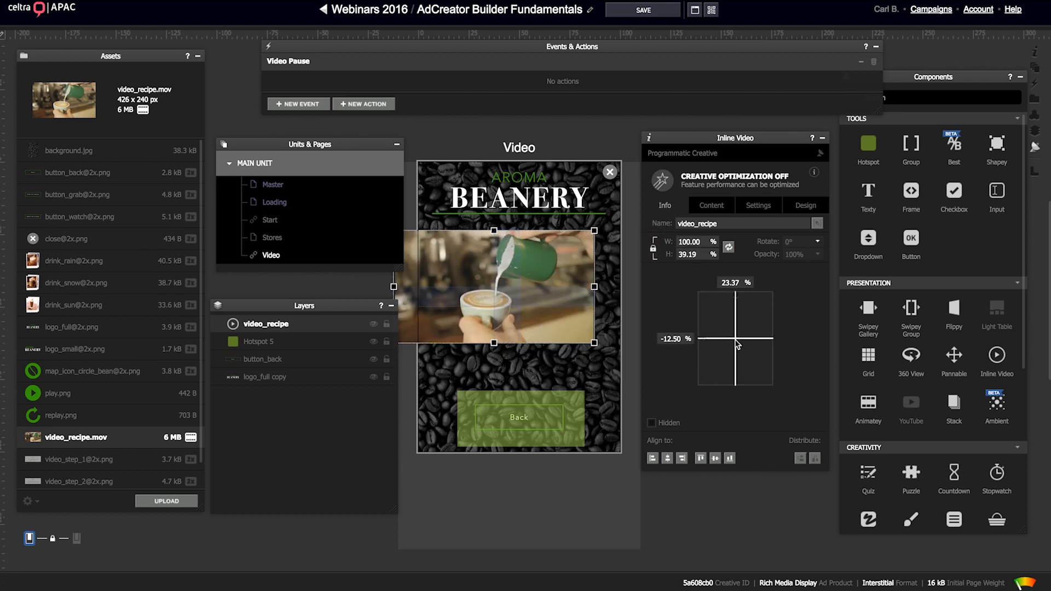
pyautogui.click(680, 458)
pyautogui.click(715, 458)
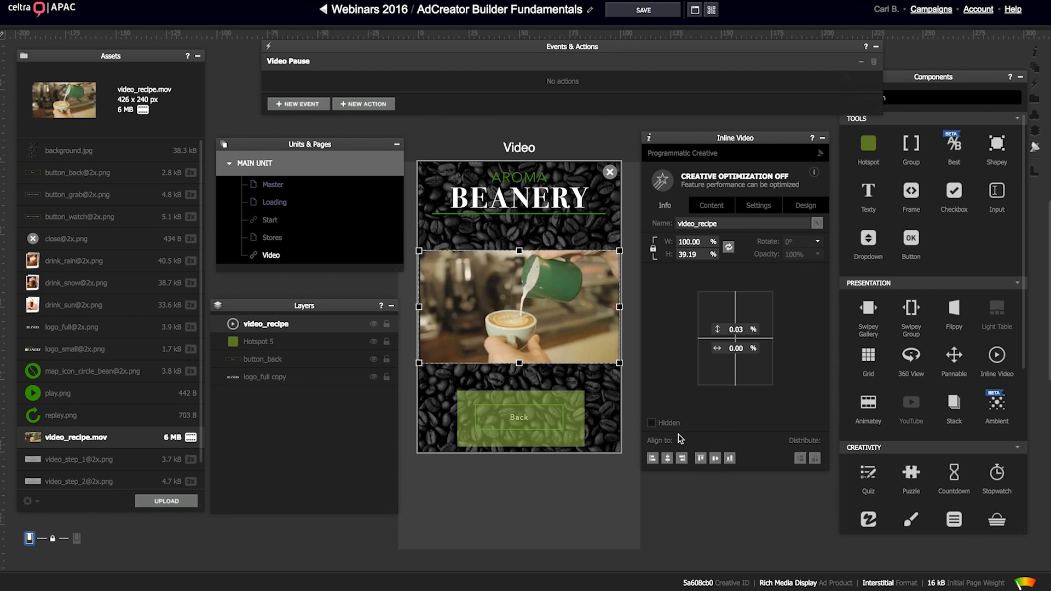
# Step: Set the video's fitting to Crop, checking it in the larger screen layout, and enable Auto play
pyautogui.click(710, 207)
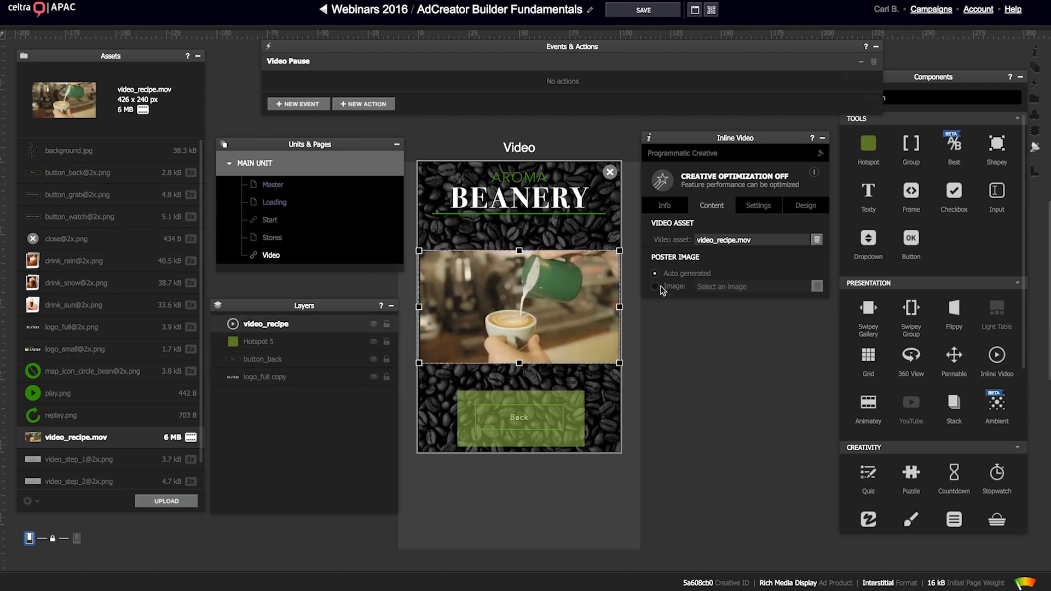
pyautogui.click(759, 205)
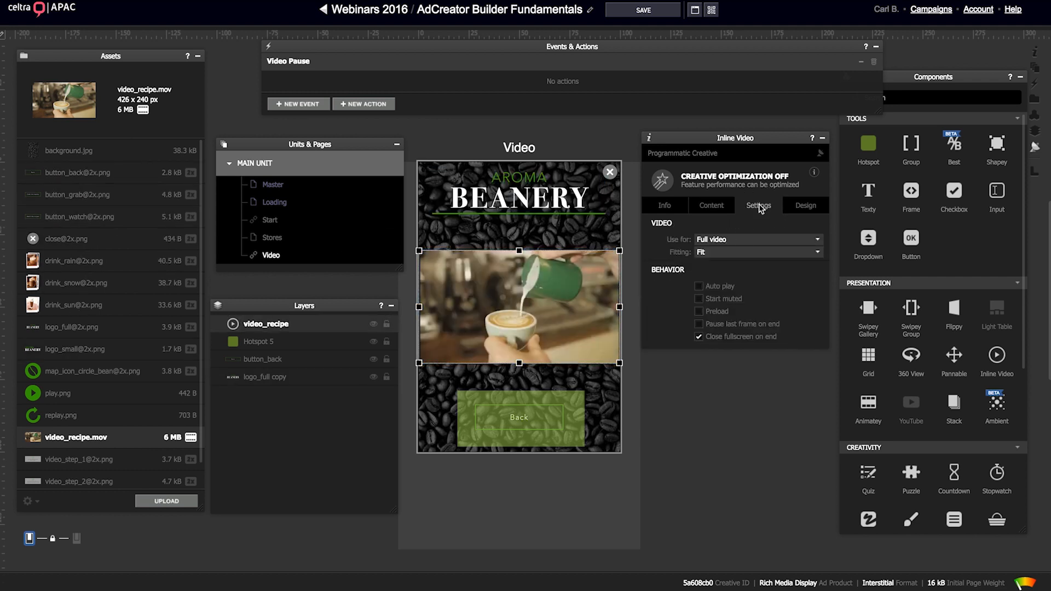
pyautogui.click(745, 244)
pyautogui.click(706, 227)
pyautogui.click(736, 252)
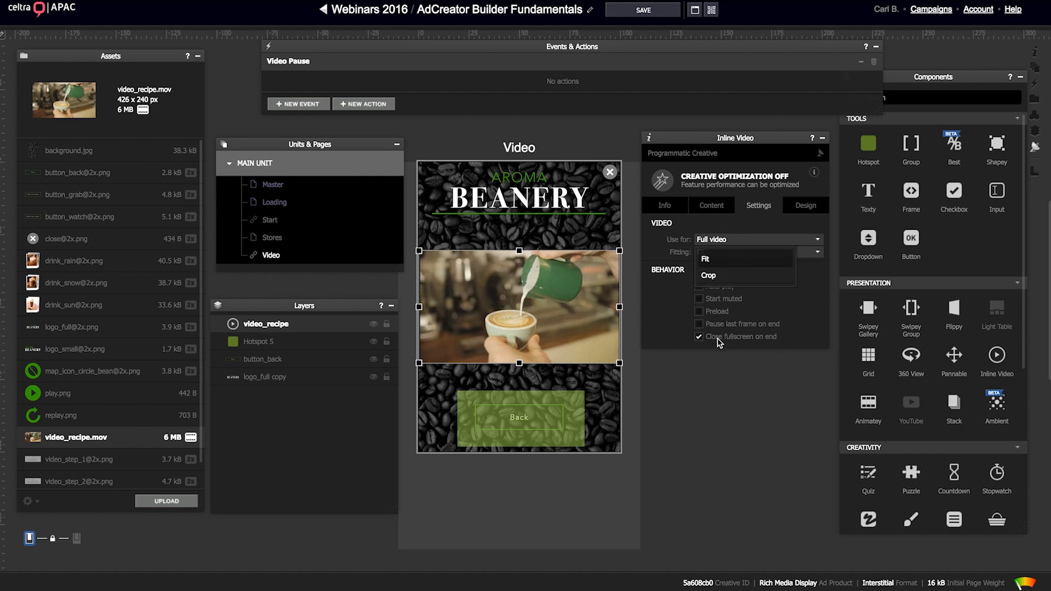
pyautogui.click(76, 538)
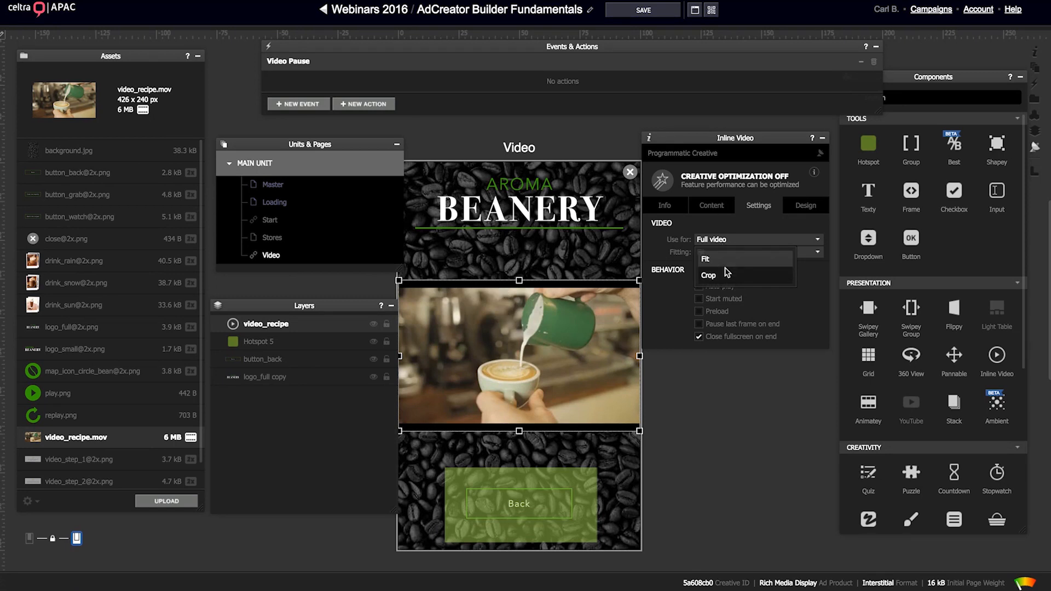
pyautogui.click(711, 276)
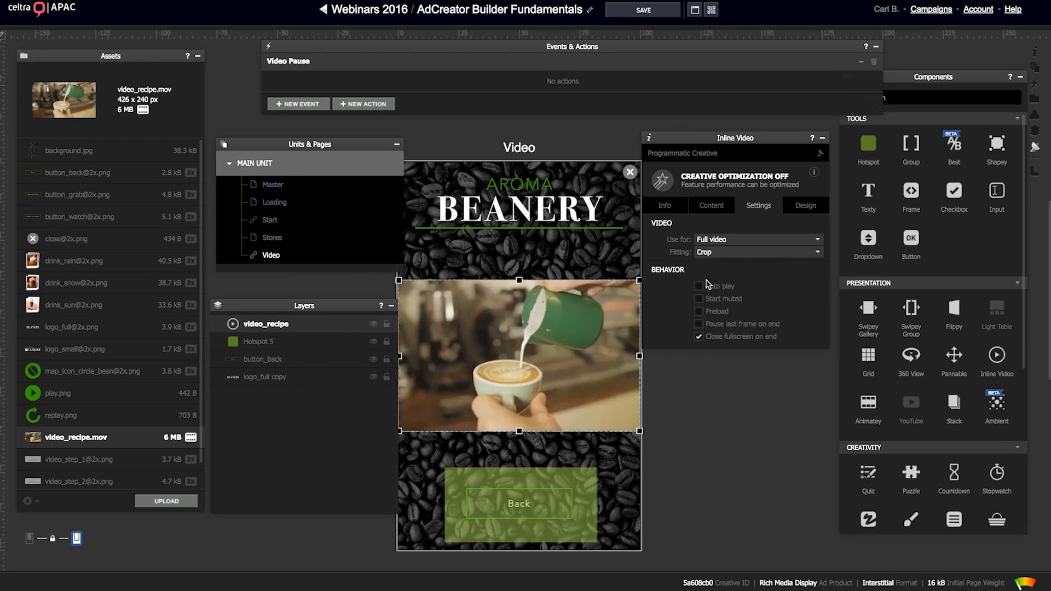
pyautogui.click(30, 538)
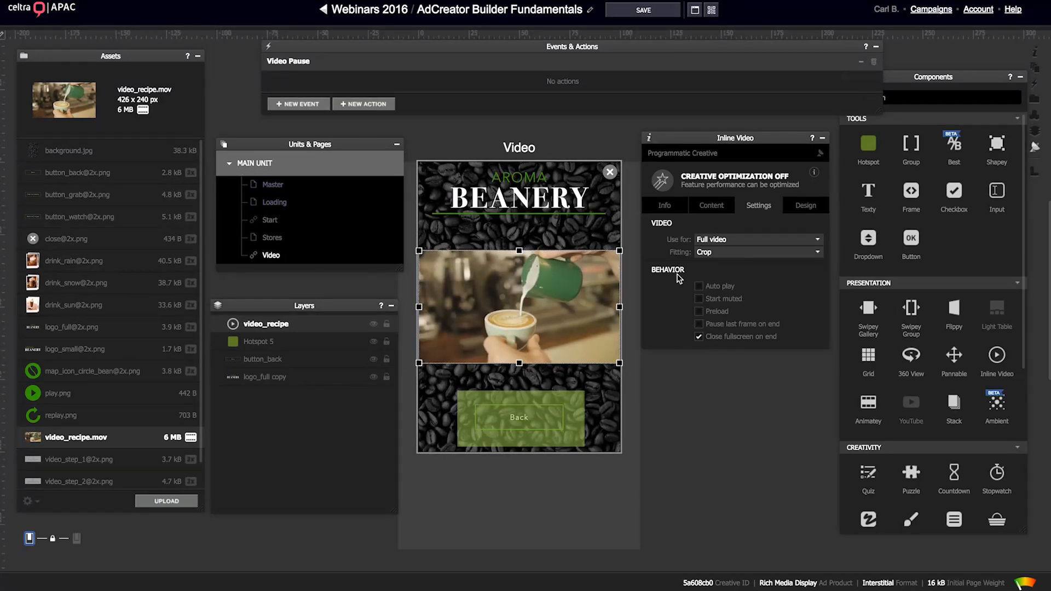
pyautogui.click(699, 286)
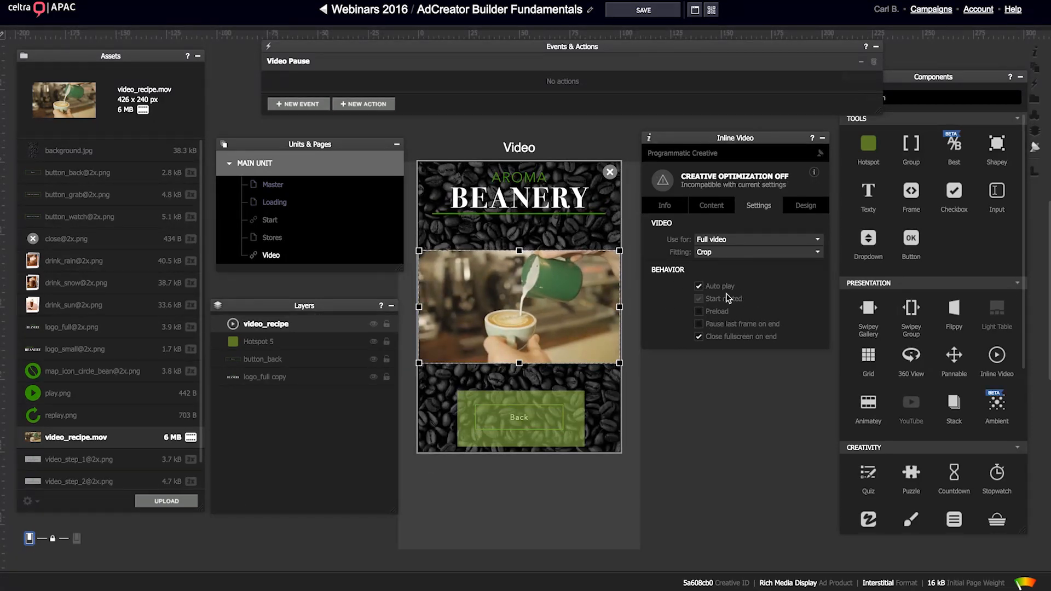
pyautogui.click(703, 335)
# Step: Set the video's progress bar color to green #06A200 and hide its fullscreen button
pyautogui.click(806, 206)
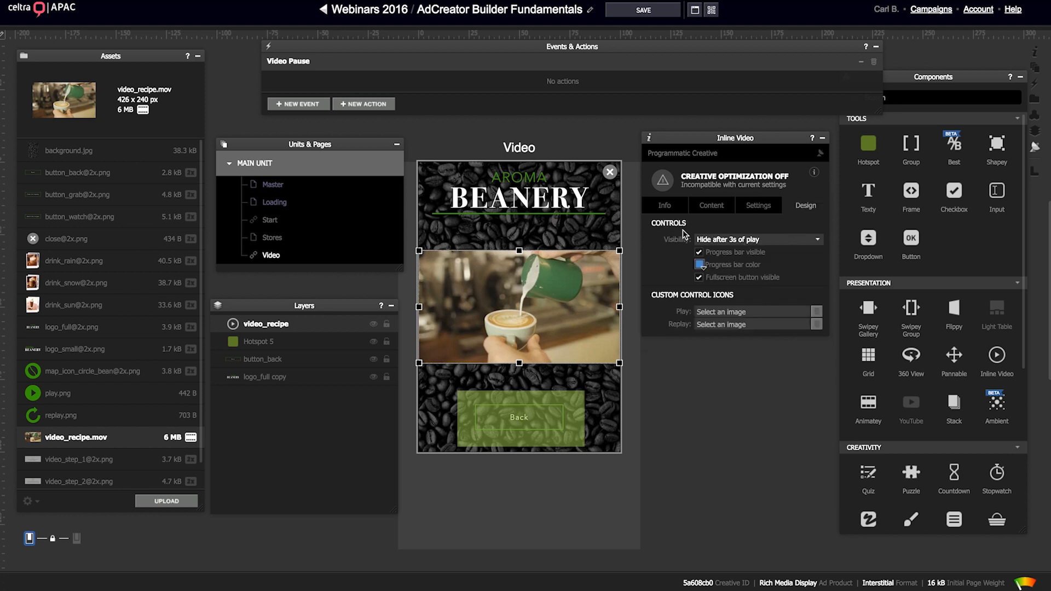
pyautogui.click(742, 241)
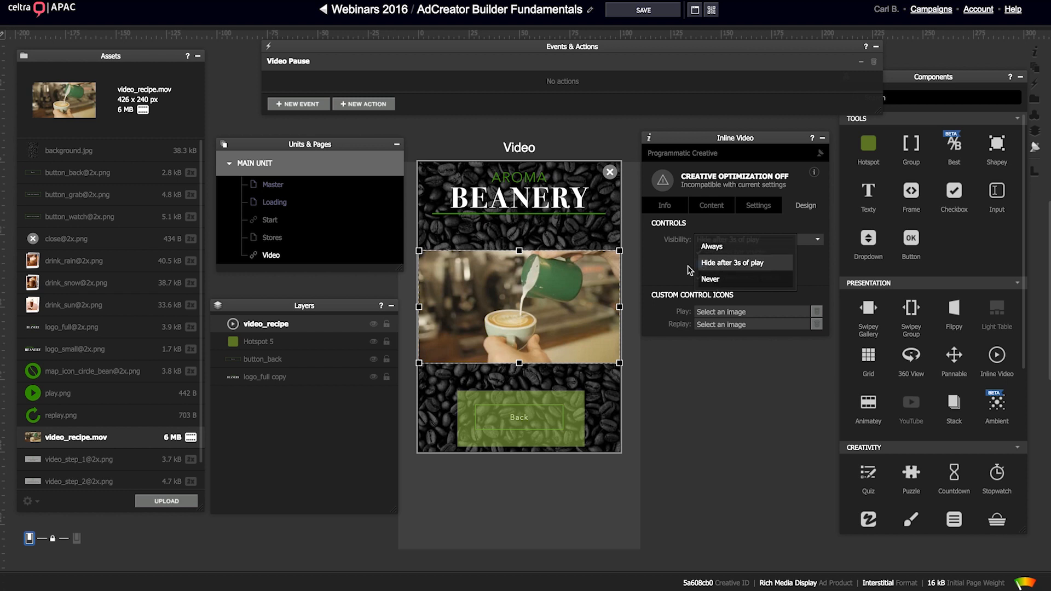
pyautogui.click(662, 256)
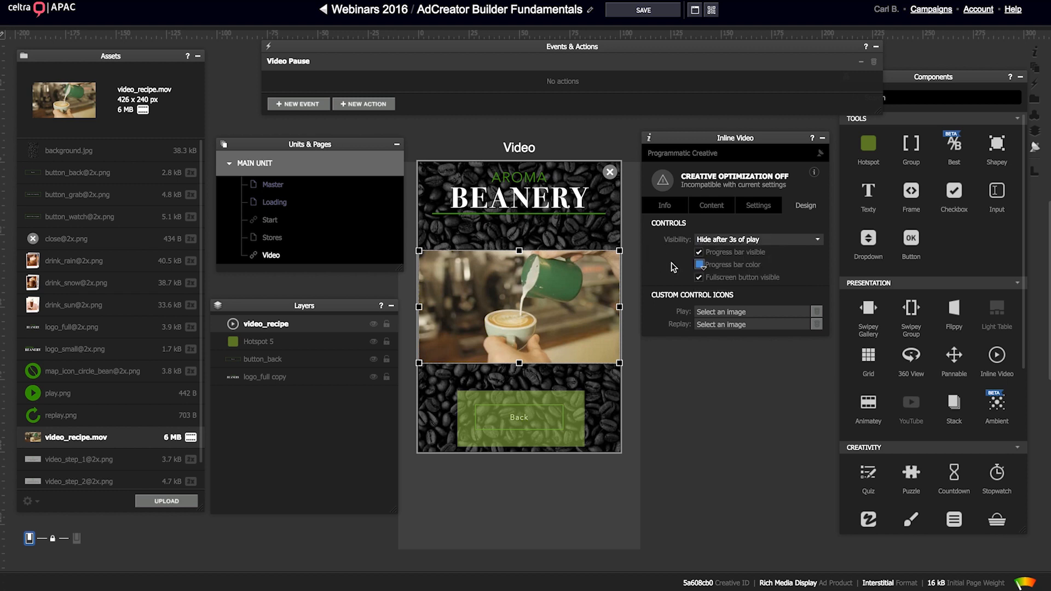
pyautogui.click(699, 266)
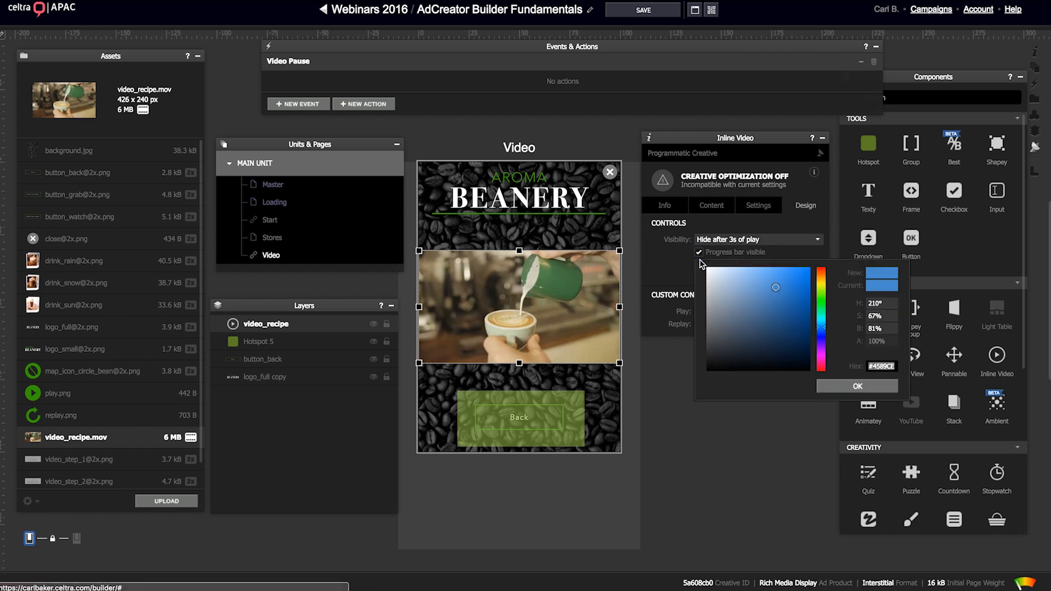
pyautogui.click(820, 301)
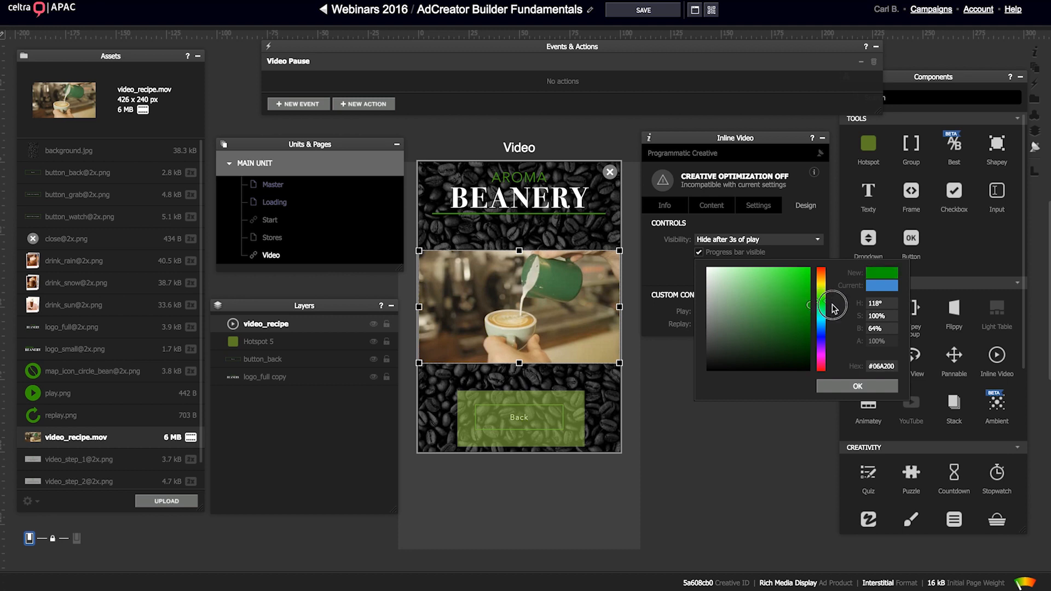
pyautogui.click(848, 385)
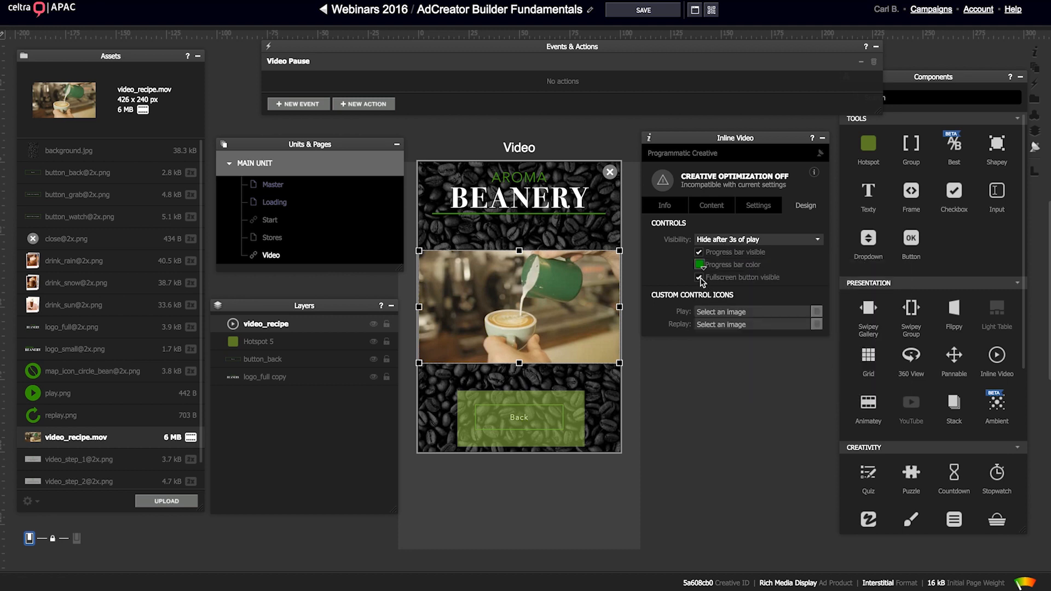
pyautogui.click(699, 277)
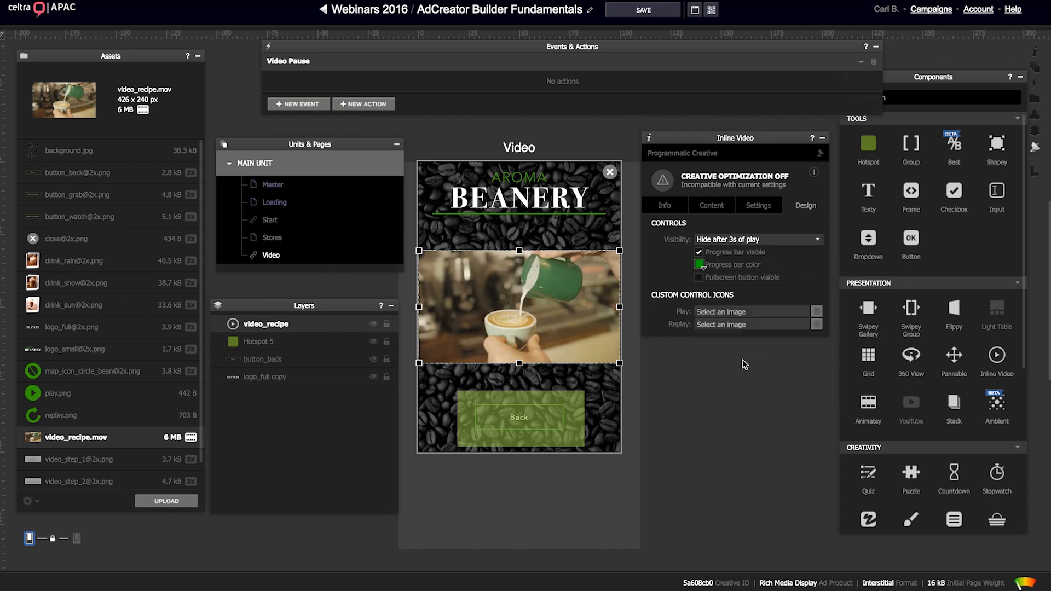
# Step: Assign play.png as the video's custom play icon and replay.png as its custom replay icon
pyautogui.click(716, 312)
pyautogui.scroll(-2, 758, 416)
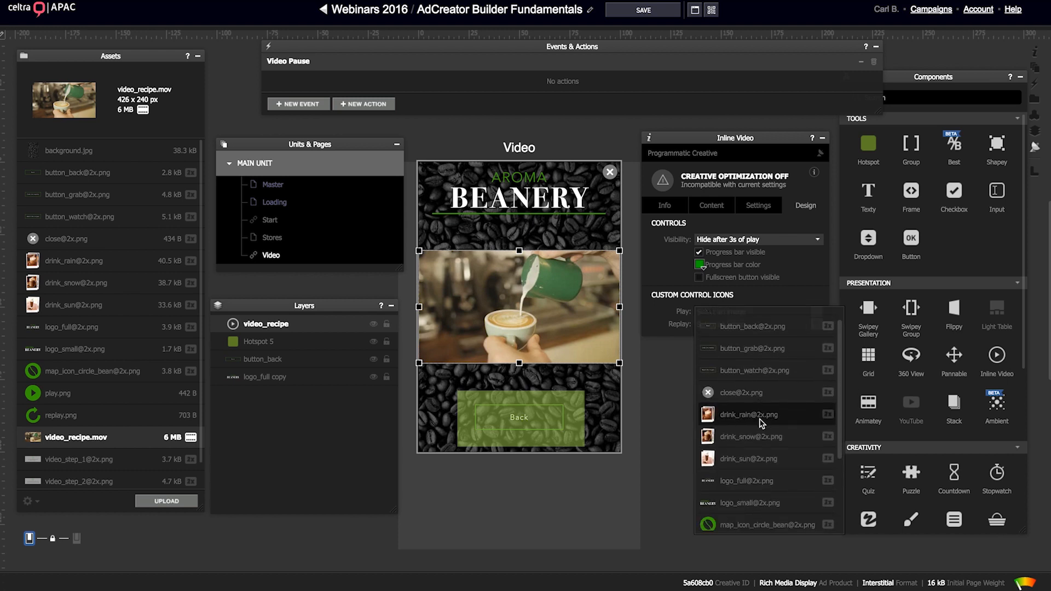
pyautogui.click(728, 488)
pyautogui.click(632, 284)
pyautogui.click(583, 275)
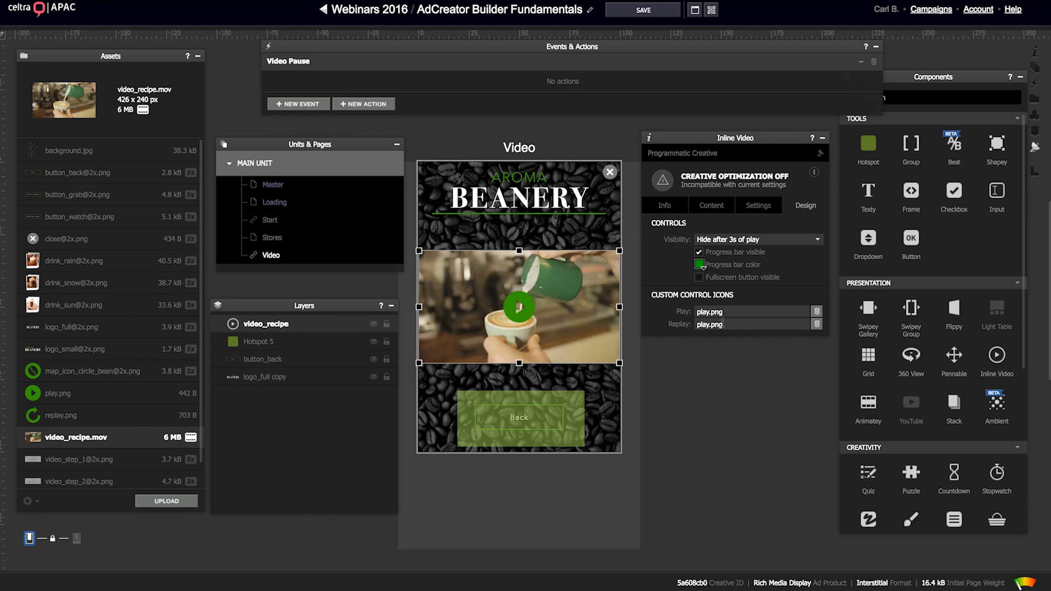
pyautogui.click(722, 323)
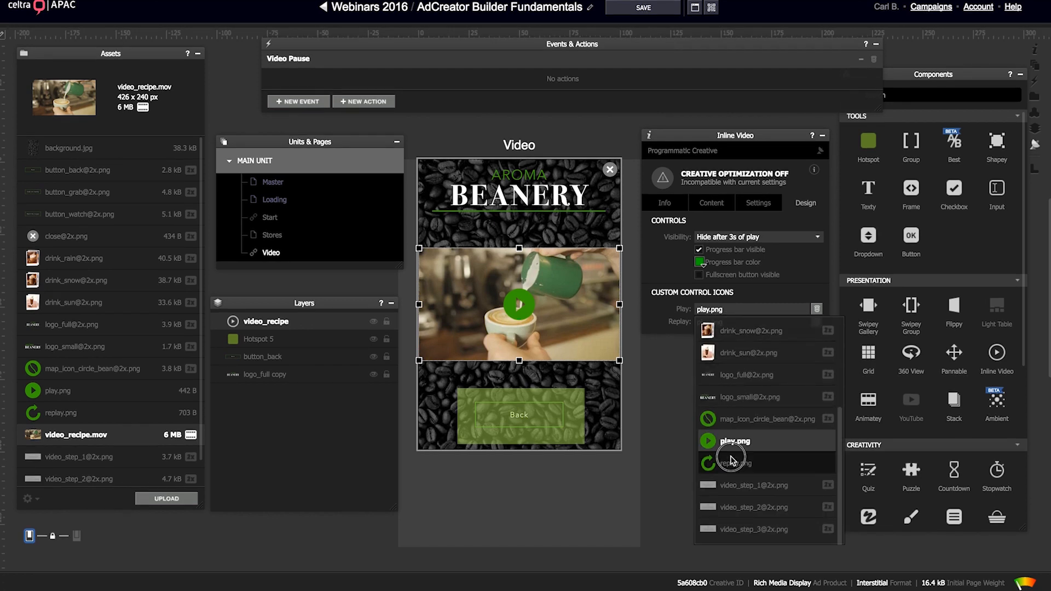
pyautogui.click(730, 460)
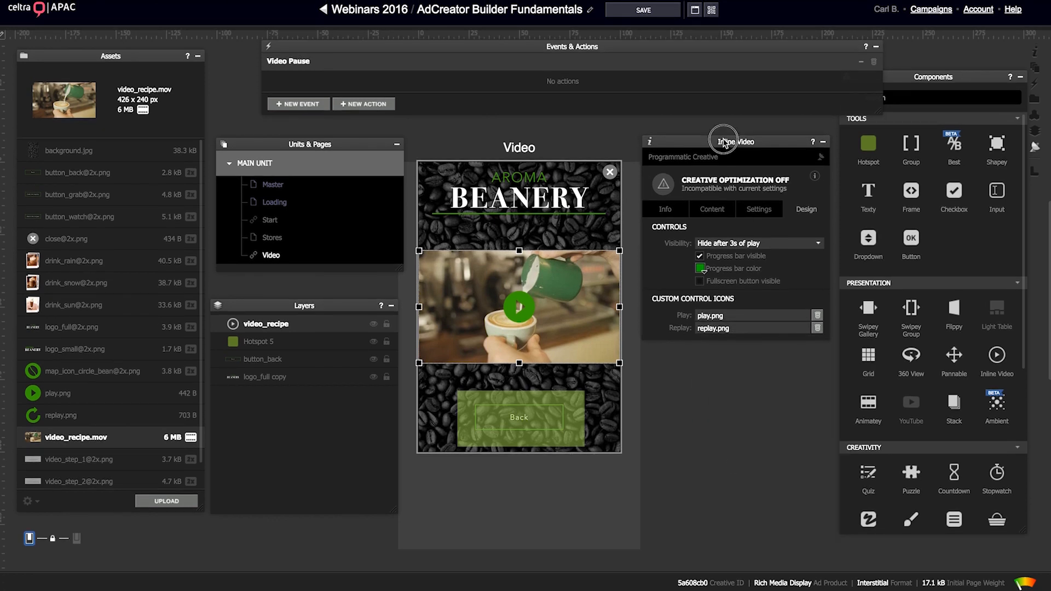
pyautogui.click(664, 208)
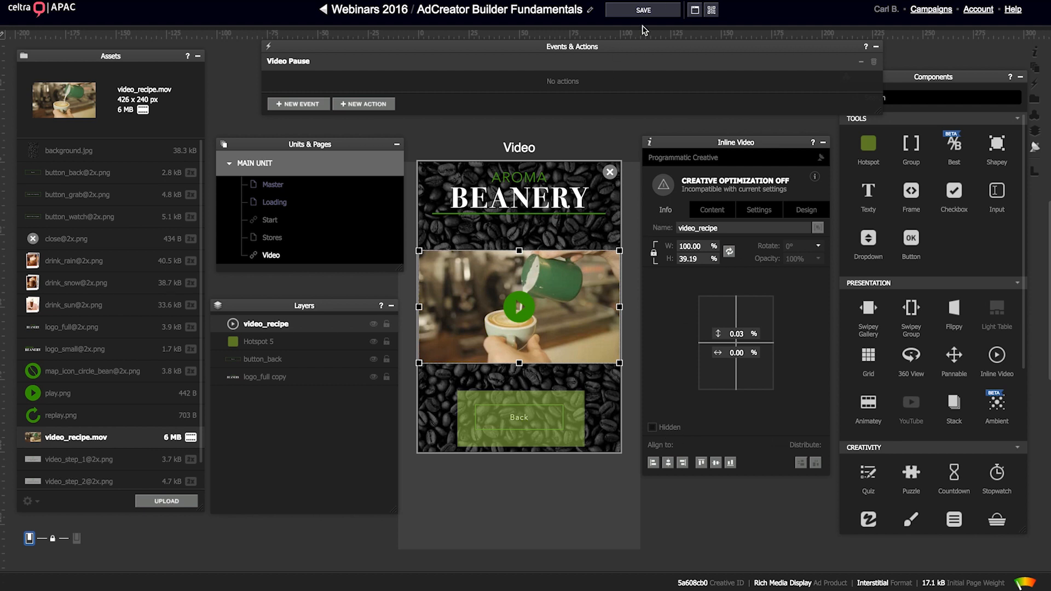
# Step: Check the Video page's Back hotspot action, and add a Go To Page action targeting Video to the Start page's Watch the recipes button
pyautogui.click(520, 444)
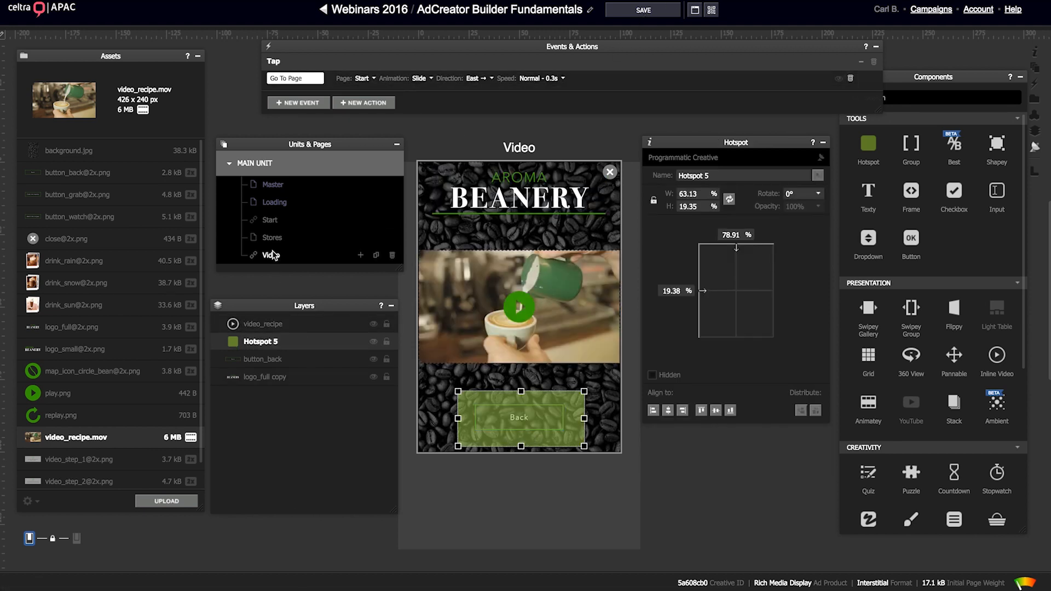
pyautogui.click(271, 220)
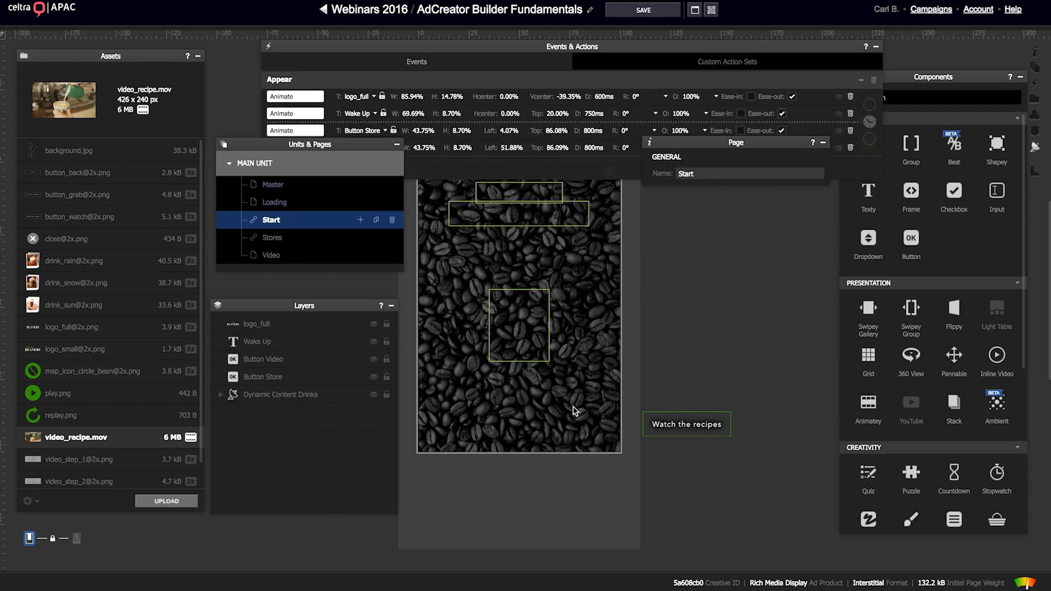
pyautogui.click(695, 427)
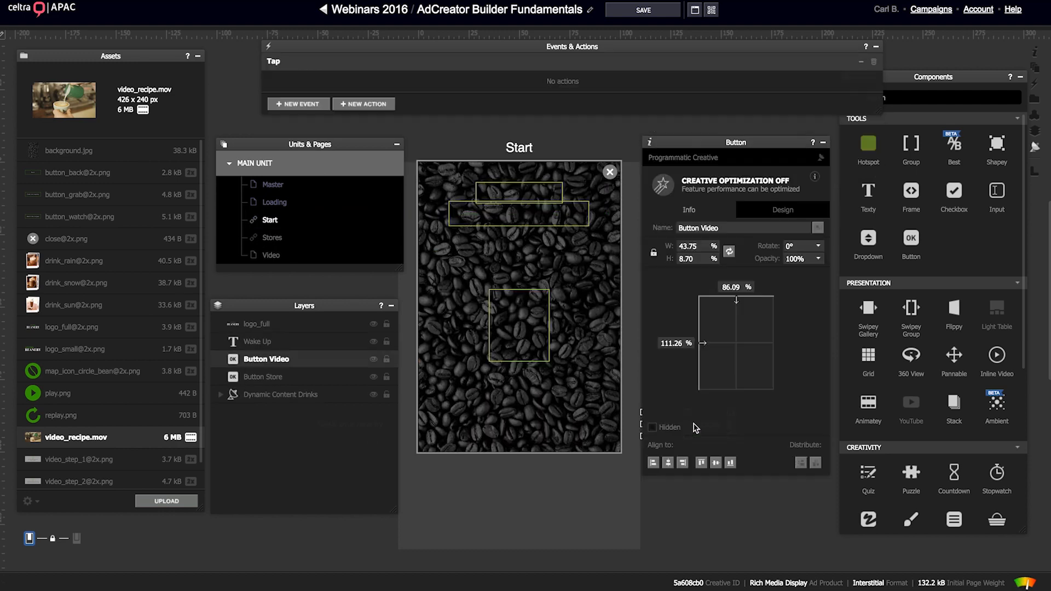
pyautogui.click(356, 104)
pyautogui.moveTo(378, 110)
pyautogui.click(491, 175)
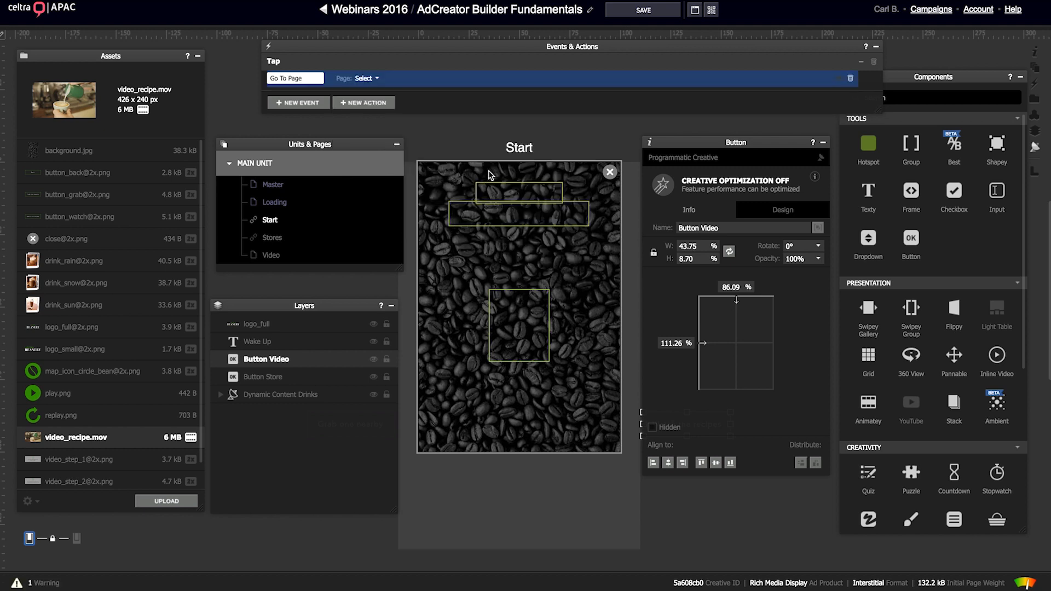
pyautogui.click(357, 79)
pyautogui.click(382, 119)
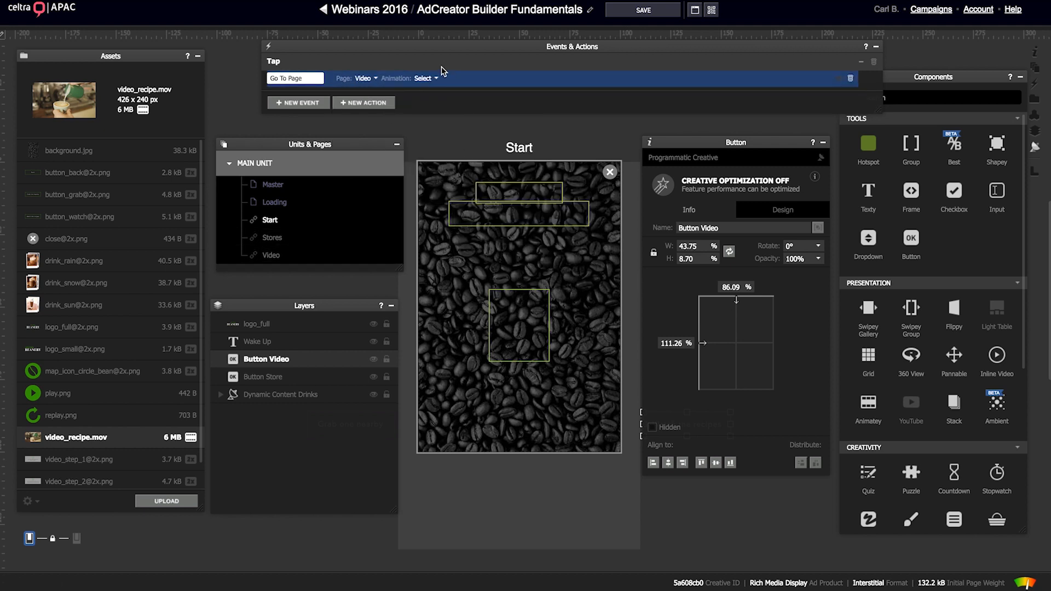
# Step: Set the page transition of the Watch the recipes button to a Slide animation and choose its direction
pyautogui.click(423, 79)
pyautogui.click(441, 119)
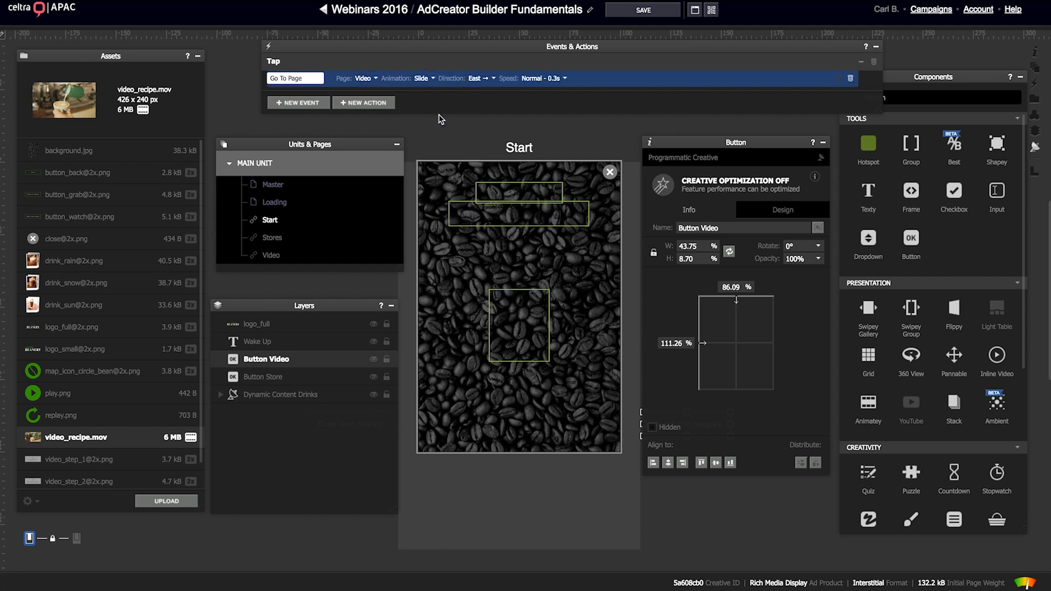
pyautogui.click(478, 78)
pyautogui.click(505, 103)
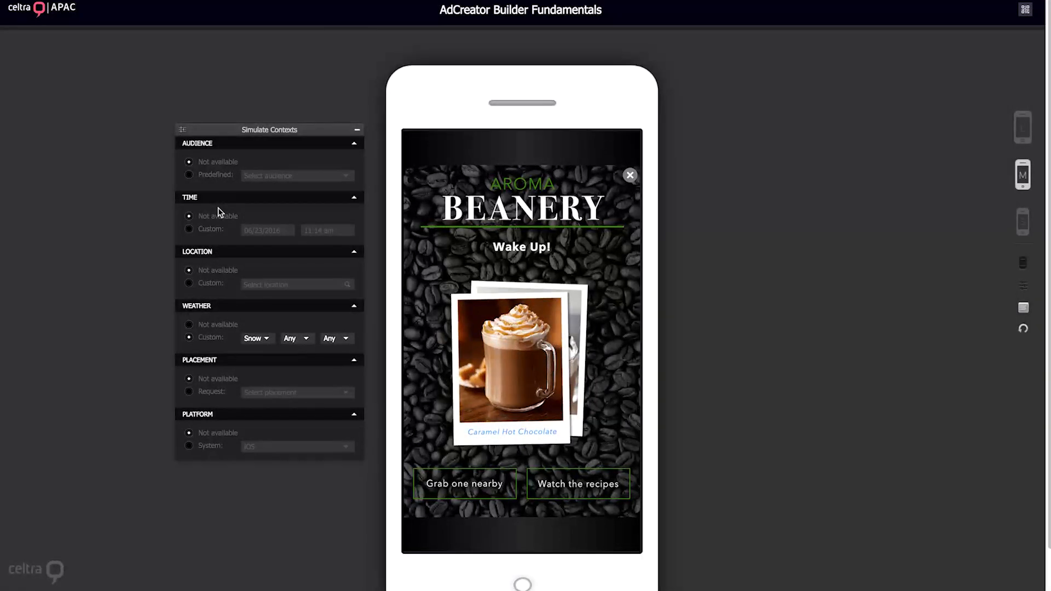
# Step: Test the recipe link in the ad preview: open the video page, pause and resume the video, and return with Back
pyautogui.click(549, 485)
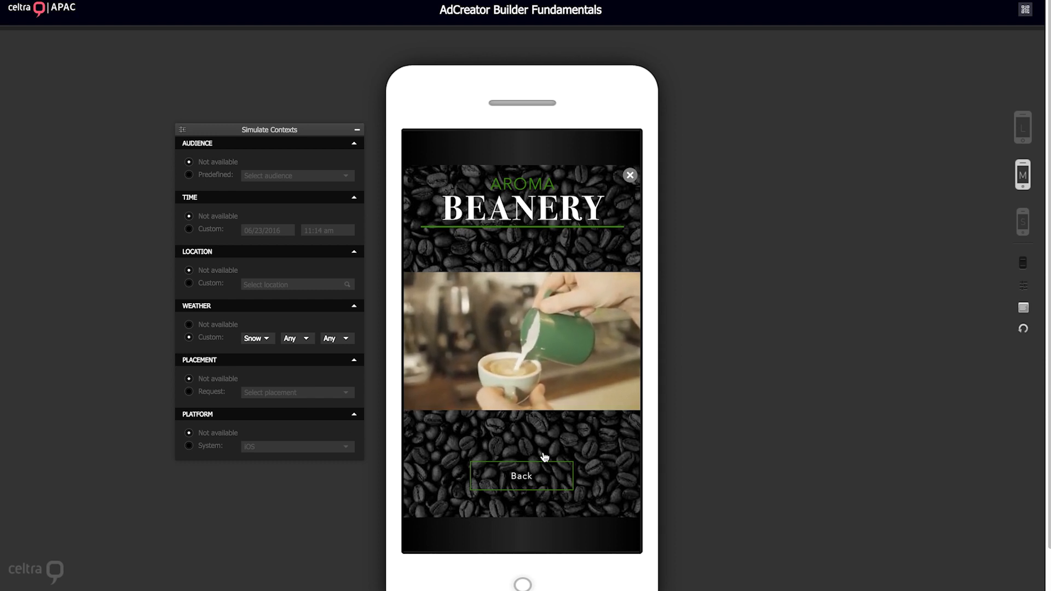
pyautogui.click(527, 335)
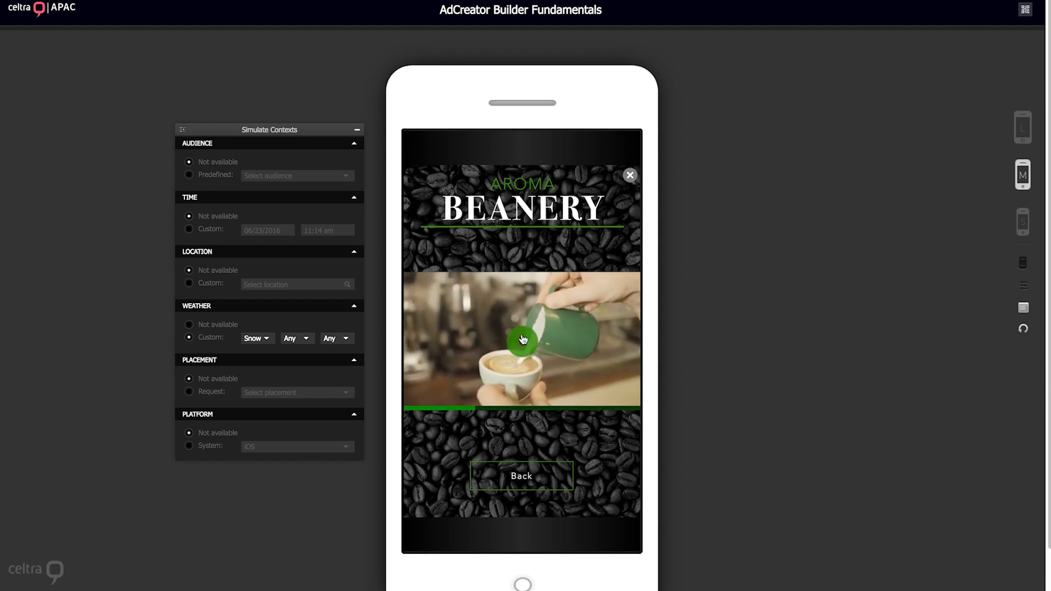
pyautogui.click(520, 340)
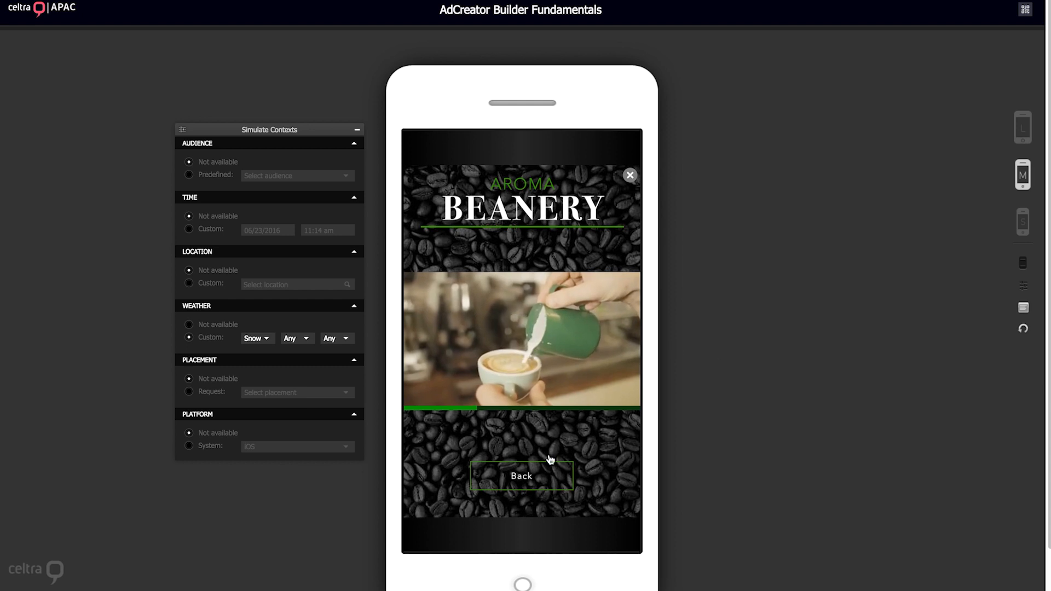
pyautogui.click(535, 476)
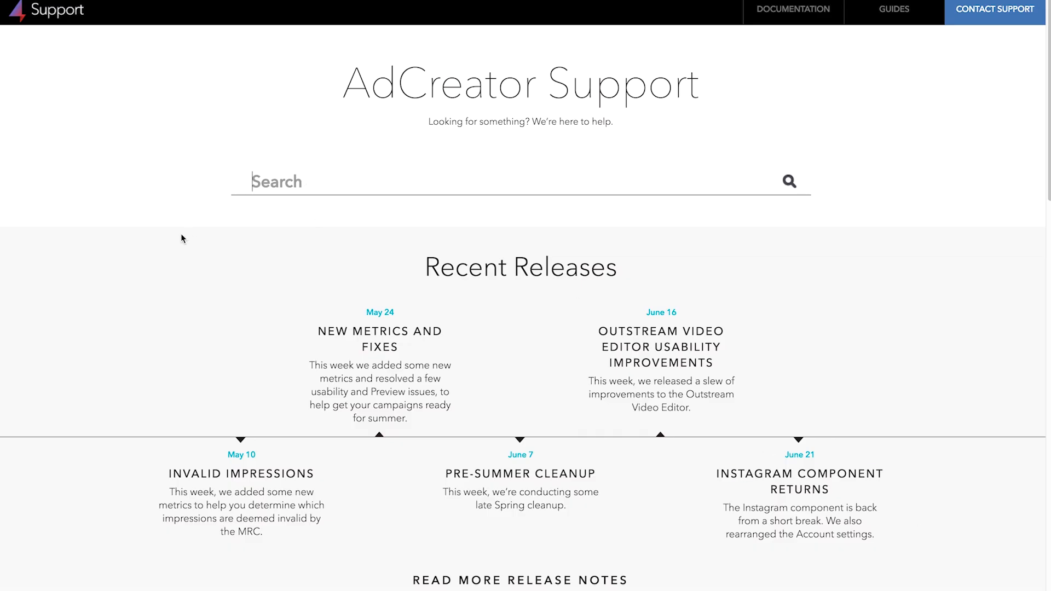
# Step: Search the AdCreator Support site for "creative api" and skim the Creative API article
pyautogui.write('creative api')
pyautogui.press('Return')
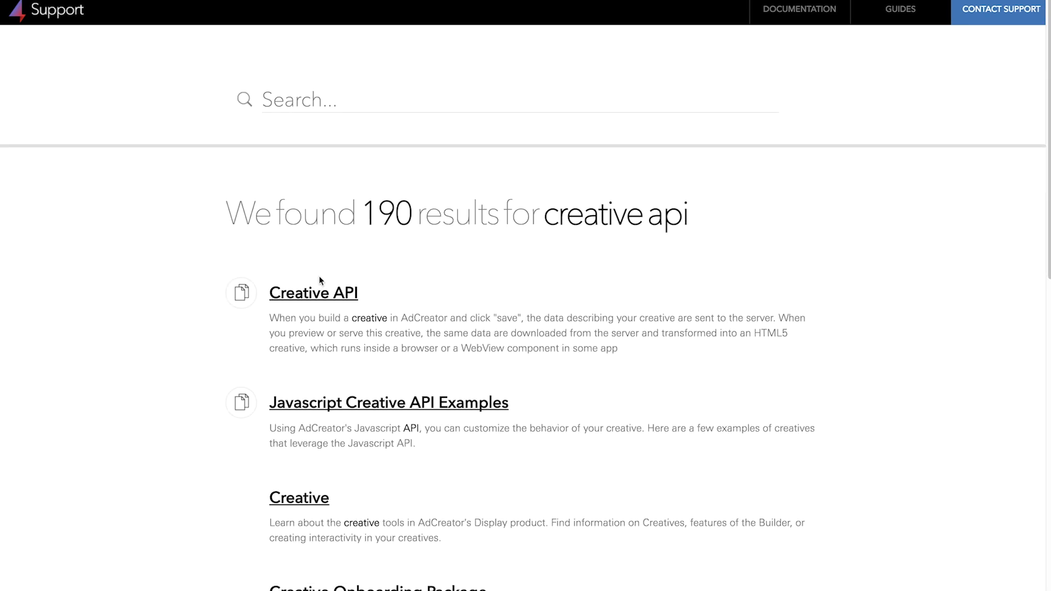
pyautogui.click(311, 290)
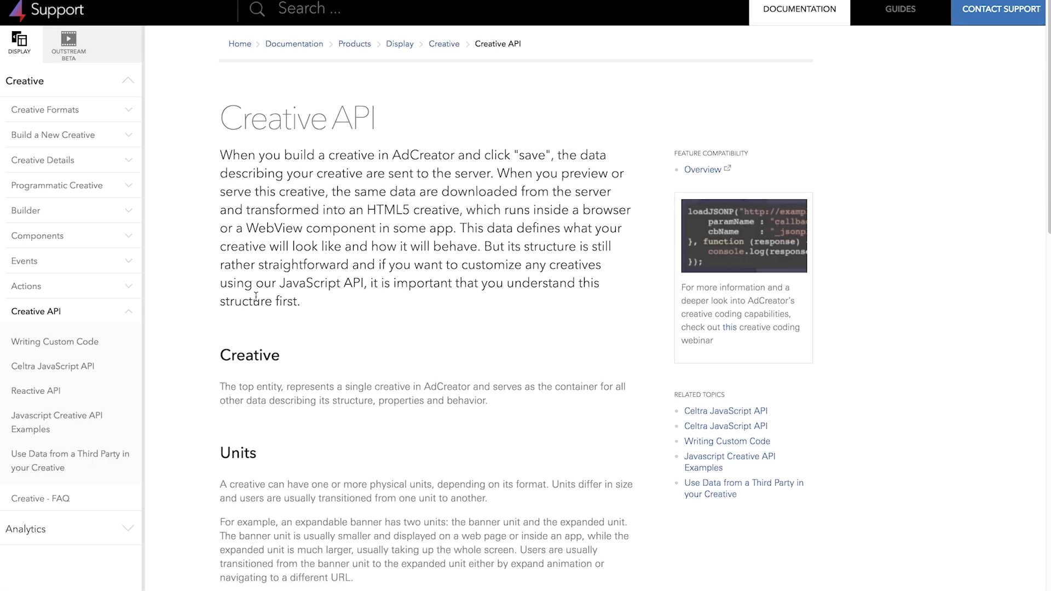
pyautogui.scroll(-10, 346, 400)
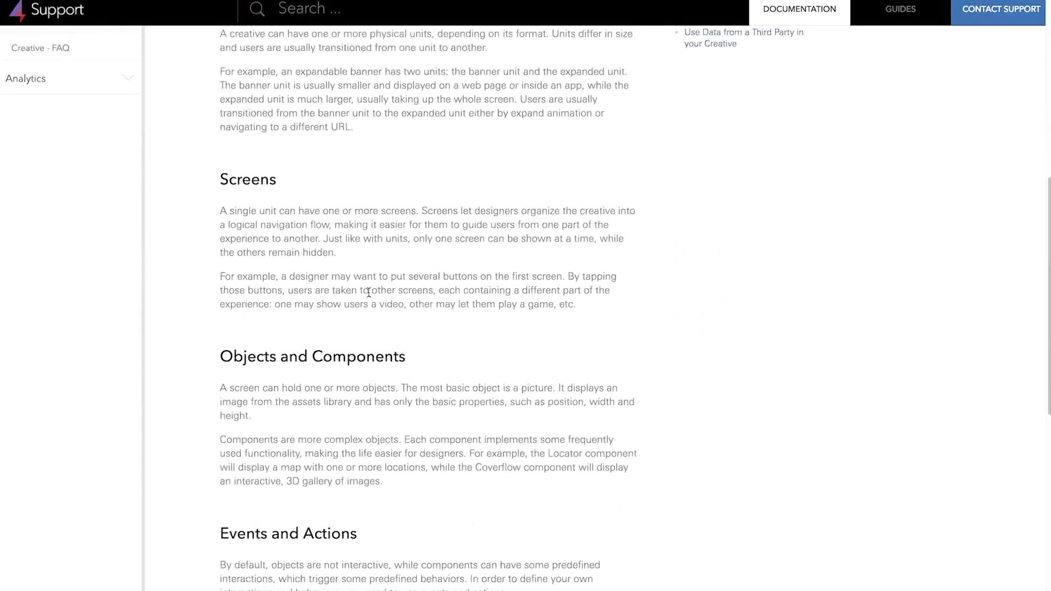
pyautogui.scroll(10, 346, 399)
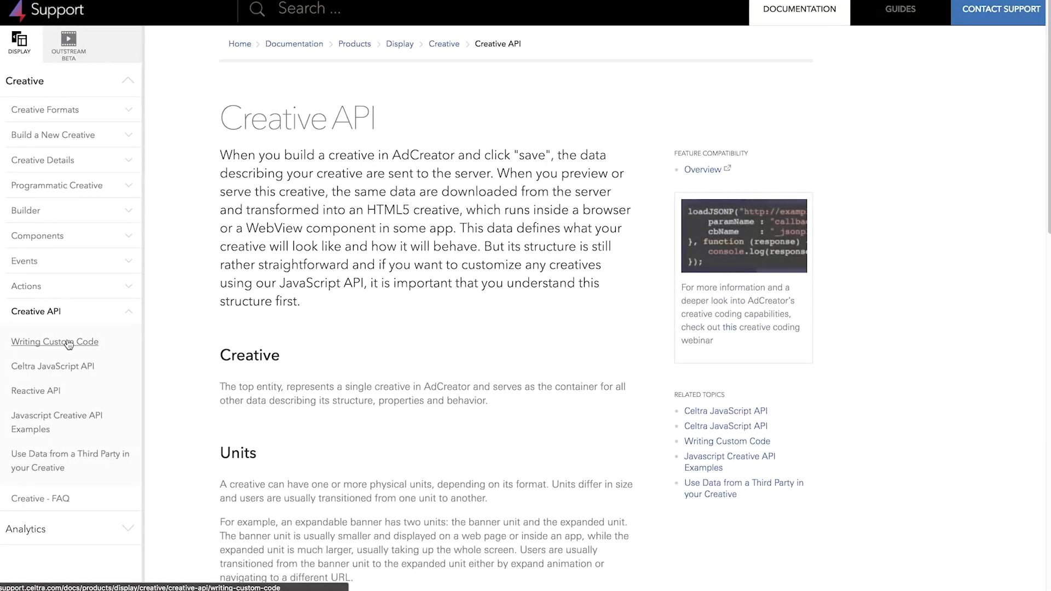
# Step: Open the Contact Support page and review the information required for creative, reporting and trafficking issues
pyautogui.click(1006, 11)
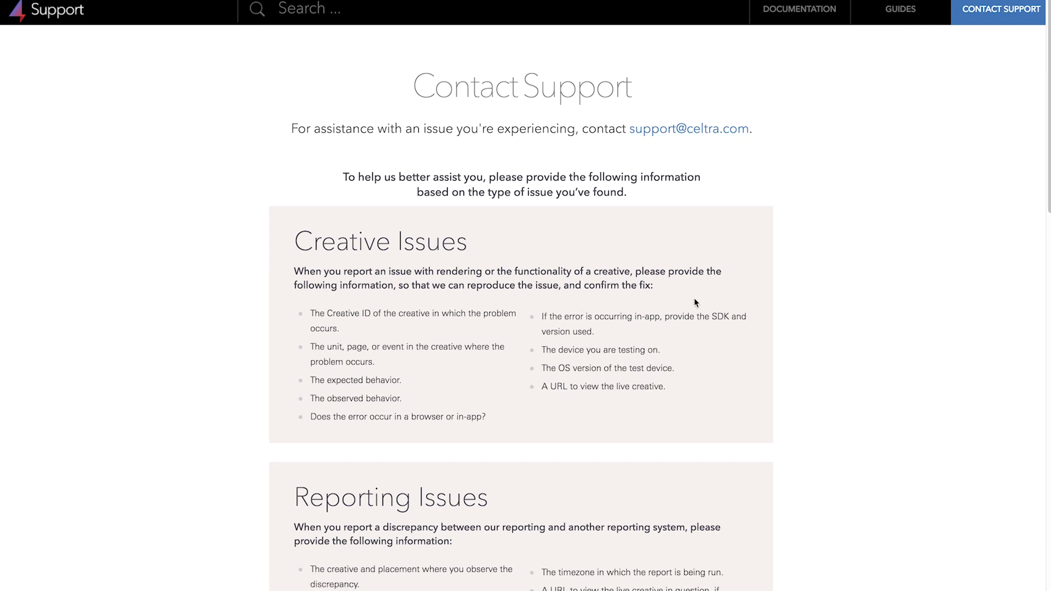
pyautogui.scroll(-2, 695, 303)
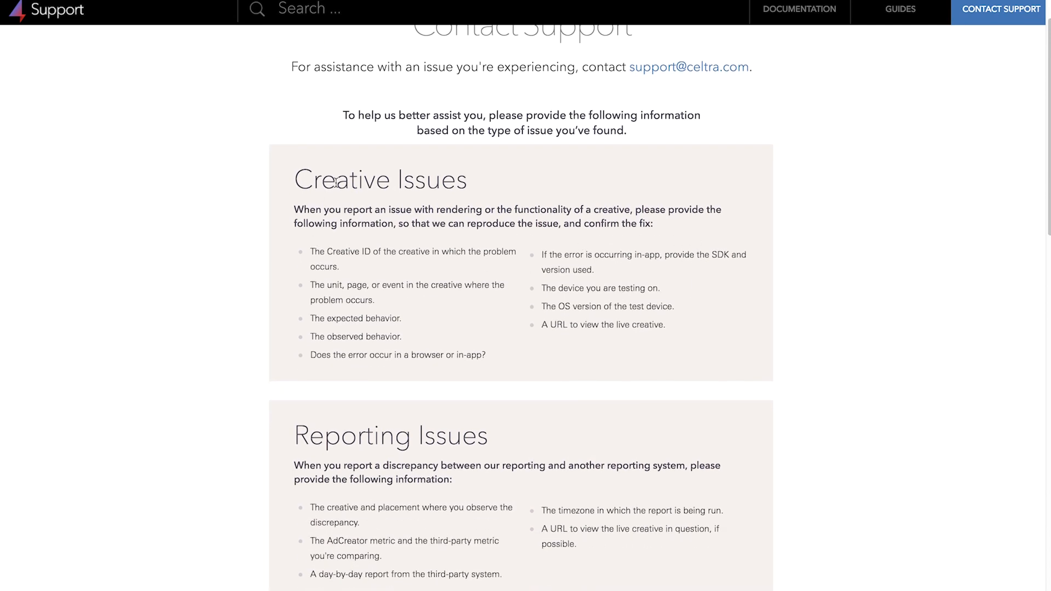
pyautogui.scroll(-10, 591, 335)
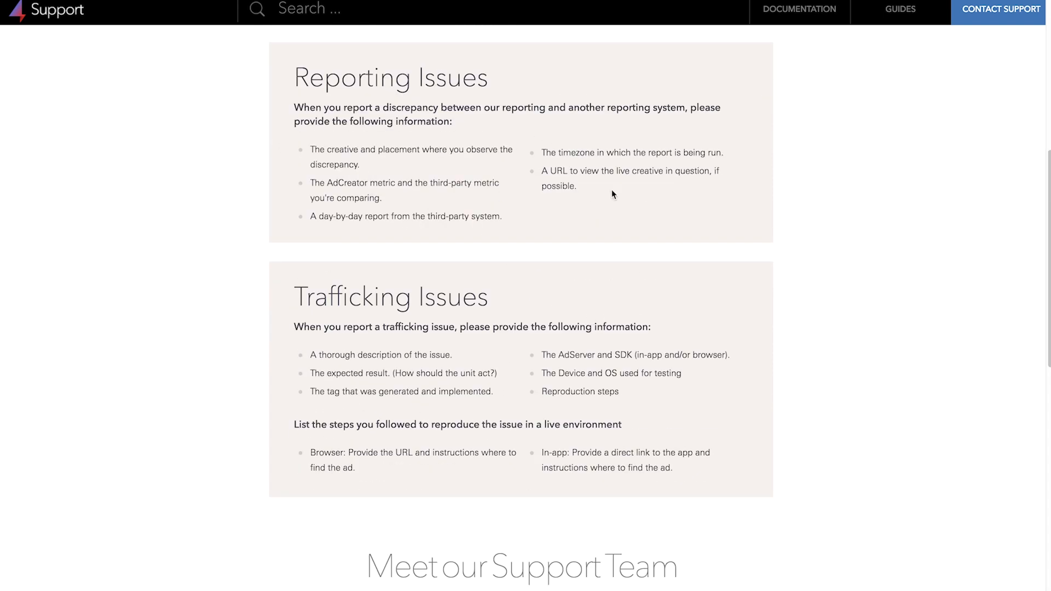
pyautogui.scroll(-1, 372, 255)
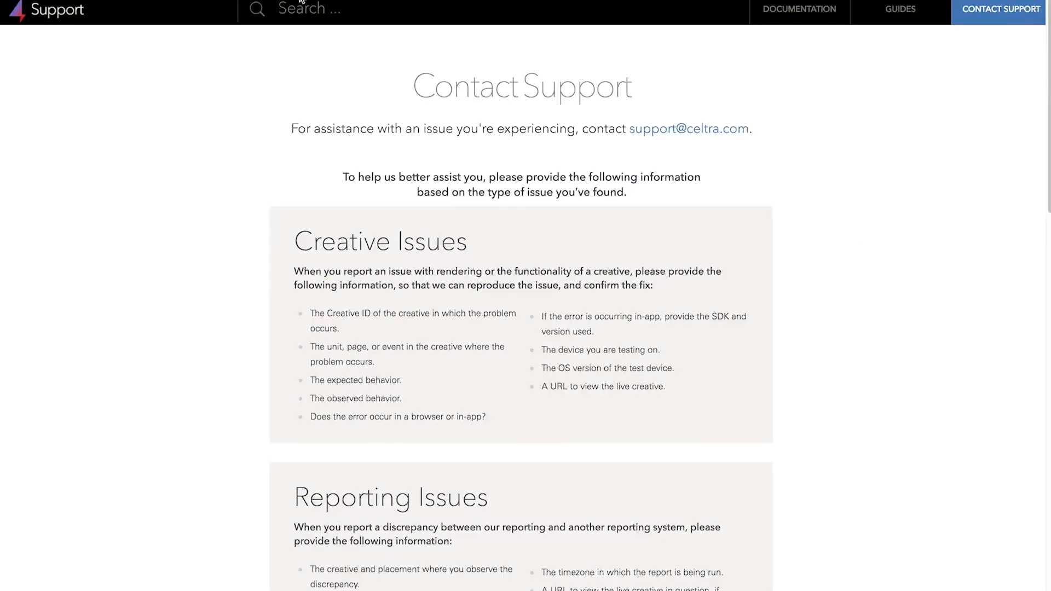
# Step: Go to the celtra.com website and browse its Insights page
pyautogui.write('celtra')
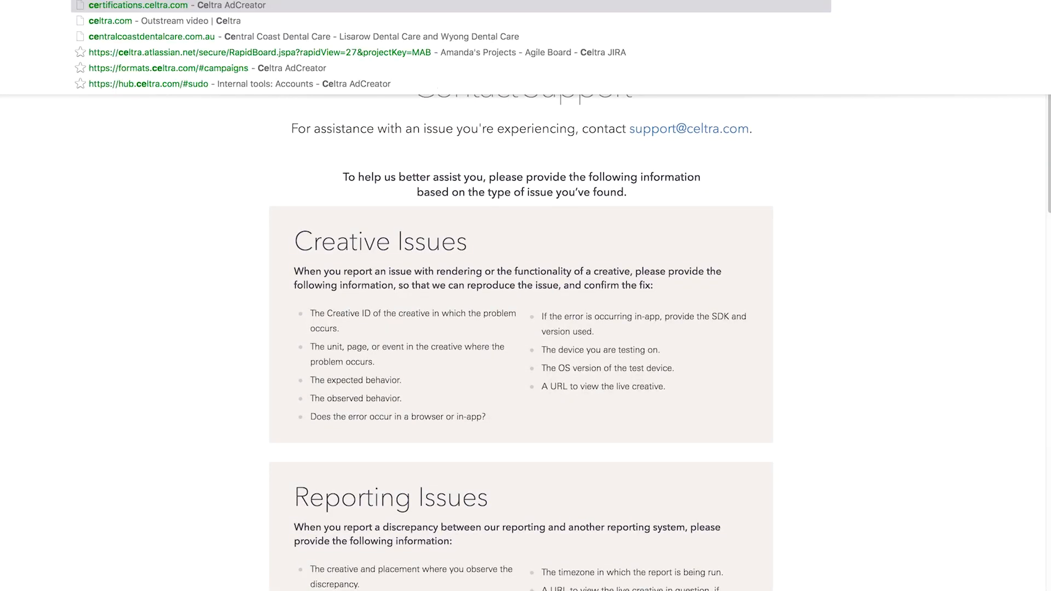
pyautogui.press('Return')
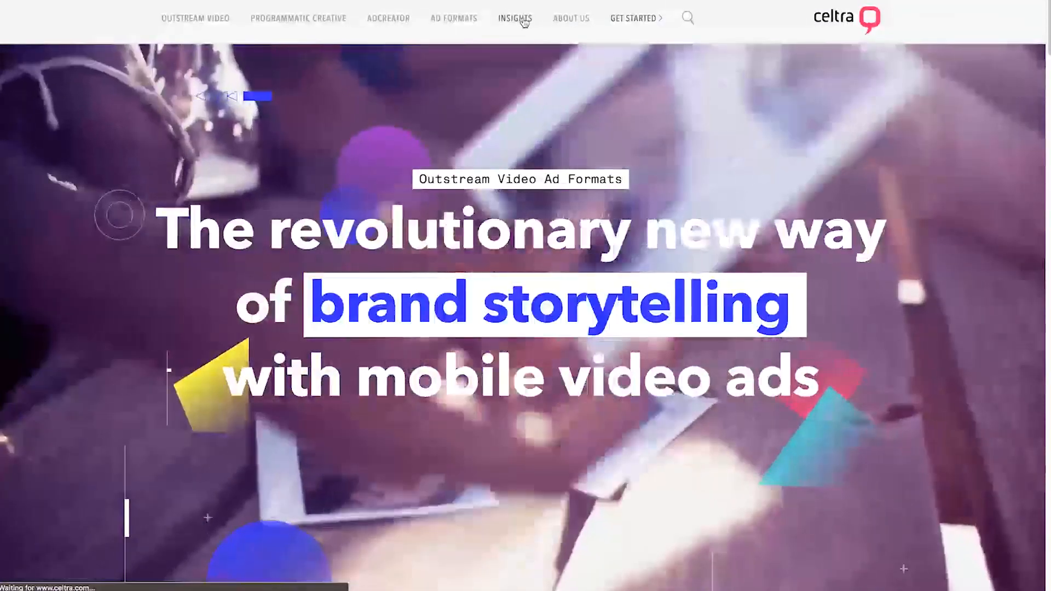
pyautogui.click(523, 22)
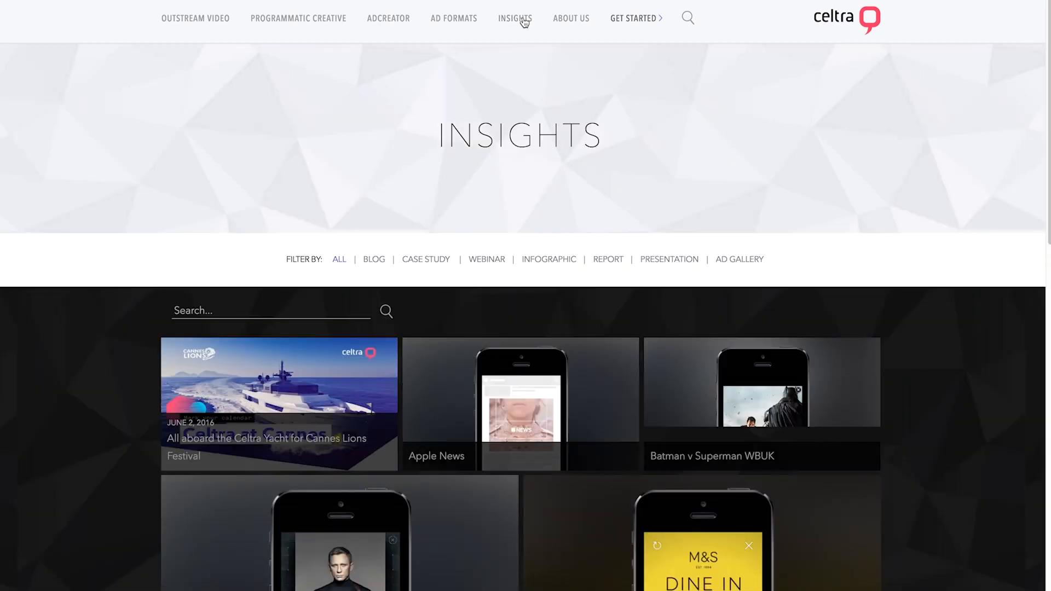
pyautogui.scroll(-1, 928, 277)
pyautogui.scroll(-3, 926, 275)
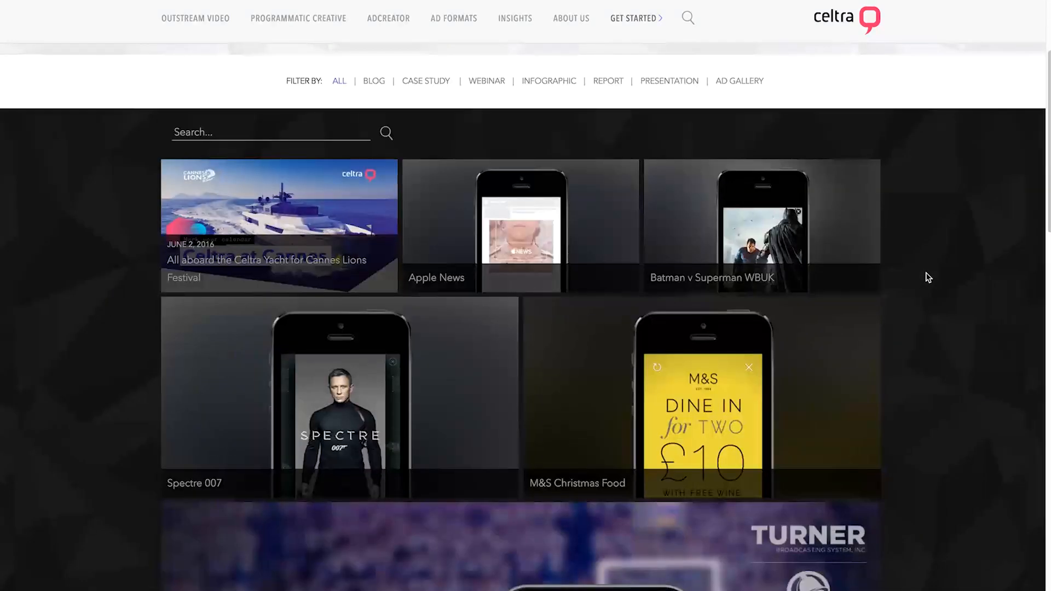
pyautogui.scroll(1, 927, 274)
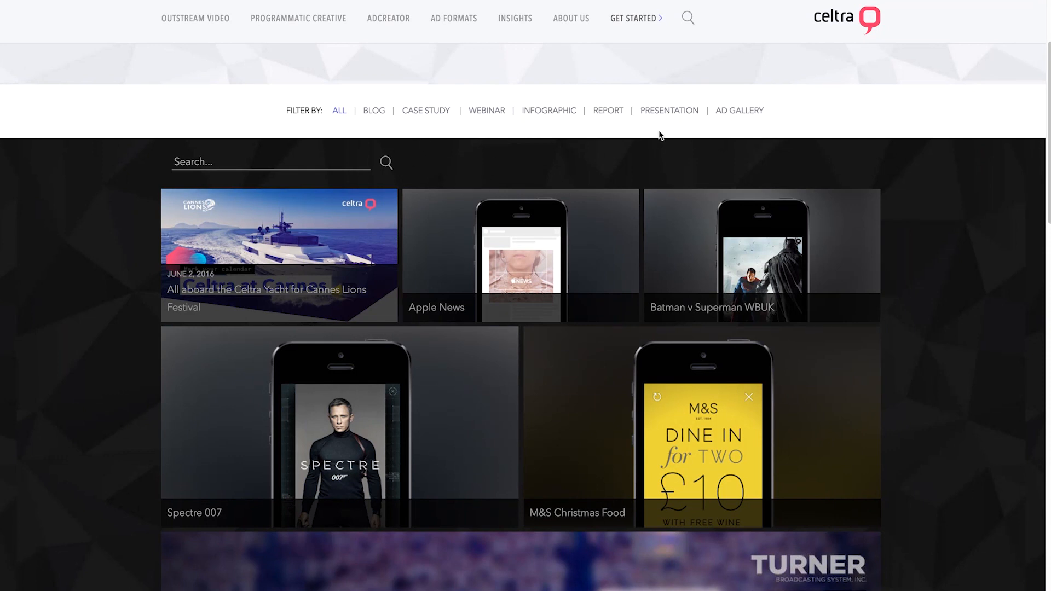
# Step: Filter the insights by Ad Gallery and browse the example ads
pyautogui.click(731, 112)
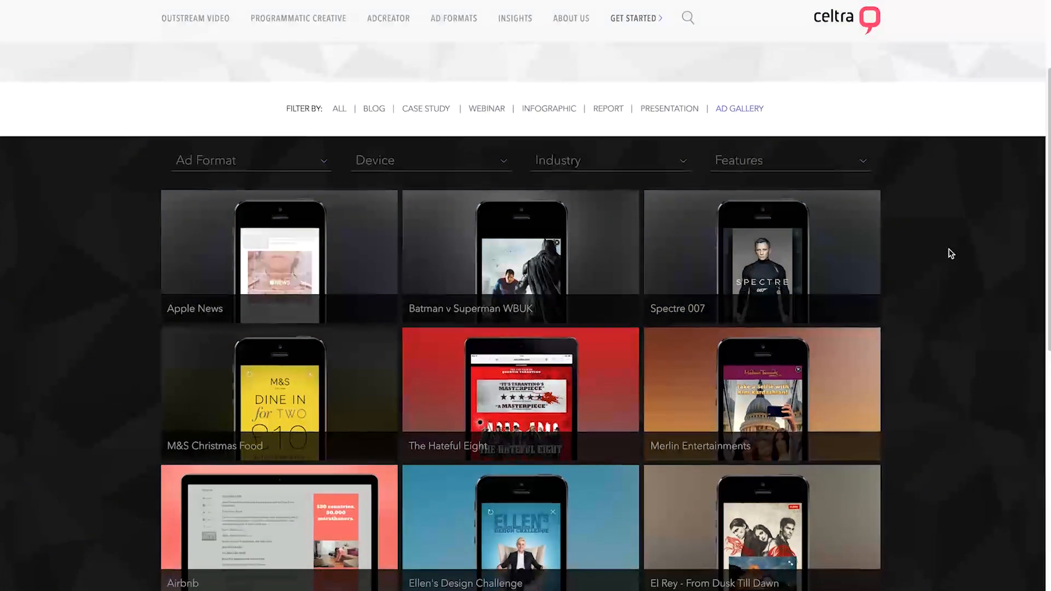
pyautogui.scroll(-5, 950, 253)
pyautogui.scroll(-12, 950, 253)
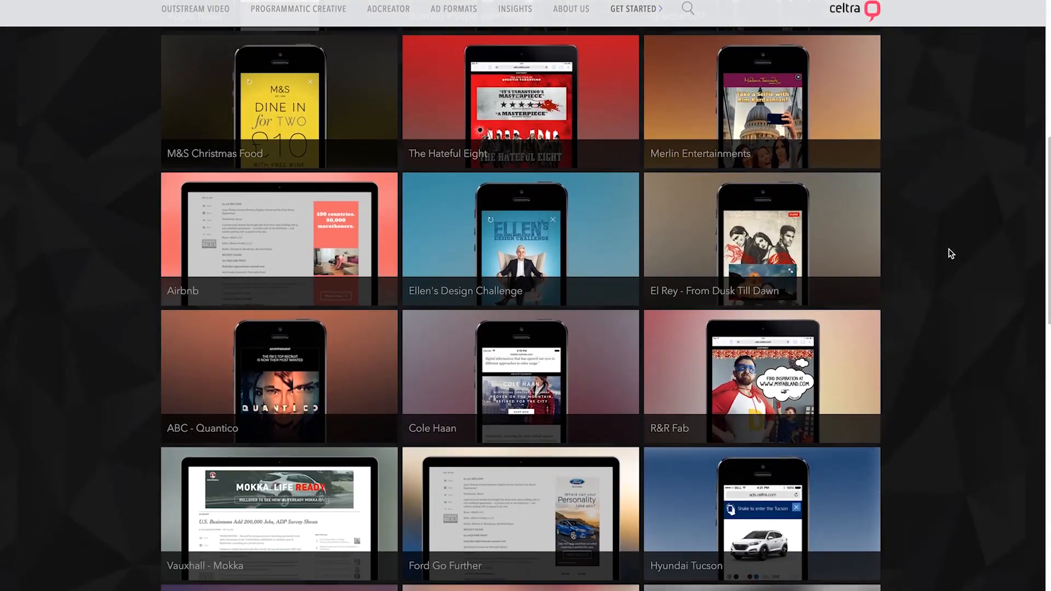
pyautogui.scroll(-9, 950, 253)
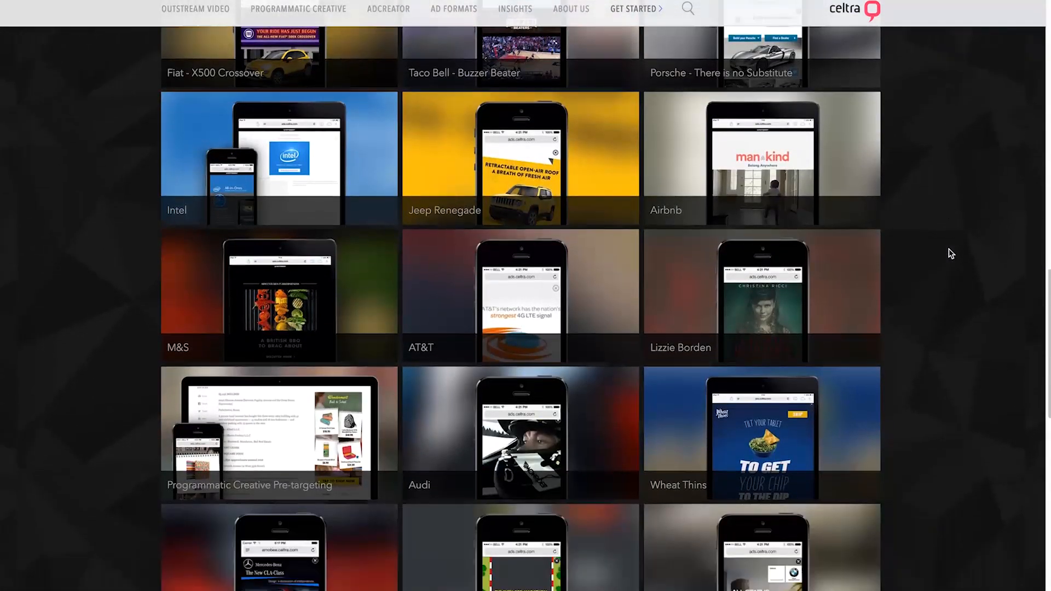
pyautogui.scroll(20, 950, 252)
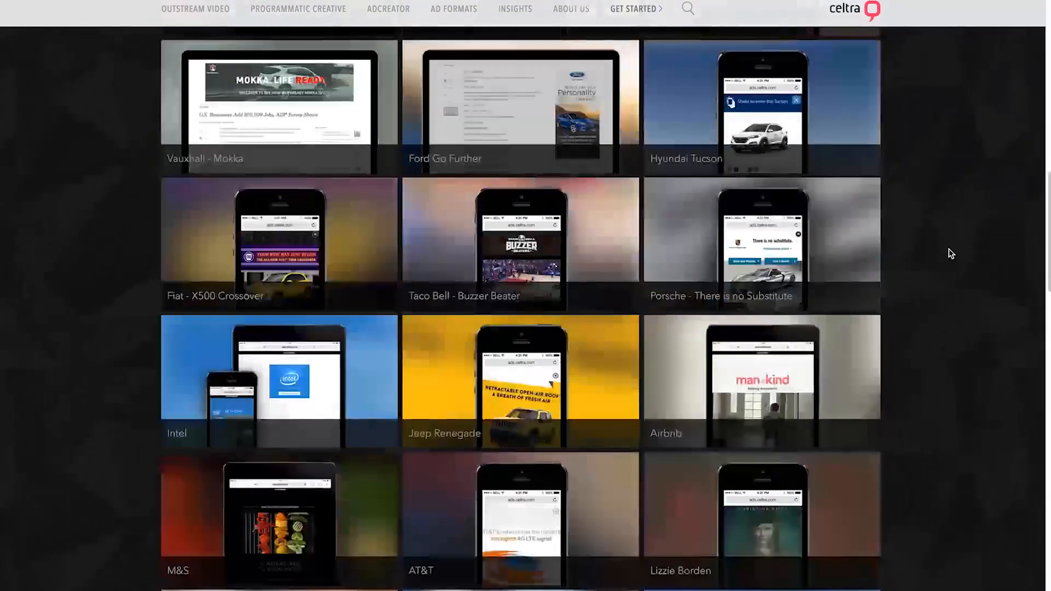